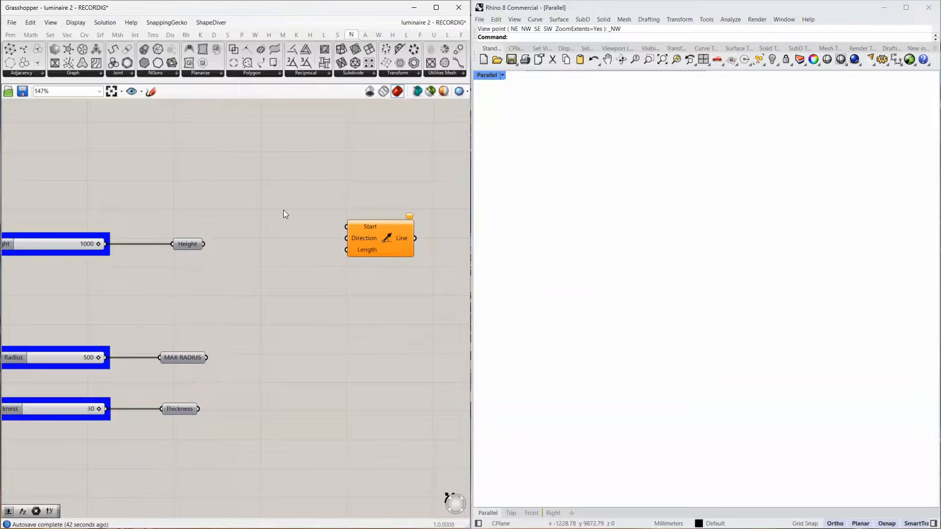
Add a point parameter at 0,0 and connect it to the Start input of the Line SDL component.
{"action": "double_click", "coordinate": [283, 210]}
{"action": "type", "text": "0,0"}
{"action": "key", "text": "Return"}
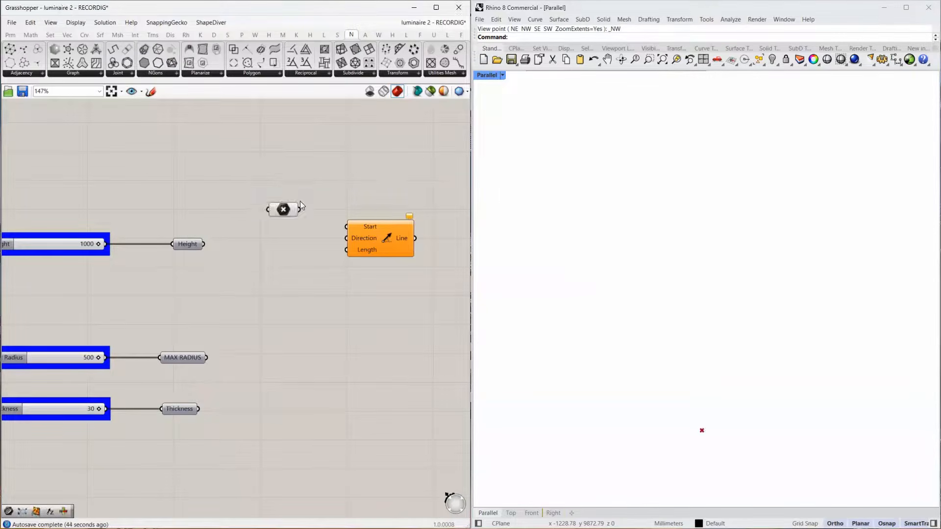
{"action": "scroll", "coordinate": [308, 201], "scroll_direction": "up", "scroll_amount": 2}
{"action": "left_click_drag", "start_coordinate": [296, 213], "coordinate": [408, 218]}
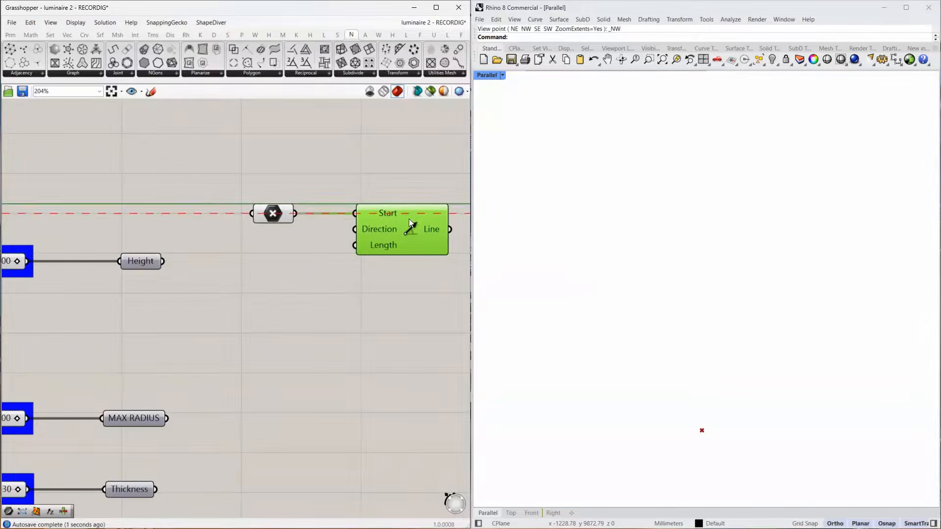
Feed the line's Direction with a new Unit Z vector and its Length with the Height parameter.
{"action": "double_click", "coordinate": [251, 258]}
{"action": "type", "text": "unitz"}
{"action": "key", "text": "Return"}
{"action": "left_click_drag", "start_coordinate": [271, 266], "coordinate": [354, 229]}
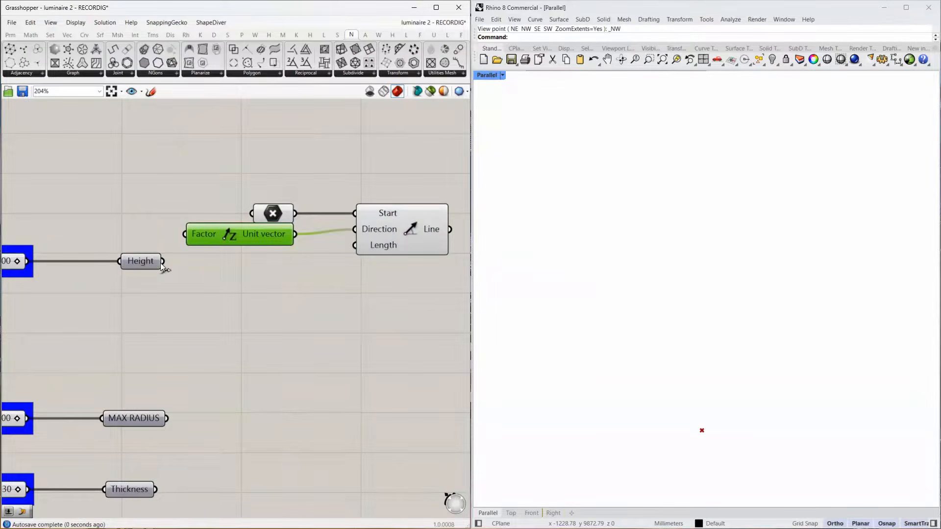
{"action": "left_click_drag", "start_coordinate": [142, 260], "coordinate": [280, 261]}
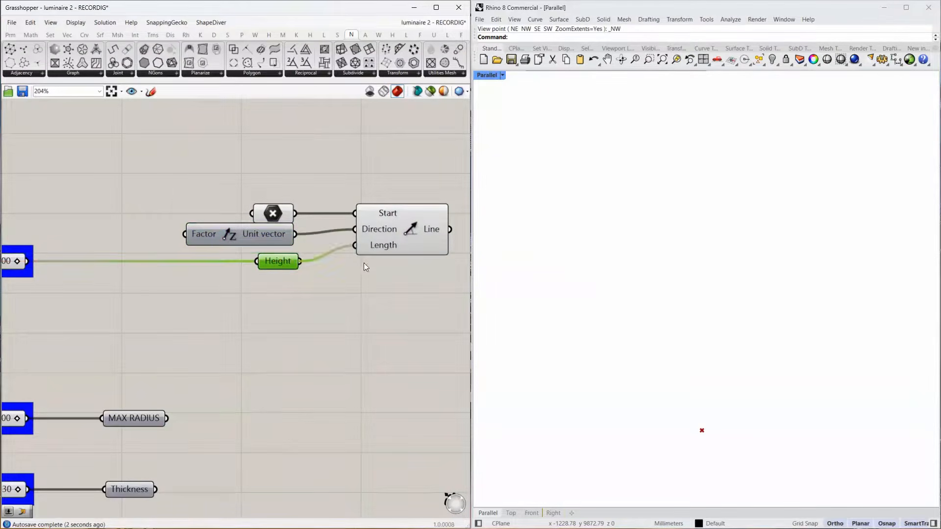
Add a Perp Frames component and connect the line to its Curve input.
{"action": "right_click_drag", "start_coordinate": [364, 267], "coordinate": [111, 272]}
{"action": "double_click", "coordinate": [276, 265]}
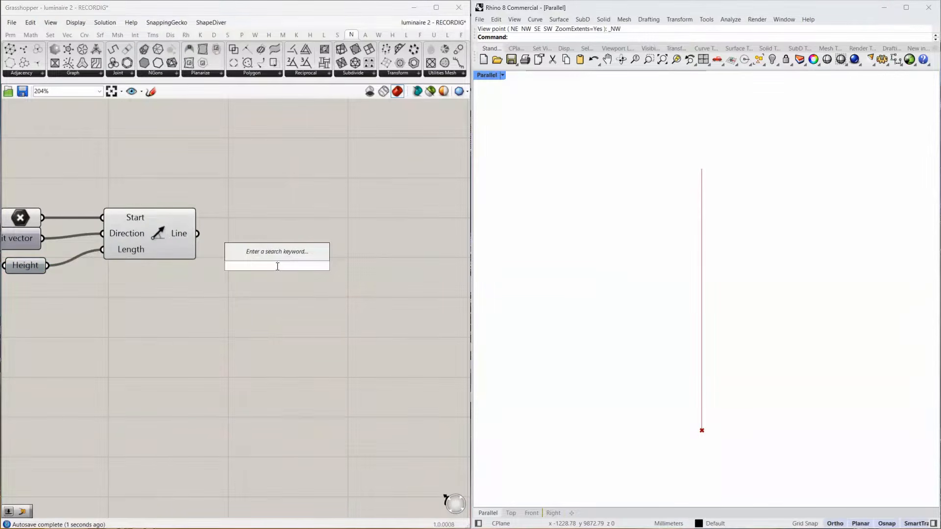
{"action": "type", "text": "perp fram"}
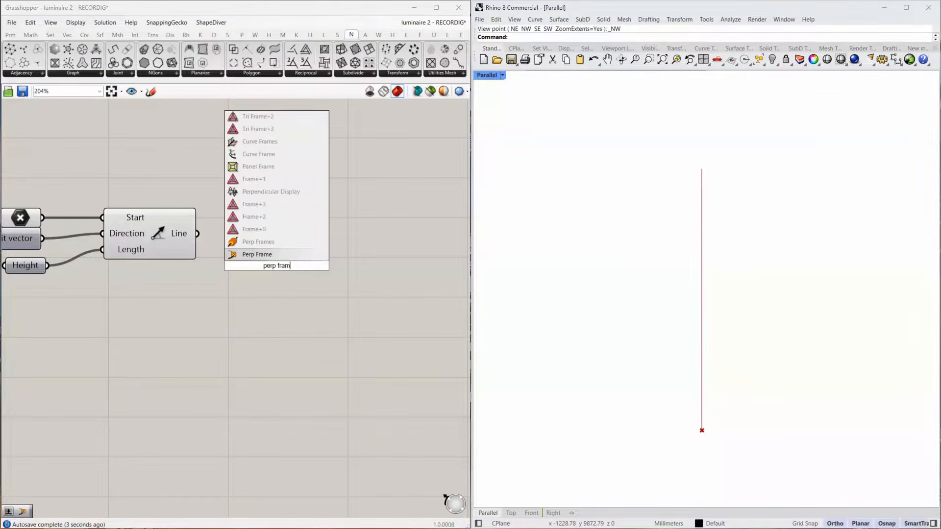
{"action": "key", "text": "Return"}
{"action": "left_click_drag", "start_coordinate": [261, 250], "coordinate": [326, 237]}
Create a number slider set to 20 and connect it to the Count input of Perp Frames.
{"action": "double_click", "coordinate": [111, 320]}
{"action": "type", "text": "20"}
{"action": "key", "text": "Return"}
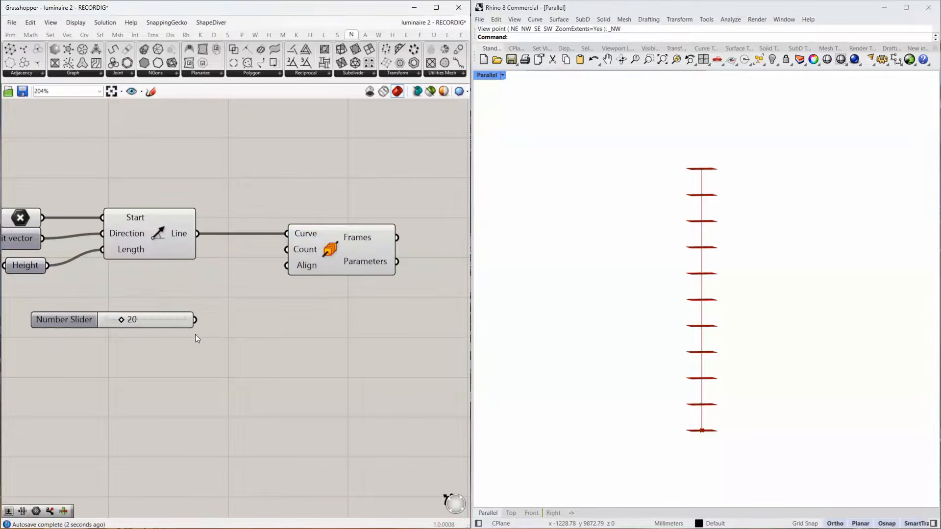
{"action": "left_click_drag", "start_coordinate": [196, 321], "coordinate": [286, 249]}
Add a Range component below Perp Frames and drive its Steps with the 20 slider.
{"action": "scroll", "coordinate": [301, 265], "scroll_direction": "down", "scroll_amount": 4}
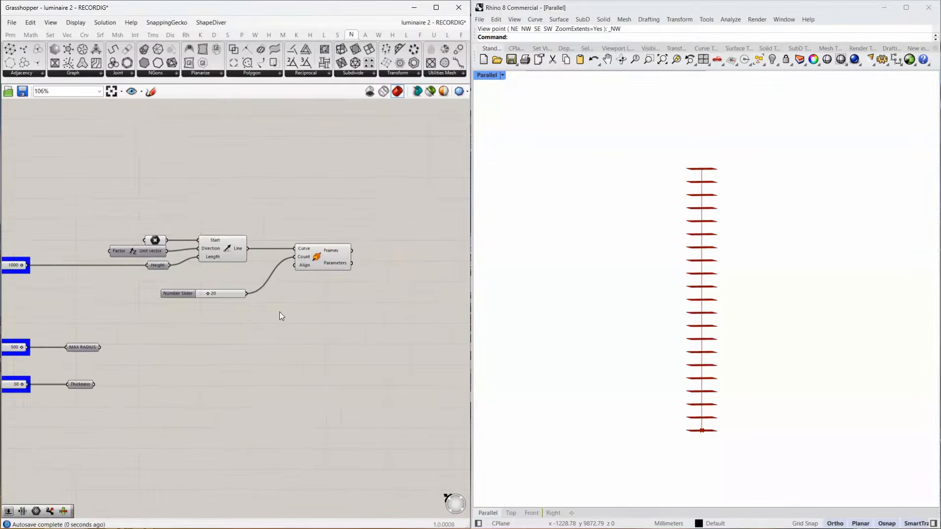
{"action": "right_click_drag", "start_coordinate": [279, 311], "coordinate": [252, 257]}
{"action": "double_click", "coordinate": [286, 252]}
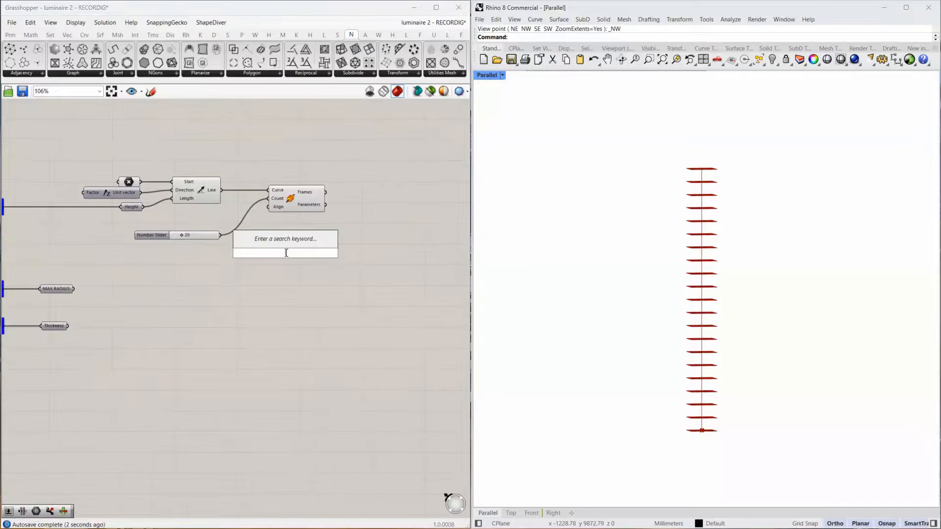
{"action": "type", "text": "range"}
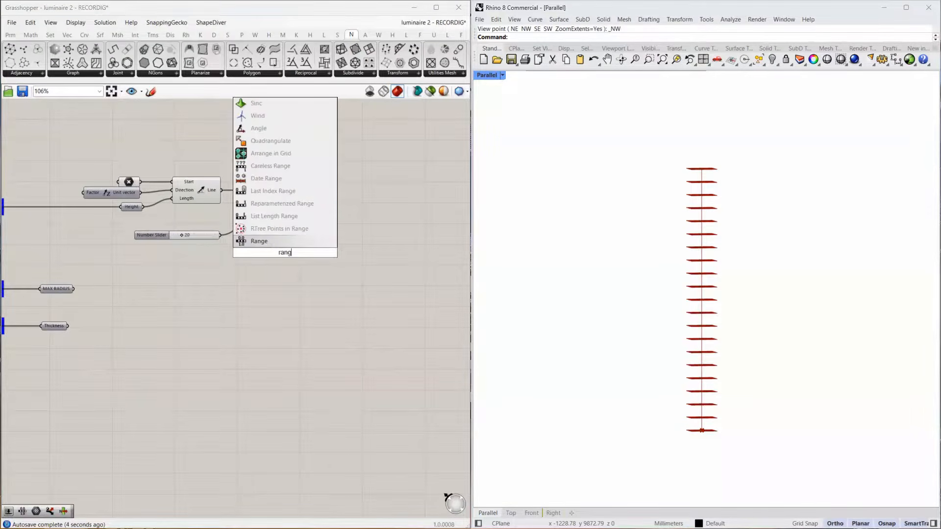
{"action": "left_click", "coordinate": [288, 244]}
{"action": "scroll", "coordinate": [267, 245], "scroll_direction": "up", "scroll_amount": 4}
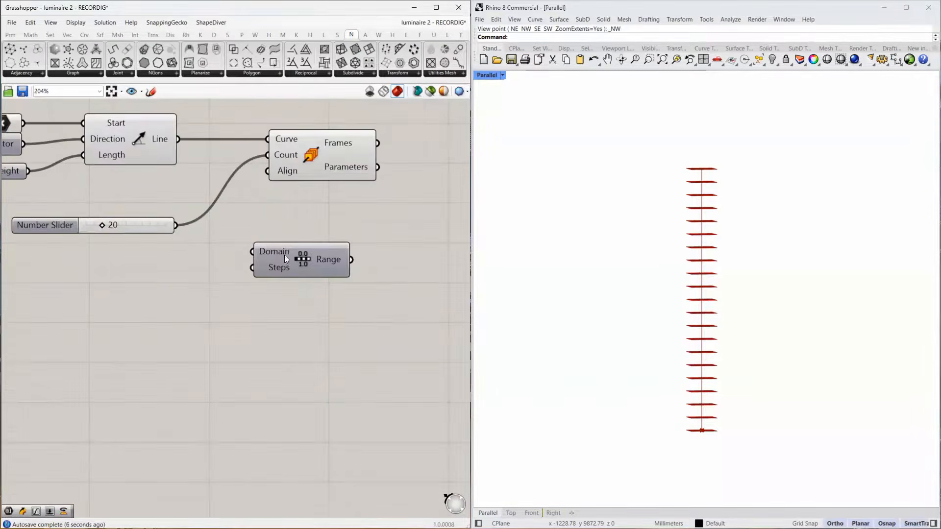
{"action": "left_click_drag", "start_coordinate": [284, 255], "coordinate": [299, 250]}
{"action": "left_click_drag", "start_coordinate": [178, 225], "coordinate": [265, 265]}
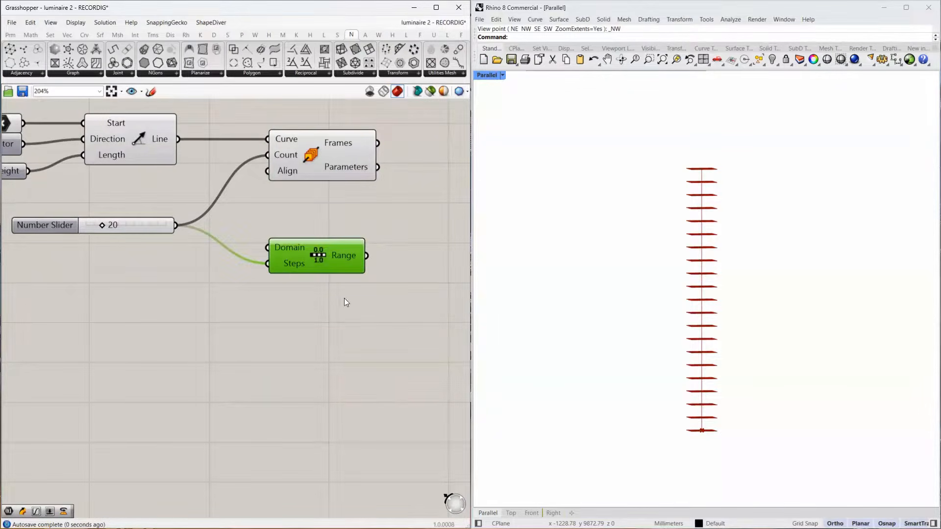
Move the Range component lower and connect its output to a new Graph Mapper beside it.
{"action": "right_click_drag", "start_coordinate": [442, 271], "coordinate": [324, 299]}
{"action": "left_click_drag", "start_coordinate": [221, 284], "coordinate": [222, 319]}
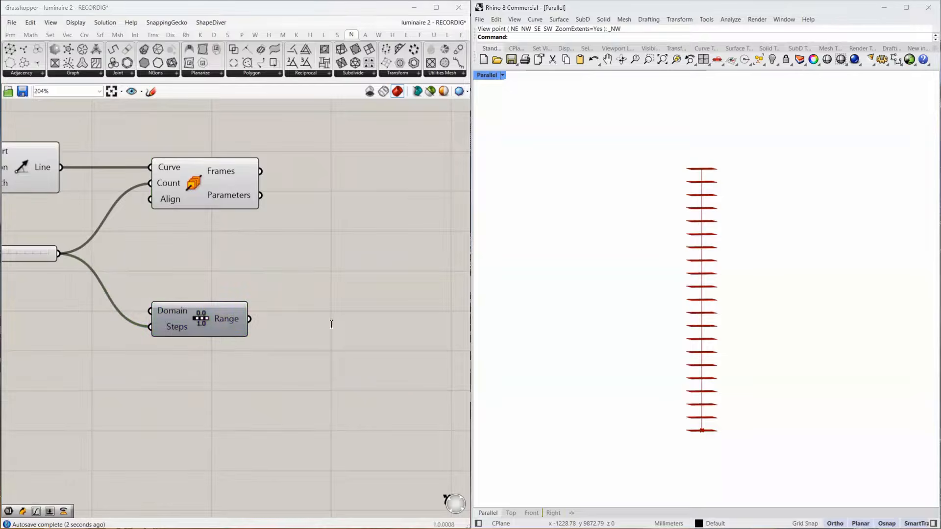
{"action": "double_click", "coordinate": [331, 315]}
{"action": "type", "text": "graph mapp"}
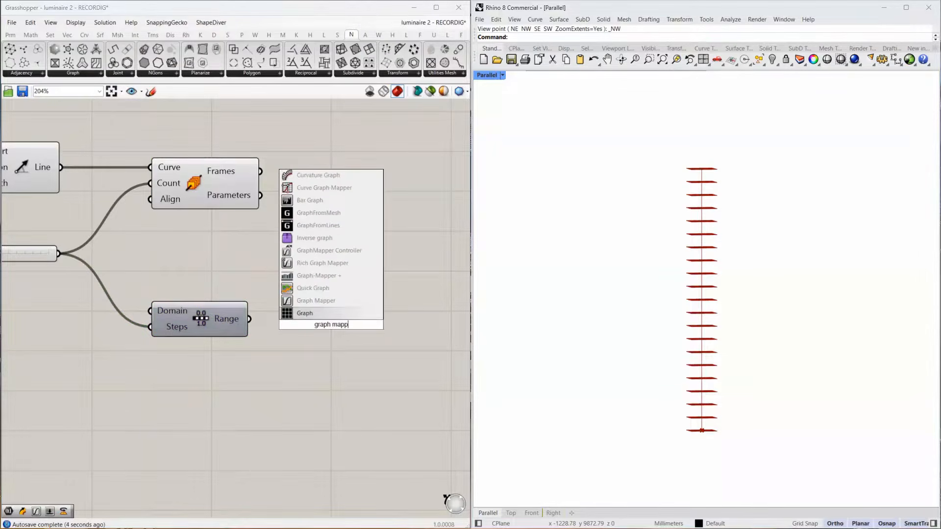
{"action": "left_click", "coordinate": [337, 302]}
{"action": "left_click_drag", "start_coordinate": [241, 318], "coordinate": [269, 324]}
{"action": "left_click_drag", "start_coordinate": [309, 325], "coordinate": [326, 321]}
{"action": "right_click_drag", "start_coordinate": [355, 327], "coordinate": [264, 329]}
Set the Graph Mapper's graph type to Bezier.
{"action": "right_click", "coordinate": [264, 328]}
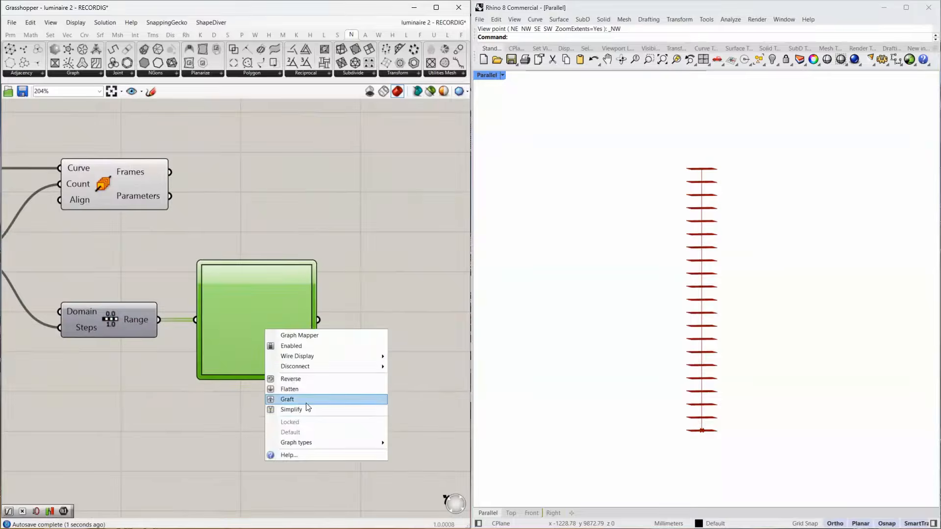
{"action": "mouse_move", "coordinate": [314, 442]}
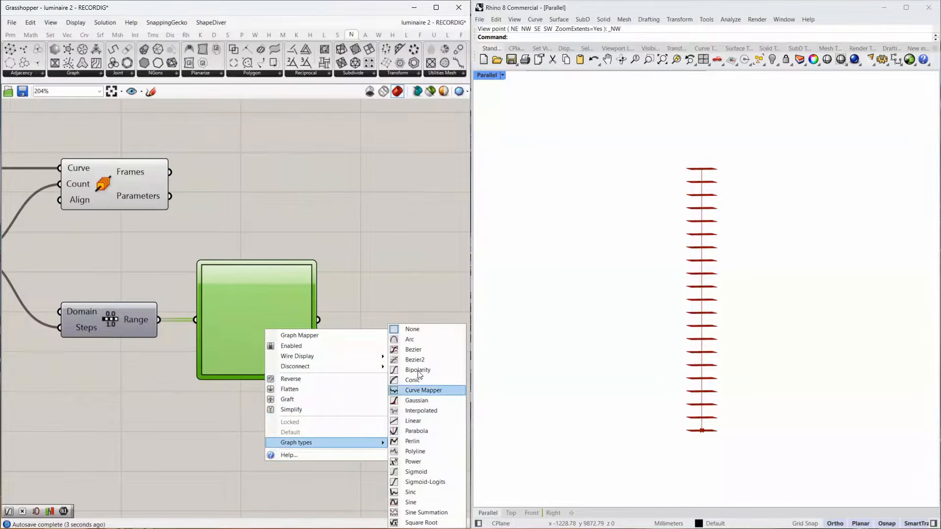
{"action": "left_click", "coordinate": [413, 349]}
Add a Multiplication component and connect the Graph Mapper output to its A input.
{"action": "right_click_drag", "start_coordinate": [381, 342], "coordinate": [286, 298]}
{"action": "double_click", "coordinate": [357, 294]}
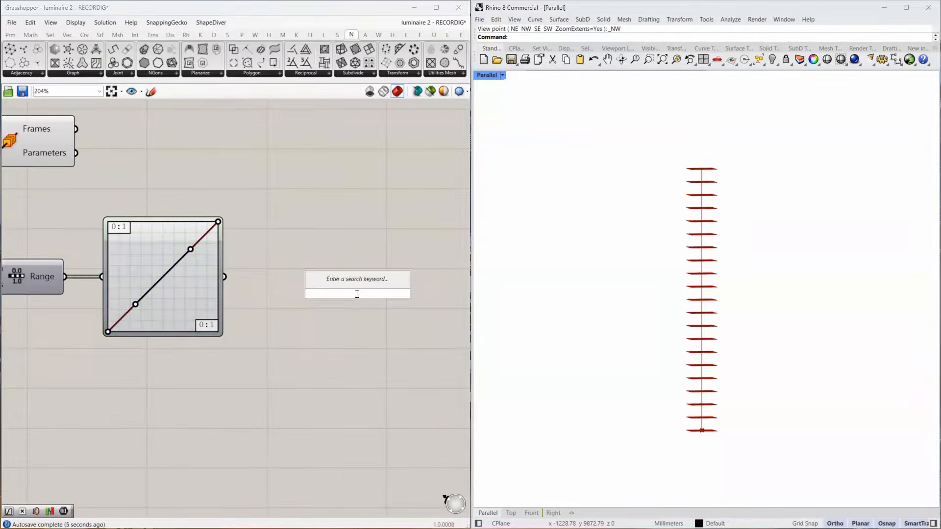
{"action": "type", "text": "*"}
{"action": "key", "text": "Return"}
{"action": "left_click_drag", "start_coordinate": [224, 277], "coordinate": [320, 285]}
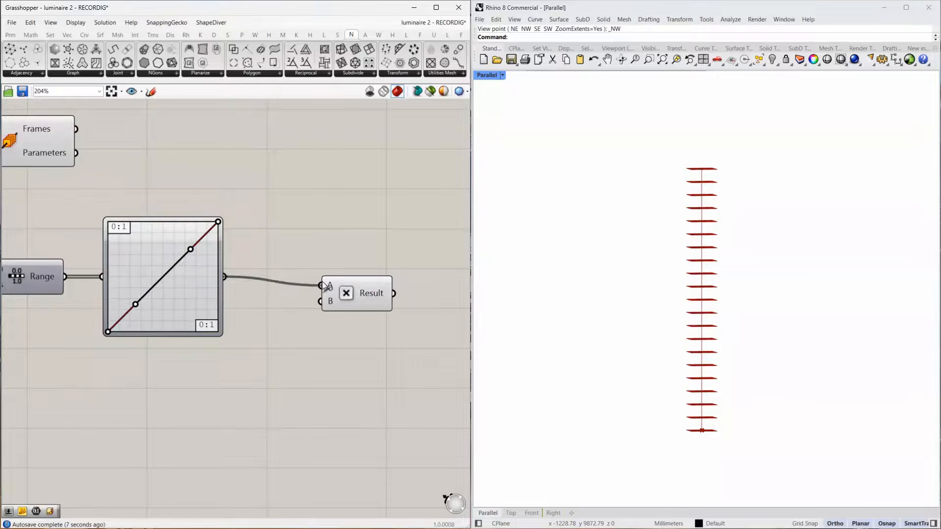
Place the MAX RADIUS parameter beside the Graph Mapper and connect it to the multiplication's B input.
{"action": "scroll", "coordinate": [336, 289], "scroll_direction": "down", "scroll_amount": 4}
{"action": "left_click_drag", "start_coordinate": [52, 296], "coordinate": [330, 285]}
{"action": "scroll", "coordinate": [321, 302], "scroll_direction": "up", "scroll_amount": 2}
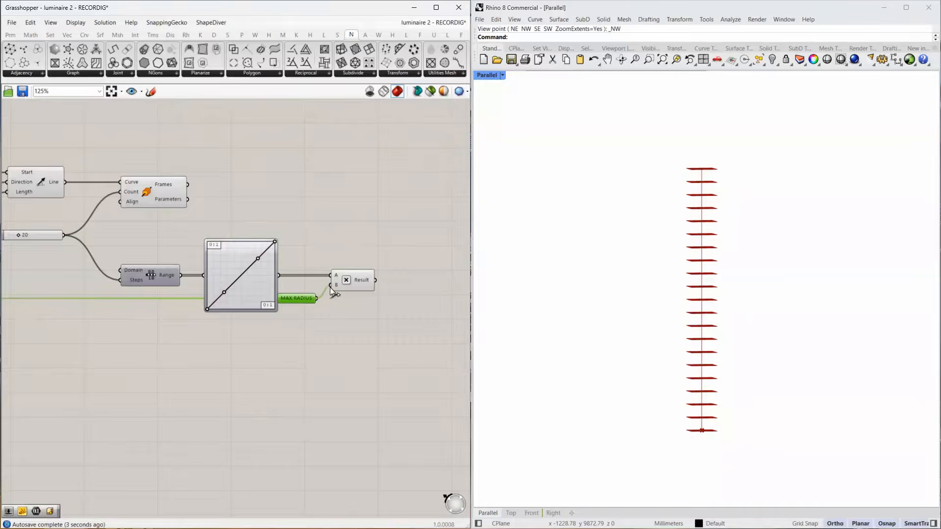
Add a plane-and-radius Circle component, using the perpendicular frames as Plane and the multiplication result as Radius.
{"action": "right_click_drag", "start_coordinate": [330, 287], "coordinate": [243, 312]}
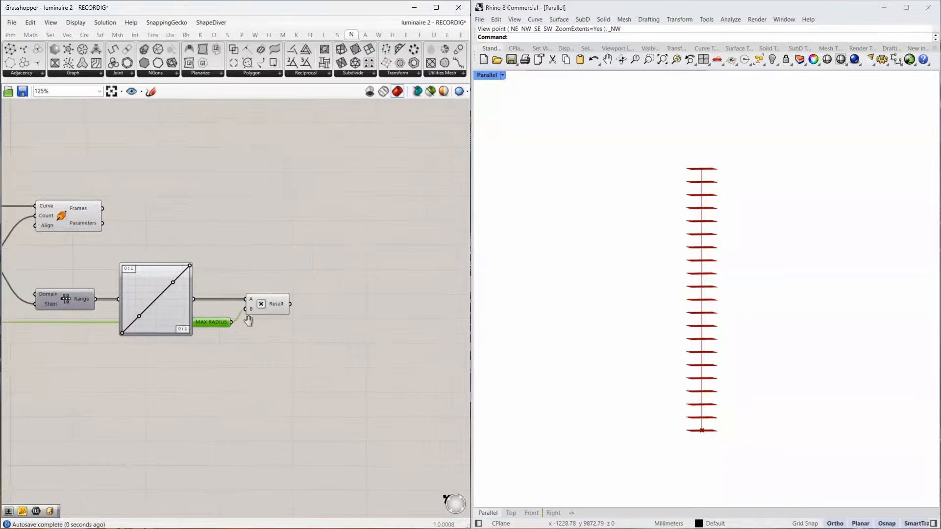
{"action": "double_click", "coordinate": [299, 250]}
{"action": "type", "text": "circle"}
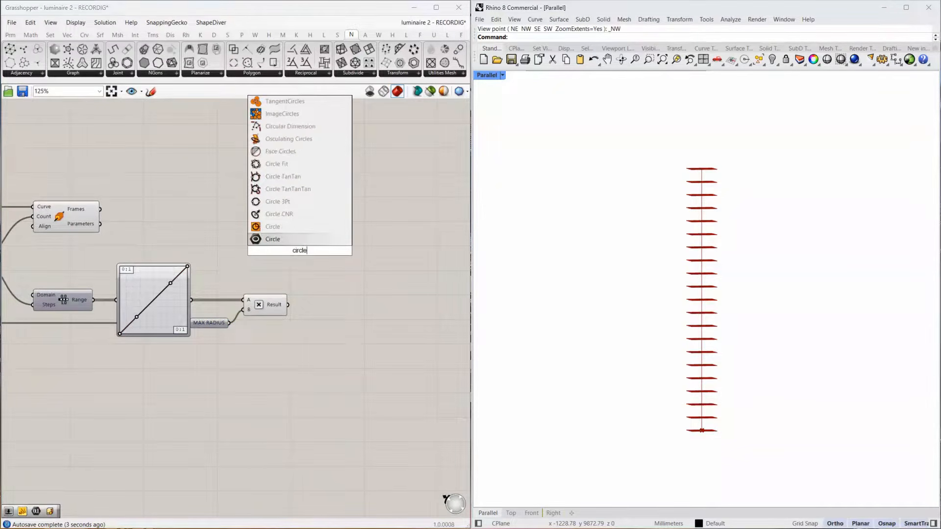
{"action": "left_click", "coordinate": [299, 227]}
{"action": "left_click_drag", "start_coordinate": [102, 208], "coordinate": [351, 208]}
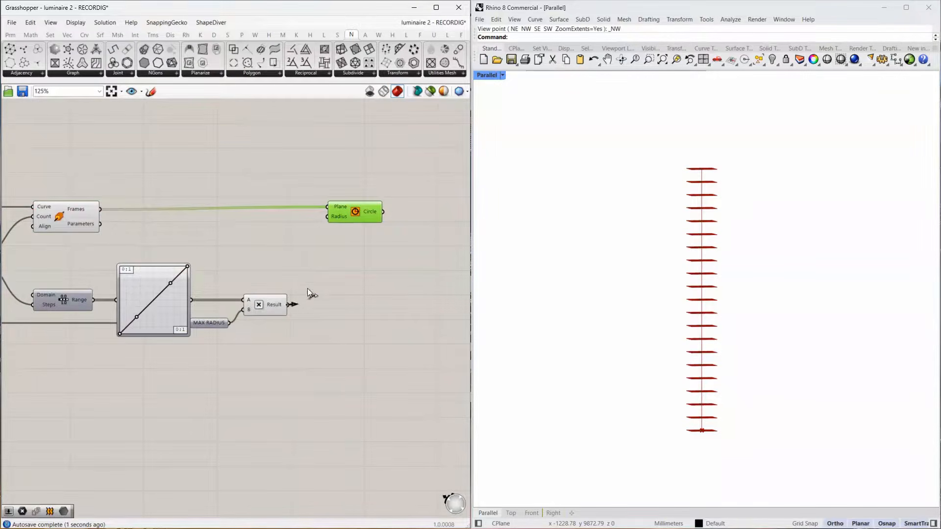
{"action": "left_click_drag", "start_coordinate": [308, 293], "coordinate": [363, 212]}
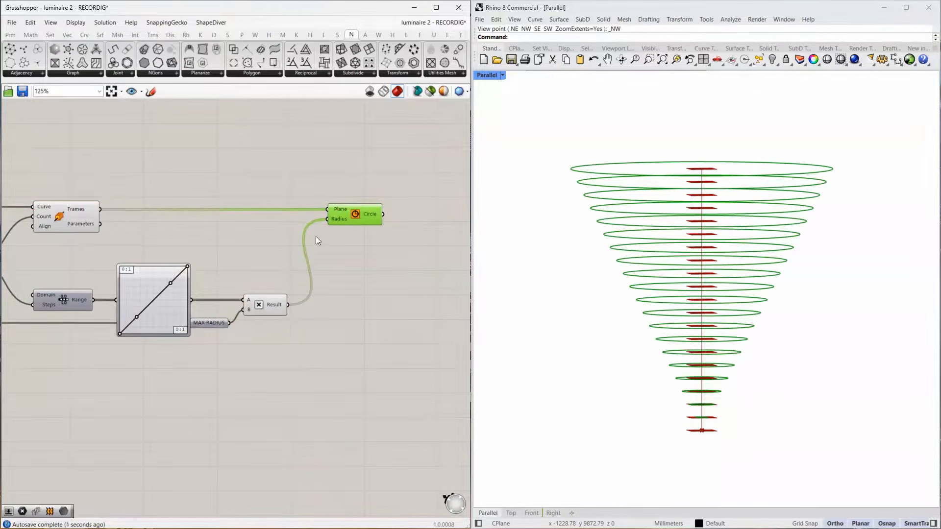
Reshape the Bezier graph into a hump by raising its start, lowering its end to about mid-height and pulling the end handle to the upper edge.
{"action": "scroll", "coordinate": [134, 323], "scroll_direction": "up", "scroll_amount": 4}
{"action": "left_click_drag", "start_coordinate": [98, 351], "coordinate": [148, 323]}
{"action": "scroll", "coordinate": [250, 199], "scroll_direction": "up", "scroll_amount": 5}
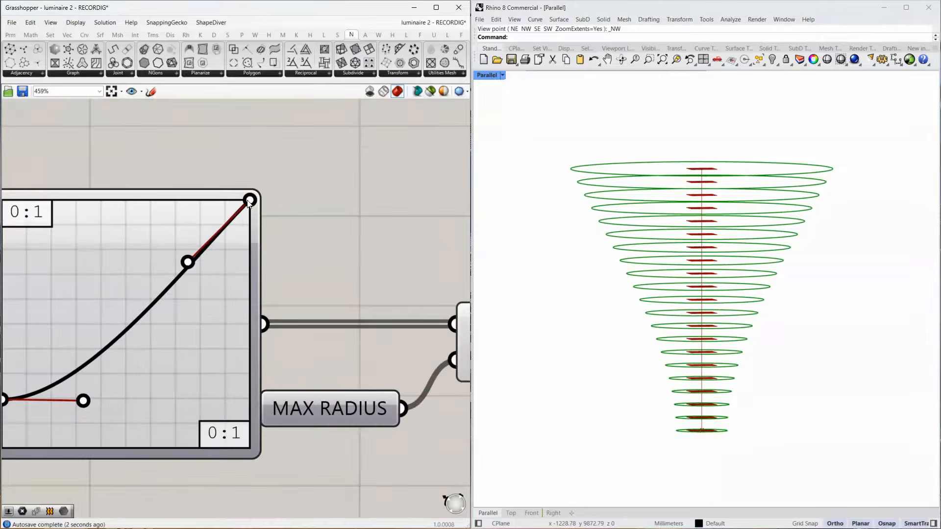
{"action": "left_click_drag", "start_coordinate": [250, 199], "coordinate": [252, 453]}
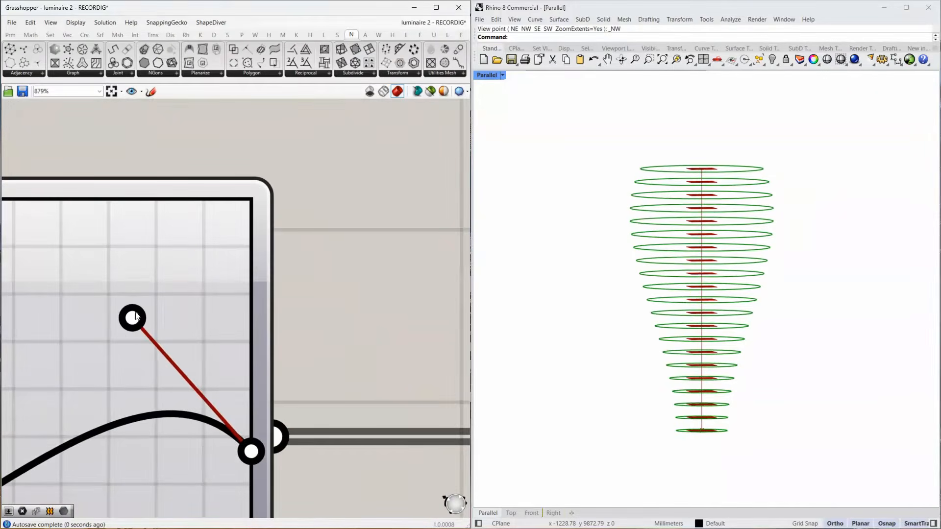
{"action": "left_click_drag", "start_coordinate": [133, 318], "coordinate": [95, 198]}
{"action": "scroll", "coordinate": [184, 228], "scroll_direction": "down", "scroll_amount": 3}
{"action": "scroll", "coordinate": [182, 251], "scroll_direction": "down", "scroll_amount": 6}
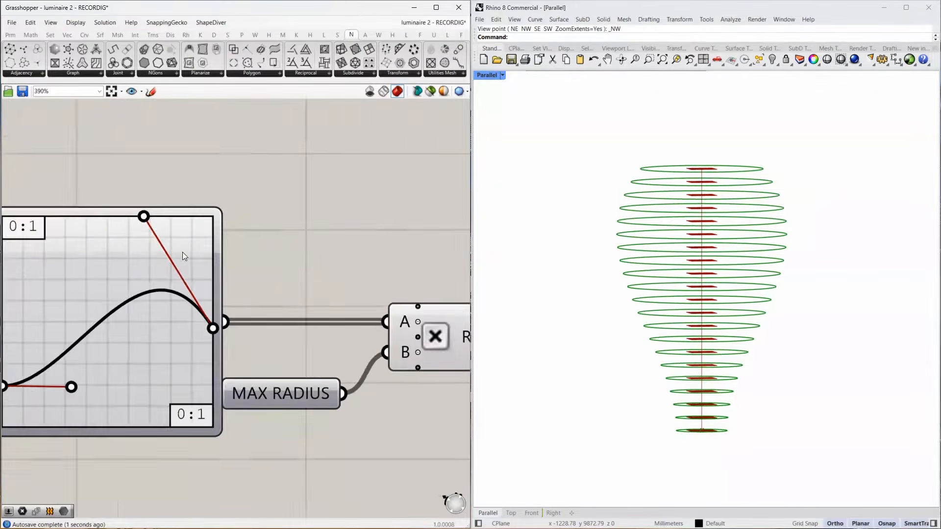
Add a Loft component after the Circle component and connect the circles to its Curves input.
{"action": "scroll", "coordinate": [250, 258], "scroll_direction": "up", "scroll_amount": 3}
{"action": "double_click", "coordinate": [250, 258]}
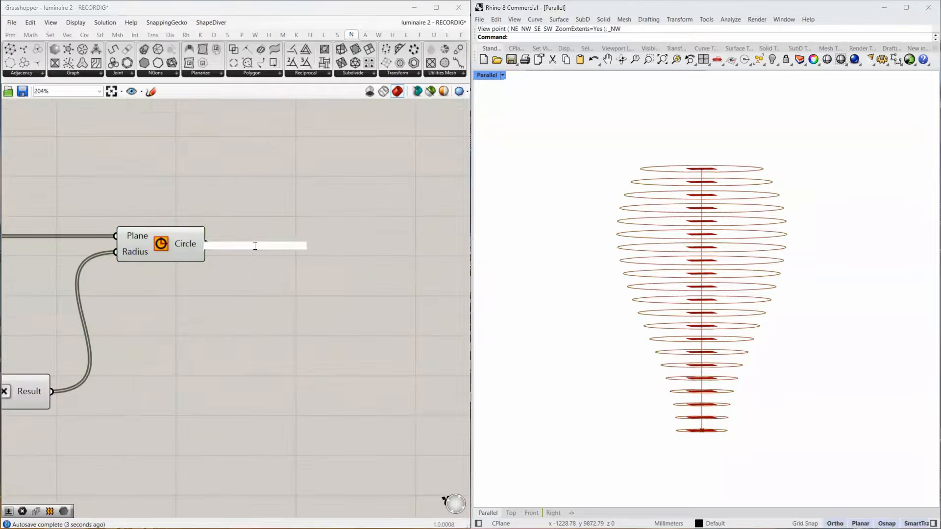
{"action": "type", "text": "loft"}
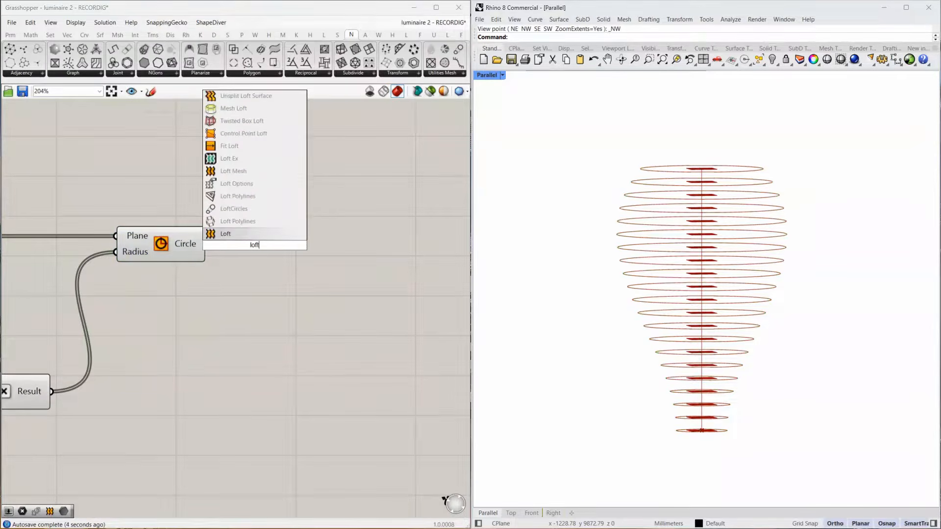
{"action": "left_click", "coordinate": [253, 234]}
{"action": "left_click_drag", "start_coordinate": [207, 244], "coordinate": [288, 257]}
{"action": "right_click_drag", "start_coordinate": [304, 251], "coordinate": [168, 272]}
{"action": "left_click", "coordinate": [196, 272]}
Add a Brep parameter and connect the Loft output to it.
{"action": "double_click", "coordinate": [226, 272]}
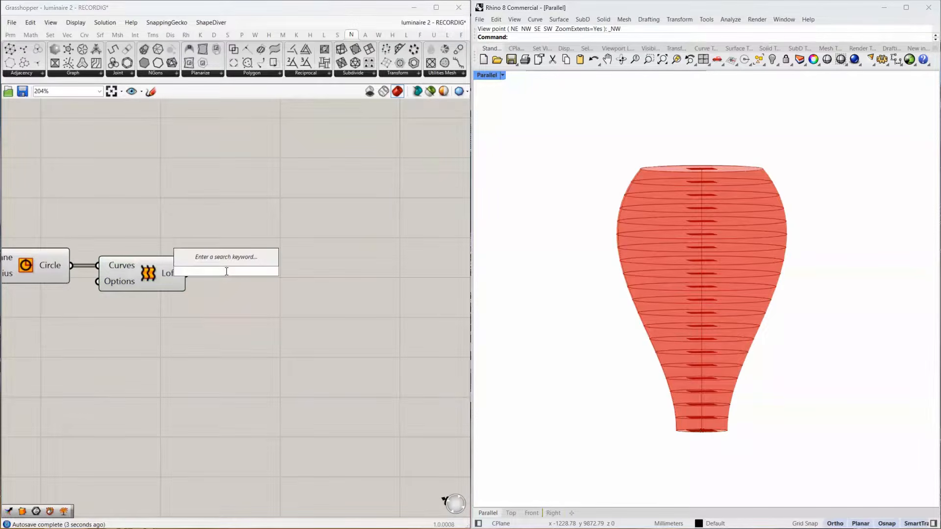
{"action": "type", "text": "brep"}
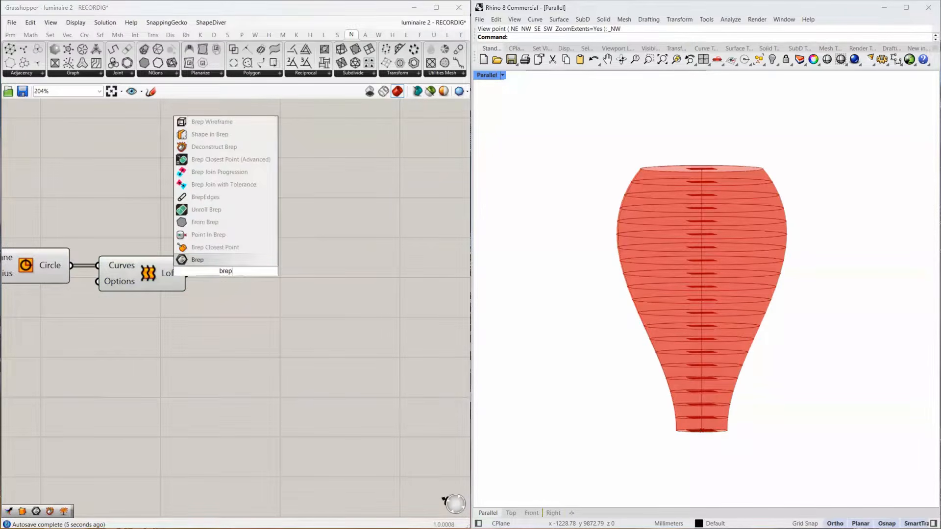
{"action": "key", "text": "Return"}
{"action": "left_click_drag", "start_coordinate": [186, 273], "coordinate": [235, 270]}
{"action": "scroll", "coordinate": [325, 273], "scroll_direction": "down", "scroll_amount": 8}
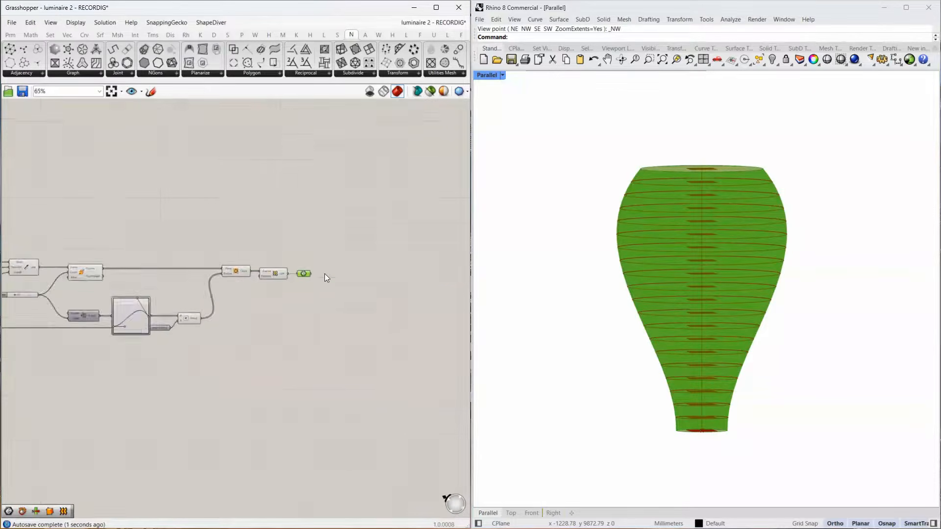
Turn off the preview of all components from the start point through the Loft, leaving only the Brep parameter previewed.
{"action": "left_click_drag", "start_coordinate": [289, 253], "coordinate": [70, 340]}
{"action": "middle_click", "coordinate": [160, 333]}
{"action": "left_click", "coordinate": [192, 305]}
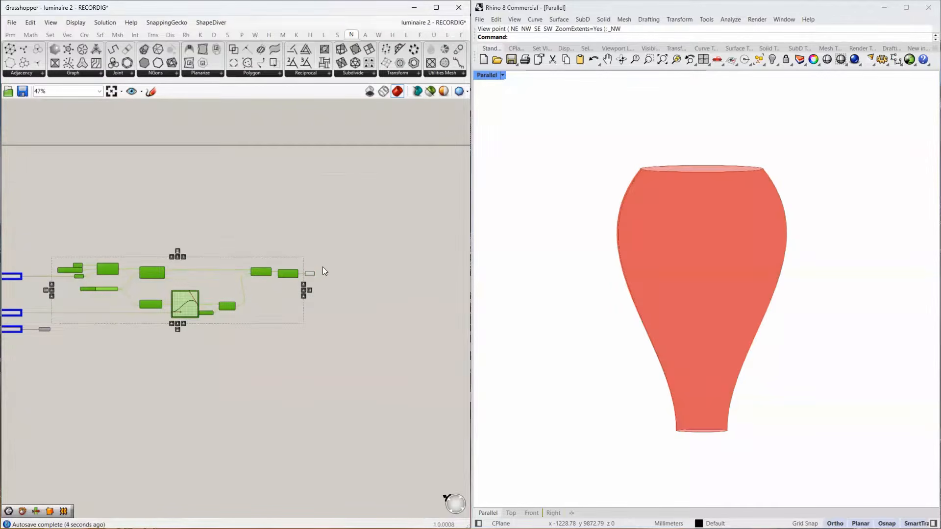
Add a MeshMachine component and place it well beyond the Brep parameter, leaving space between them for input components.
{"action": "scroll", "coordinate": [331, 272], "scroll_direction": "up", "scroll_amount": 7}
{"action": "right_click_drag", "start_coordinate": [341, 278], "coordinate": [228, 312]}
{"action": "left_click", "coordinate": [138, 314]}
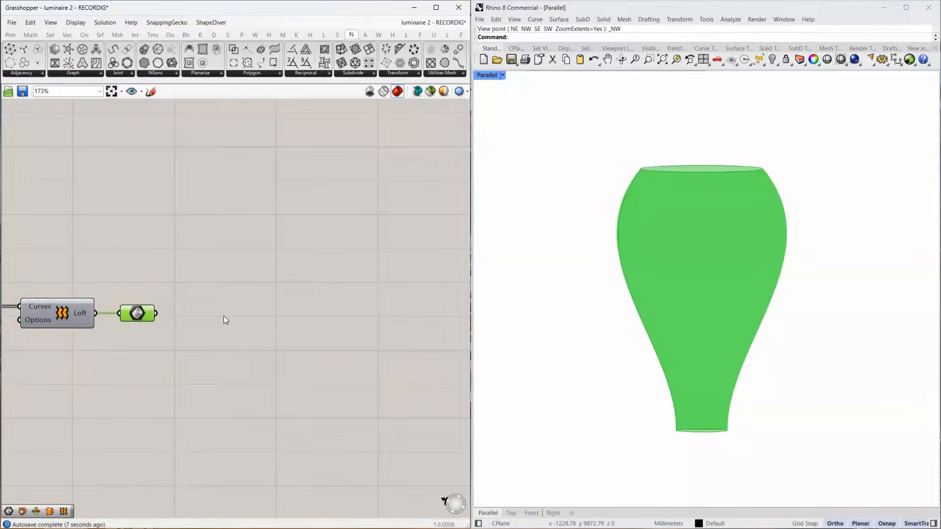
{"action": "double_click", "coordinate": [336, 338]}
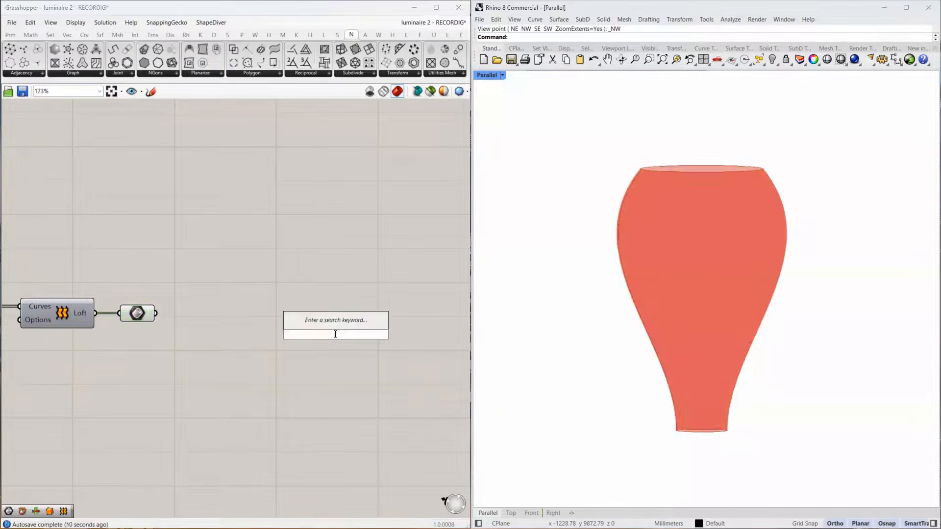
{"action": "type", "text": "mesh ma"}
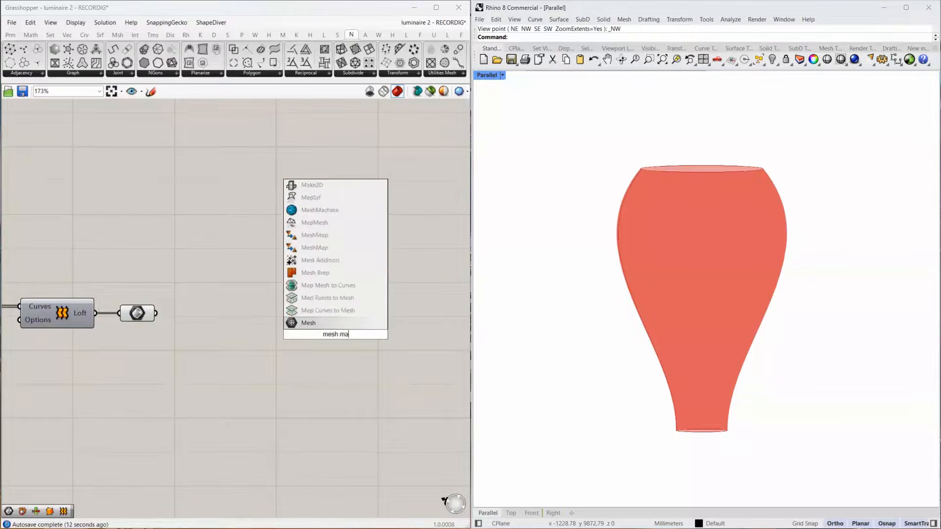
{"action": "type", "text": "chine"}
{"action": "left_click", "coordinate": [334, 299]}
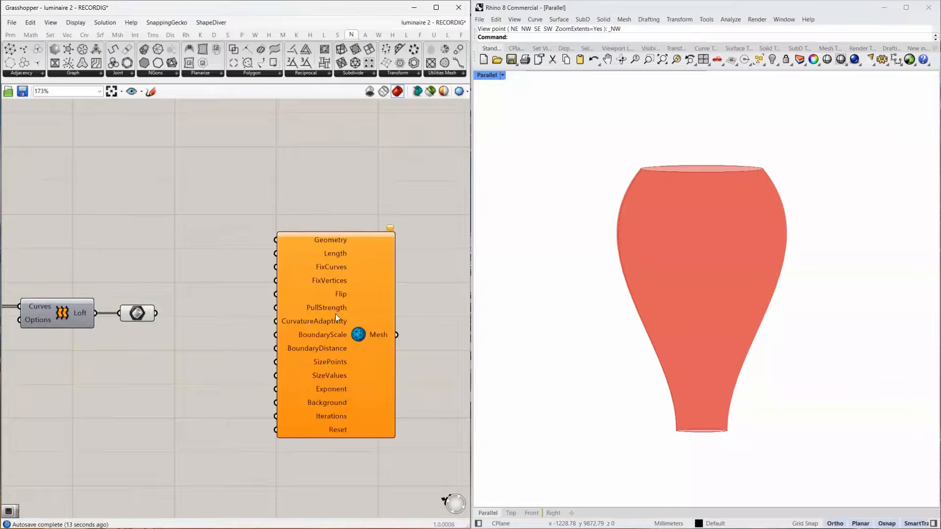
{"action": "left_click_drag", "start_coordinate": [330, 354], "coordinate": [361, 428]}
{"action": "right_click_drag", "start_coordinate": [358, 438], "coordinate": [299, 349]}
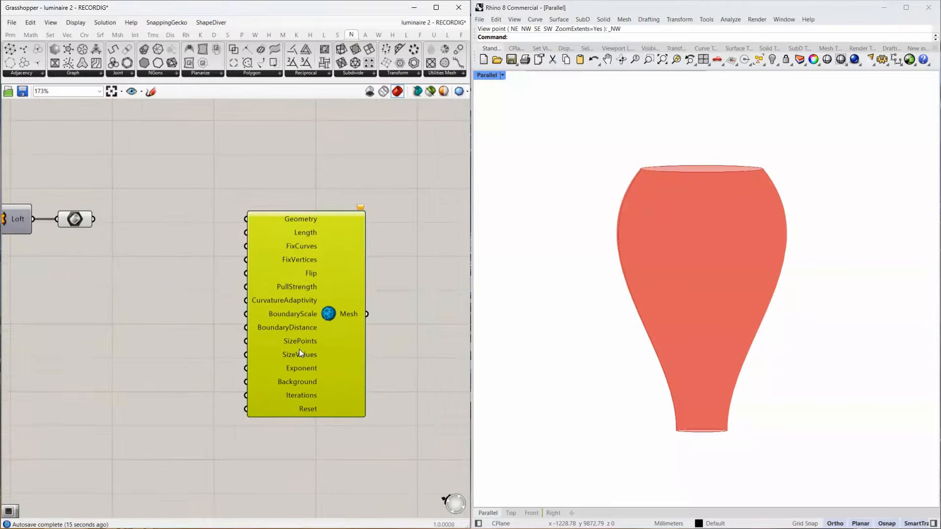
{"action": "left_click_drag", "start_coordinate": [299, 349], "coordinate": [382, 350]}
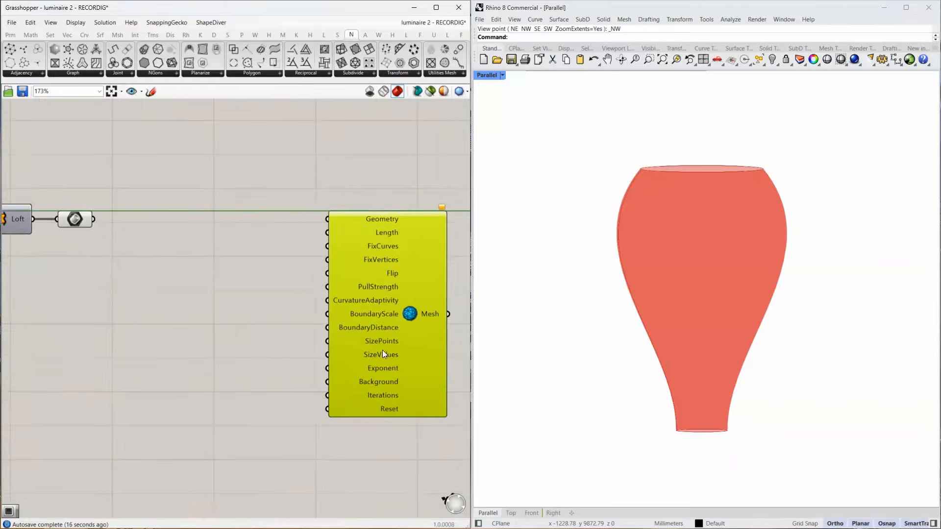
Add a Button, connect it to MeshMachine's Reset input and align it with that input.
{"action": "double_click", "coordinate": [209, 428]}
{"action": "type", "text": "button"}
{"action": "key", "text": "Return"}
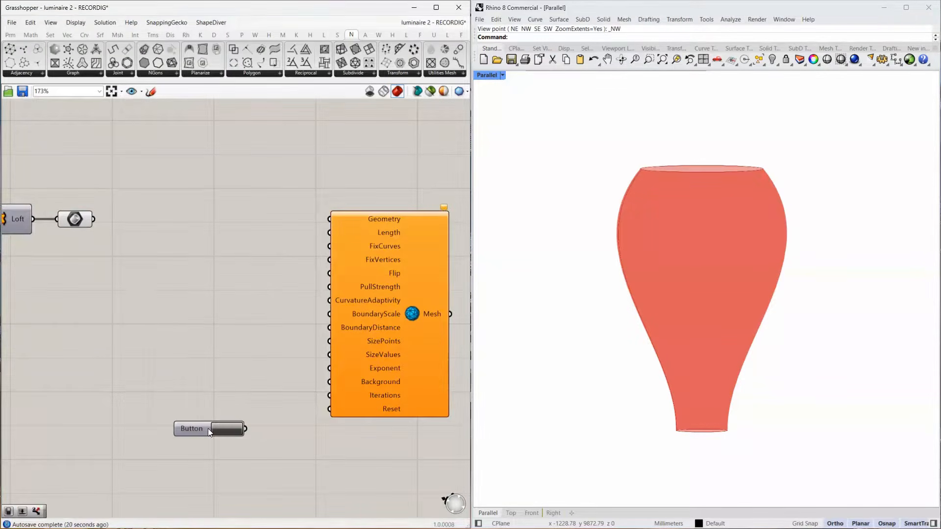
{"action": "left_click_drag", "start_coordinate": [245, 428], "coordinate": [329, 408]}
{"action": "left_click_drag", "start_coordinate": [189, 425], "coordinate": [203, 410]}
Add a number slider set to 1000, connect it to MeshMachine's Iterations input and align it above the button.
{"action": "left_click", "coordinate": [195, 387]}
{"action": "double_click", "coordinate": [195, 386]}
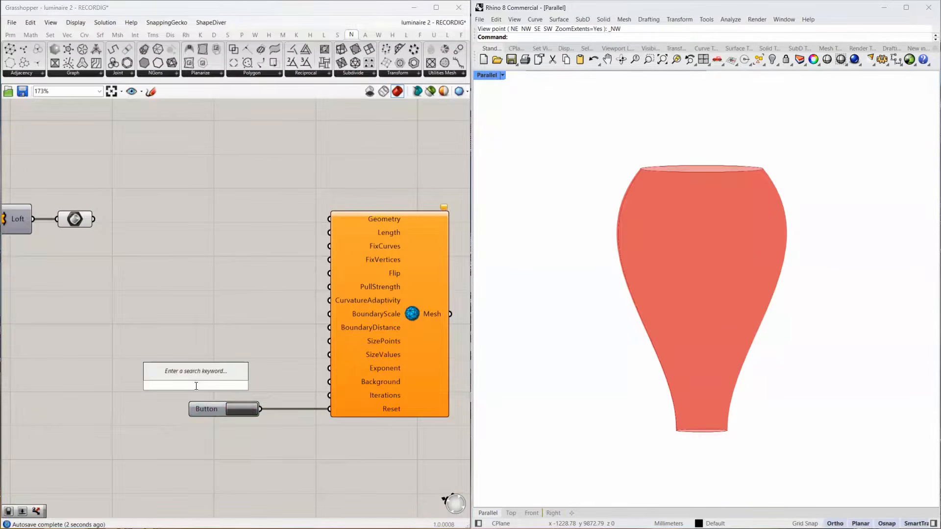
{"action": "type", "text": "1100"}
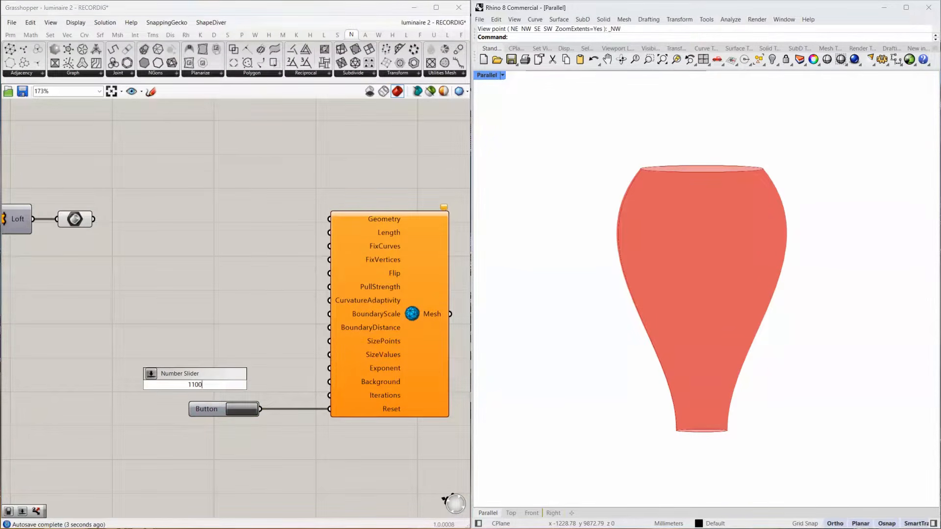
{"action": "key", "text": "BackSpace"}
{"action": "key", "text": "BackSpace"}
{"action": "key", "text": "BackSpace"}
{"action": "type", "text": "000"}
{"action": "key", "text": "Return"}
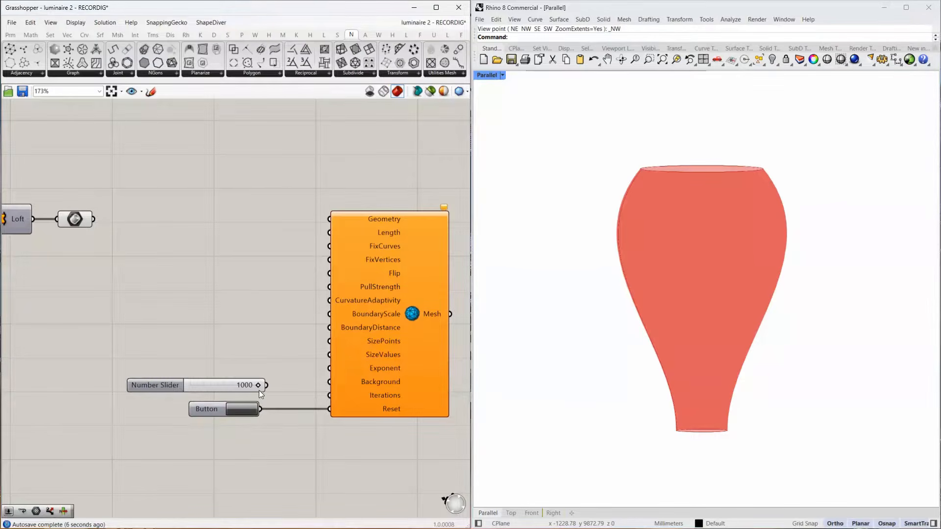
{"action": "left_click_drag", "start_coordinate": [268, 386], "coordinate": [329, 395]}
{"action": "left_click_drag", "start_coordinate": [168, 378], "coordinate": [169, 389]}
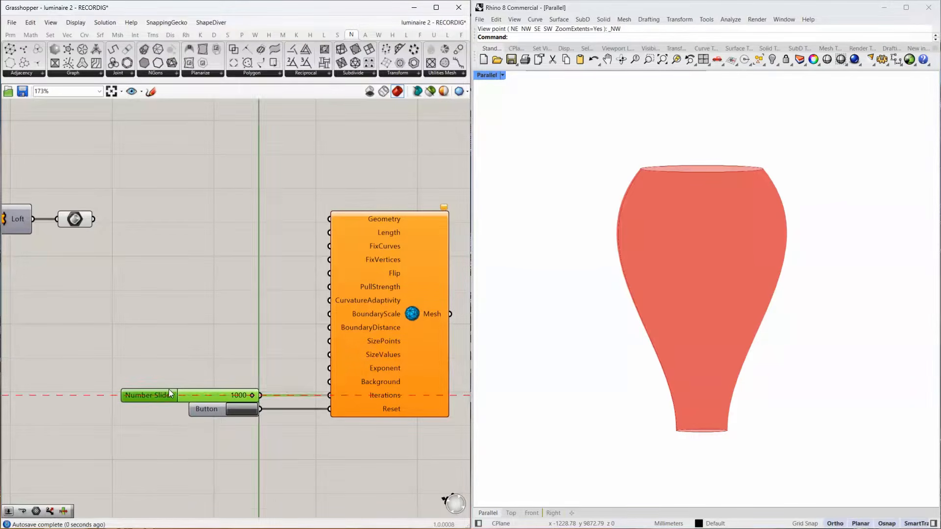
Connect a 0.2 number slider to MeshMachine's BoundaryScale input and a copy of it to SizeValues.
{"action": "double_click", "coordinate": [195, 315]}
{"action": "type", "text": "0.2"}
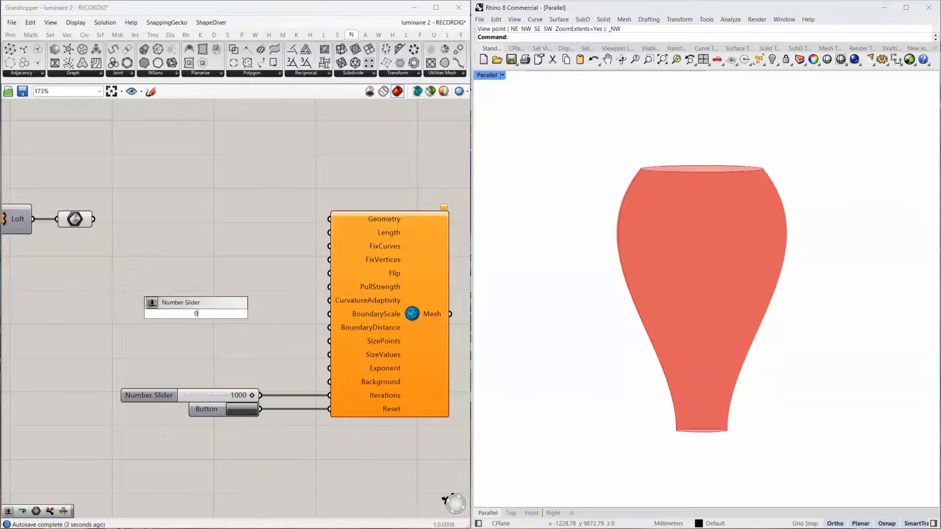
{"action": "key", "text": "Return"}
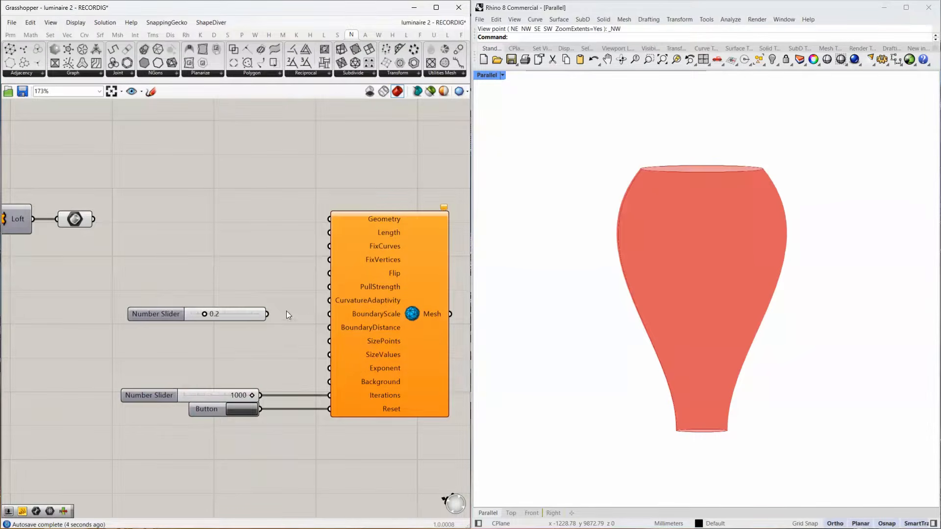
{"action": "left_click_drag", "start_coordinate": [268, 315], "coordinate": [328, 315]}
{"action": "left_click", "coordinate": [244, 313]}
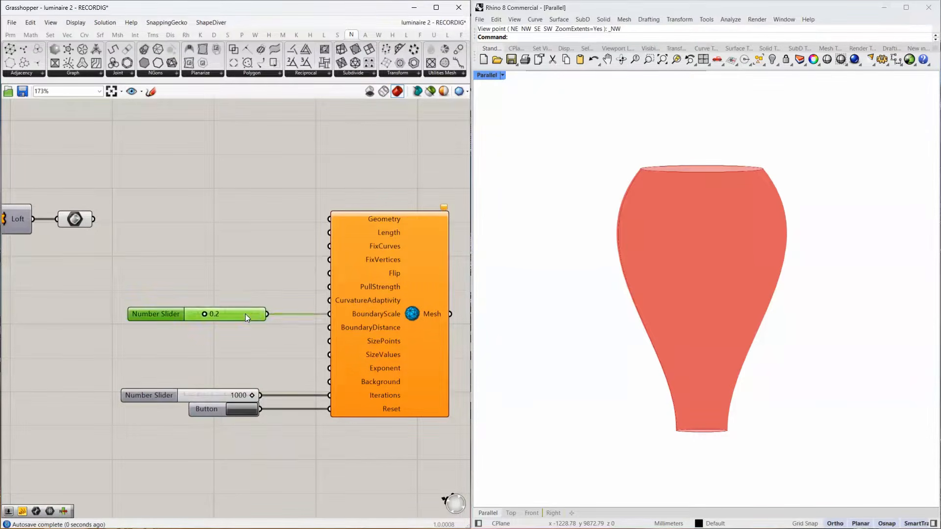
{"action": "left_click_drag", "start_coordinate": [244, 315], "coordinate": [239, 343], "text": "alt"}
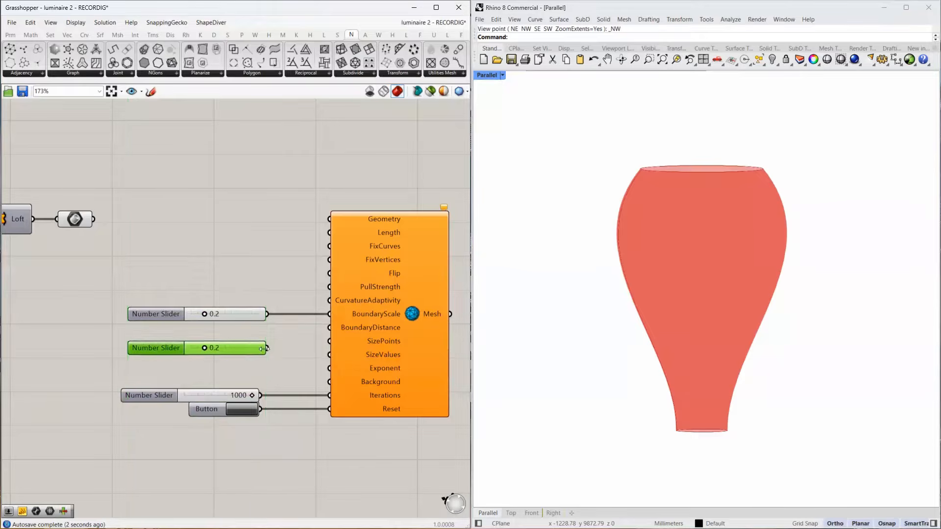
{"action": "left_click_drag", "start_coordinate": [314, 358], "coordinate": [327, 354]}
Copy the slider once more, set it to 400 and connect it to the BoundaryDistance input.
{"action": "left_click_drag", "start_coordinate": [252, 347], "coordinate": [244, 329]}
{"action": "double_click", "coordinate": [249, 336]}
{"action": "type", "text": "400"}
{"action": "key", "text": "Return"}
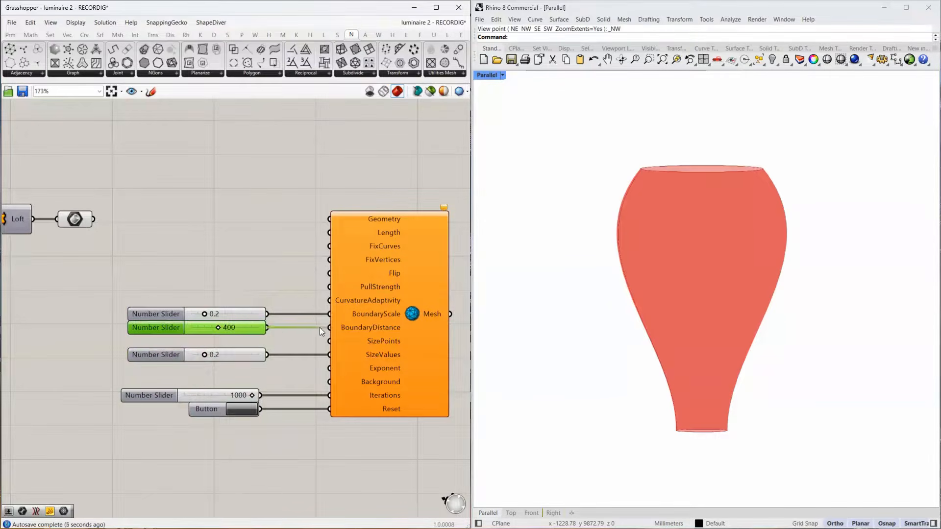
Add a number slider set to 100, connect it to MeshMachine's Length input and align it with that input.
{"action": "left_click", "coordinate": [219, 236]}
{"action": "double_click", "coordinate": [218, 236]}
{"action": "type", "text": "100"}
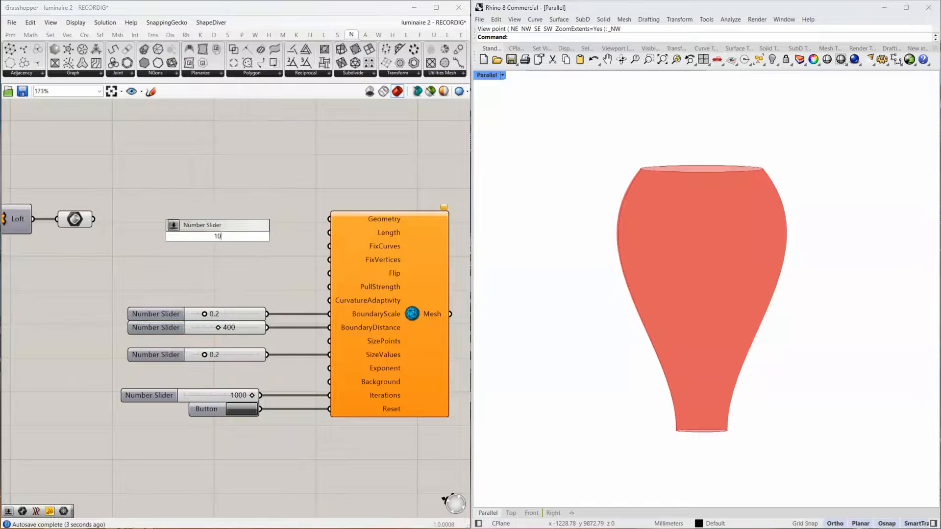
{"action": "key", "text": "Return"}
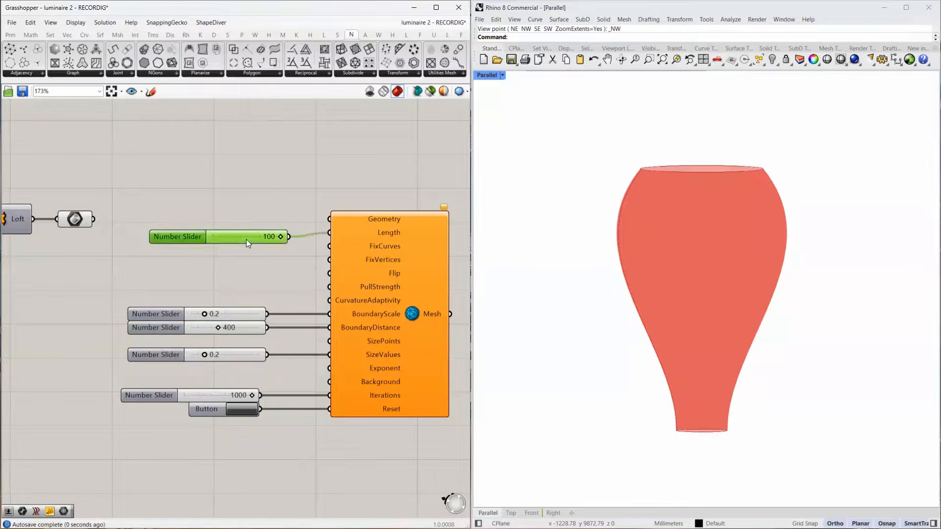
{"action": "left_click_drag", "start_coordinate": [246, 239], "coordinate": [251, 235]}
Add a Brep Edges component below the Length slider and connect the Brep parameter to it.
{"action": "left_click", "coordinate": [187, 256]}
{"action": "double_click", "coordinate": [188, 255]}
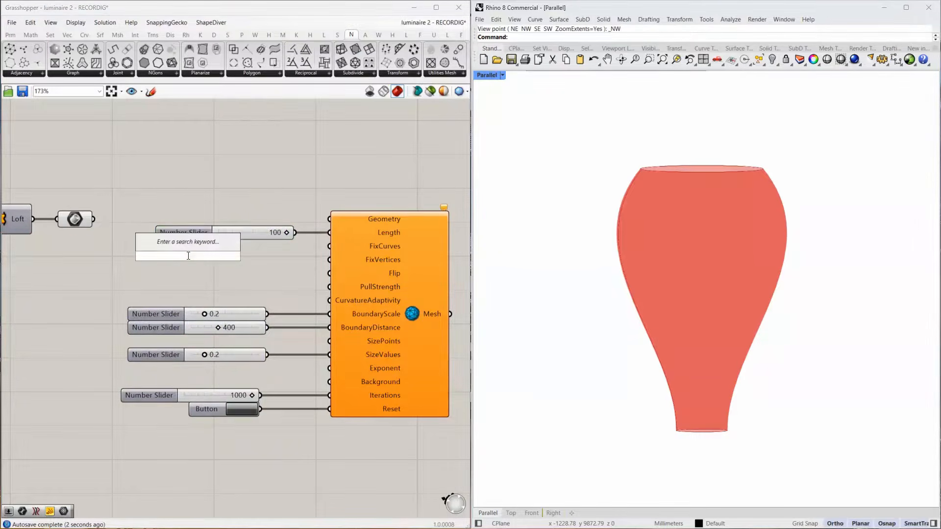
{"action": "type", "text": "brep"}
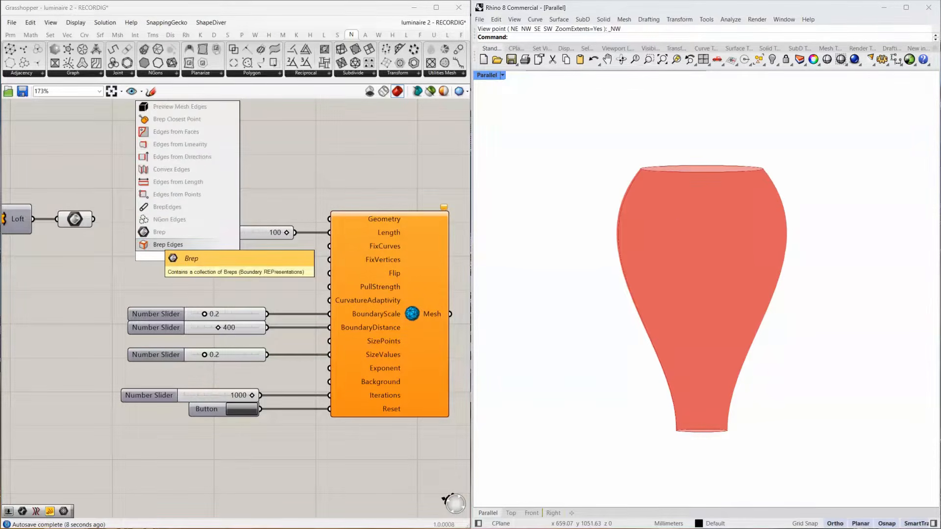
{"action": "left_click", "coordinate": [155, 242]}
{"action": "left_click_drag", "start_coordinate": [93, 219], "coordinate": [155, 272]}
Route the Naked edges through a new Circle parameter into FixCurves, and connect the Brep parameter to MeshMachine's Geometry input.
{"action": "double_click", "coordinate": [279, 272]}
{"action": "type", "text": "circle"}
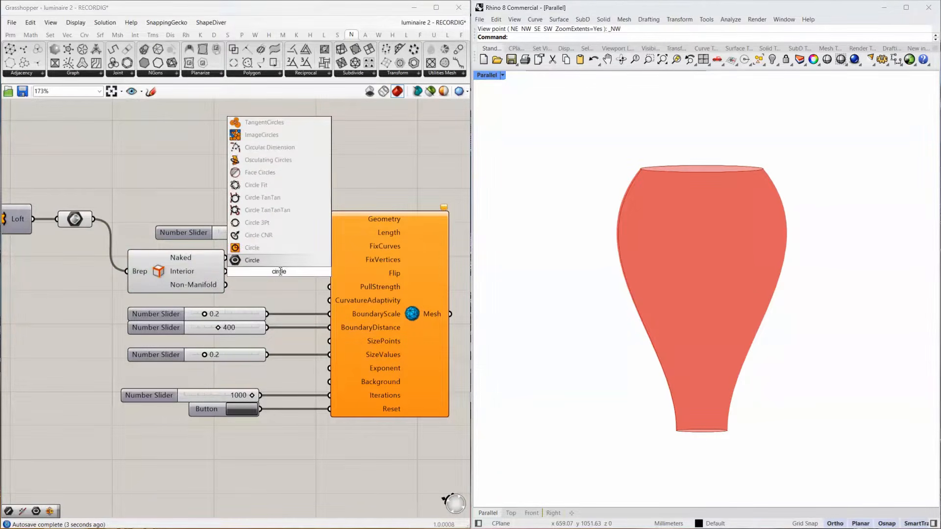
{"action": "key", "text": "Return"}
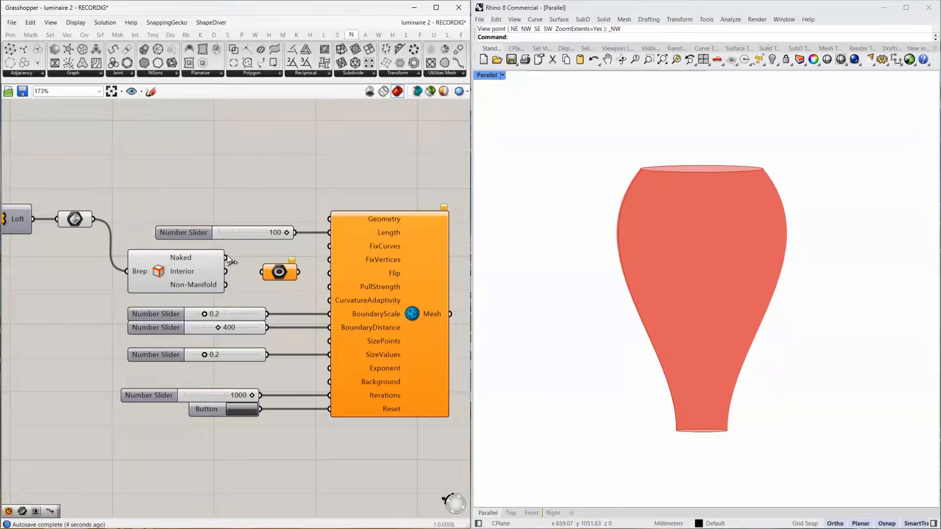
{"action": "left_click_drag", "start_coordinate": [226, 257], "coordinate": [275, 258]}
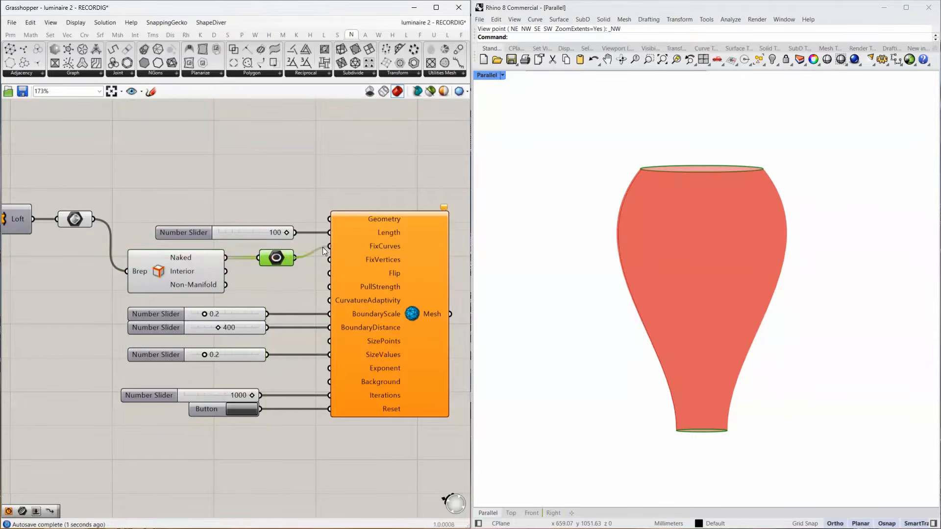
{"action": "left_click_drag", "start_coordinate": [94, 219], "coordinate": [330, 219]}
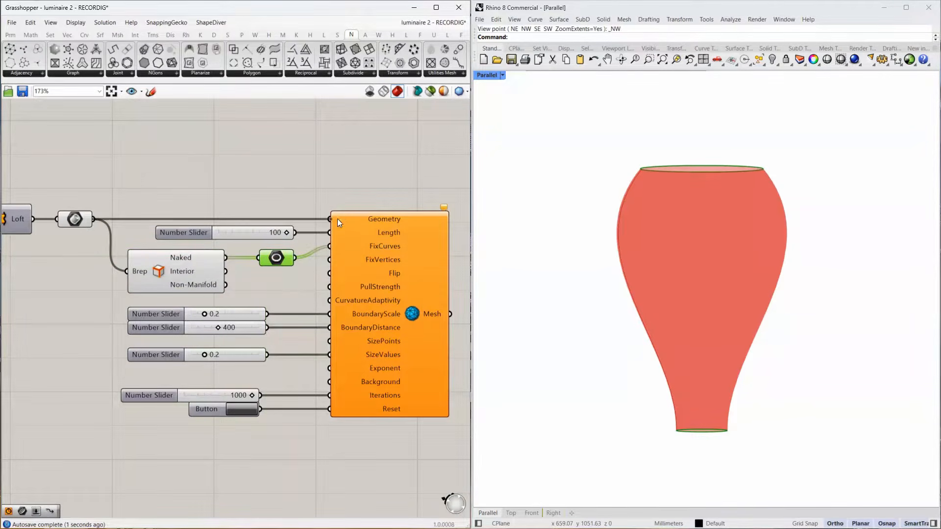
Turn off MeshMachine's preview, then add a Plankton mesh parameter and connect the Mesh output to it.
{"action": "right_click_drag", "start_coordinate": [371, 186], "coordinate": [252, 170]}
{"action": "left_click", "coordinate": [286, 329]}
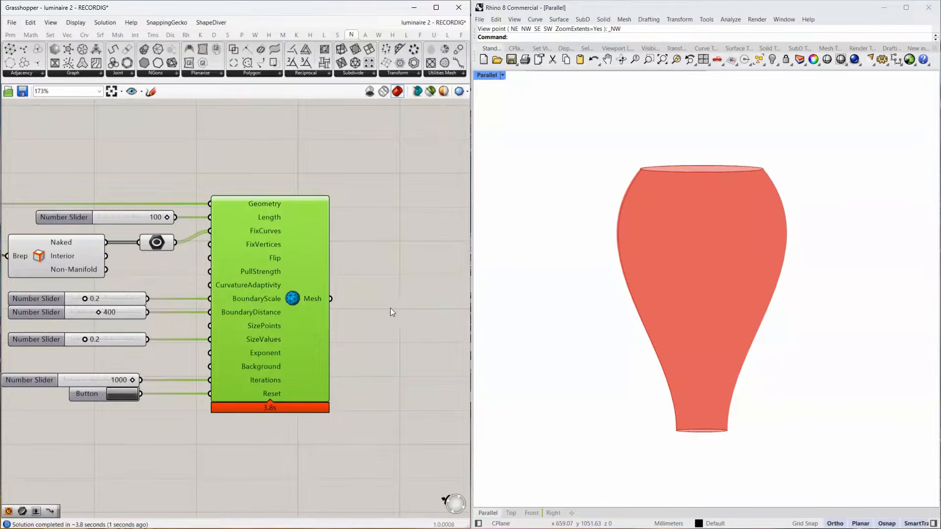
{"action": "double_click", "coordinate": [405, 308]}
{"action": "type", "text": "plankton"}
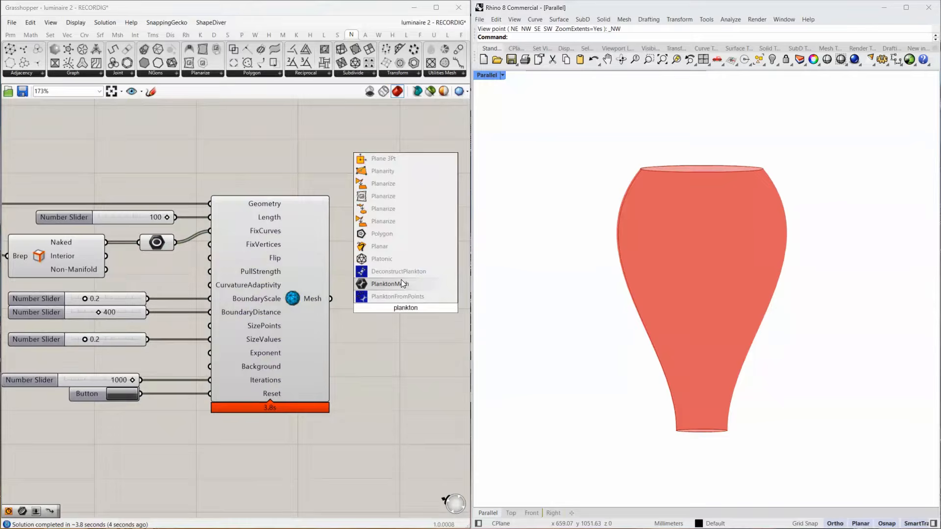
{"action": "left_click", "coordinate": [401, 283]}
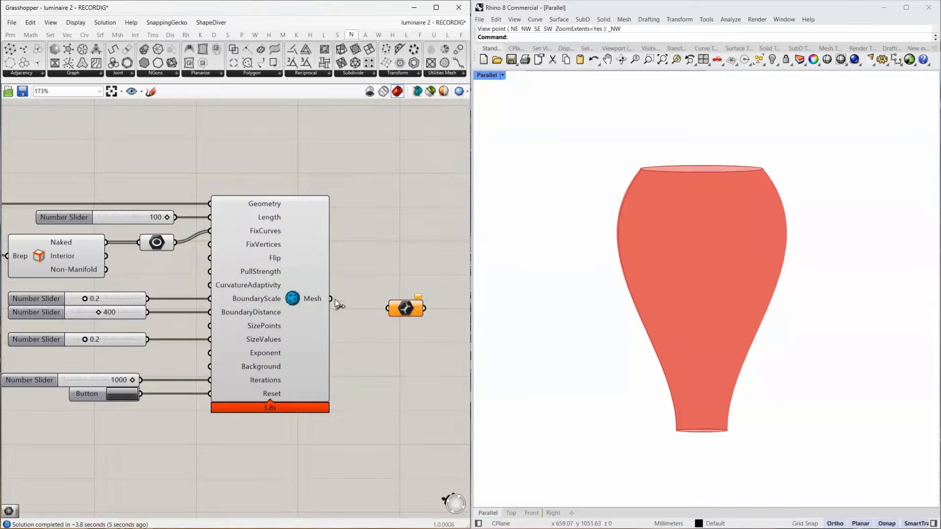
{"action": "left_click_drag", "start_coordinate": [330, 298], "coordinate": [373, 305]}
Add a Mesh parameter after the Plankton parameter and connect the two.
{"action": "right_click_drag", "start_coordinate": [453, 301], "coordinate": [326, 303]}
{"action": "double_click", "coordinate": [327, 303]}
{"action": "type", "text": "mesh"}
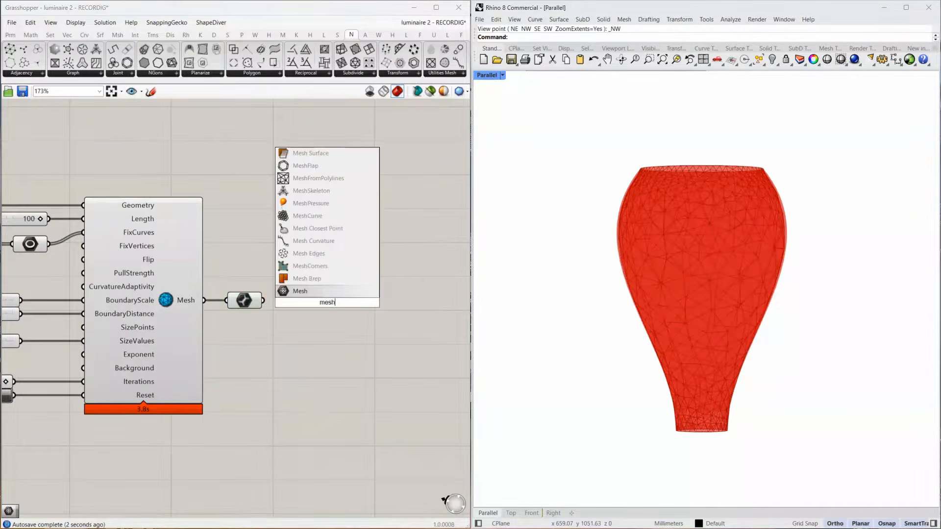
{"action": "left_click", "coordinate": [324, 292]}
{"action": "left_click_drag", "start_coordinate": [263, 300], "coordinate": [301, 300]}
Turn off the preview of all components from the Brep parameter through the Plankton parameter, leaving only the final Mesh parameter previewed.
{"action": "scroll", "coordinate": [358, 288], "scroll_direction": "down", "scroll_amount": 4}
{"action": "left_click", "coordinate": [311, 218]}
{"action": "left_click_drag", "start_coordinate": [276, 242], "coordinate": [121, 353]}
{"action": "middle_click", "coordinate": [223, 321]}
{"action": "left_click", "coordinate": [258, 287]}
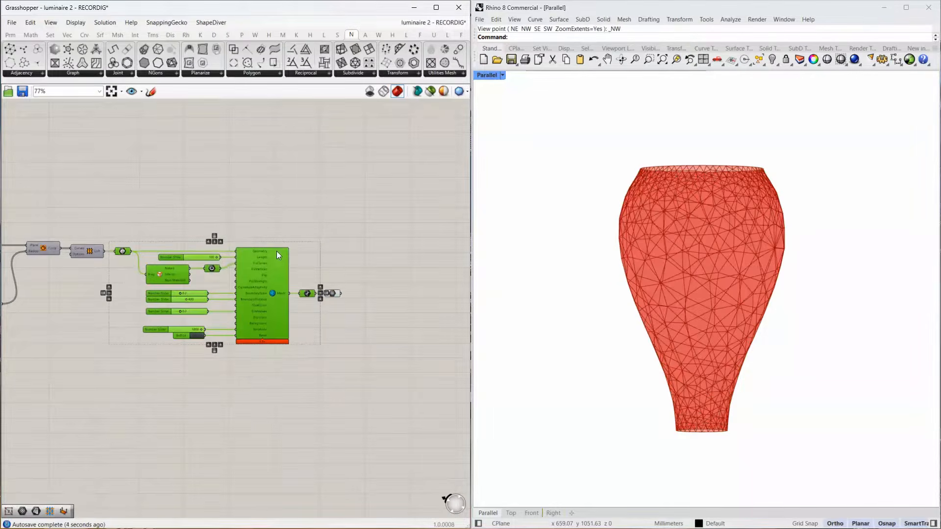
{"action": "scroll", "coordinate": [250, 272], "scroll_direction": "up", "scroll_amount": 2}
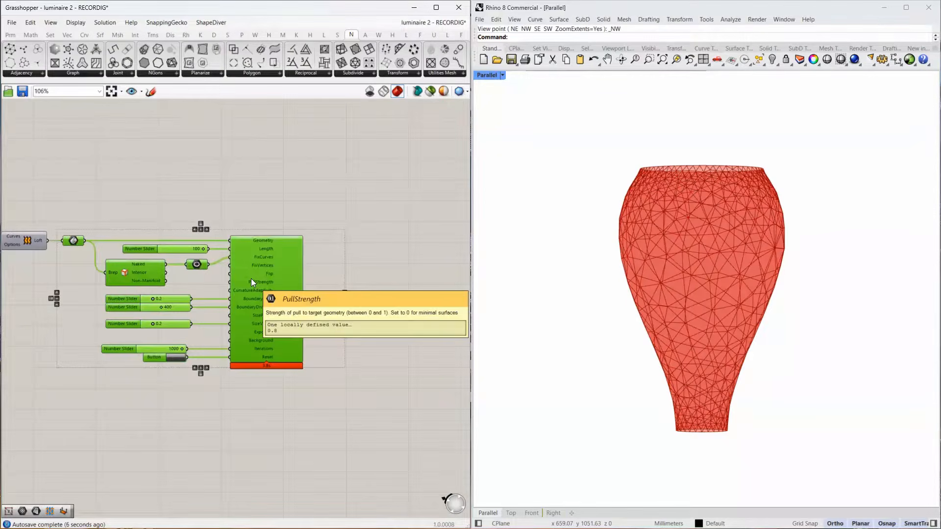
{"action": "scroll", "coordinate": [178, 259], "scroll_direction": "up", "scroll_amount": 3}
{"action": "left_click", "coordinate": [224, 288]}
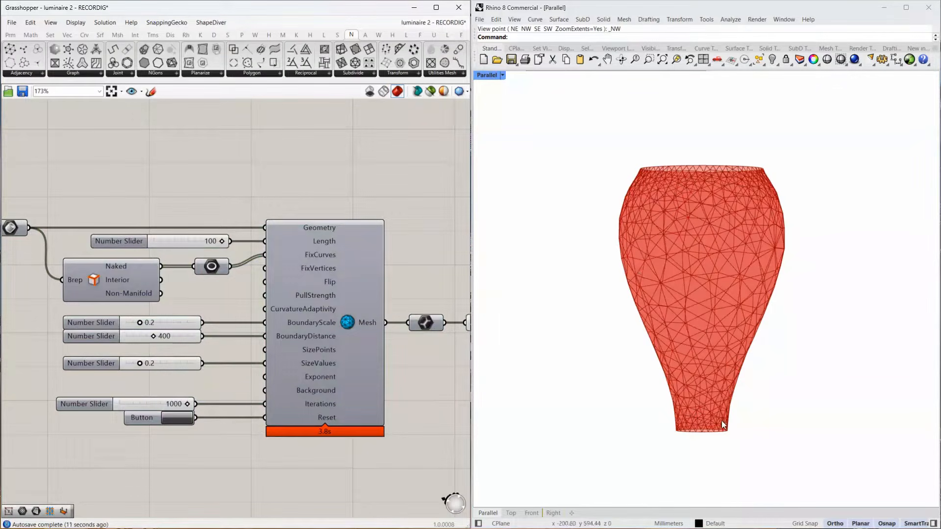
Inspect the mesh triangles around the luminaire's lower rim and move the Length slider slightly farther from MeshMachine.
{"action": "scroll", "coordinate": [721, 420], "scroll_direction": "up", "scroll_amount": 5}
{"action": "scroll", "coordinate": [678, 426], "scroll_direction": "up", "scroll_amount": 2}
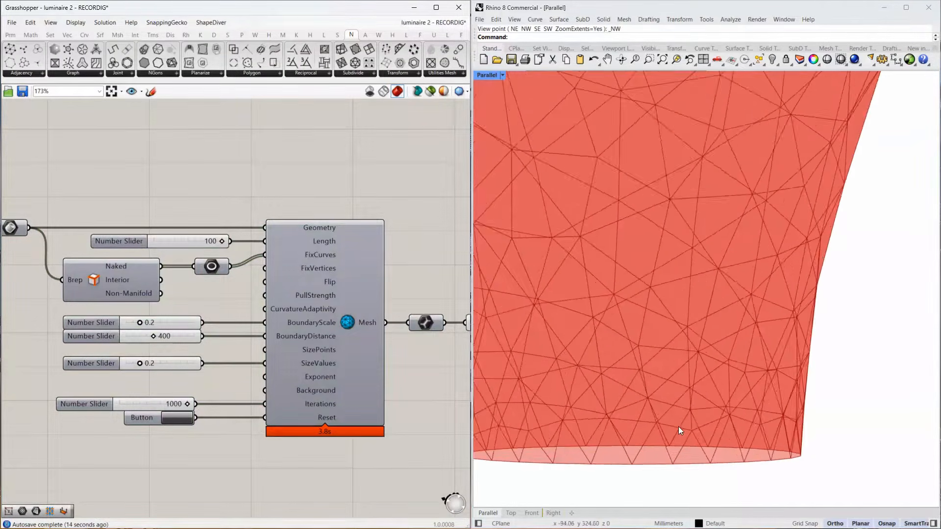
{"action": "scroll", "coordinate": [666, 434], "scroll_direction": "down", "scroll_amount": 3}
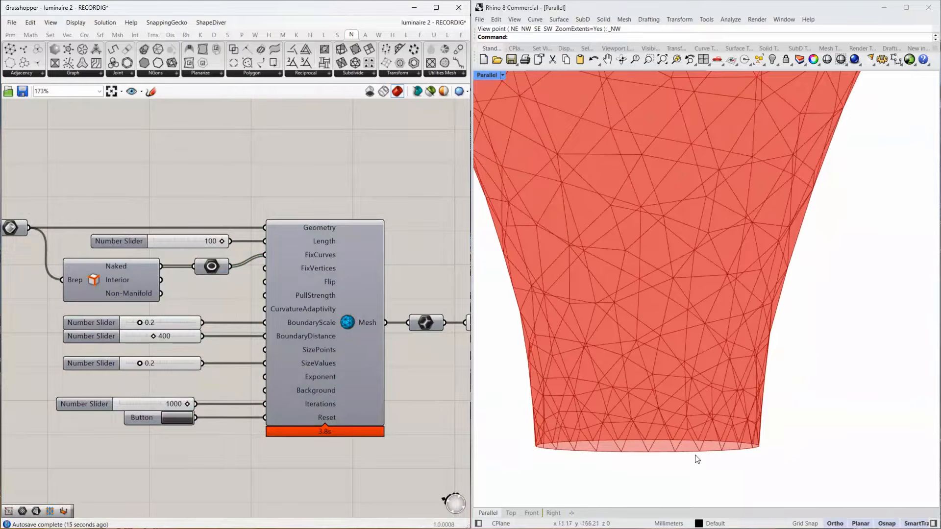
{"action": "scroll", "coordinate": [693, 441], "scroll_direction": "down", "scroll_amount": 4}
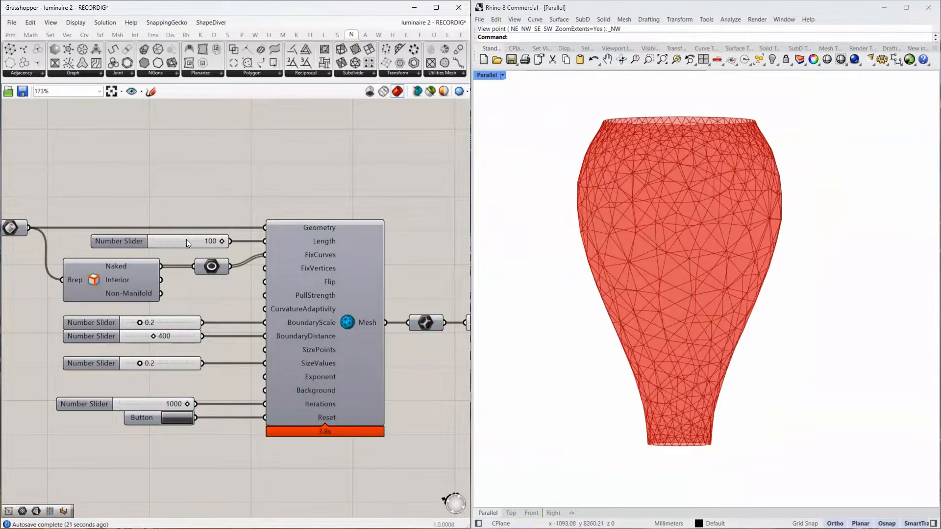
{"action": "left_click_drag", "start_coordinate": [186, 240], "coordinate": [171, 240]}
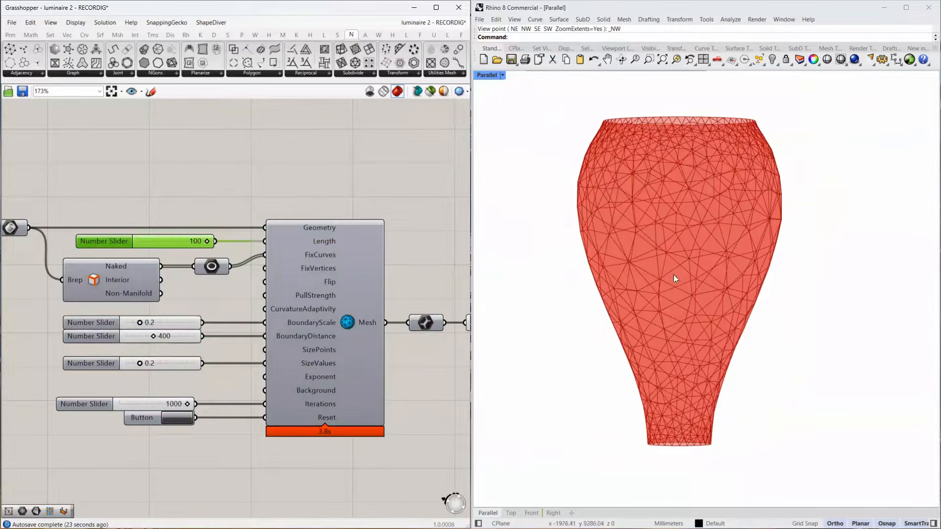
{"action": "left_click", "coordinate": [174, 320]}
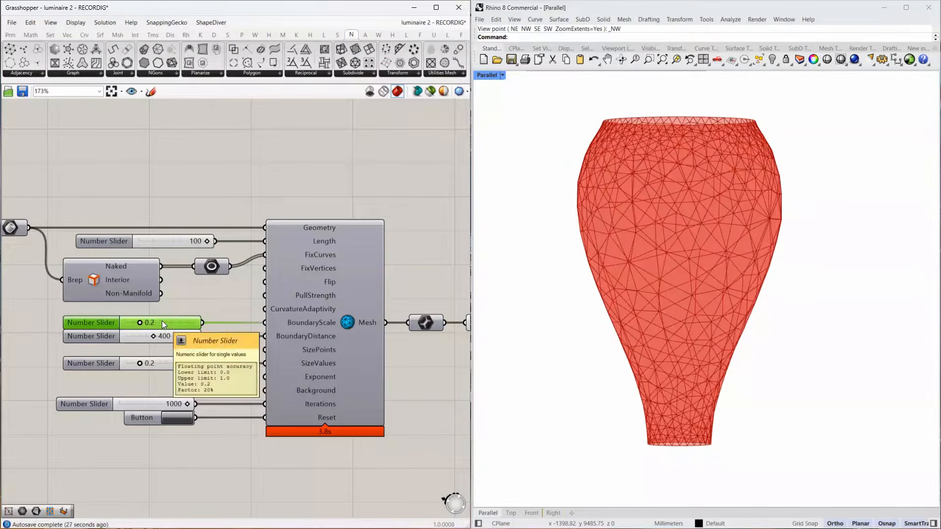
{"action": "left_click", "coordinate": [177, 241]}
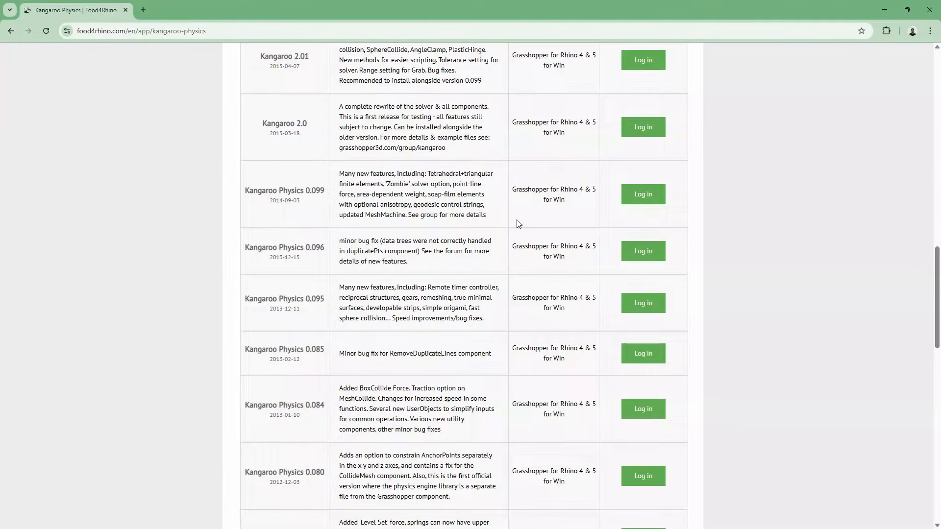
Switch from the plug-in web page to Grasshopper, open its Components folder and view the parent Grasshopper folder.
{"action": "left_click", "coordinate": [884, 10]}
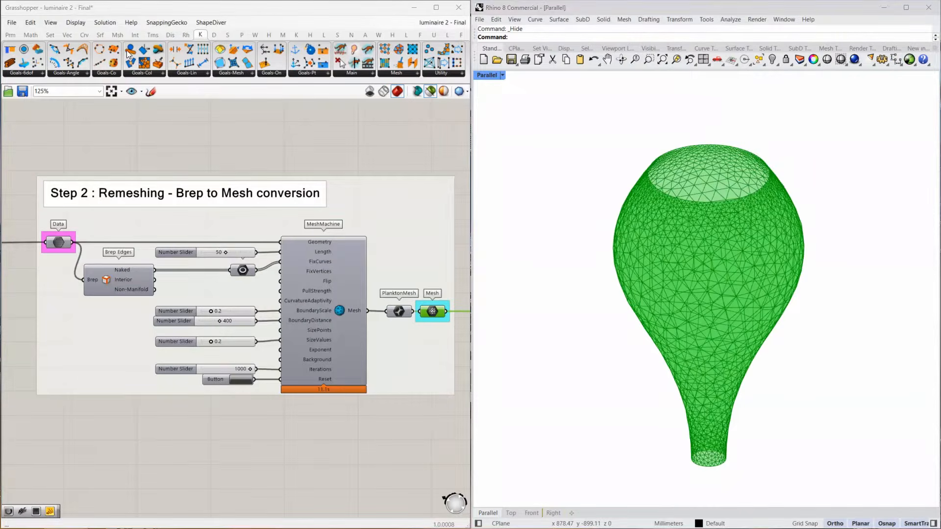
{"action": "left_click", "coordinate": [10, 22]}
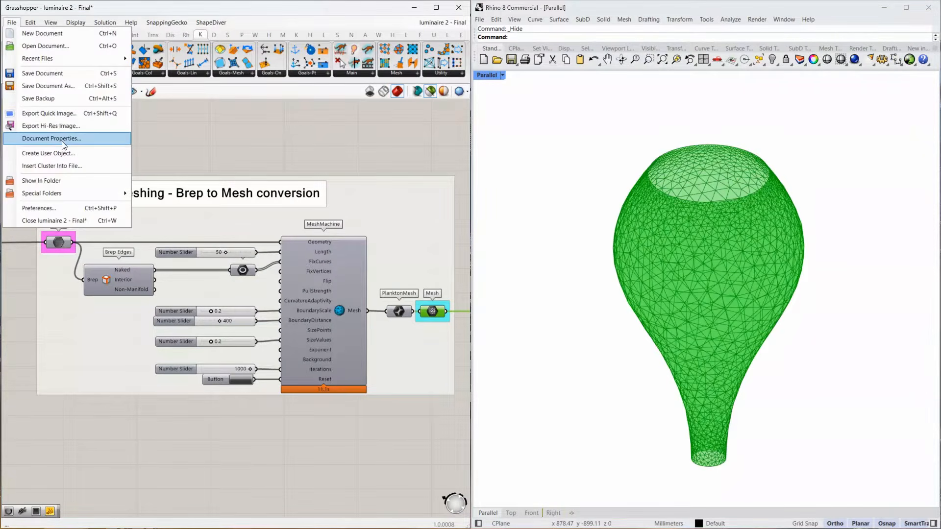
{"action": "mouse_move", "coordinate": [58, 191]}
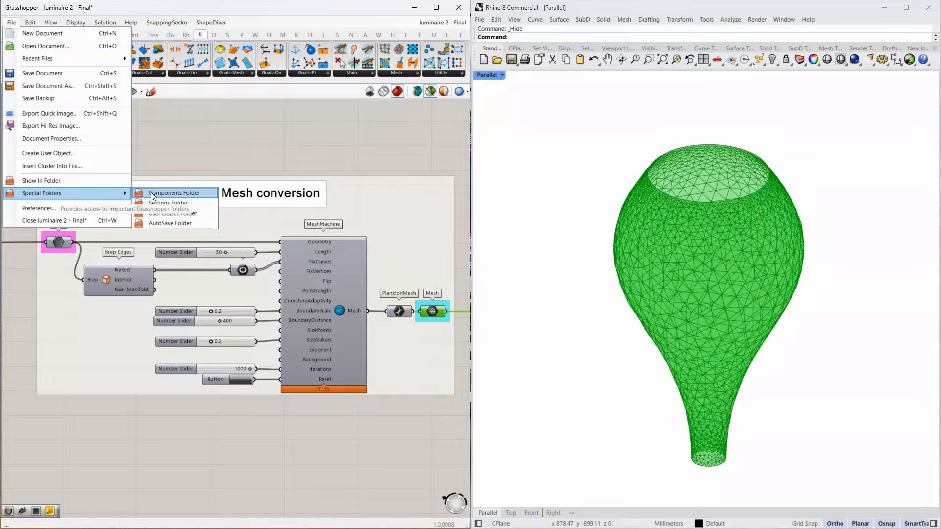
{"action": "left_click", "coordinate": [175, 194]}
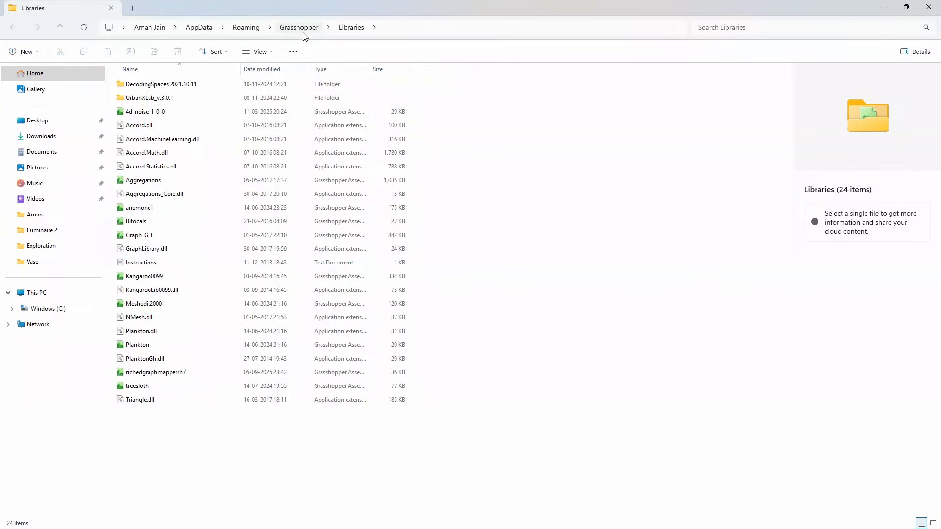
{"action": "left_click", "coordinate": [299, 28]}
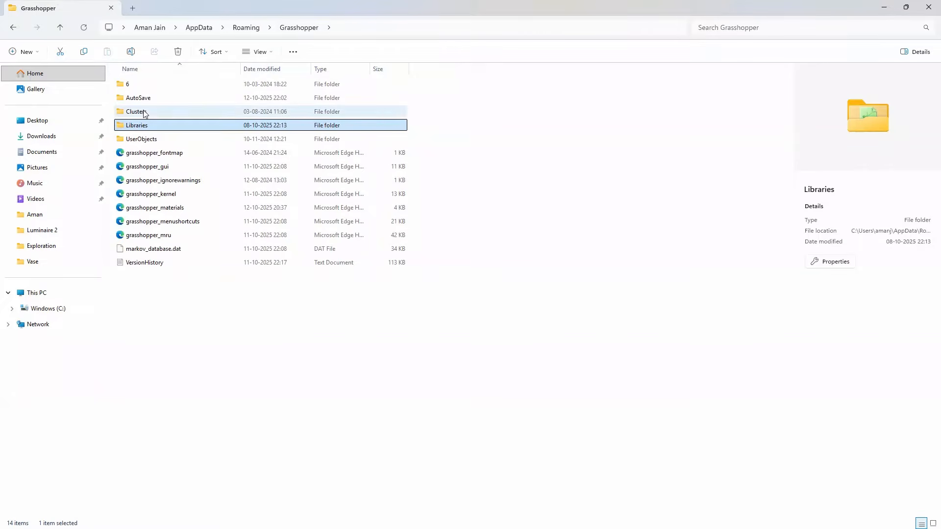
{"action": "left_click", "coordinate": [885, 7]}
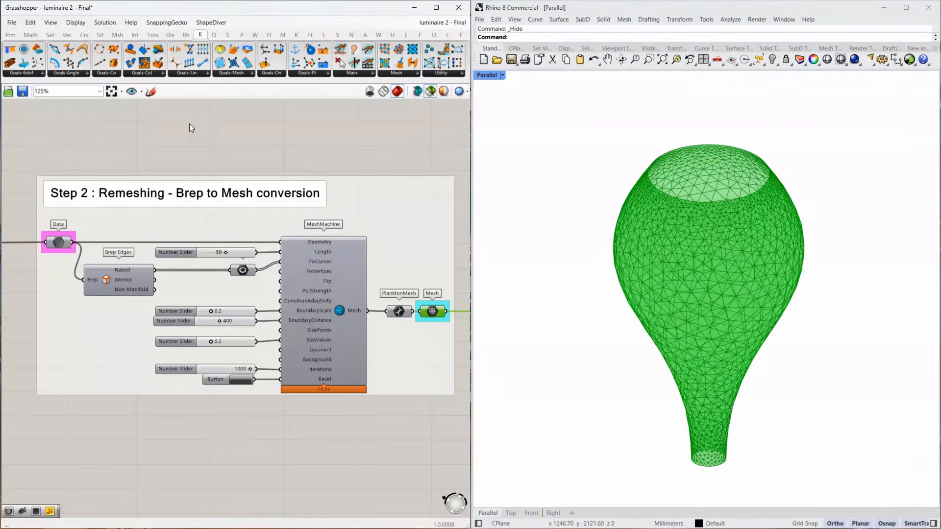
Open Grasshopper's User Object folder to check its contents, then close it.
{"action": "left_click", "coordinate": [11, 22]}
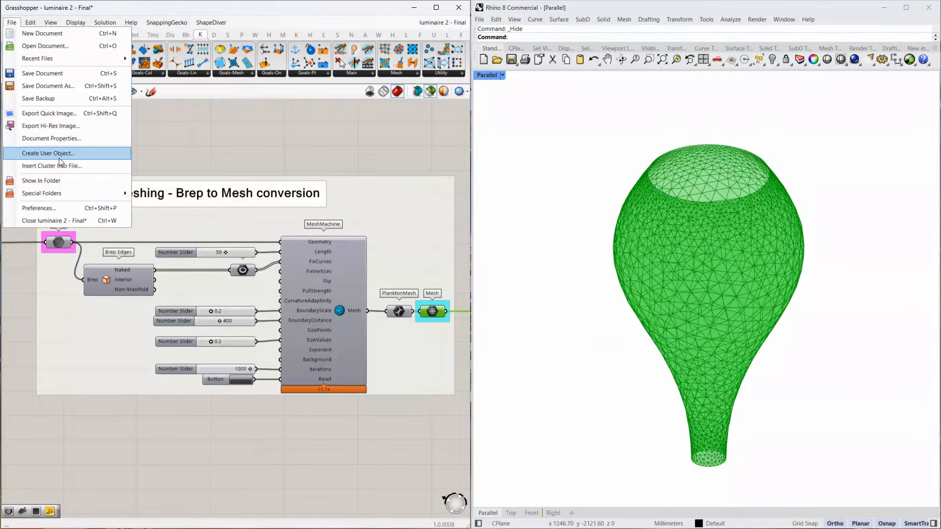
{"action": "mouse_move", "coordinate": [74, 193]}
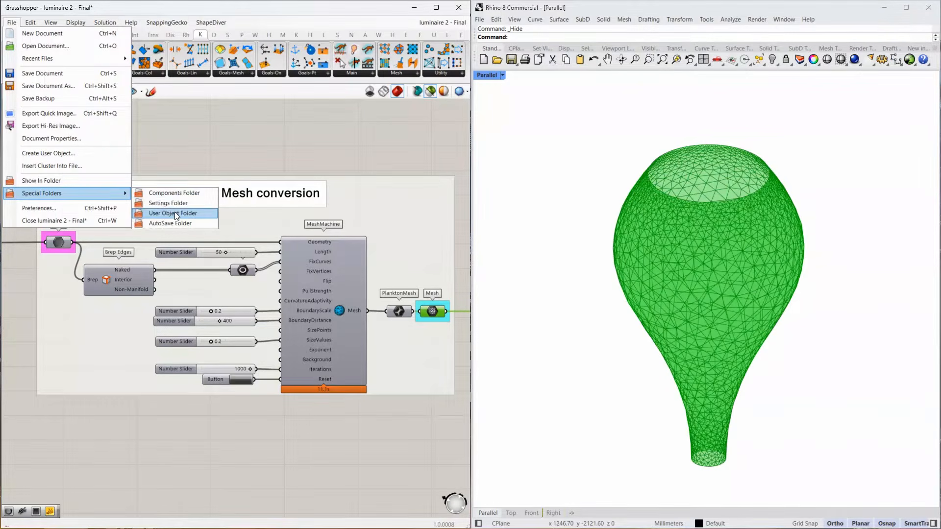
{"action": "left_click", "coordinate": [175, 212]}
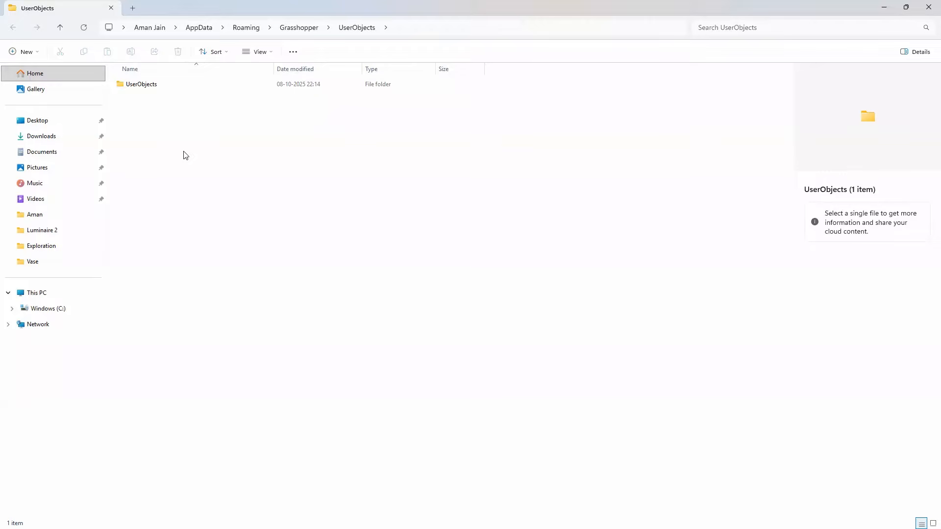
{"action": "left_click", "coordinate": [930, 9]}
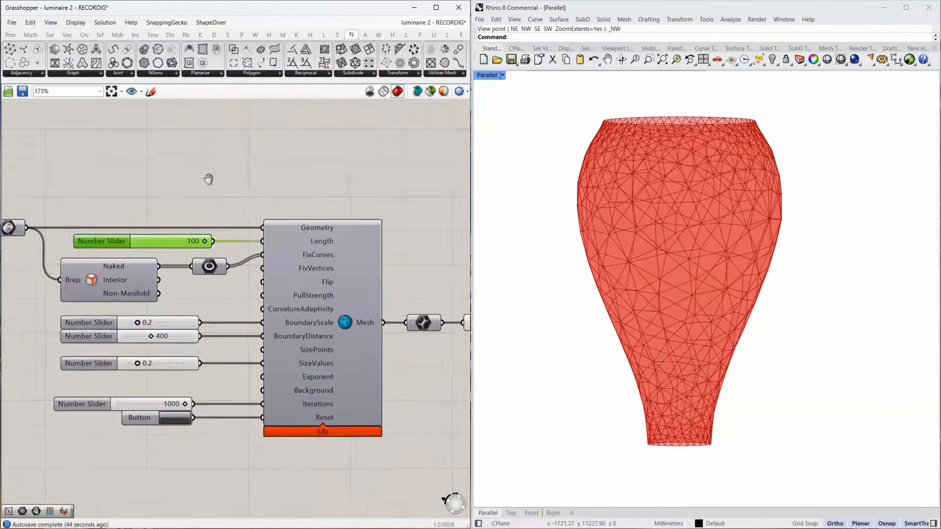
Add a Weaverbird's Offset Mesh component after the final Mesh parameter and connect the mesh to its Mesh/Curves input.
{"action": "scroll", "coordinate": [208, 179], "scroll_direction": "down", "scroll_amount": 4}
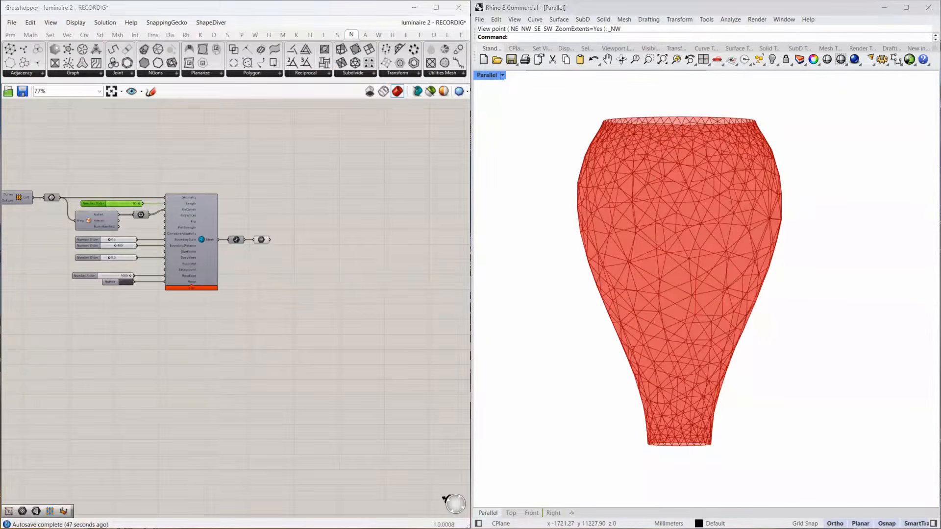
{"action": "scroll", "coordinate": [270, 228], "scroll_direction": "up", "scroll_amount": 4}
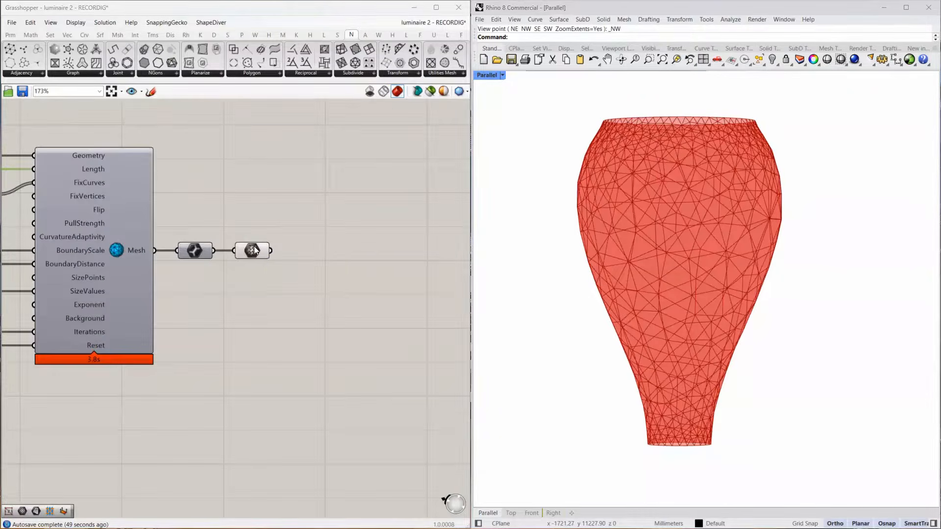
{"action": "left_click", "coordinate": [255, 250]}
{"action": "scroll", "coordinate": [320, 255], "scroll_direction": "down", "scroll_amount": 1}
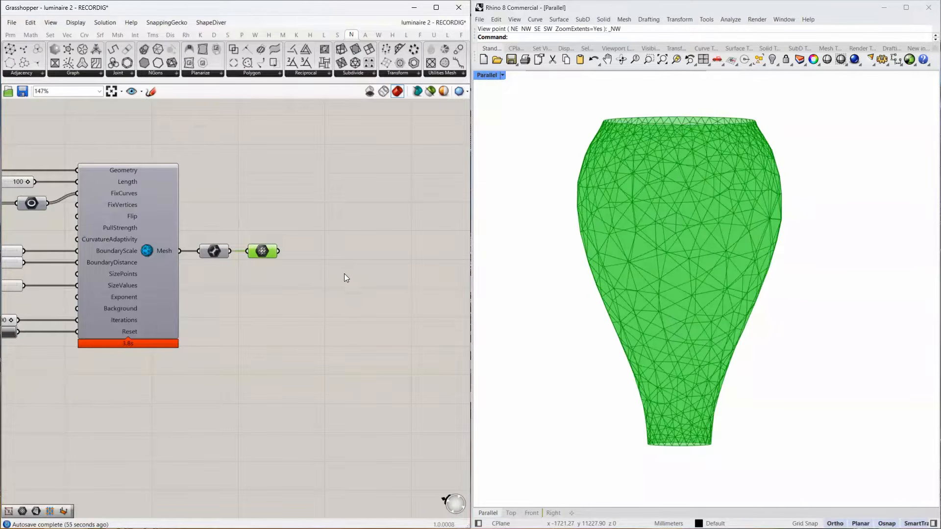
{"action": "double_click", "coordinate": [346, 309]}
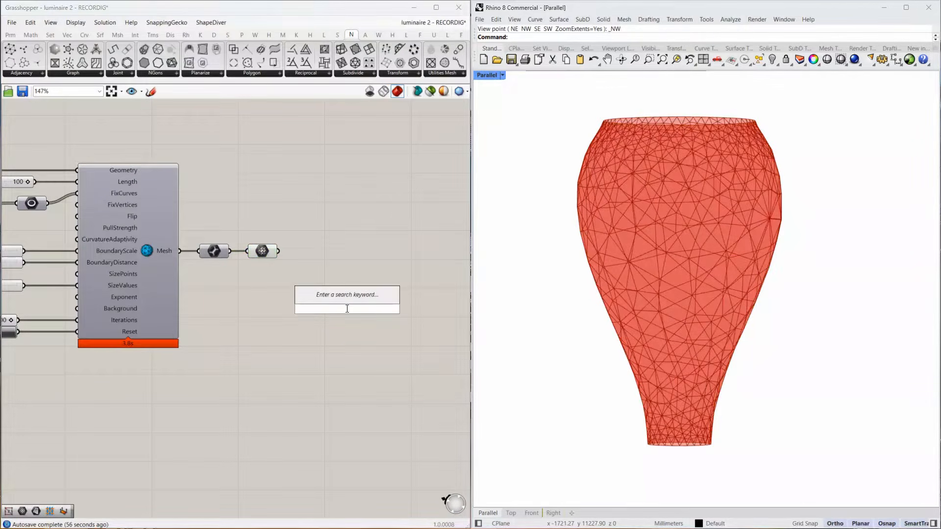
{"action": "left_click", "coordinate": [254, 35]}
{"action": "left_click_drag", "start_coordinate": [394, 300], "coordinate": [394, 300]}
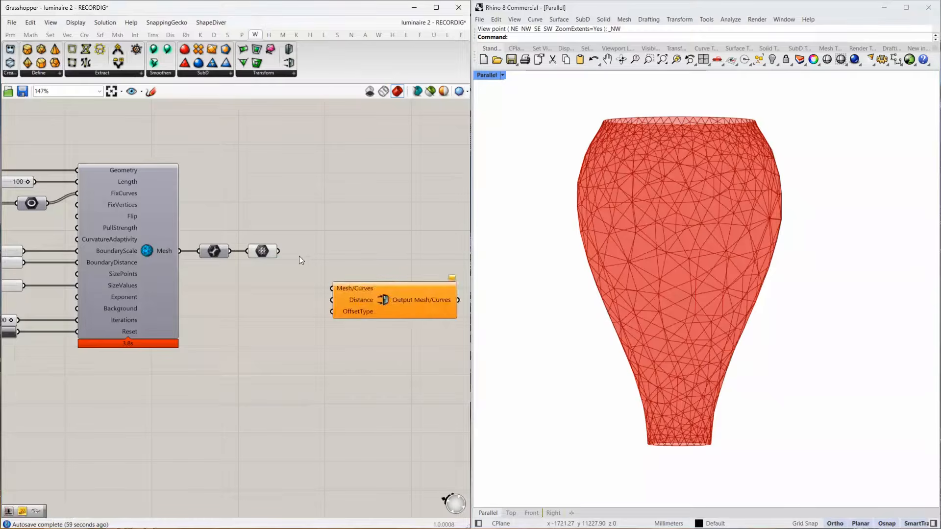
{"action": "left_click_drag", "start_coordinate": [293, 261], "coordinate": [335, 289]}
Add a Bifocals component to the canvas so that name labels show above all components.
{"action": "right_click_drag", "start_coordinate": [274, 208], "coordinate": [293, 351]}
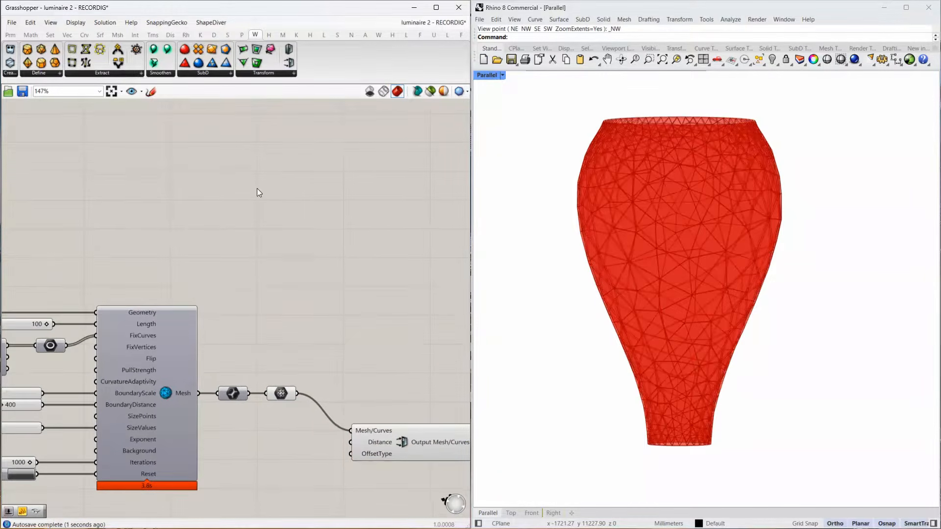
{"action": "double_click", "coordinate": [258, 189]}
{"action": "type", "text": "bifocal"}
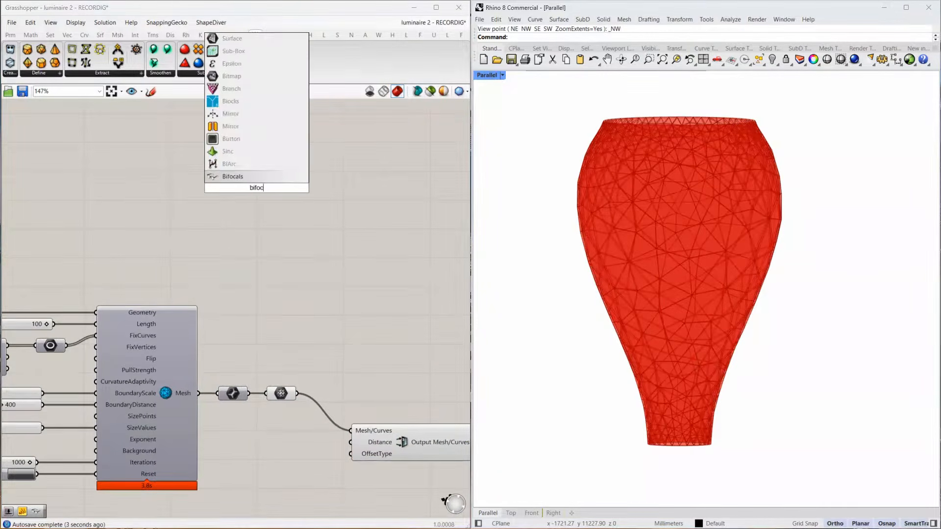
{"action": "key", "text": "Return"}
{"action": "right_click_drag", "start_coordinate": [389, 429], "coordinate": [266, 288]}
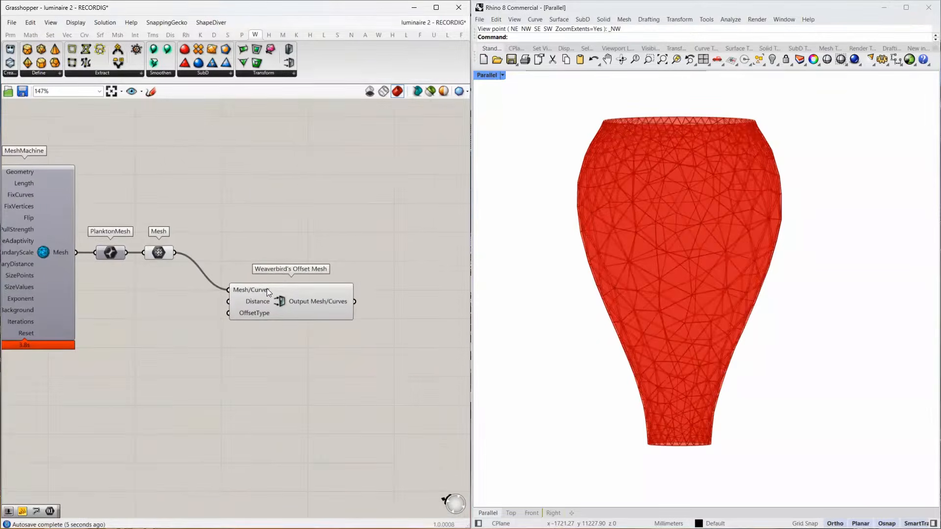
Move the Thickness Number parameter next to Weaverbird's Offset Mesh and connect it to the Distance input.
{"action": "left_click", "coordinate": [277, 308]}
{"action": "scroll", "coordinate": [310, 299], "scroll_direction": "down", "scroll_amount": 4}
{"action": "right_click_drag", "start_coordinate": [36, 368], "coordinate": [288, 343]}
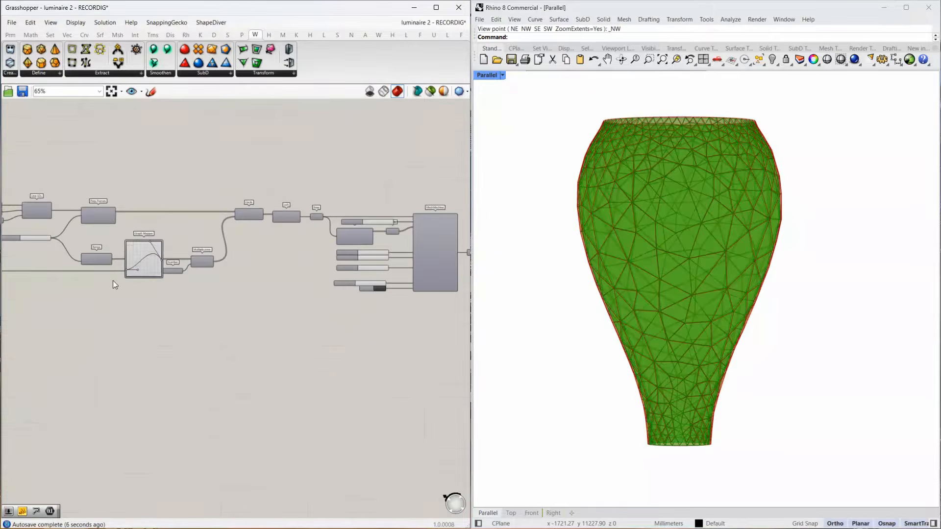
{"action": "right_click_drag", "start_coordinate": [73, 289], "coordinate": [292, 290]}
{"action": "scroll", "coordinate": [179, 290], "scroll_direction": "up", "scroll_amount": 4}
{"action": "left_click", "coordinate": [151, 294]}
{"action": "scroll", "coordinate": [148, 295], "scroll_direction": "down", "scroll_amount": 5}
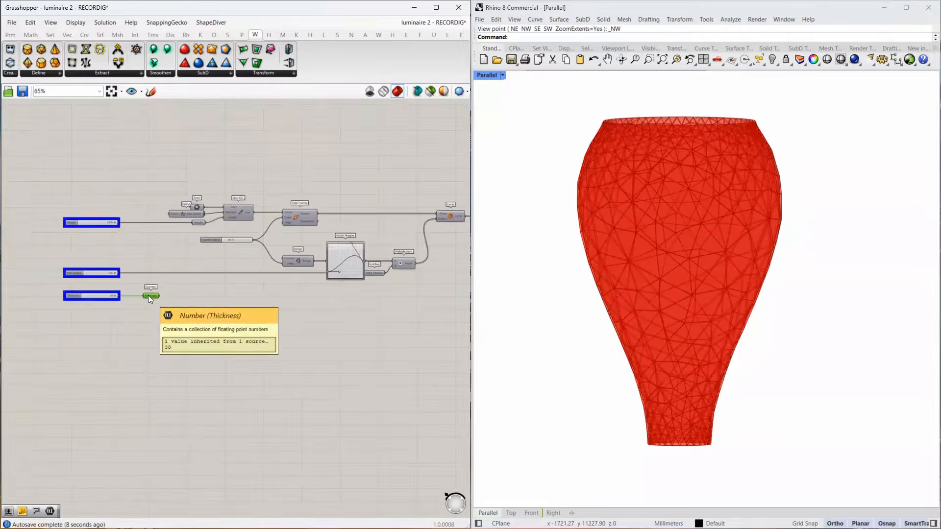
{"action": "left_click_drag", "start_coordinate": [148, 295], "coordinate": [390, 308]}
{"action": "right_click_drag", "start_coordinate": [390, 308], "coordinate": [98, 305]}
{"action": "left_click_drag", "start_coordinate": [98, 306], "coordinate": [280, 273]}
{"action": "scroll", "coordinate": [265, 290], "scroll_direction": "up", "scroll_amount": 4}
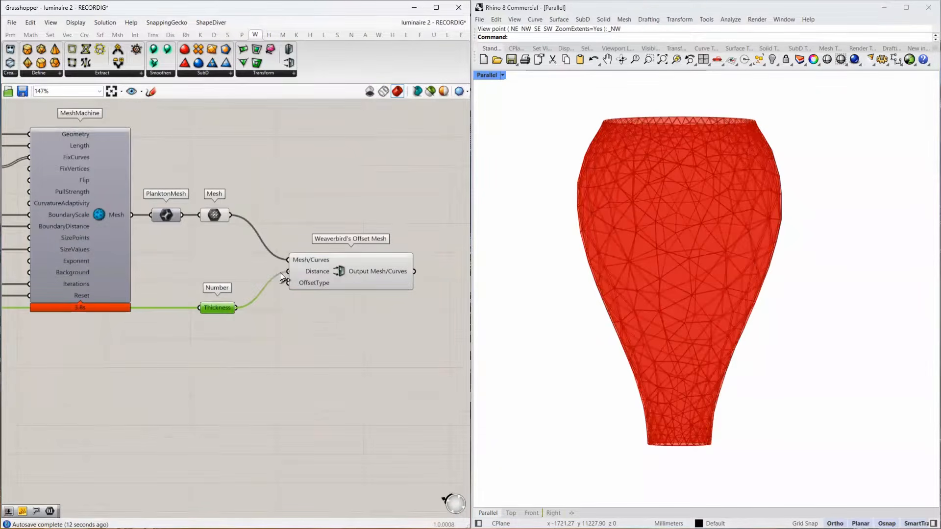
Examine the offset luminaire mesh from above, checking the wall thickness at its rims and sides.
{"action": "scroll", "coordinate": [366, 309], "scroll_direction": "up", "scroll_amount": 2}
{"action": "right_click_drag", "start_coordinate": [657, 156], "coordinate": [627, 128]}
{"action": "scroll", "coordinate": [627, 128], "scroll_direction": "up", "scroll_amount": 2}
{"action": "right_click_drag", "start_coordinate": [652, 260], "coordinate": [658, 242]}
{"action": "scroll", "coordinate": [661, 247], "scroll_direction": "down", "scroll_amount": 5}
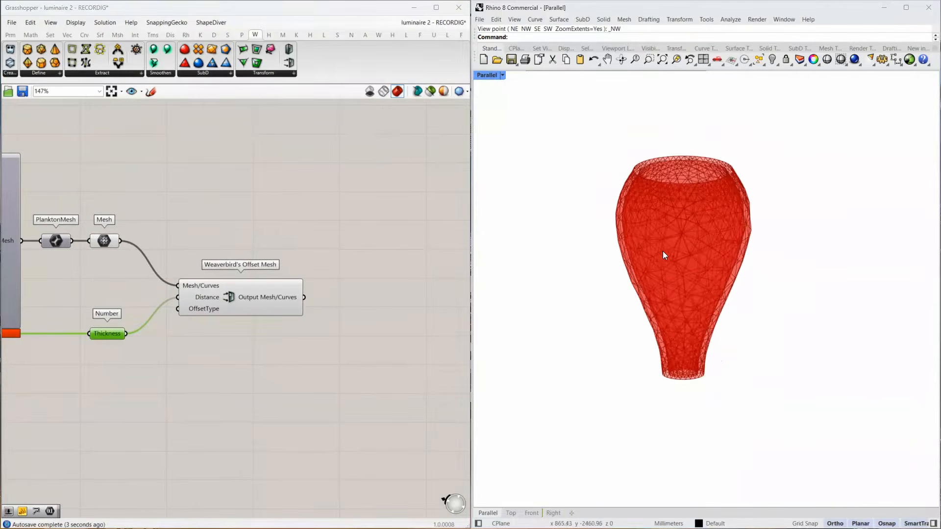
{"action": "scroll", "coordinate": [623, 262], "scroll_direction": "up", "scroll_amount": 4}
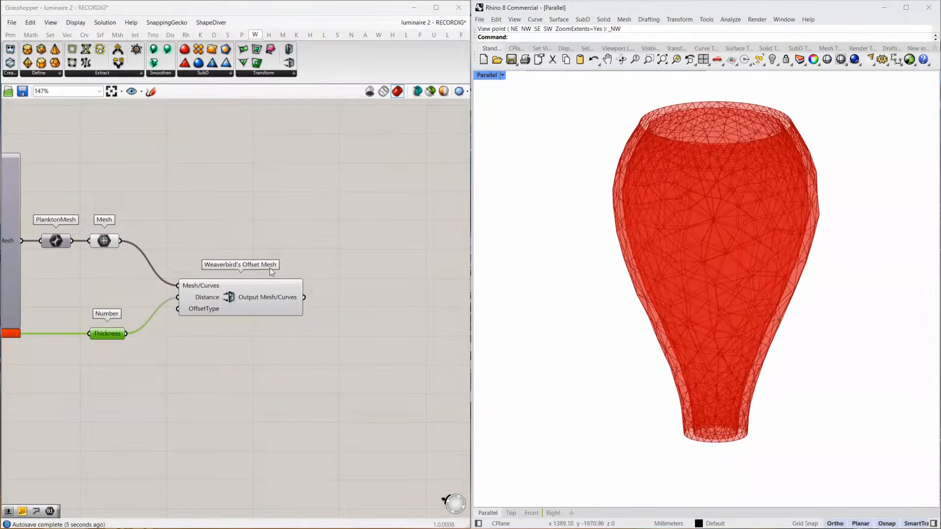
{"action": "scroll", "coordinate": [694, 272], "scroll_direction": "down", "scroll_amount": 2}
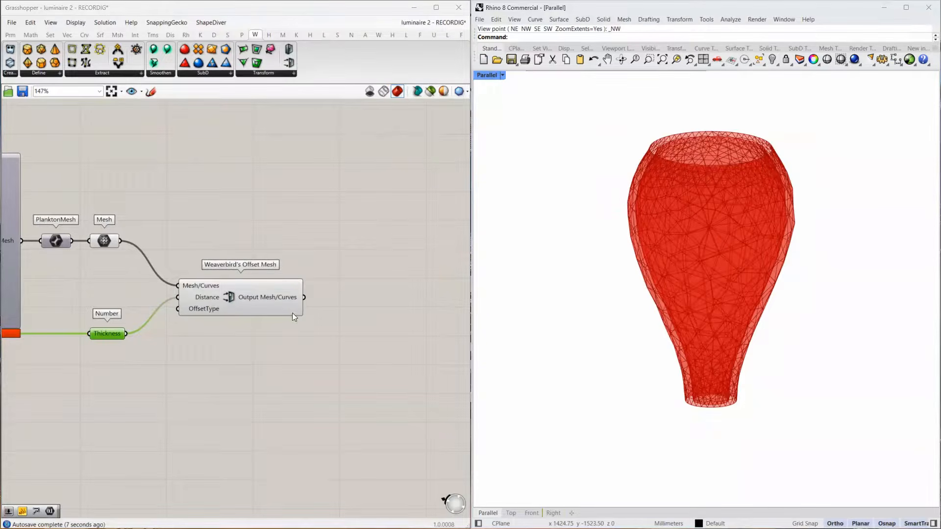
Move Weaverbird's Offset Mesh slightly lower on the canvas, turn off its preview and select the final Mesh parameter.
{"action": "left_click", "coordinate": [257, 261]}
{"action": "left_click_drag", "start_coordinate": [227, 288], "coordinate": [234, 325]}
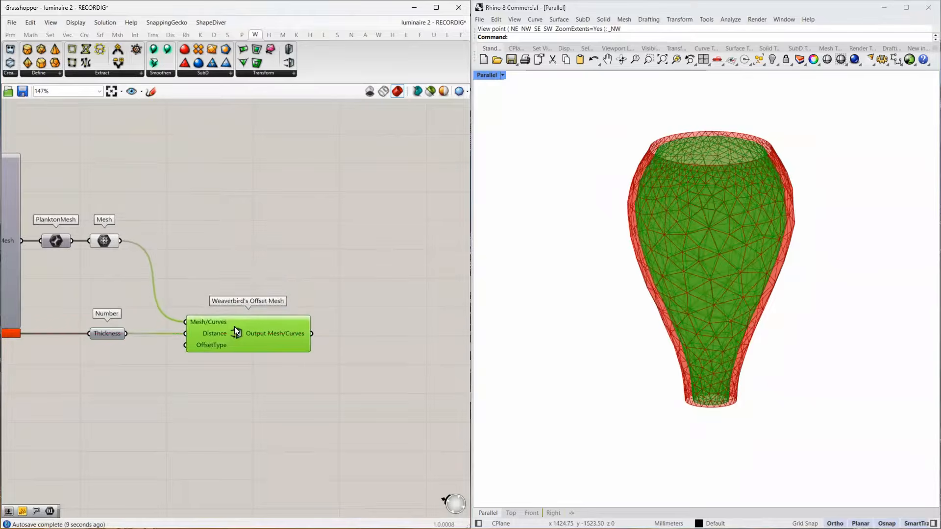
{"action": "middle_click", "coordinate": [234, 326]}
{"action": "left_click", "coordinate": [268, 295]}
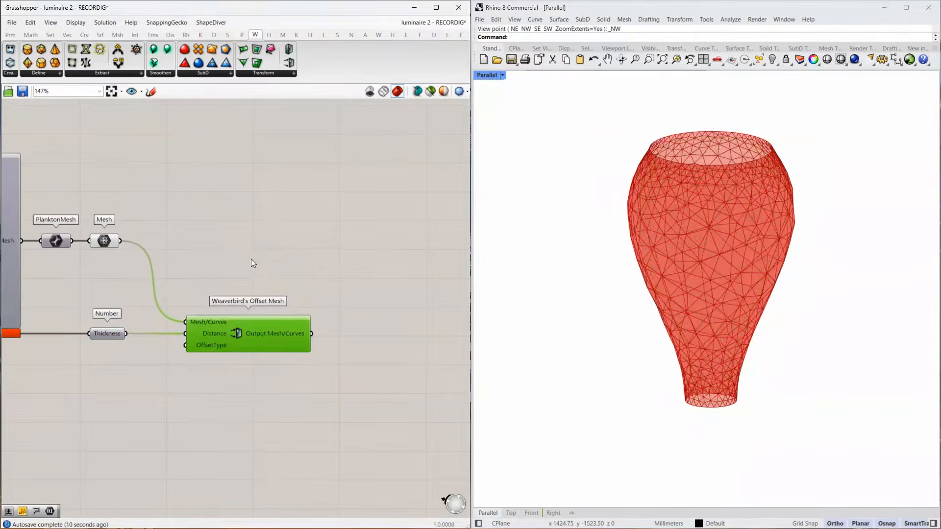
{"action": "left_click", "coordinate": [103, 241]}
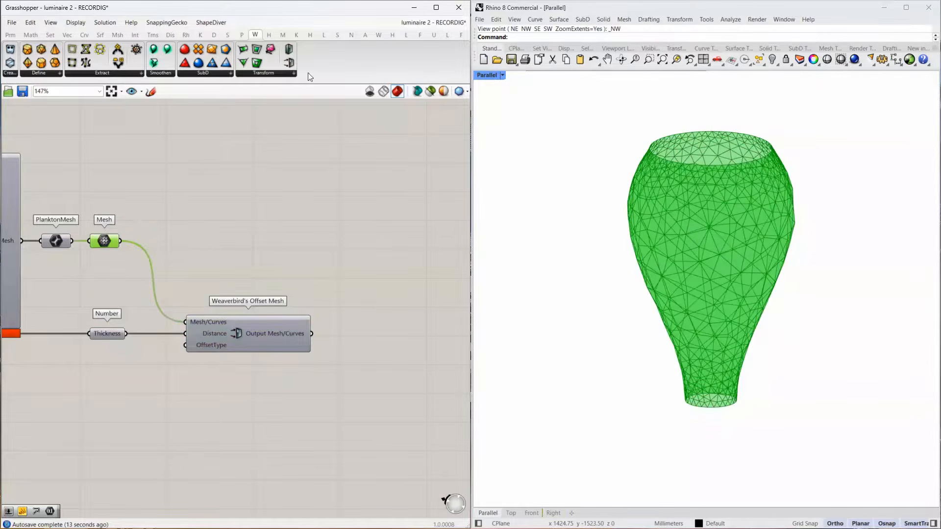
Open Rhino's PackageManager, search for the ngon package to check its details, then close the manager.
{"action": "left_click", "coordinate": [352, 35]}
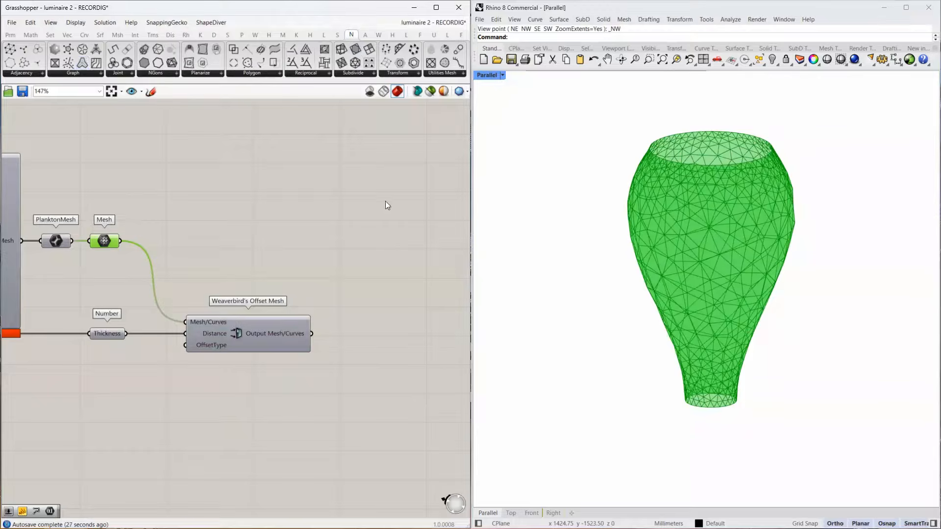
{"action": "left_click", "coordinate": [579, 37]}
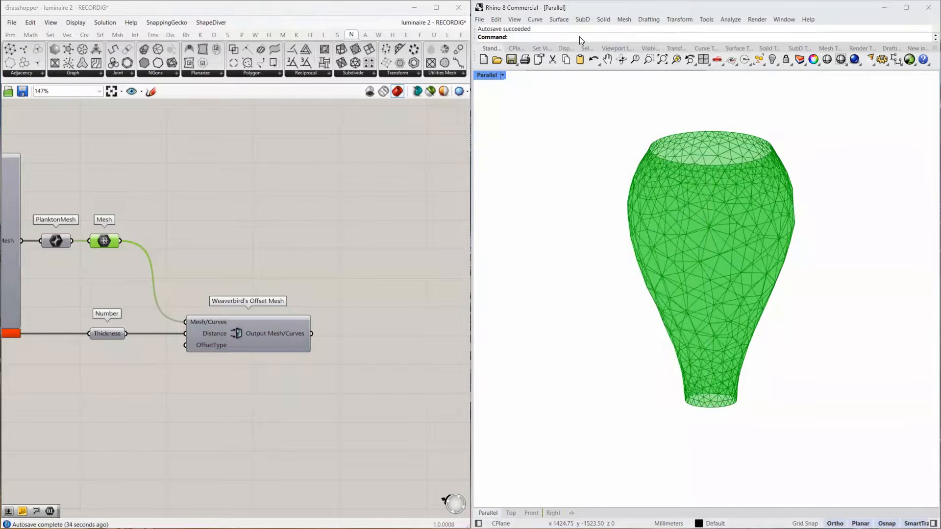
{"action": "type", "text": "Packa"}
{"action": "key", "text": "Return"}
{"action": "type", "text": "Package"}
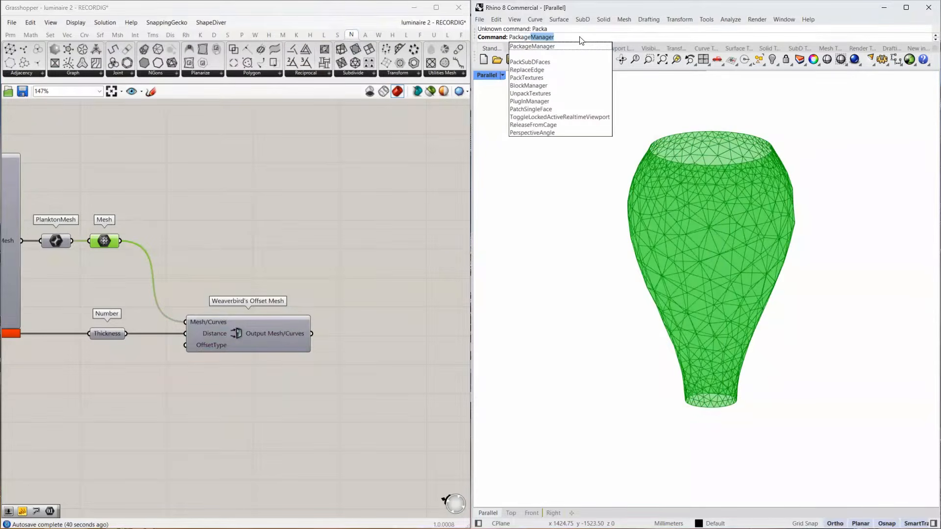
{"action": "left_click", "coordinate": [579, 45]}
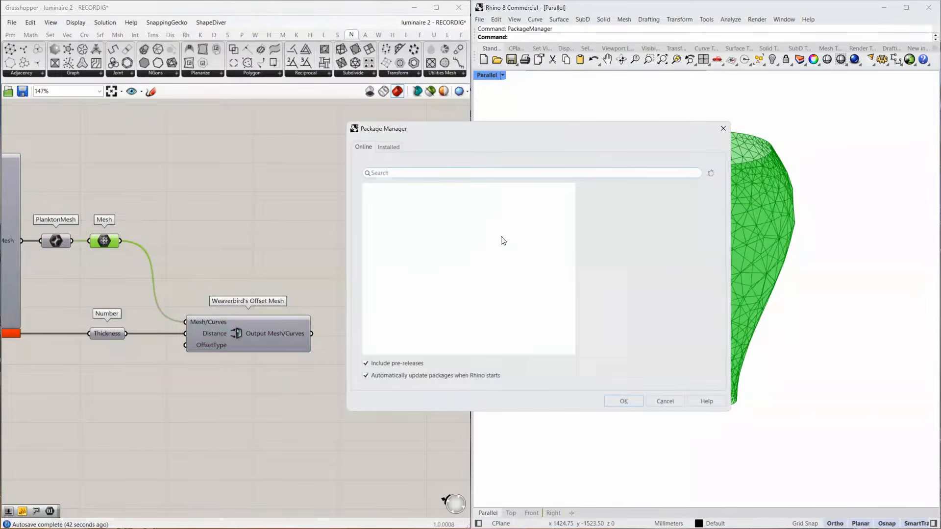
{"action": "type", "text": "ngon"}
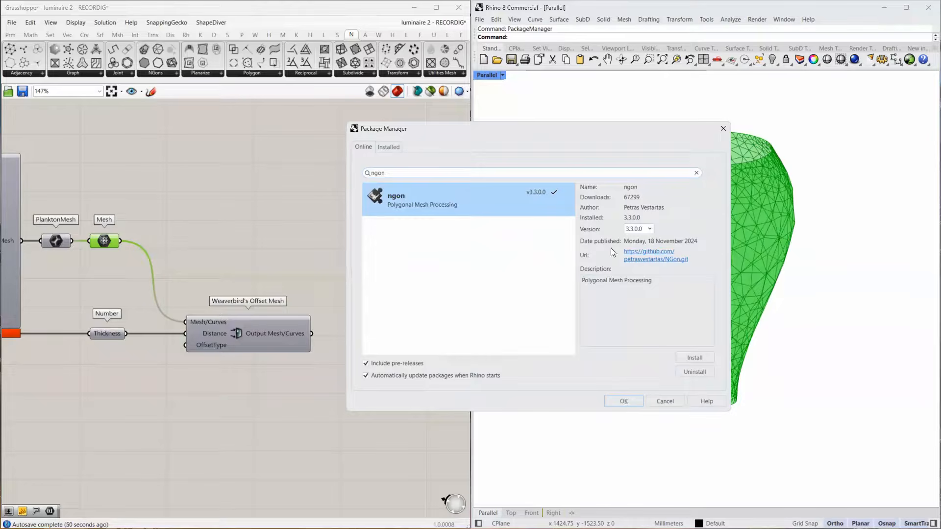
{"action": "left_click", "coordinate": [722, 128]}
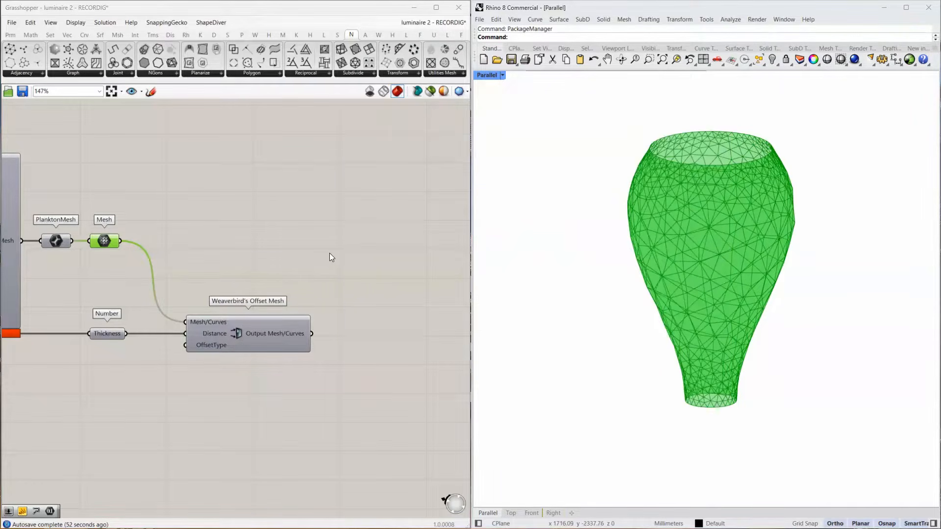
Add an NGon Dual component, connect the final Mesh parameter to its Mesh input, and turn off that parameter's preview.
{"action": "left_click", "coordinate": [398, 72]}
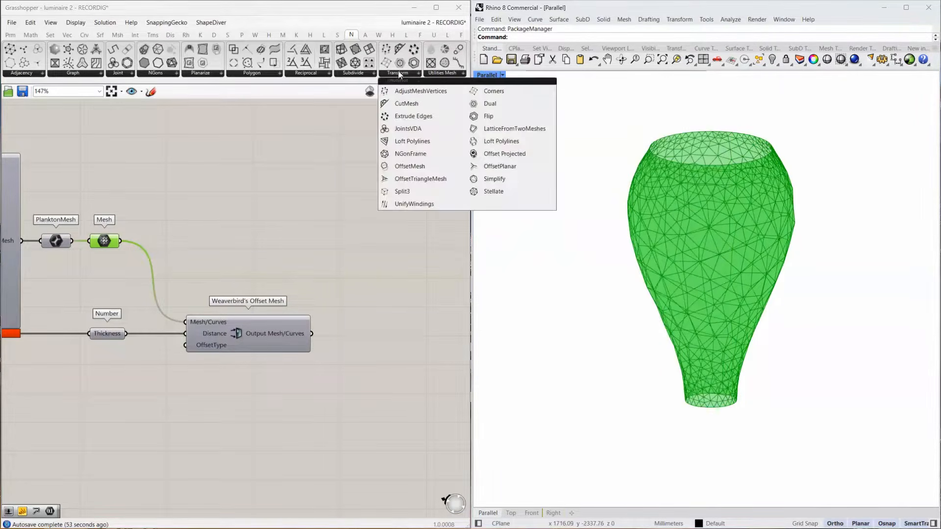
{"action": "left_click", "coordinate": [490, 104]}
{"action": "left_click", "coordinate": [287, 245]}
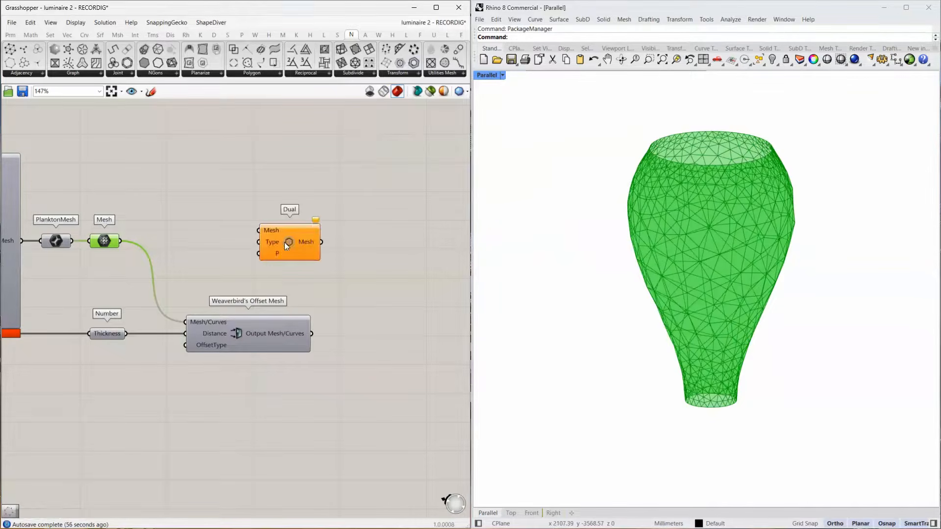
{"action": "left_click_drag", "start_coordinate": [123, 240], "coordinate": [275, 244]}
{"action": "left_click", "coordinate": [109, 237]}
{"action": "middle_click", "coordinate": [109, 237]}
{"action": "left_click", "coordinate": [141, 208]}
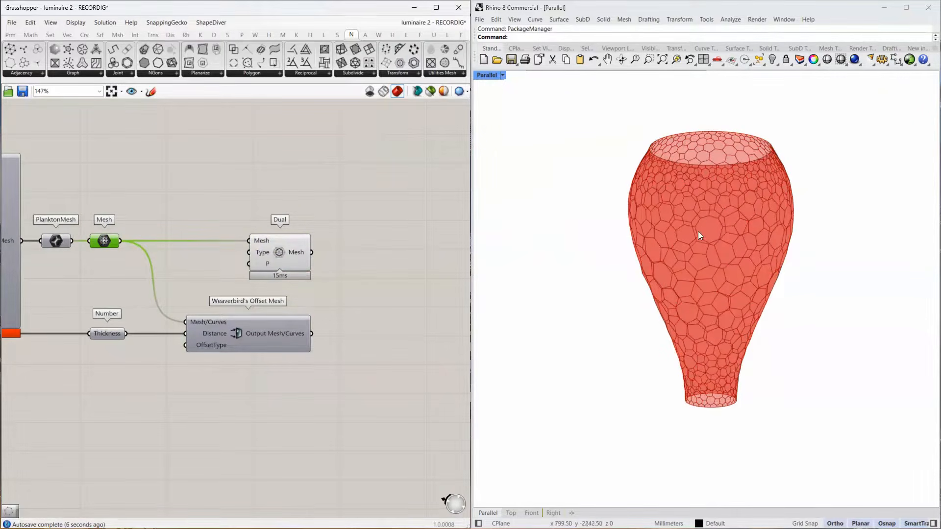
Add an NGon Face Vertices component beside Dual and connect the Dual mesh output to its Mesh input.
{"action": "left_click", "coordinate": [10, 61]}
{"action": "left_click", "coordinate": [409, 262]}
{"action": "left_click_drag", "start_coordinate": [310, 252], "coordinate": [373, 250]}
{"action": "right_click_drag", "start_coordinate": [391, 266], "coordinate": [222, 218]}
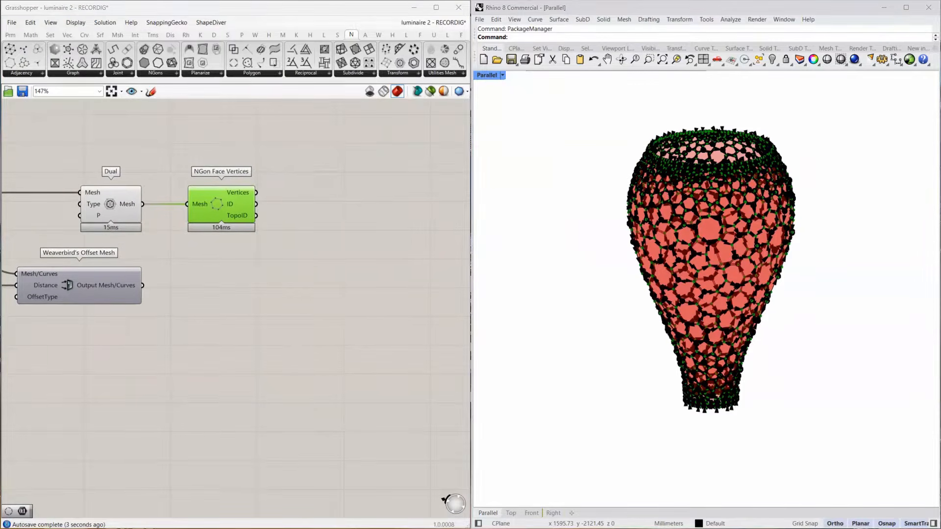
Add a PolyLine component, connect the NGon Face Vertices output to its Vertices input, and invert its Closed input.
{"action": "double_click", "coordinate": [341, 197]}
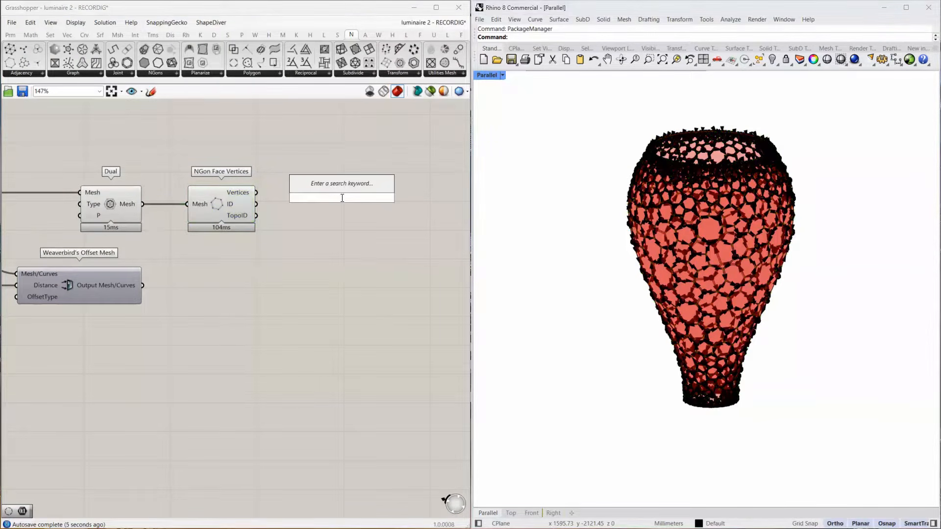
{"action": "type", "text": "polyline"}
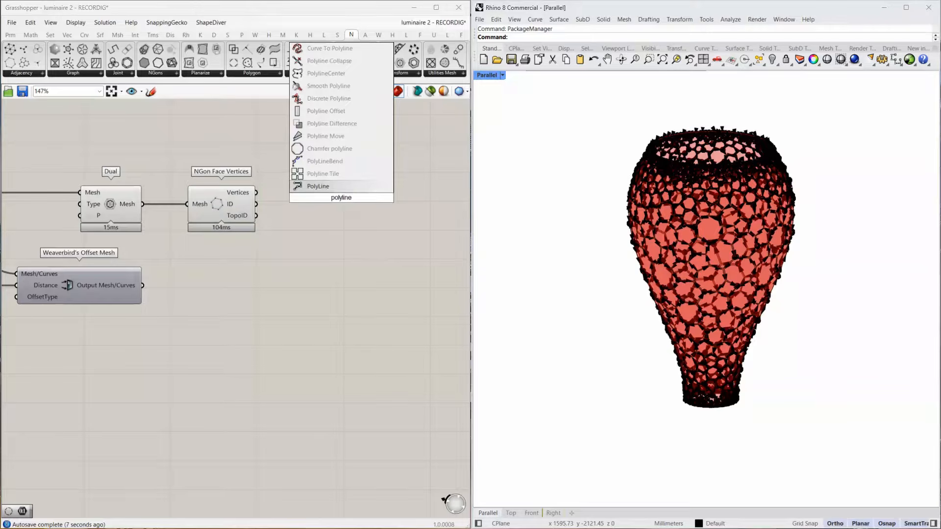
{"action": "key", "text": "Return"}
{"action": "left_click_drag", "start_coordinate": [256, 192], "coordinate": [293, 192]}
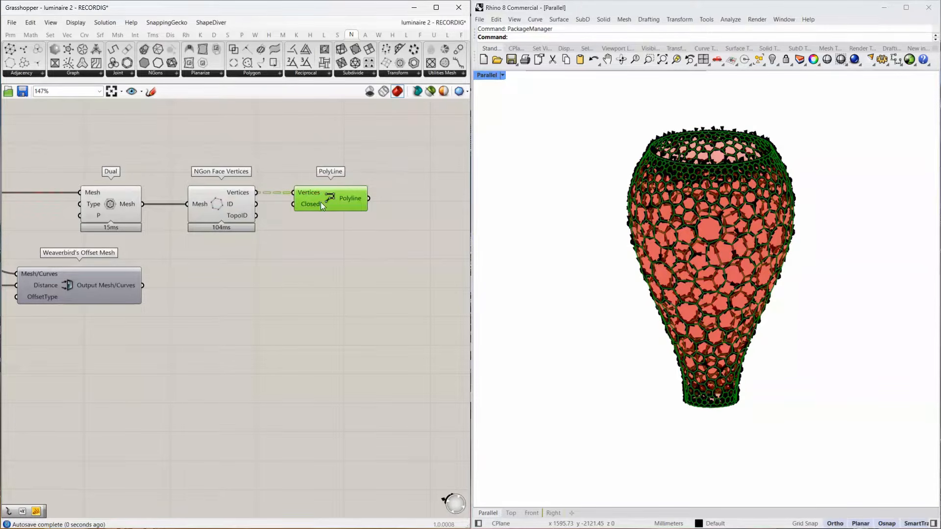
{"action": "right_click", "coordinate": [322, 204]}
{"action": "left_click", "coordinate": [456, 298]}
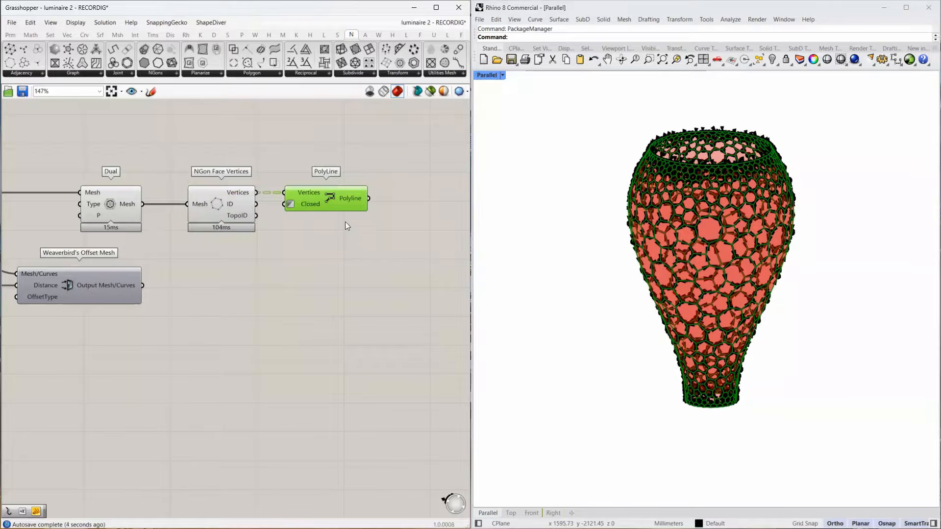
Turn off the preview of Dual and NGon Face Vertices, and select PolyLine to check its output.
{"action": "right_click_drag", "start_coordinate": [345, 221], "coordinate": [267, 241]}
{"action": "right_click_drag", "start_coordinate": [343, 172], "coordinate": [513, 178]}
{"action": "left_click_drag", "start_coordinate": [326, 177], "coordinate": [164, 236]}
{"action": "middle_click", "coordinate": [183, 220]}
{"action": "left_click", "coordinate": [210, 190]}
{"action": "right_click_drag", "start_coordinate": [386, 253], "coordinate": [147, 233]}
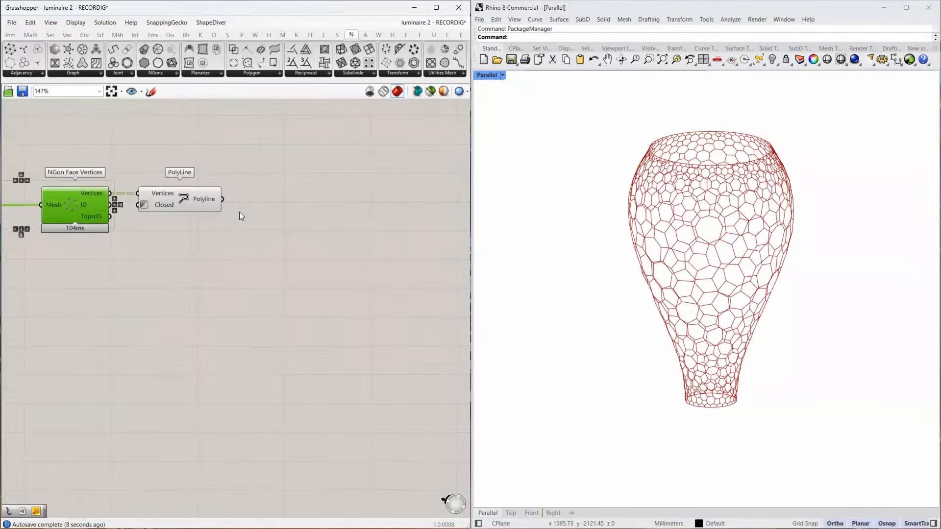
{"action": "left_click", "coordinate": [180, 192]}
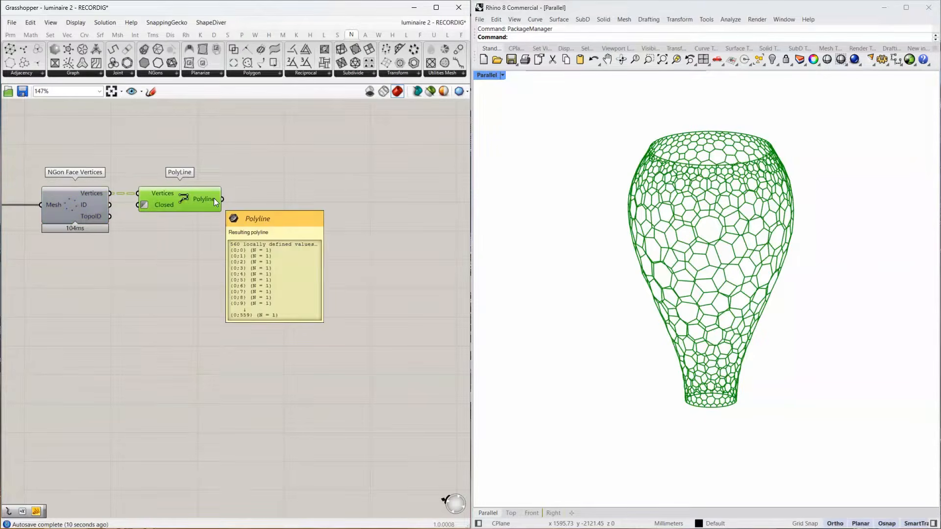
{"action": "double_click", "coordinate": [160, 243]}
{"action": "type", "text": "arithmetic"}
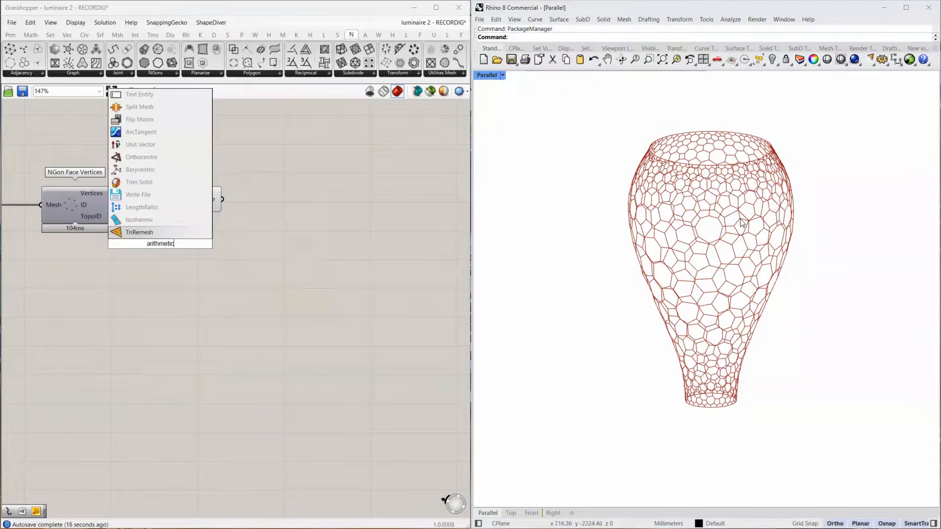
{"action": "type", "text": " mean"}
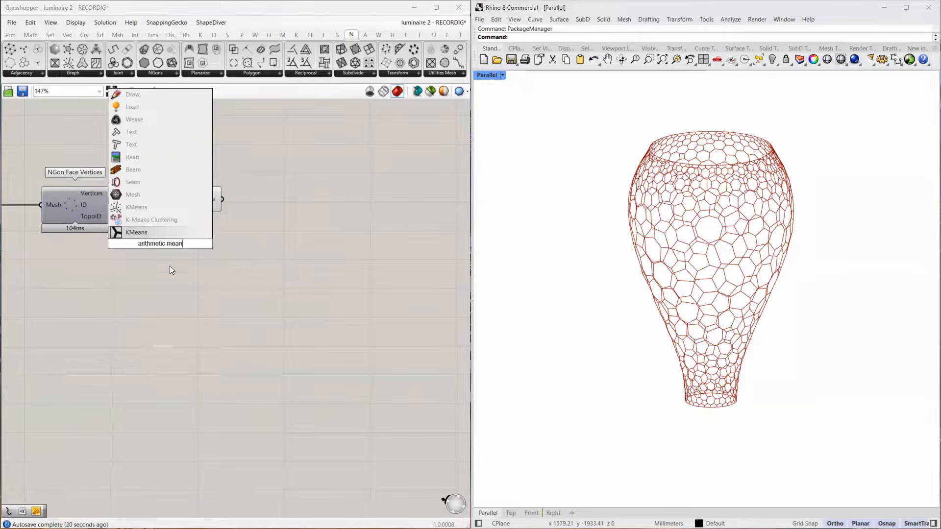
Add an Average component, connect the face Vertices output to its Input, and line it up beneath PolyLine.
{"action": "double_click", "coordinate": [170, 270]}
{"action": "type", "text": "aver"}
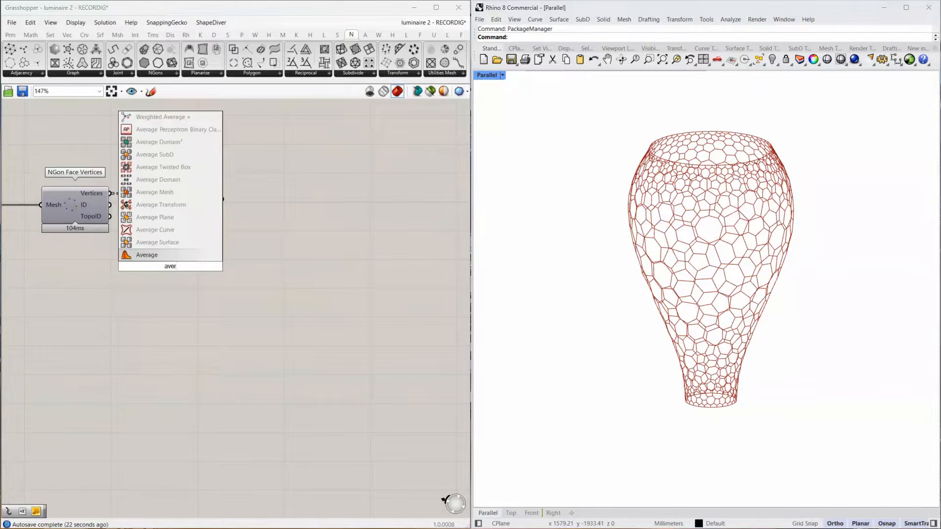
{"action": "key", "text": "Return"}
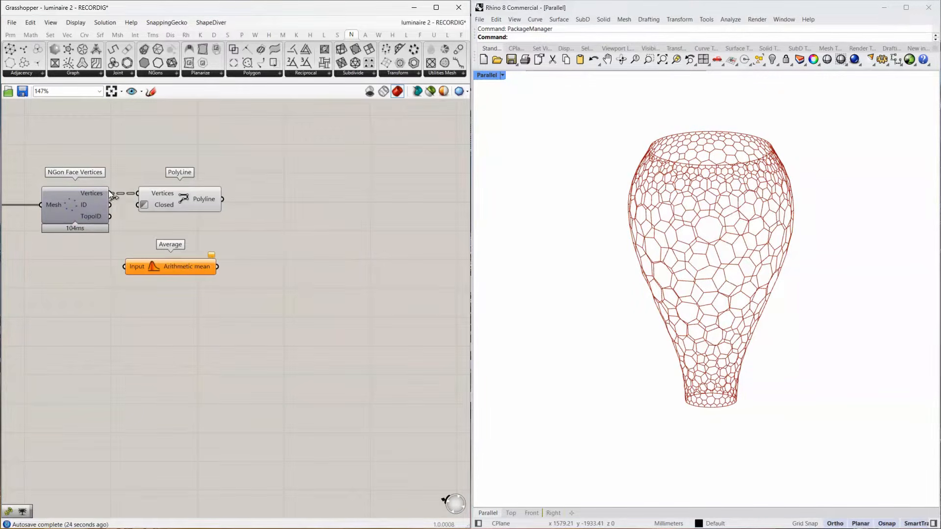
{"action": "left_click_drag", "start_coordinate": [109, 194], "coordinate": [125, 267]}
{"action": "left_click_drag", "start_coordinate": [159, 270], "coordinate": [185, 243]}
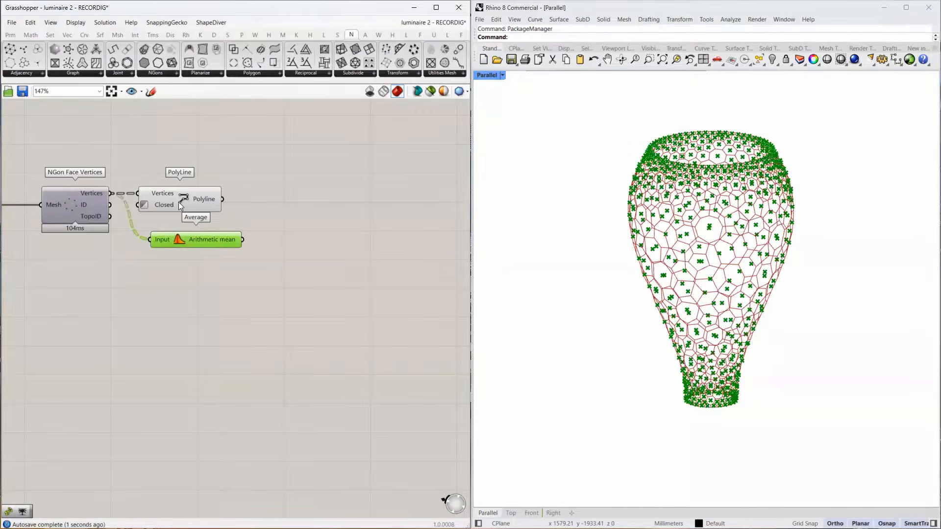
{"action": "left_click_drag", "start_coordinate": [180, 203], "coordinate": [185, 206]}
{"action": "scroll", "coordinate": [700, 216], "scroll_direction": "up", "scroll_amount": 4}
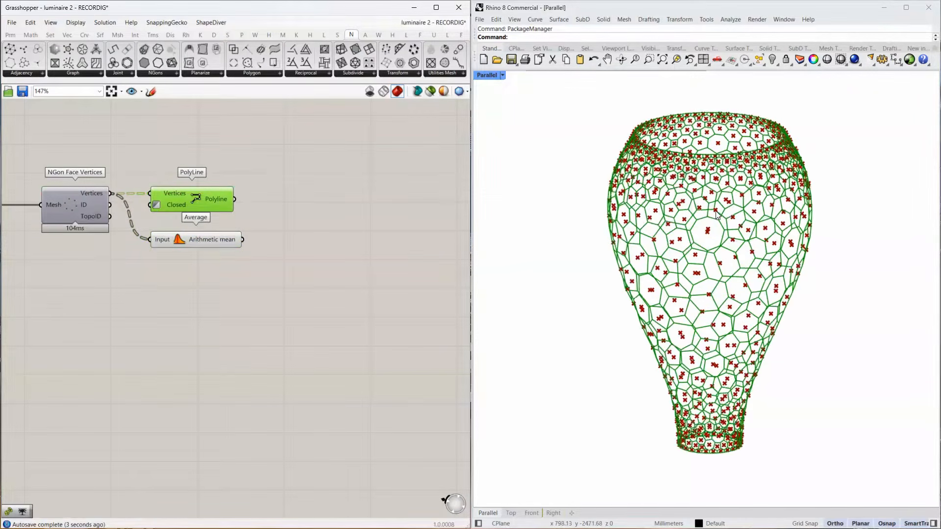
{"action": "scroll", "coordinate": [226, 261], "scroll_direction": "down", "scroll_amount": 1}
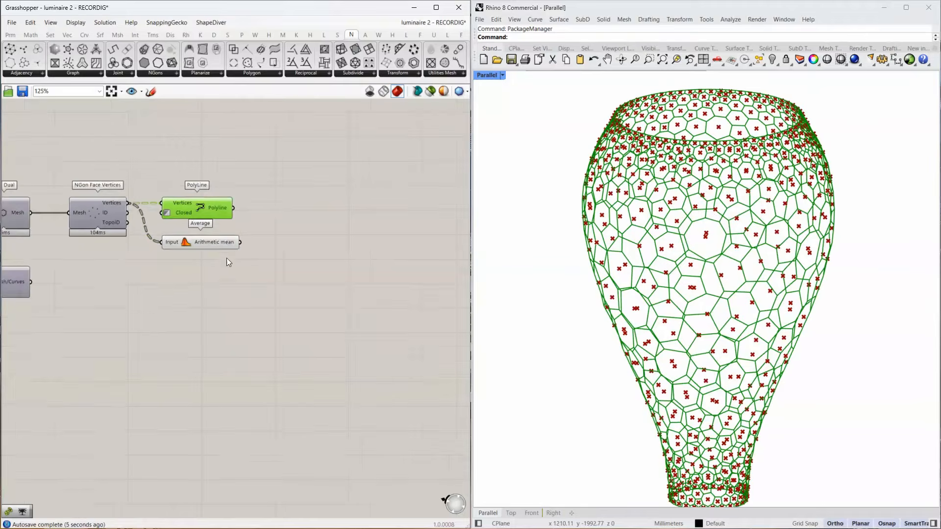
{"action": "scroll", "coordinate": [712, 239], "scroll_direction": "down", "scroll_amount": 3}
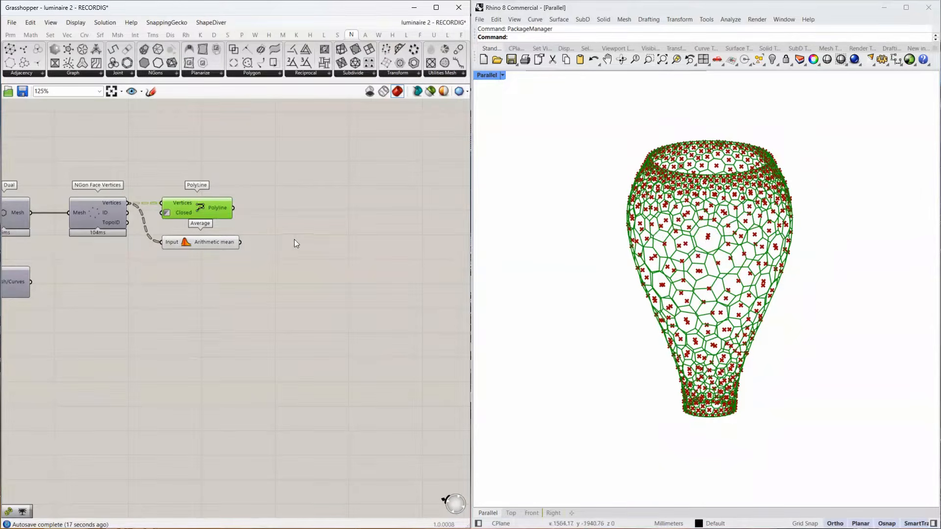
Duplicate NGon Face Vertices, PolyLine and Average, place the copies below the originals, and feed them from Weaverbird's Offset Mesh output.
{"action": "right_click_drag", "start_coordinate": [283, 219], "coordinate": [225, 223]}
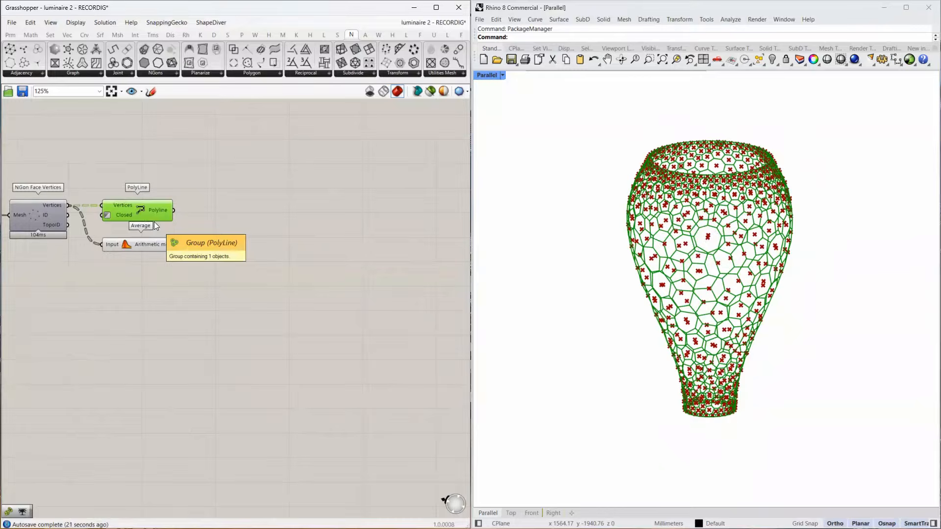
{"action": "right_click_drag", "start_coordinate": [156, 265], "coordinate": [338, 268]}
{"action": "left_click_drag", "start_coordinate": [354, 179], "coordinate": [202, 283]}
{"action": "key", "text": "ctrl+c"}
{"action": "key", "text": "ctrl+v"}
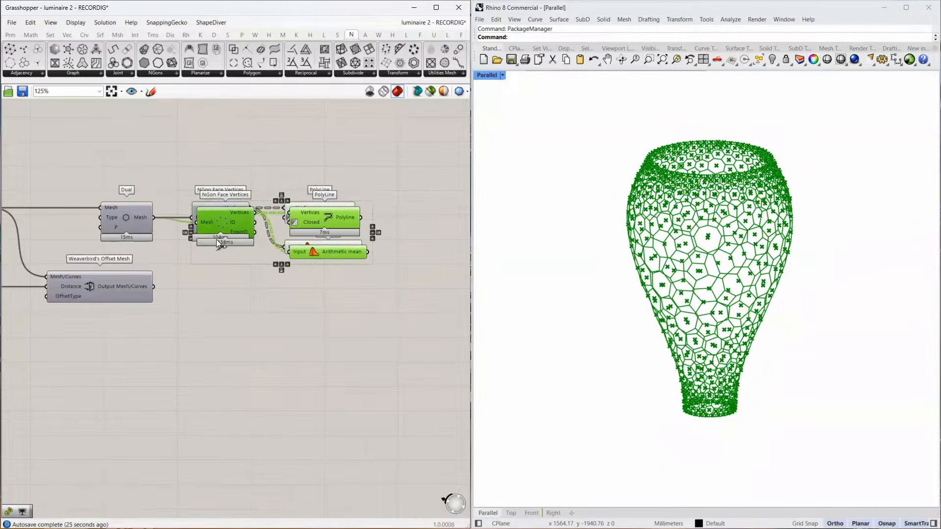
{"action": "left_click_drag", "start_coordinate": [216, 239], "coordinate": [217, 327]}
{"action": "left_click_drag", "start_coordinate": [163, 294], "coordinate": [158, 287]}
{"action": "right_click_drag", "start_coordinate": [293, 361], "coordinate": [190, 365]}
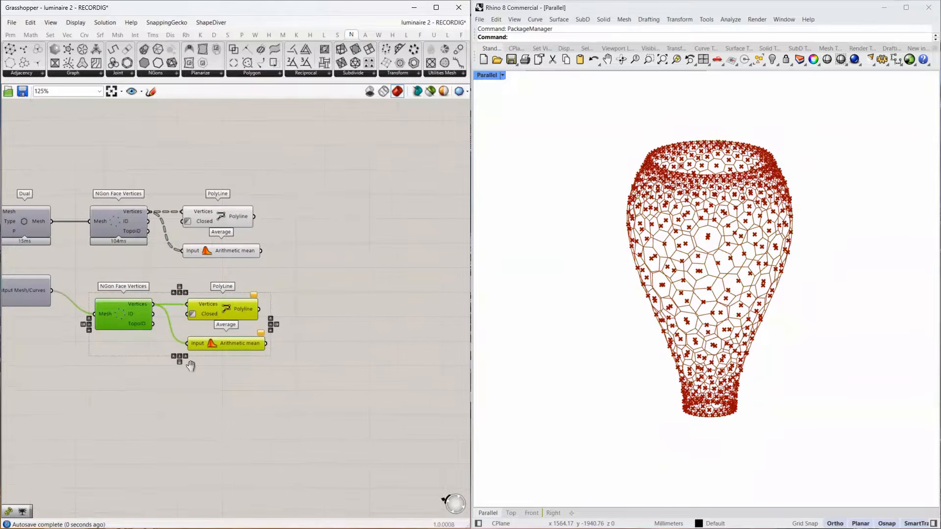
{"action": "right_click_drag", "start_coordinate": [110, 361], "coordinate": [251, 347]}
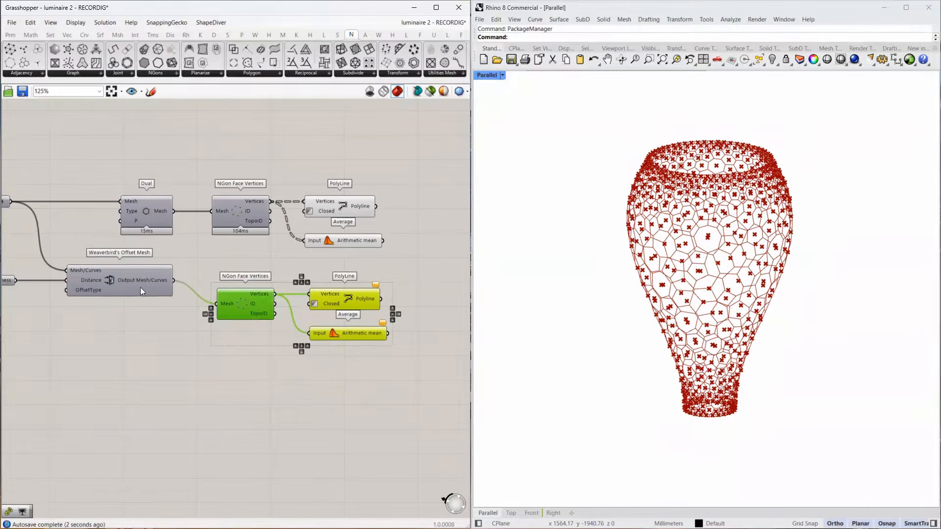
Duplicate Dual in front of the copied NGon Face Vertices and wire it between Weaverbird's Offset Mesh and that component's Mesh input.
{"action": "left_click_drag", "start_coordinate": [248, 300], "coordinate": [336, 308]}
{"action": "left_click", "coordinate": [146, 205]}
{"action": "key", "text": "ctrl+c"}
{"action": "key", "text": "ctrl+v"}
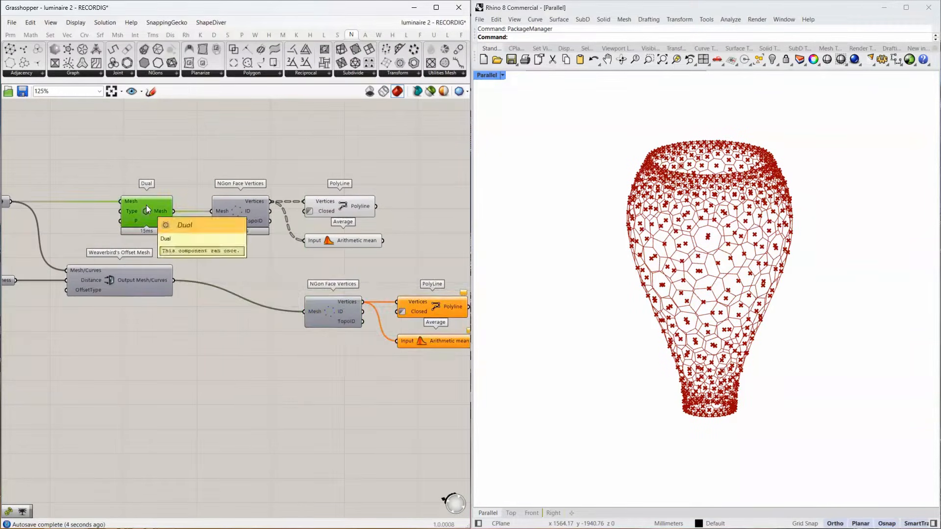
{"action": "left_click_drag", "start_coordinate": [145, 206], "coordinate": [232, 302]}
{"action": "scroll", "coordinate": [232, 260], "scroll_direction": "down", "scroll_amount": 2}
{"action": "left_click_drag", "start_coordinate": [344, 191], "coordinate": [165, 239]}
{"action": "left_click_drag", "start_coordinate": [171, 224], "coordinate": [237, 224]}
{"action": "right_click_drag", "start_coordinate": [283, 281], "coordinate": [187, 283]}
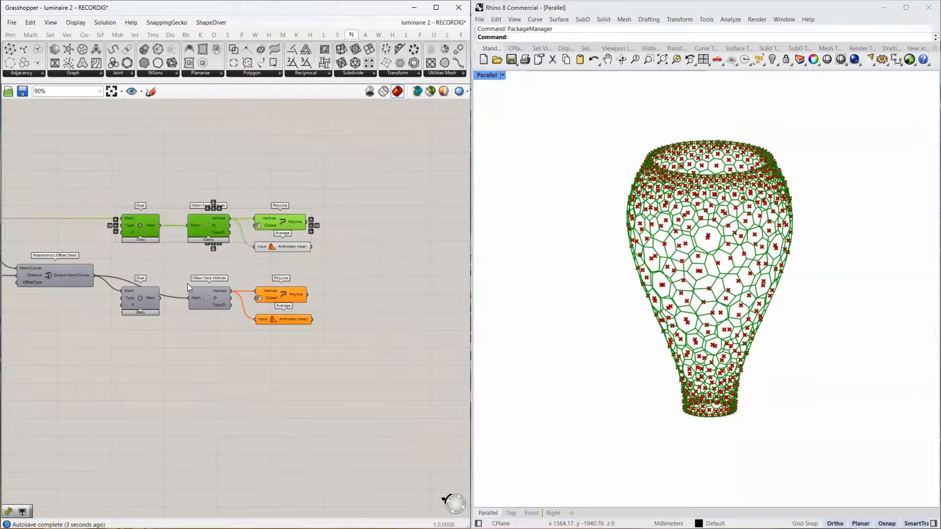
{"action": "left_click_drag", "start_coordinate": [159, 298], "coordinate": [185, 298]}
Add a Tween Curve component and connect the original PolyLine to Curve A and the offset mesh's PolyLine to Curve B.
{"action": "right_click_drag", "start_coordinate": [290, 277], "coordinate": [197, 272]}
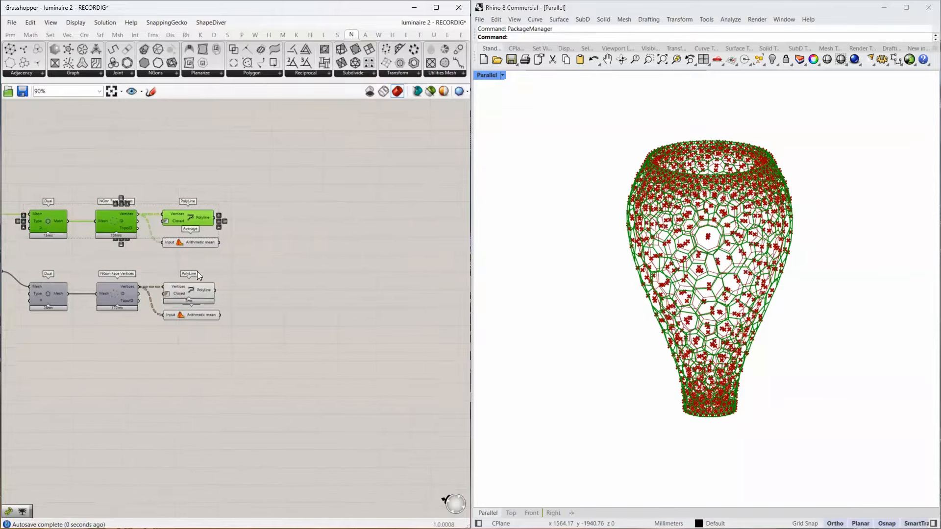
{"action": "scroll", "coordinate": [197, 272], "scroll_direction": "up", "scroll_amount": 3}
{"action": "double_click", "coordinate": [336, 214]}
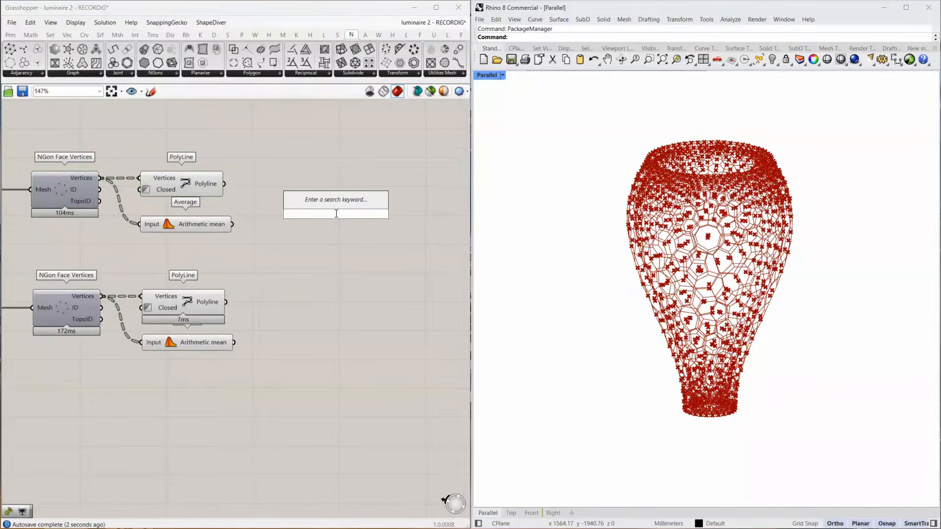
{"action": "type", "text": "tween"}
{"action": "key", "text": "Return"}
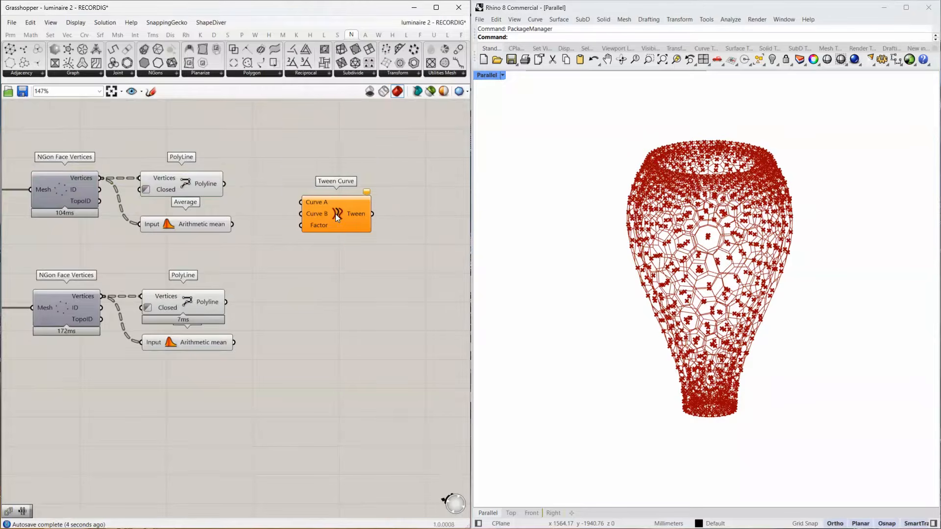
{"action": "left_click_drag", "start_coordinate": [224, 184], "coordinate": [338, 213]}
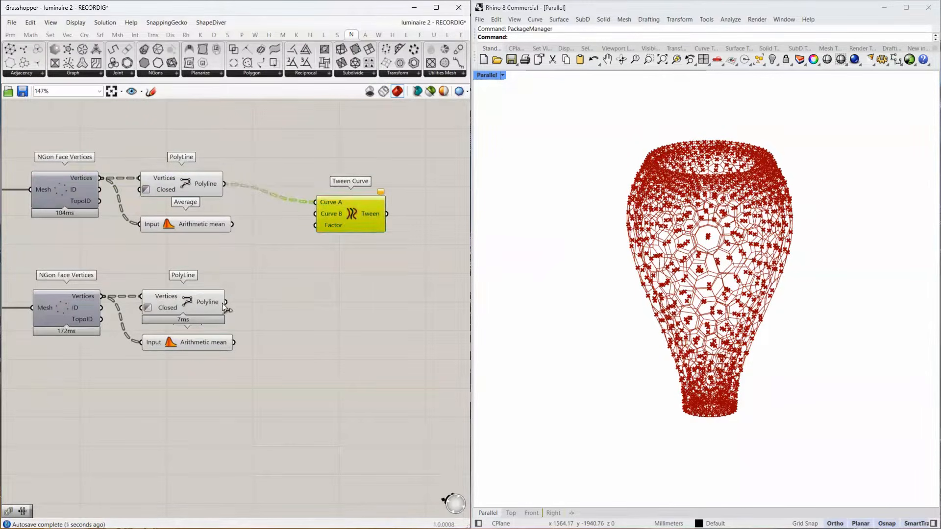
{"action": "left_click_drag", "start_coordinate": [224, 302], "coordinate": [357, 194]}
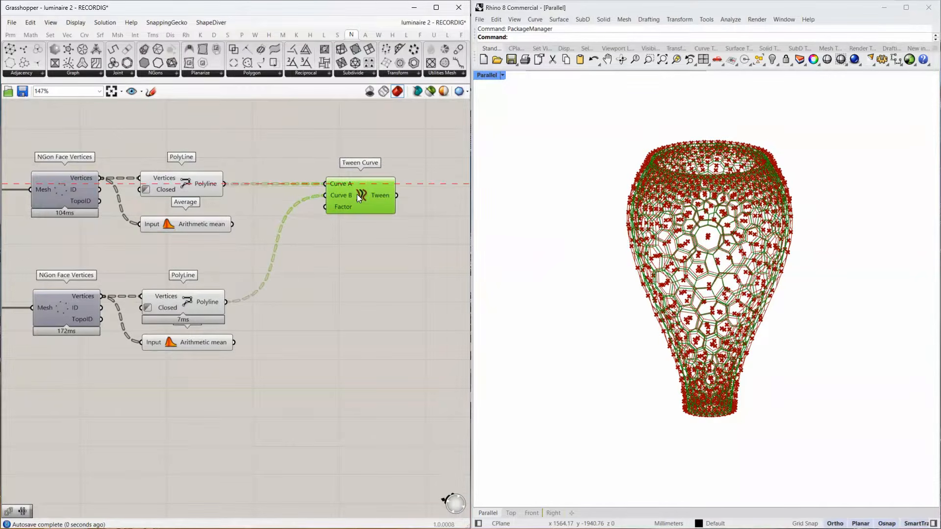
Compare both polyline sets with the tween curves up close, and turn off the preview of both PolyLine components.
{"action": "scroll", "coordinate": [659, 265], "scroll_direction": "up", "scroll_amount": 5}
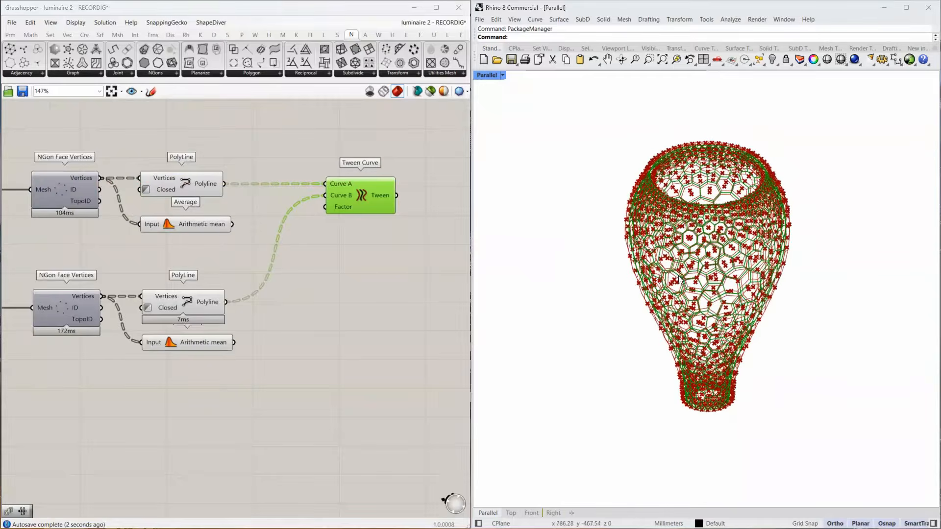
{"action": "scroll", "coordinate": [660, 264], "scroll_direction": "up", "scroll_amount": 3}
{"action": "left_click", "coordinate": [200, 186]}
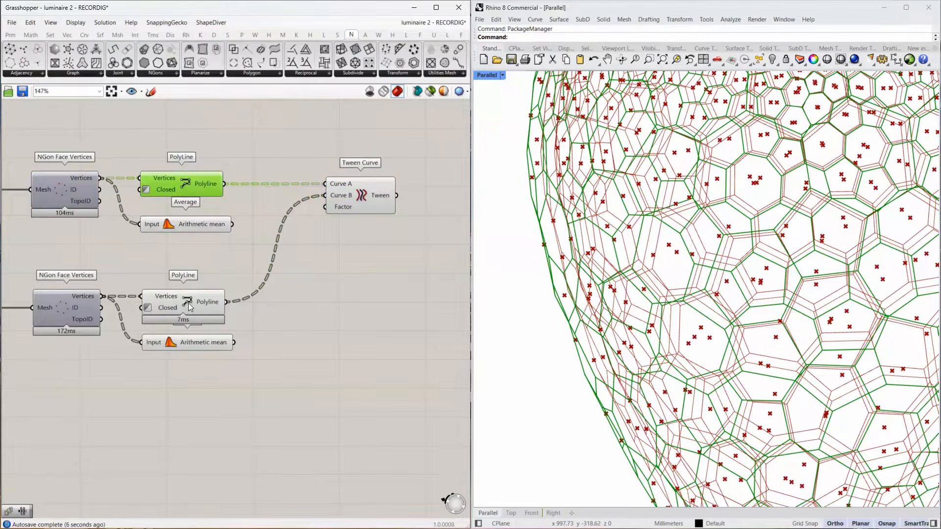
{"action": "left_click", "coordinate": [213, 303]}
{"action": "scroll", "coordinate": [670, 233], "scroll_direction": "up", "scroll_amount": 4}
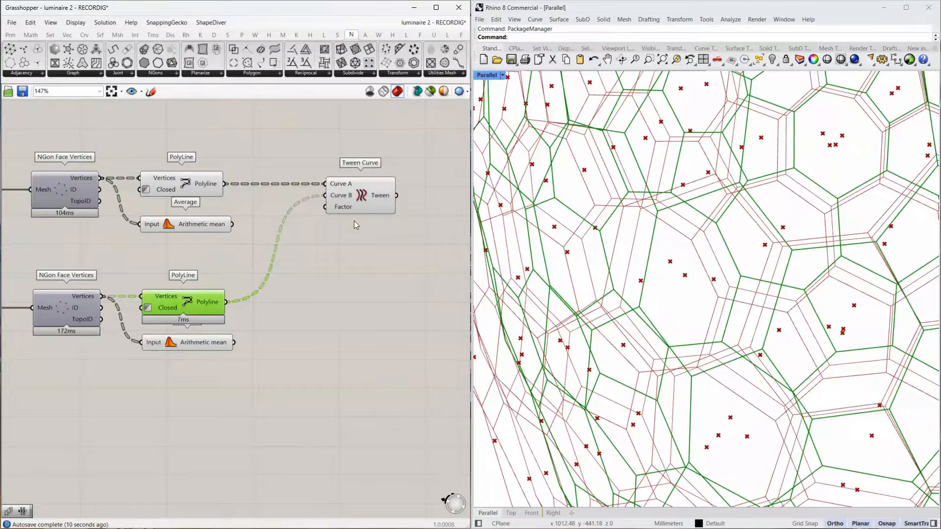
{"action": "left_click", "coordinate": [377, 197]}
{"action": "left_click", "coordinate": [206, 186]}
{"action": "left_click", "coordinate": [203, 297], "text": "shift"}
{"action": "middle_click", "coordinate": [203, 297]}
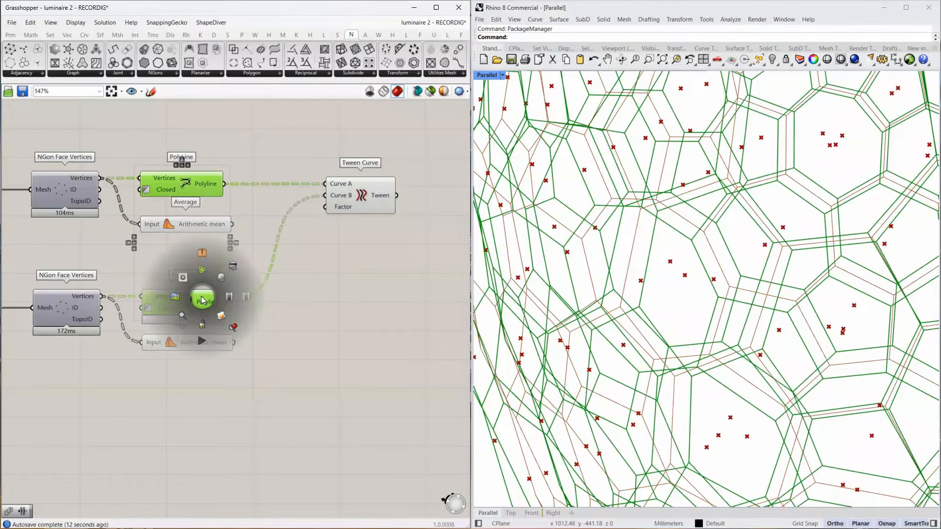
{"action": "left_click", "coordinate": [240, 267]}
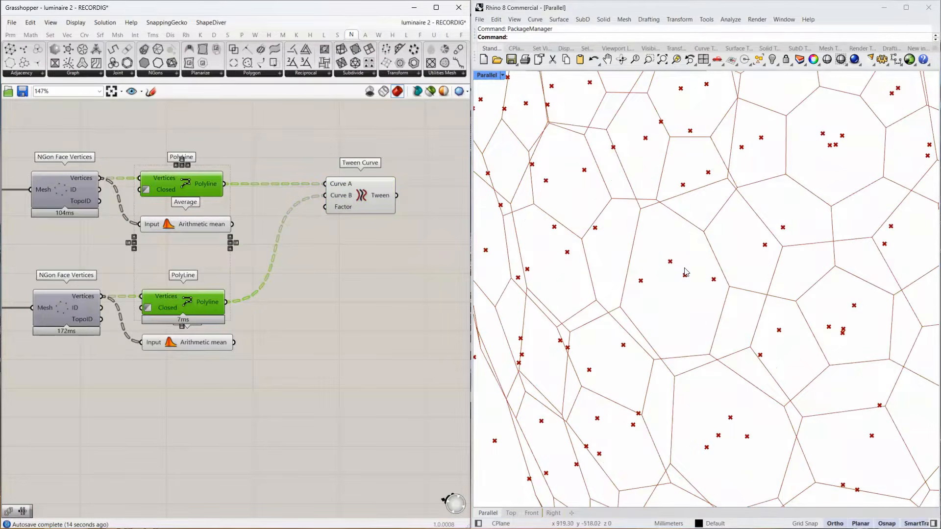
{"action": "scroll", "coordinate": [624, 254], "scroll_direction": "down", "scroll_amount": 2}
{"action": "scroll", "coordinate": [624, 254], "scroll_direction": "down", "scroll_amount": 4}
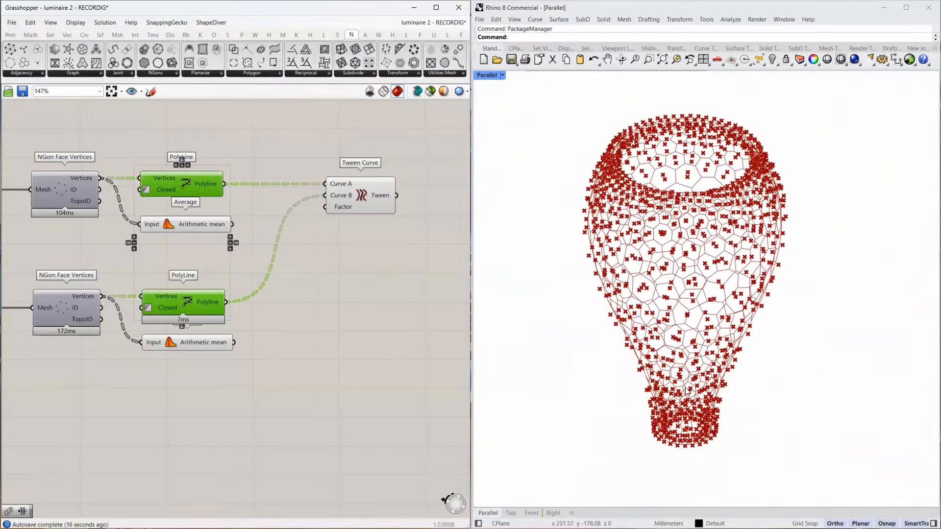
Add another Average component in the free canvas area below Tween Curve.
{"action": "scroll", "coordinate": [701, 377], "scroll_direction": "up", "scroll_amount": 2}
{"action": "scroll", "coordinate": [700, 377], "scroll_direction": "down", "scroll_amount": 2}
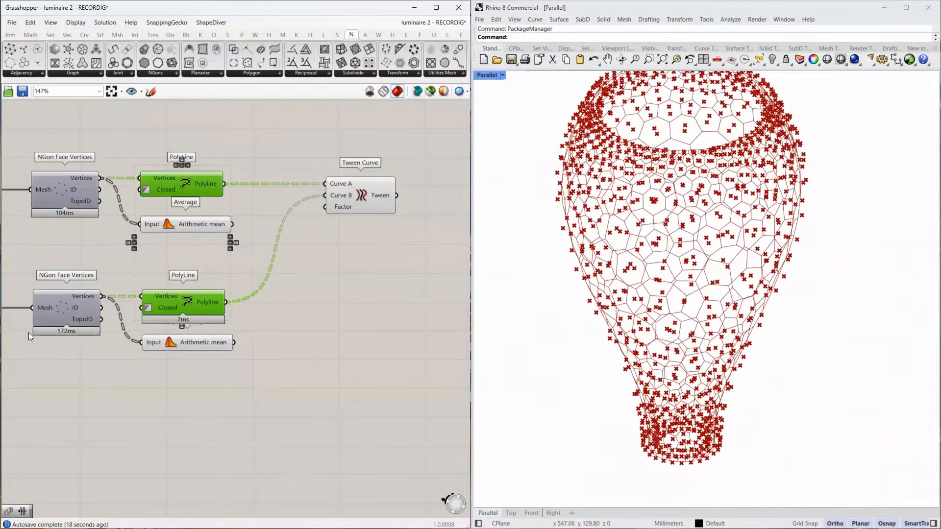
{"action": "right_click_drag", "start_coordinate": [301, 311], "coordinate": [231, 267]}
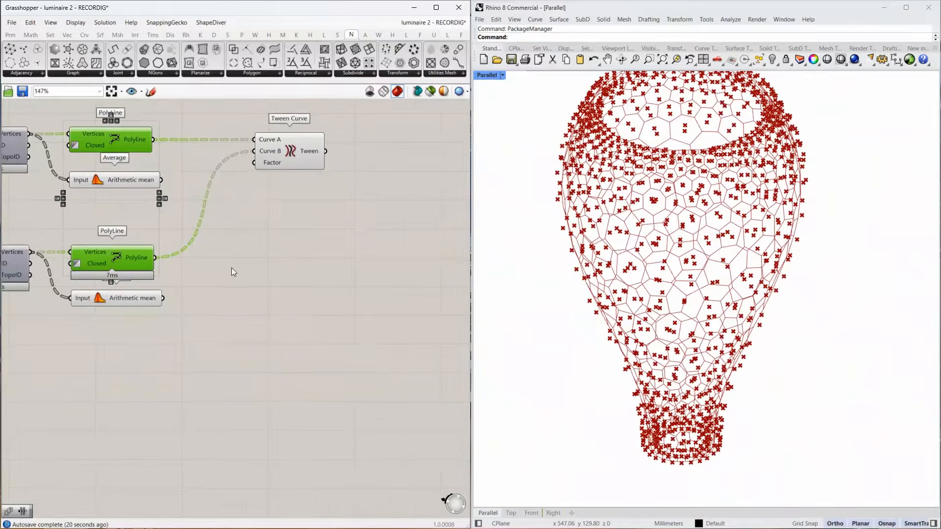
{"action": "double_click", "coordinate": [279, 249]}
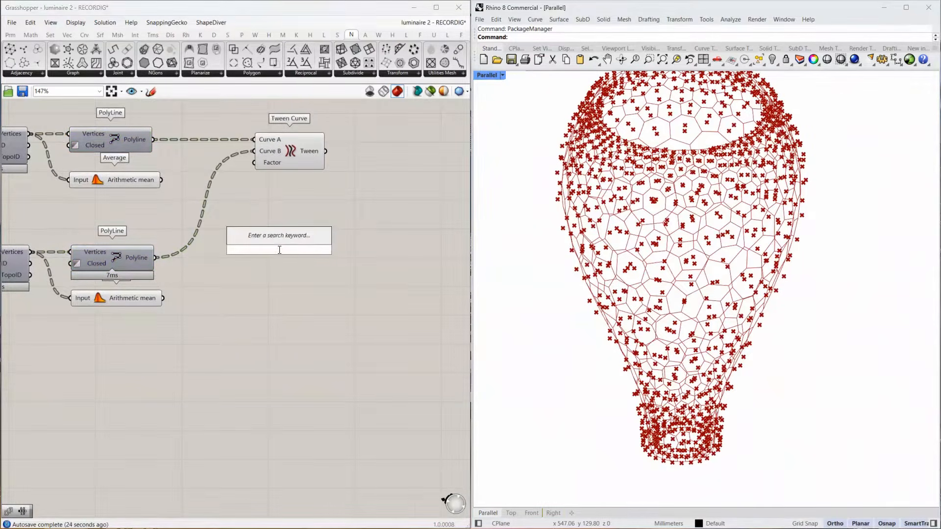
{"action": "type", "text": "average"}
{"action": "key", "text": "Return"}
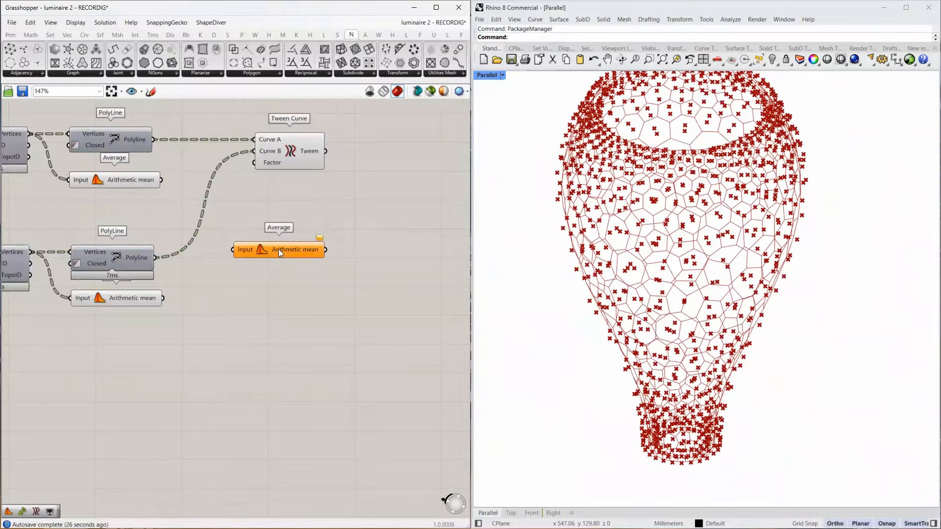
{"action": "left_click_drag", "start_coordinate": [278, 249], "coordinate": [335, 244]}
Add a Merge component, feed D1 and D2 from the two existing Average outputs, and wire its Result to the new Average.
{"action": "double_click", "coordinate": [226, 235]}
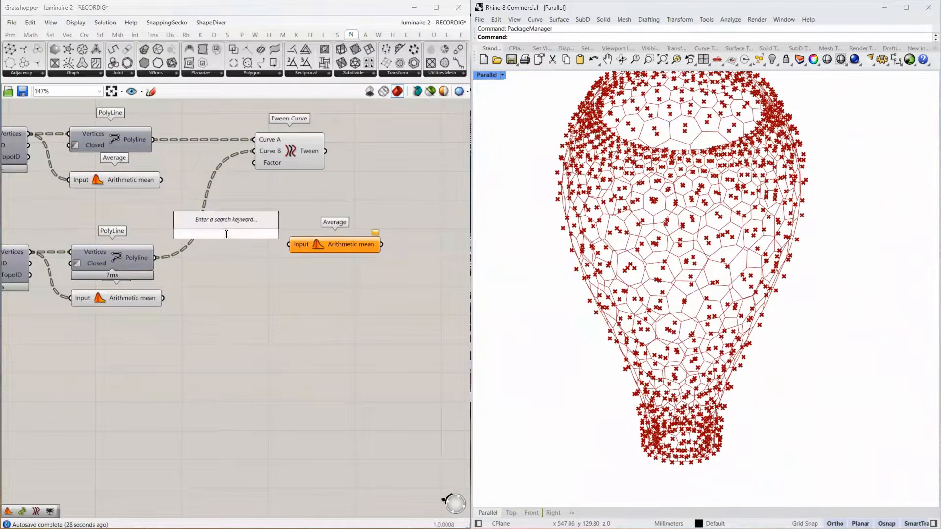
{"action": "type", "text": "merge"}
{"action": "key", "text": "Return"}
{"action": "left_click", "coordinate": [302, 150]}
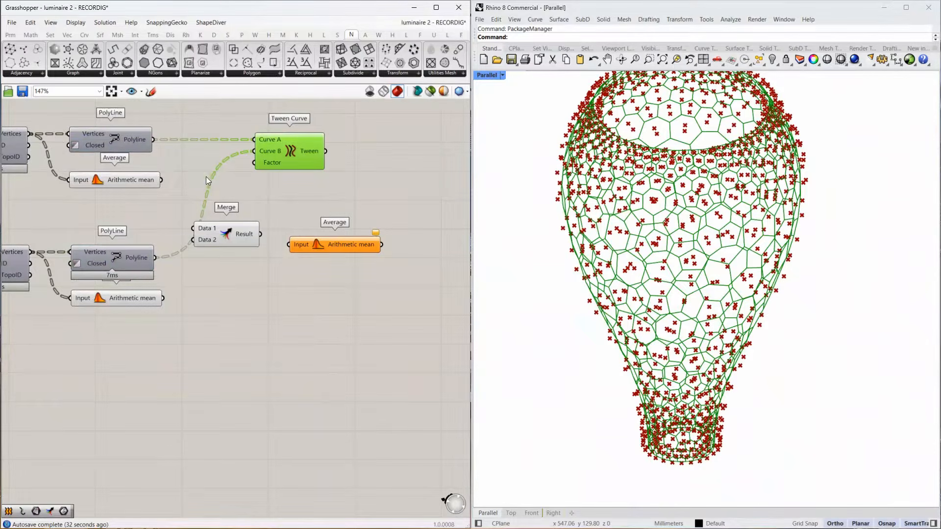
{"action": "left_click_drag", "start_coordinate": [194, 233], "coordinate": [194, 234]}
{"action": "left_click_drag", "start_coordinate": [194, 240], "coordinate": [164, 298]}
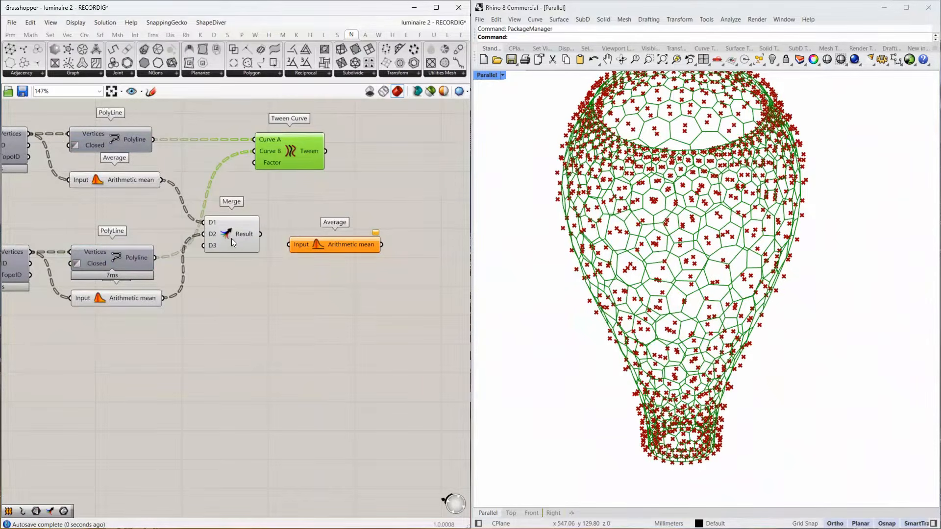
{"action": "left_click_drag", "start_coordinate": [231, 238], "coordinate": [290, 245]}
{"action": "left_click_drag", "start_coordinate": [359, 243], "coordinate": [350, 240]}
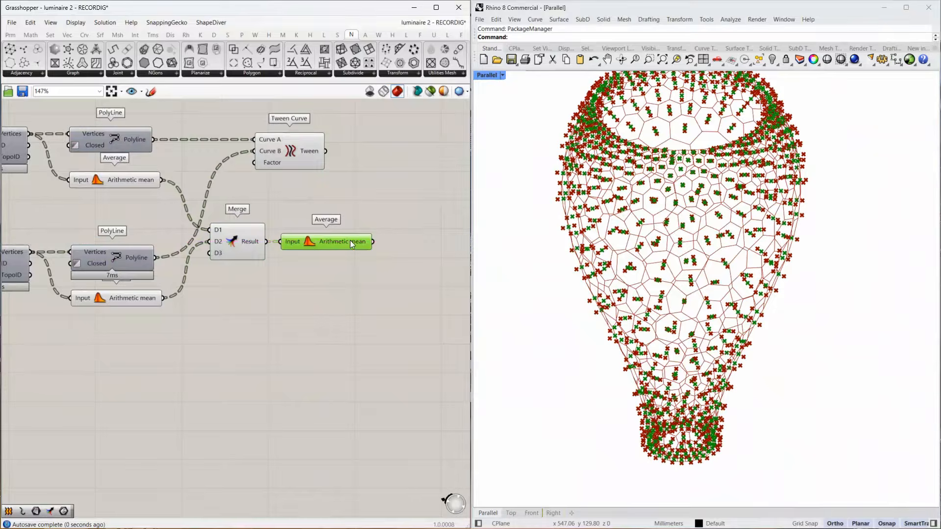
Add a Deconstruct component and connect the merged Average's arithmetic mean to its Point input.
{"action": "right_click_drag", "start_coordinate": [388, 239], "coordinate": [198, 248]}
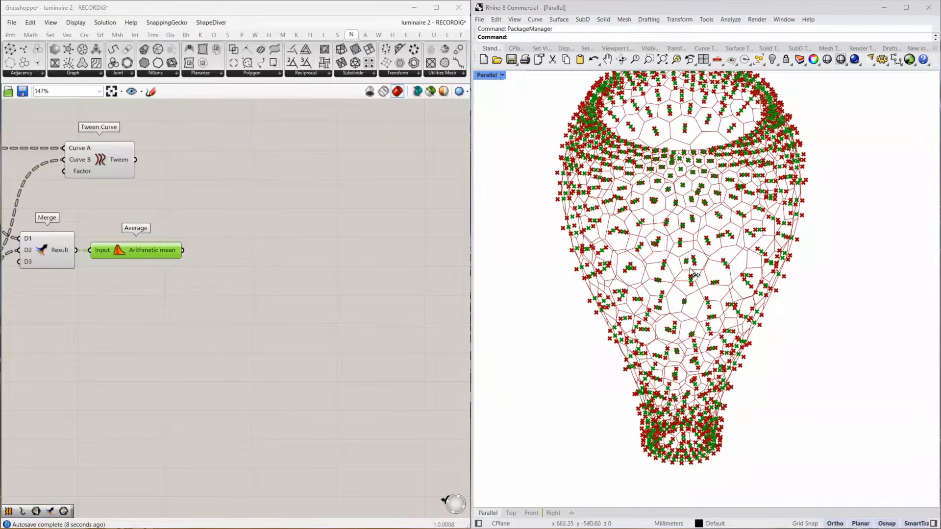
{"action": "scroll", "coordinate": [686, 343], "scroll_direction": "down", "scroll_amount": 2}
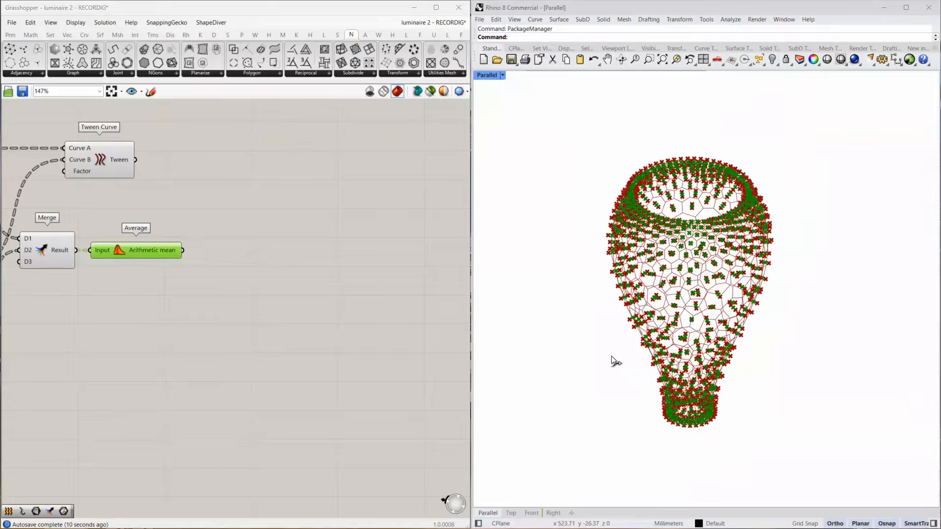
{"action": "scroll", "coordinate": [659, 346], "scroll_direction": "up", "scroll_amount": 1}
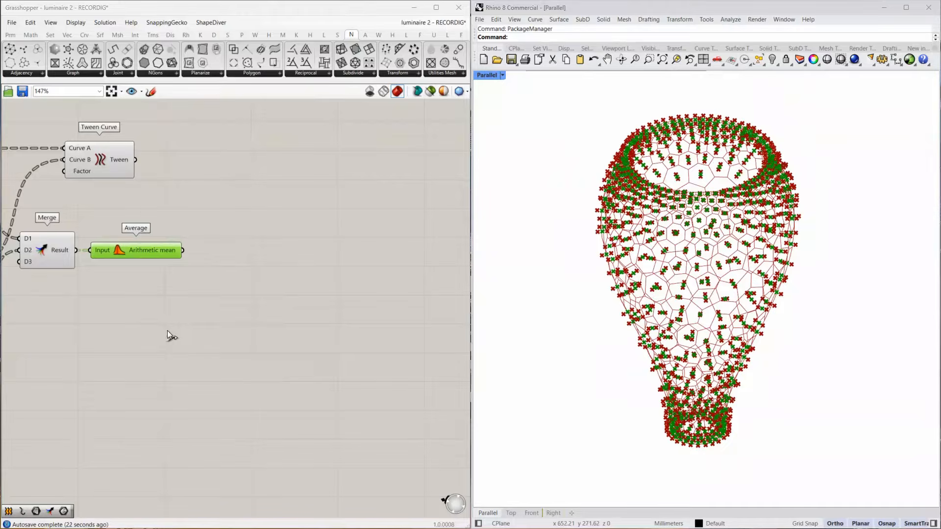
{"action": "right_click_drag", "start_coordinate": [173, 269], "coordinate": [272, 285]}
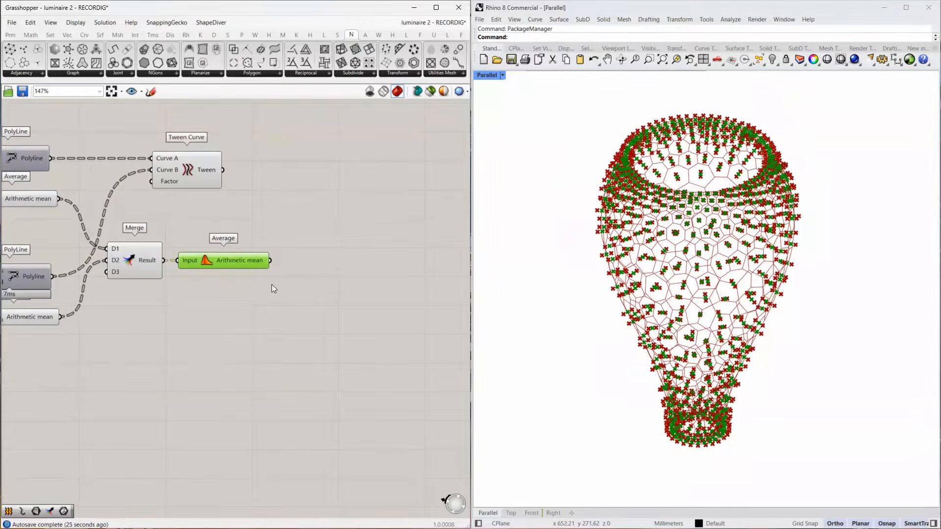
{"action": "double_click", "coordinate": [325, 277]}
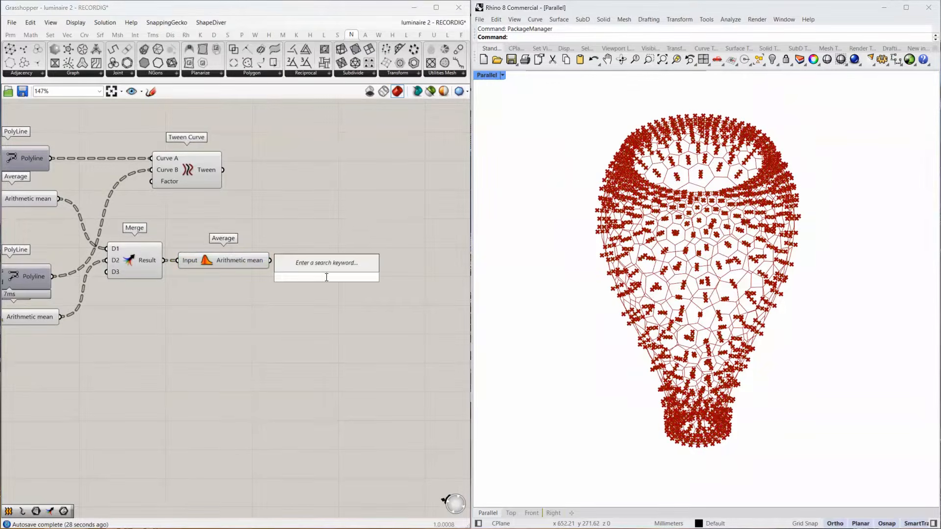
{"action": "type", "text": "decontruct"}
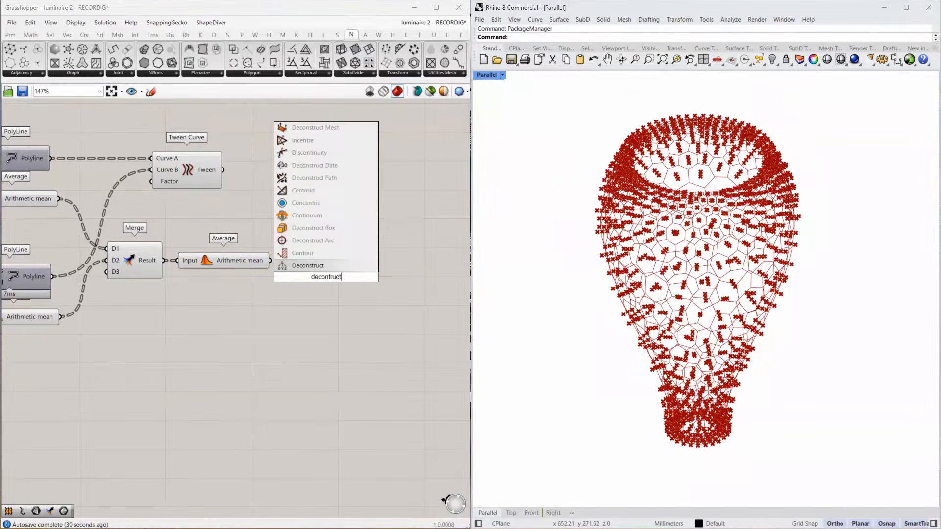
{"action": "left_click", "coordinate": [281, 264]}
{"action": "left_click_drag", "start_coordinate": [284, 275], "coordinate": [284, 277]}
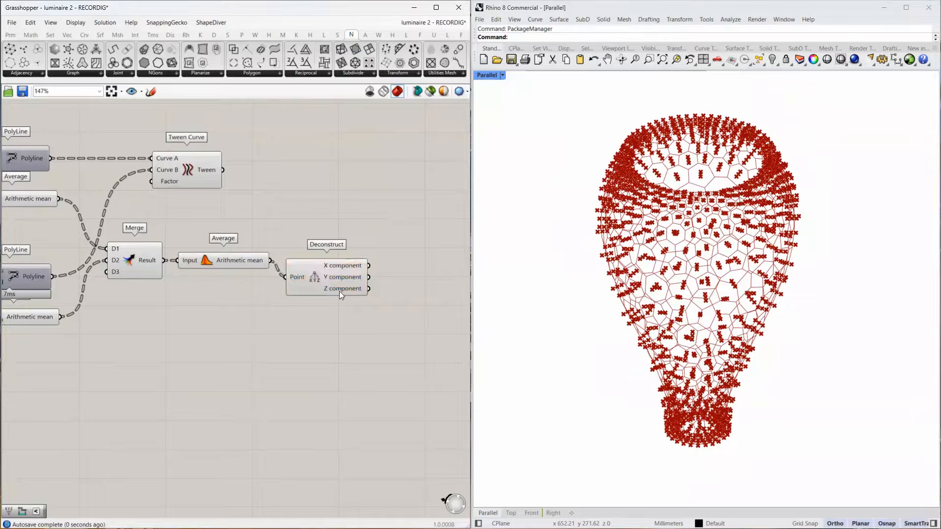
Turn off the preview of Merge and of the two Average components that feed it.
{"action": "right_click_drag", "start_coordinate": [333, 299], "coordinate": [176, 262]}
{"action": "double_click", "coordinate": [285, 264]}
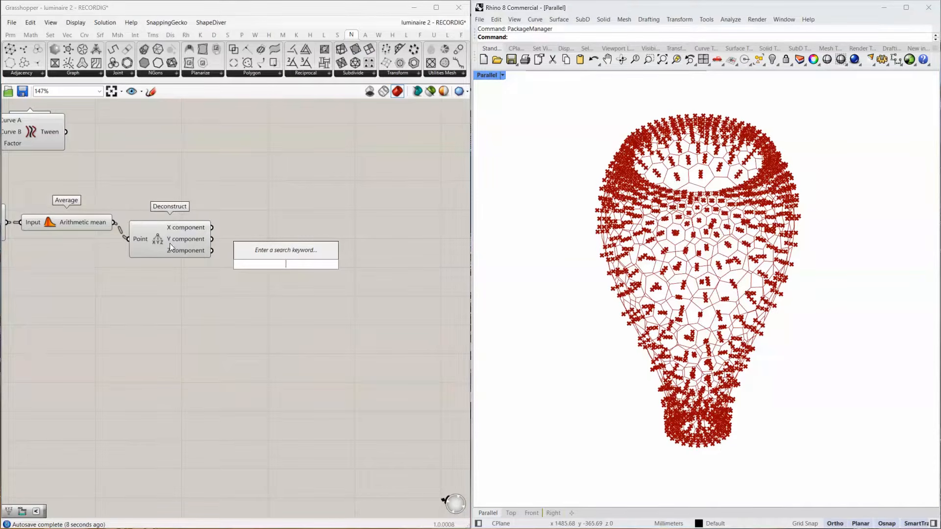
{"action": "left_click", "coordinate": [100, 226]}
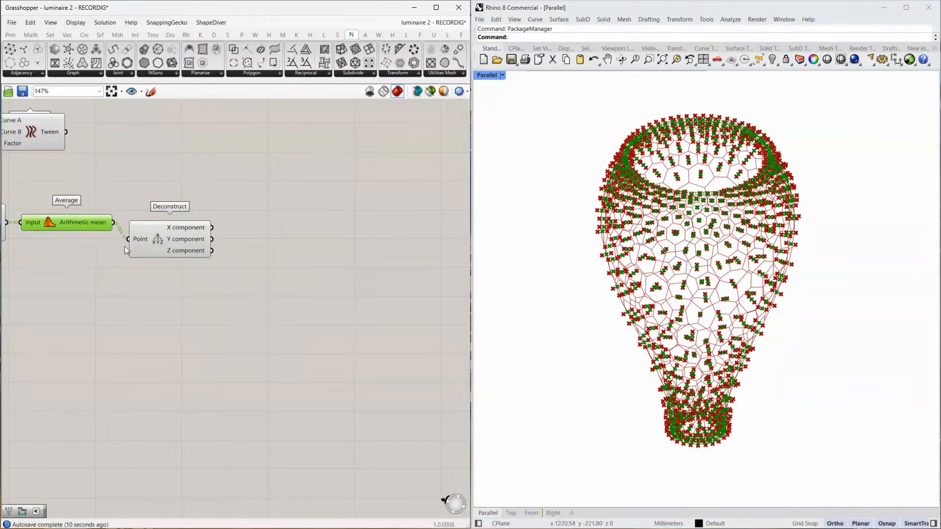
{"action": "right_click_drag", "start_coordinate": [2, 236], "coordinate": [209, 248]}
{"action": "left_click", "coordinate": [200, 244]}
{"action": "middle_click", "coordinate": [200, 244]}
{"action": "left_click", "coordinate": [229, 214]}
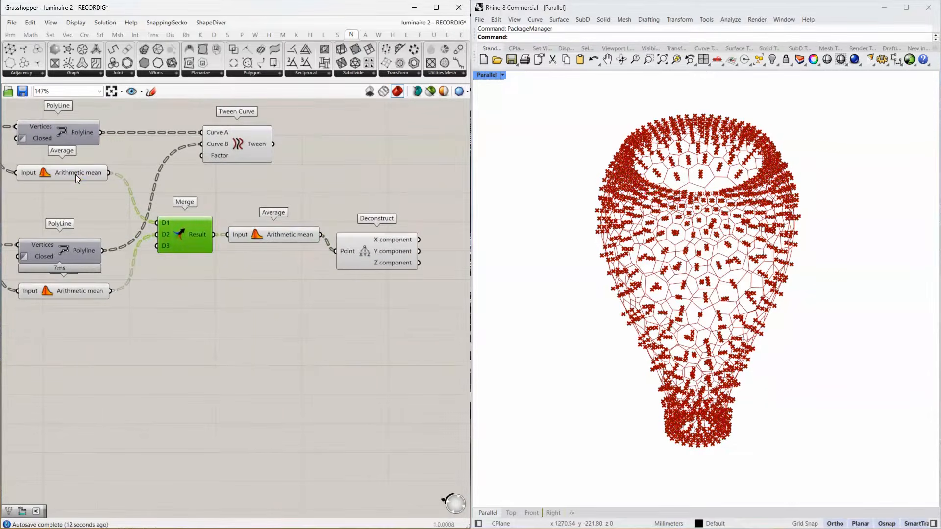
{"action": "left_click", "coordinate": [75, 174]}
{"action": "middle_click", "coordinate": [75, 175]}
{"action": "left_click", "coordinate": [106, 144]}
{"action": "left_click", "coordinate": [88, 290]}
{"action": "middle_click", "coordinate": [88, 290]}
{"action": "left_click", "coordinate": [119, 260]}
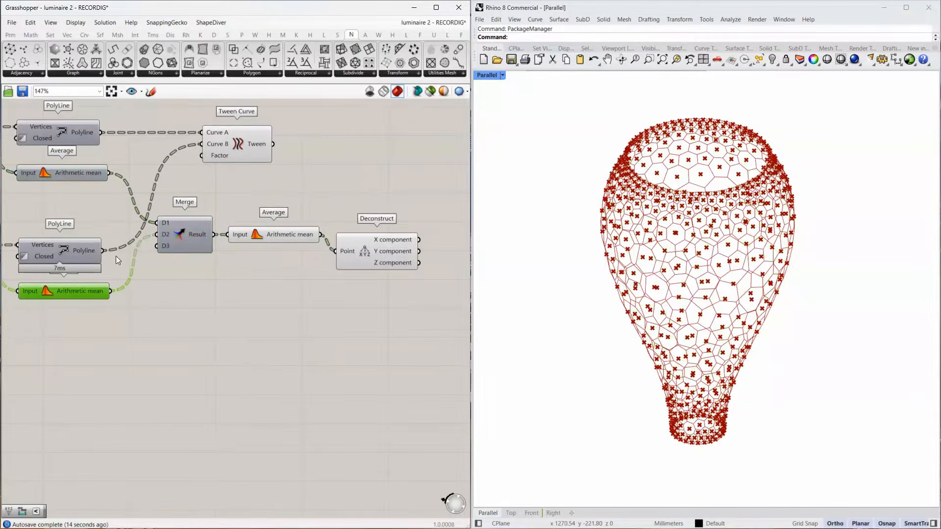
Flatten Deconstruct's Z component output and connect it to the Numbers input of a new Bounds component.
{"action": "right_click_drag", "start_coordinate": [415, 314], "coordinate": [213, 312]}
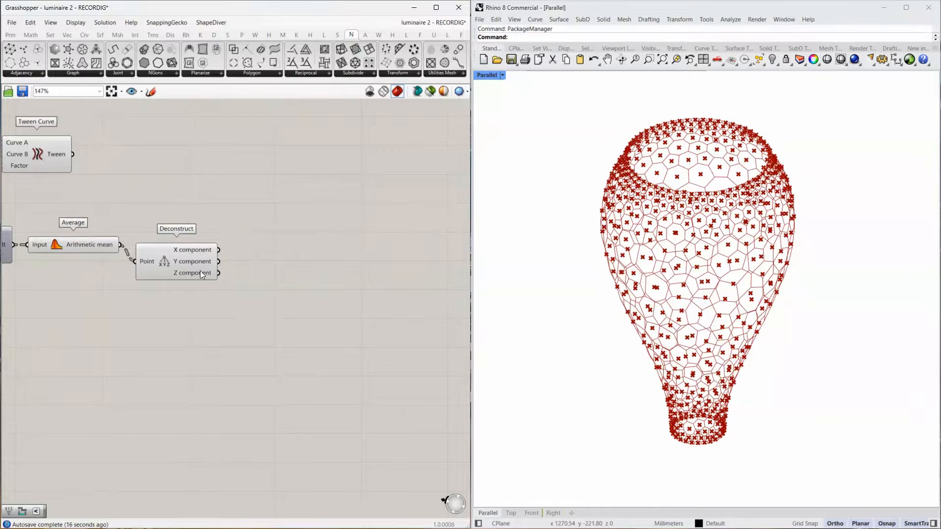
{"action": "mouse_move", "coordinate": [200, 272]}
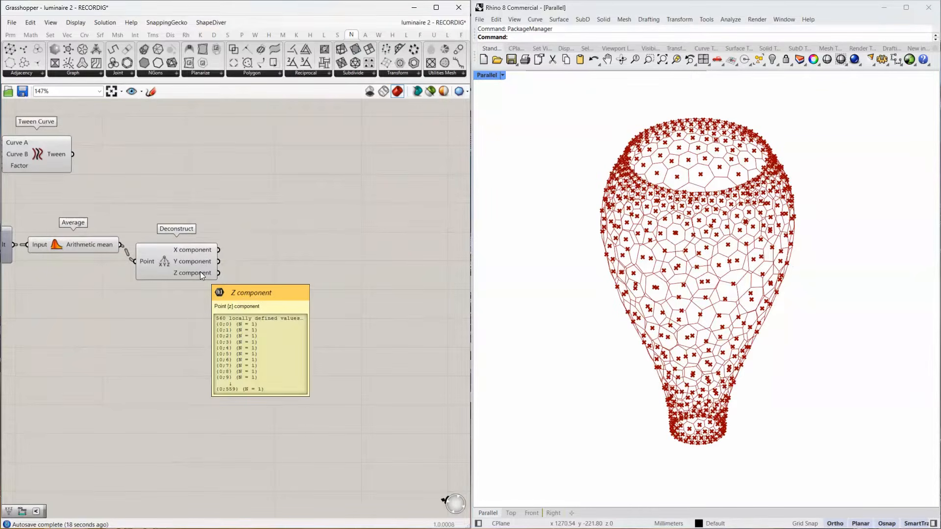
{"action": "right_click", "coordinate": [200, 272]}
{"action": "left_click", "coordinate": [232, 308]}
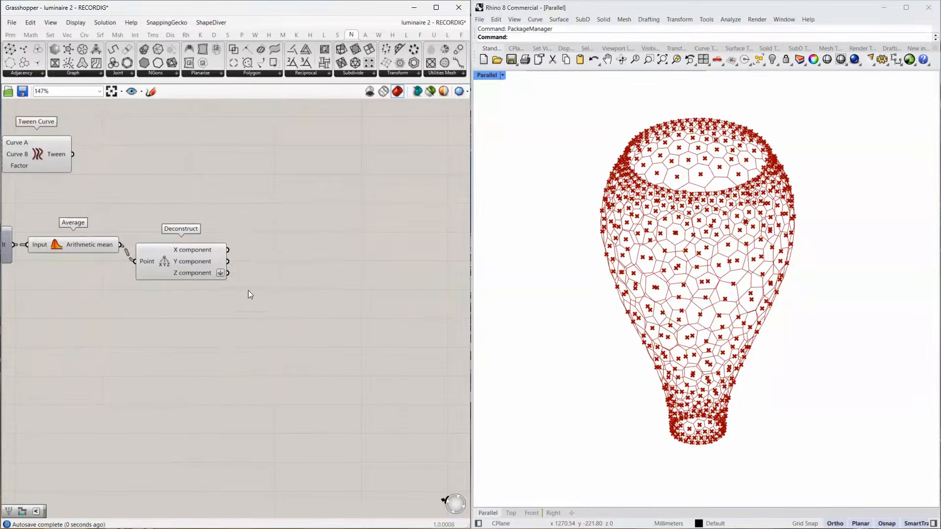
{"action": "double_click", "coordinate": [269, 283]}
{"action": "type", "text": "bounds"}
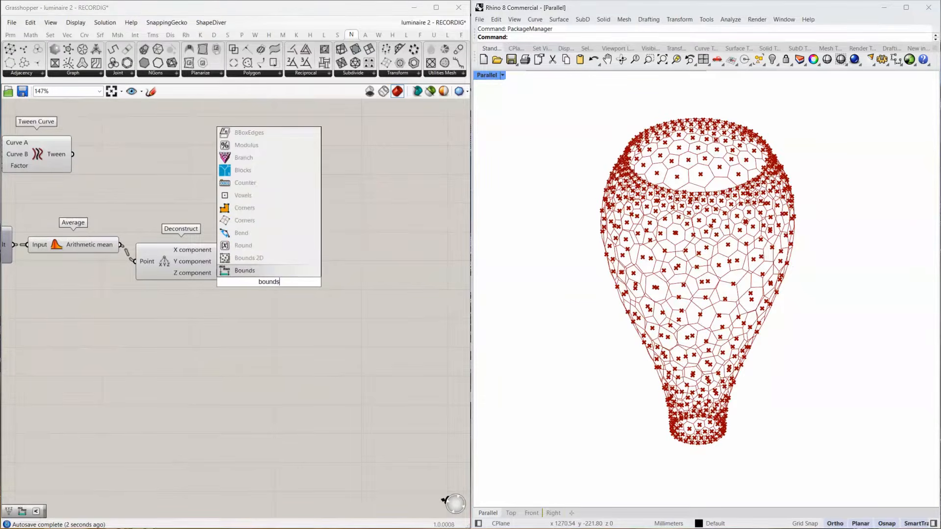
{"action": "key", "text": "Return"}
{"action": "left_click_drag", "start_coordinate": [228, 273], "coordinate": [266, 293]}
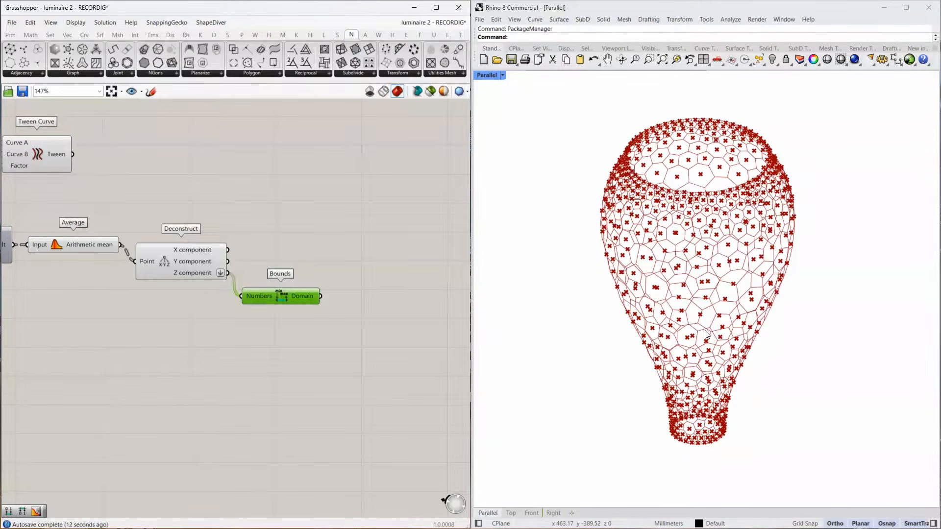
Add a Remap Numbers component, wiring the Z component to Value and the Bounds domain to Source.
{"action": "double_click", "coordinate": [355, 278]}
{"action": "type", "text": "remap"}
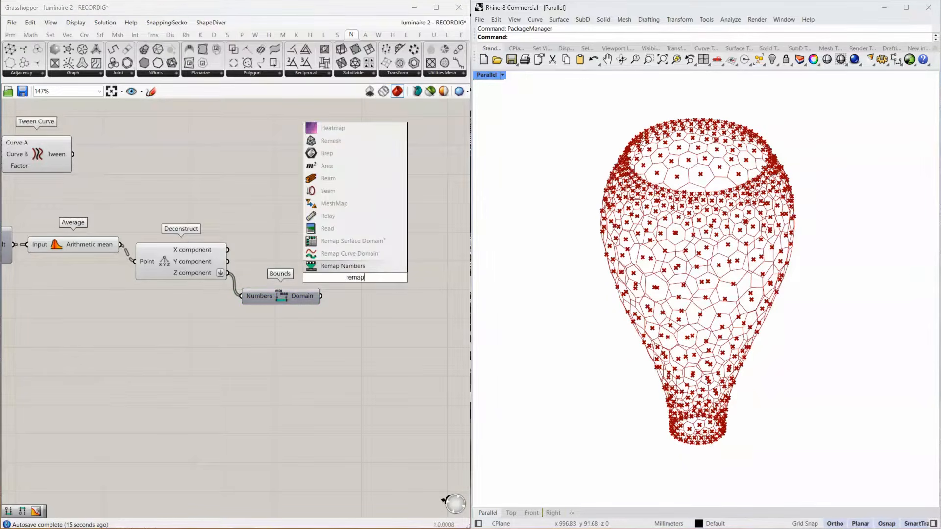
{"action": "left_click", "coordinate": [361, 265]}
{"action": "left_click_drag", "start_coordinate": [280, 264], "coordinate": [367, 288]}
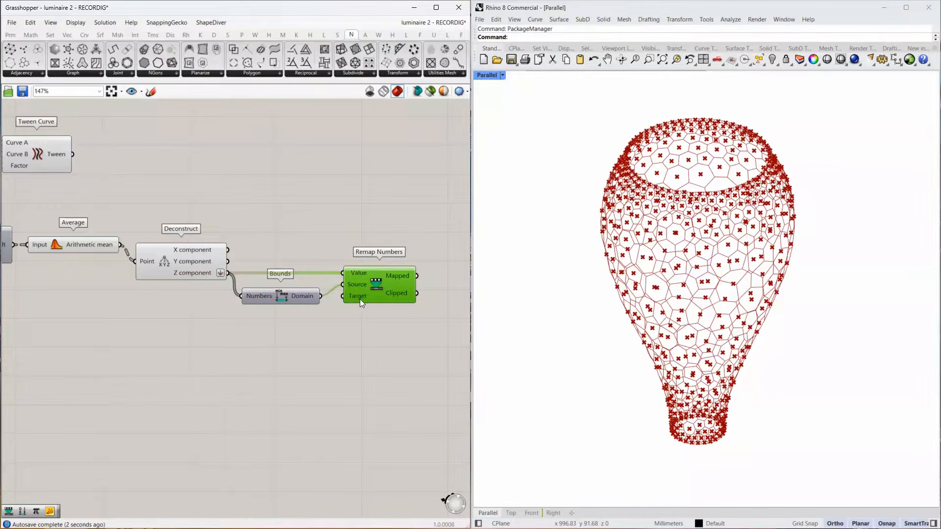
Add a Graph Mapper component and feed it from Remap Numbers' Mapped output.
{"action": "right_click_drag", "start_coordinate": [360, 299], "coordinate": [210, 284]}
{"action": "left_click", "coordinate": [315, 285]}
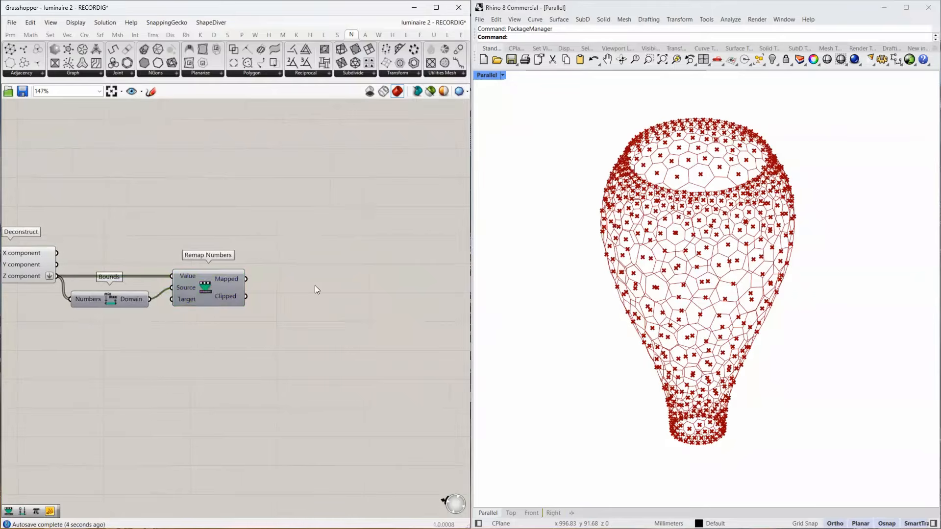
{"action": "double_click", "coordinate": [314, 286]}
{"action": "type", "text": "graph map"}
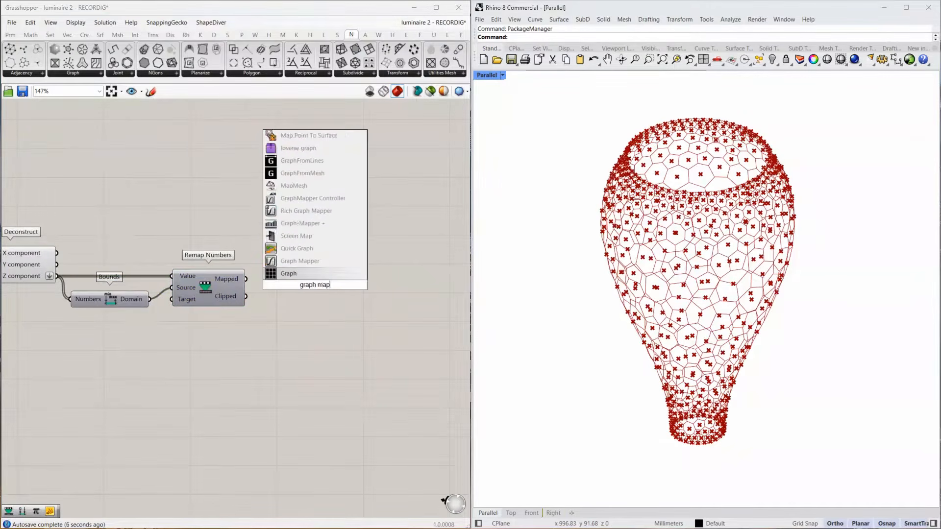
{"action": "type", "text": "per"}
{"action": "key", "text": "Return"}
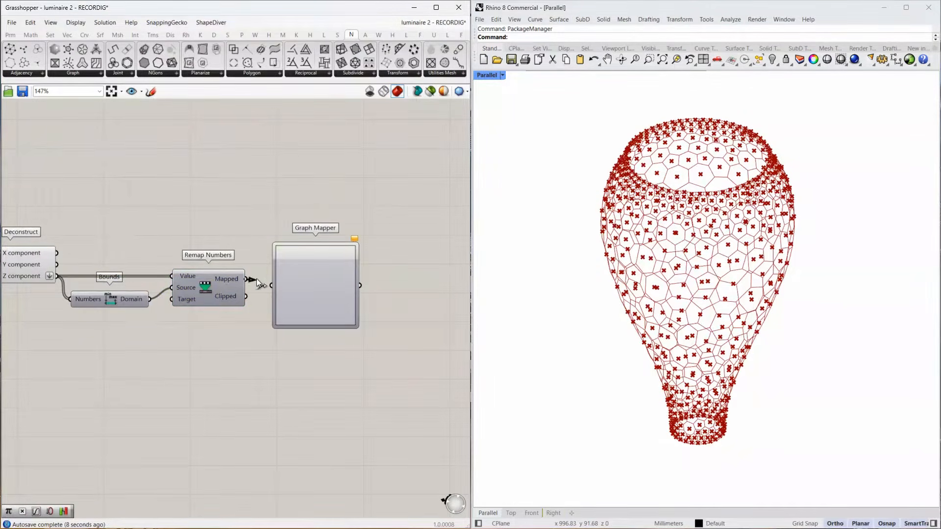
{"action": "left_click_drag", "start_coordinate": [256, 278], "coordinate": [271, 285]}
Set the Graph Mapper's graph type to Gaussian and widen its bell curve slightly.
{"action": "right_click", "coordinate": [318, 285]}
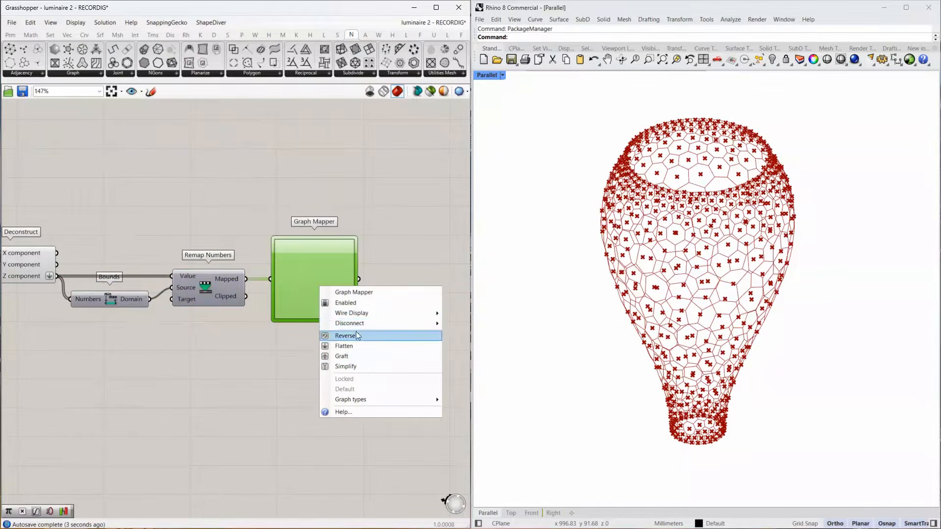
{"action": "mouse_move", "coordinate": [374, 400]}
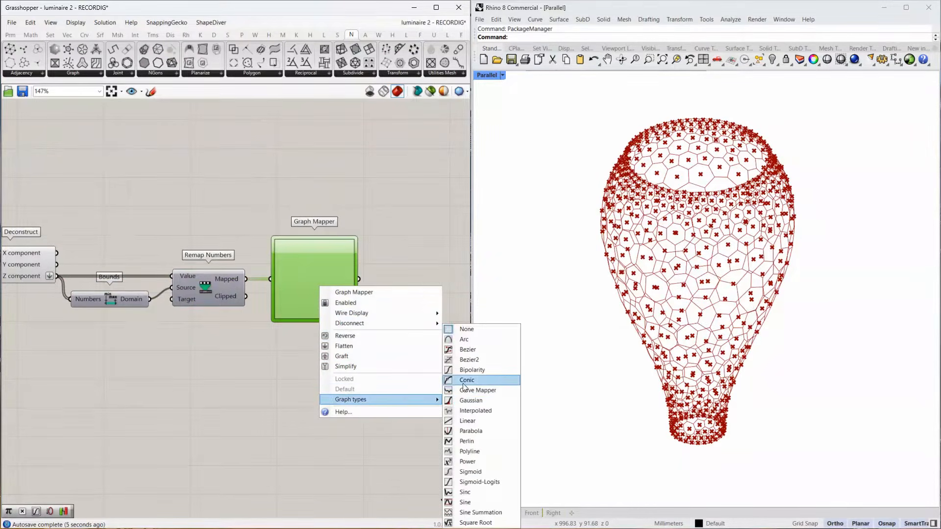
{"action": "left_click", "coordinate": [481, 400]}
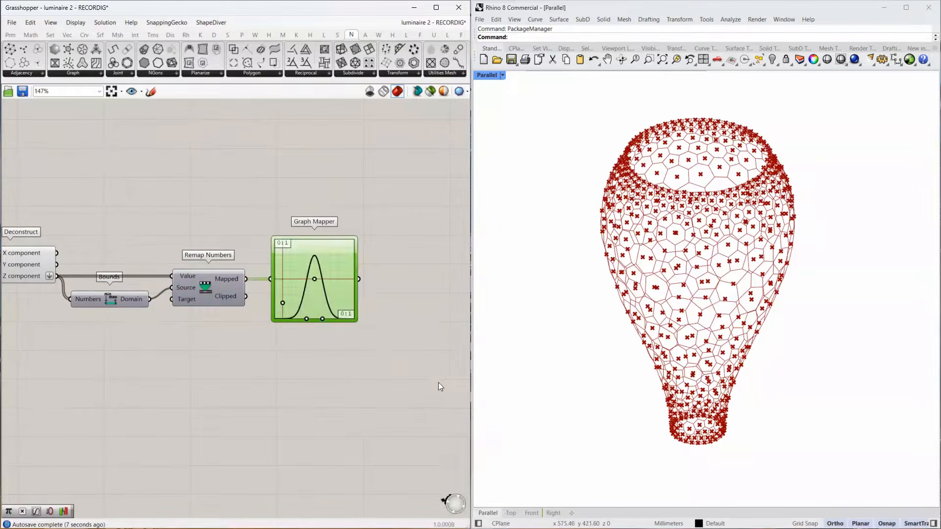
{"action": "scroll", "coordinate": [316, 322], "scroll_direction": "up", "scroll_amount": 3}
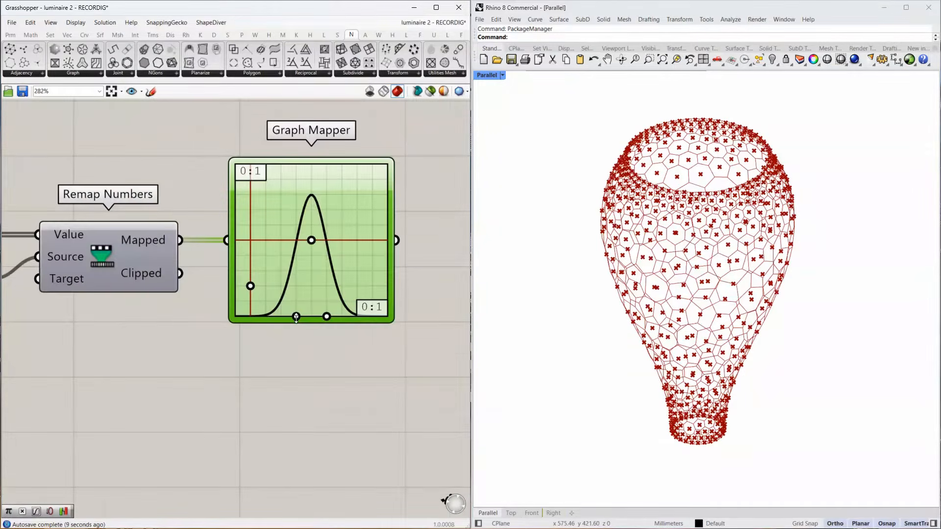
{"action": "scroll", "coordinate": [296, 316], "scroll_direction": "up", "scroll_amount": 3}
{"action": "left_click_drag", "start_coordinate": [296, 317], "coordinate": [287, 317]}
{"action": "left_click_drag", "start_coordinate": [221, 269], "coordinate": [221, 259]}
{"action": "scroll", "coordinate": [304, 274], "scroll_direction": "down", "scroll_amount": 5}
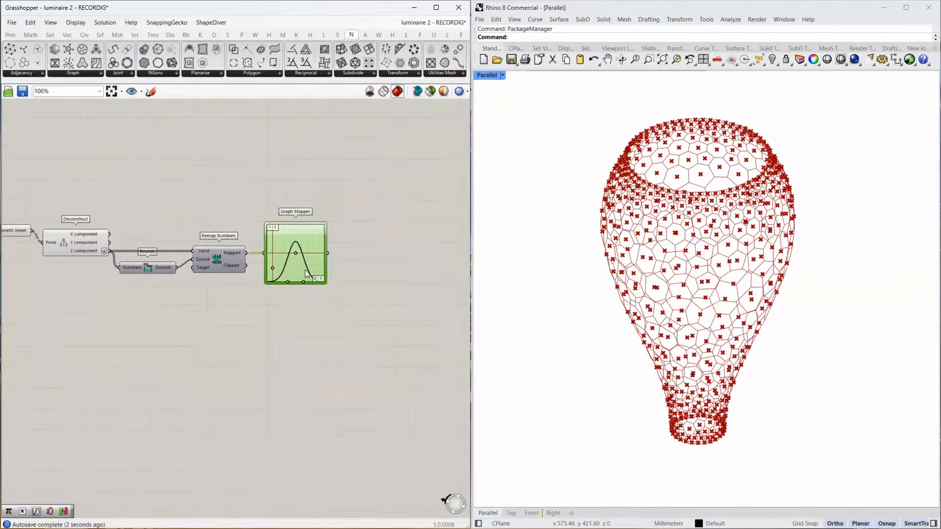
Add an Expression component and align it with the Graph Mapper, whose output feeds its Variable x input.
{"action": "right_click_drag", "start_coordinate": [305, 269], "coordinate": [241, 264]}
{"action": "scroll", "coordinate": [263, 241], "scroll_direction": "up", "scroll_amount": 3}
{"action": "double_click", "coordinate": [264, 241]}
{"action": "type", "text": "exprese"}
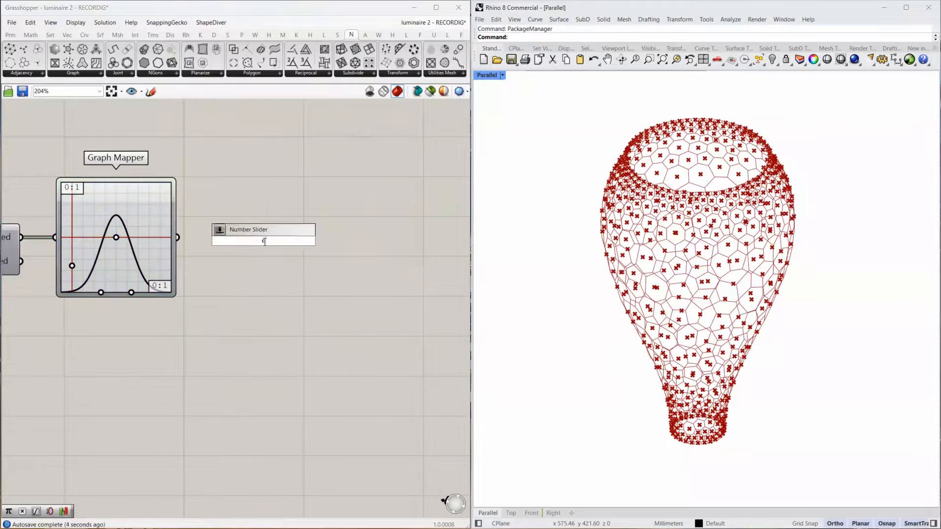
{"action": "key", "text": "BackSpace"}
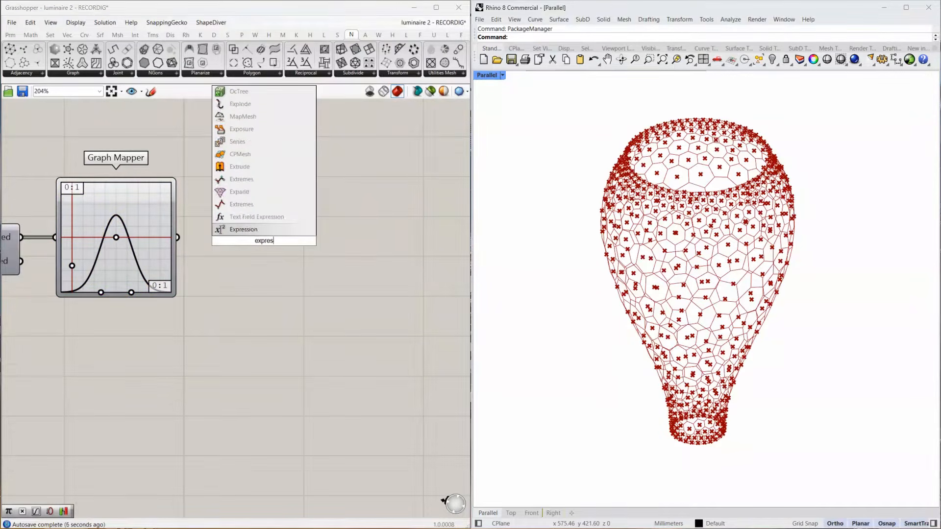
{"action": "left_click", "coordinate": [265, 229]}
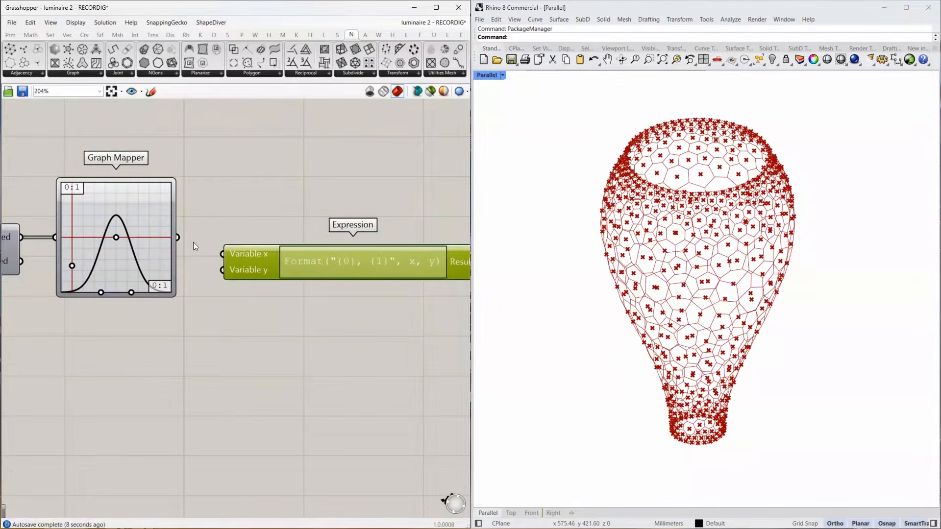
{"action": "left_click_drag", "start_coordinate": [259, 259], "coordinate": [274, 242]}
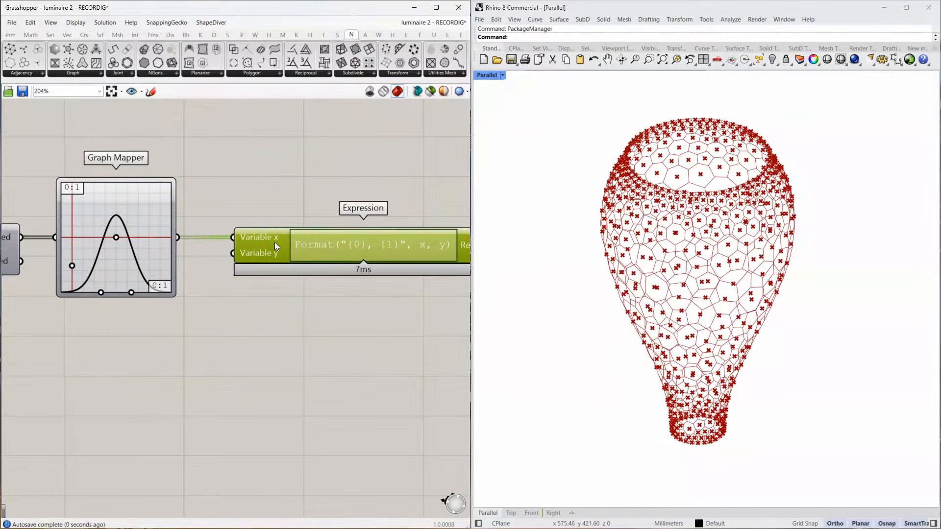
Rename the Expression component's two inputs to x and y.
{"action": "right_click", "coordinate": [276, 237]}
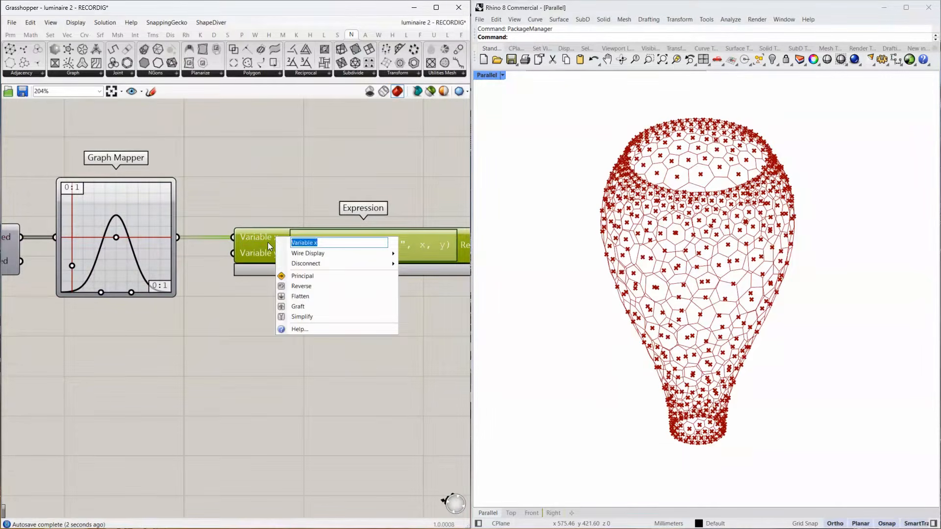
{"action": "type", "text": "x"}
{"action": "key", "text": "Return"}
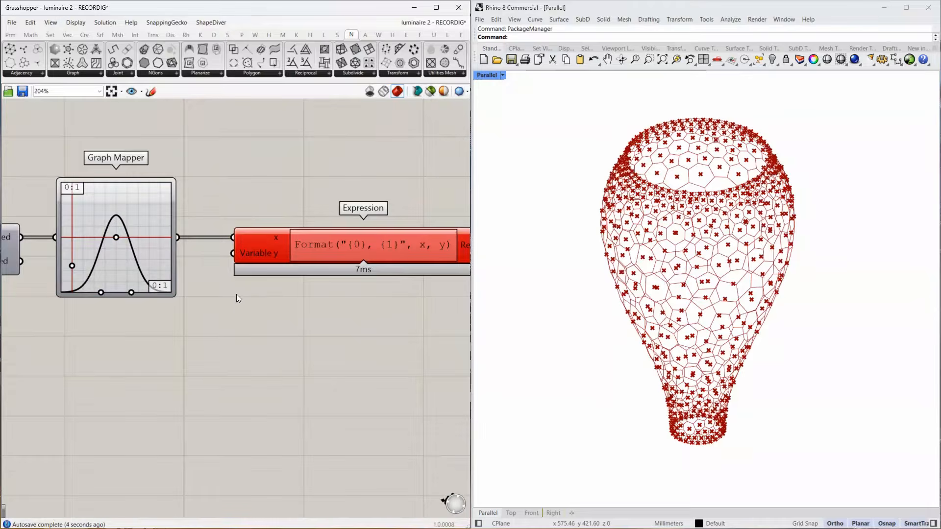
{"action": "right_click", "coordinate": [273, 256]}
{"action": "type", "text": "y"}
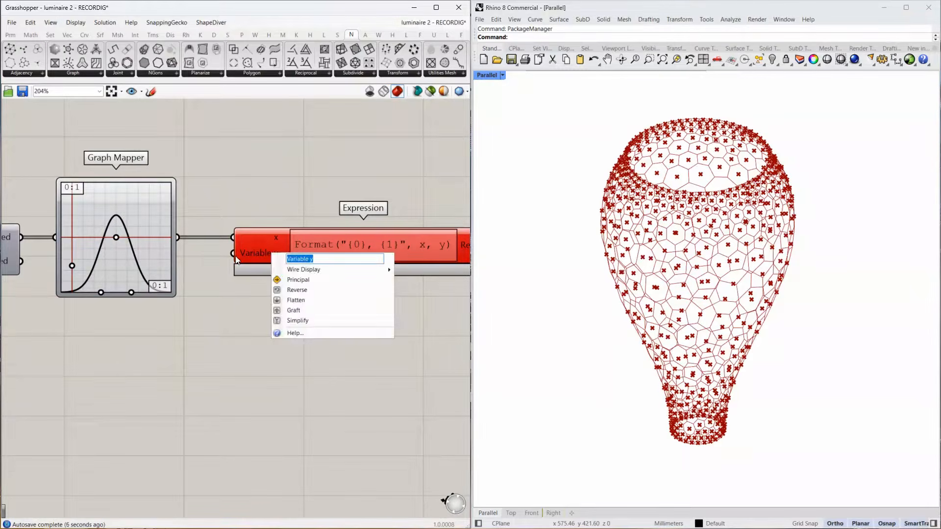
{"action": "key", "text": "Return"}
Add a 0.2 number slider below the Graph Mapper and connect it to the Expression's y input.
{"action": "double_click", "coordinate": [168, 333]}
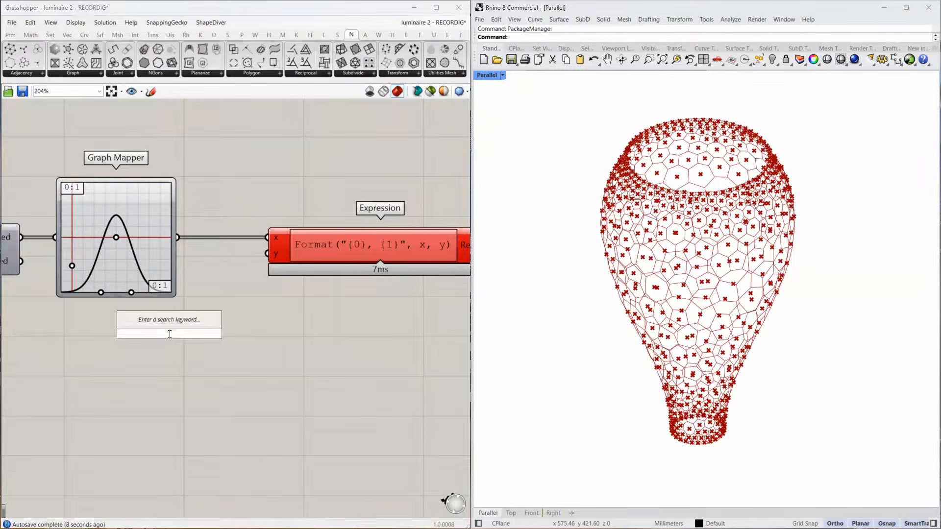
{"action": "type", "text": "0.2"}
{"action": "key", "text": "Return"}
{"action": "left_click_drag", "start_coordinate": [206, 331], "coordinate": [174, 316]}
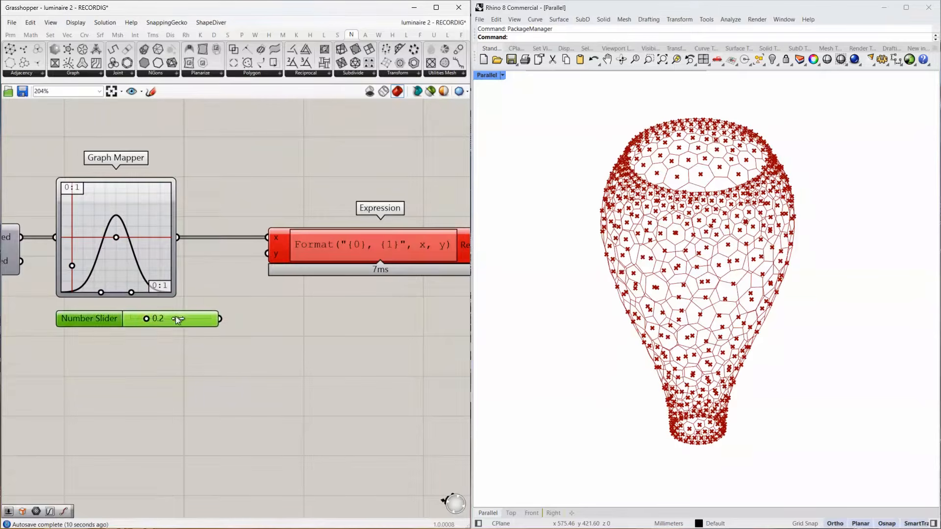
{"action": "right_click_drag", "start_coordinate": [321, 293], "coordinate": [264, 299]}
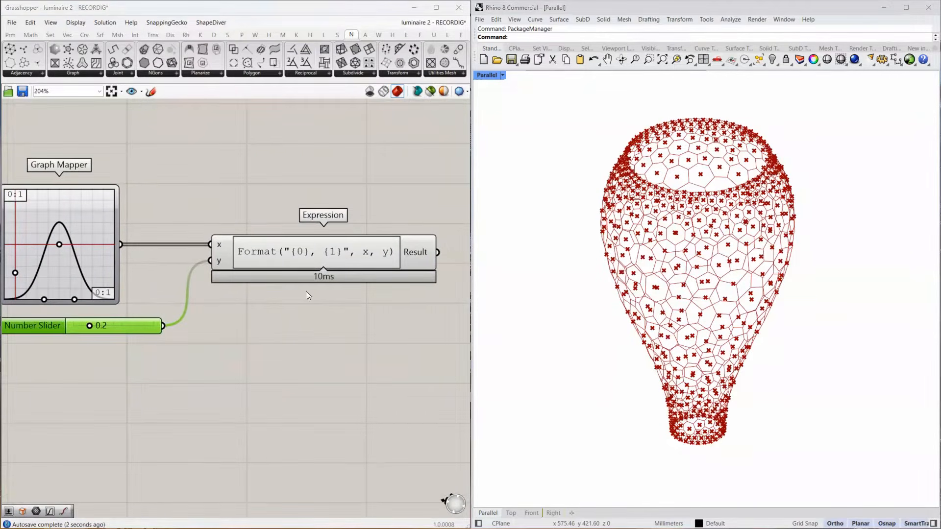
Review the chain from Deconstruct's Z component through Bounds, Remap Numbers and Graph Mapper to the Expression component.
{"action": "right_click_drag", "start_coordinate": [181, 267], "coordinate": [357, 253]}
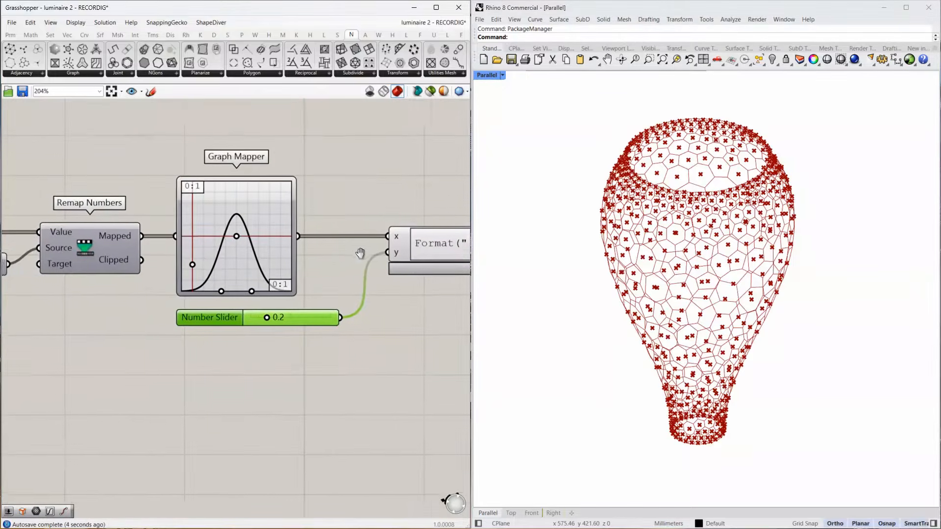
{"action": "right_click_drag", "start_coordinate": [100, 256], "coordinate": [263, 257]}
{"action": "right_click_drag", "start_coordinate": [25, 230], "coordinate": [80, 229]}
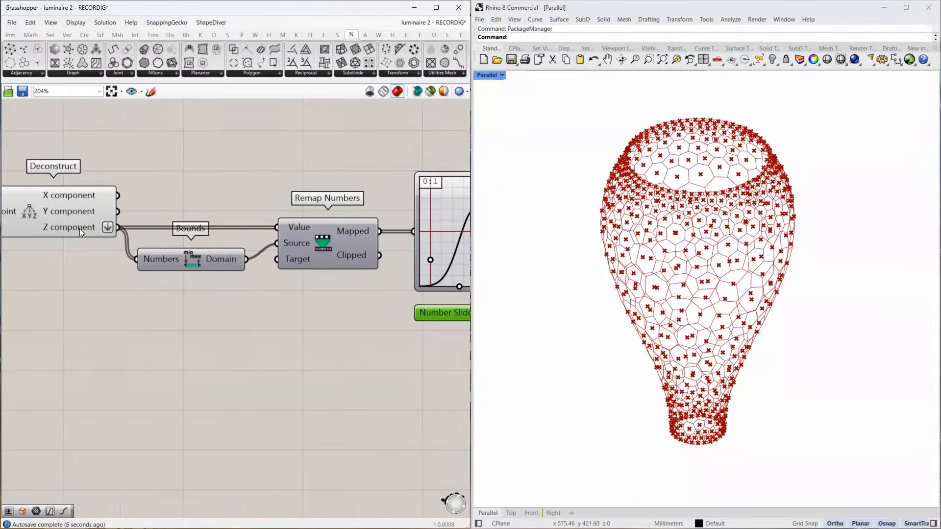
{"action": "mouse_move", "coordinate": [81, 229]}
{"action": "right_click_drag", "start_coordinate": [268, 273], "coordinate": [103, 281]}
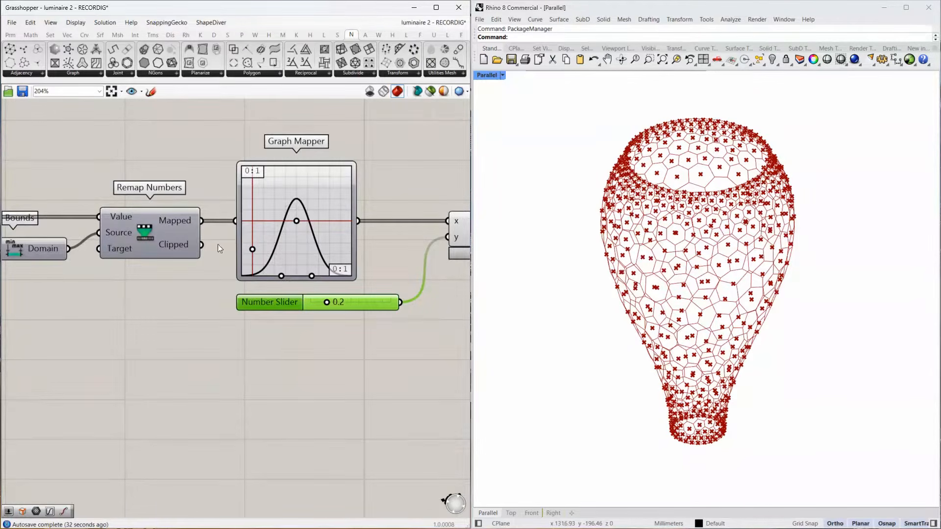
{"action": "scroll", "coordinate": [215, 245], "scroll_direction": "down", "scroll_amount": 4}
{"action": "scroll", "coordinate": [361, 248], "scroll_direction": "up", "scroll_amount": 5}
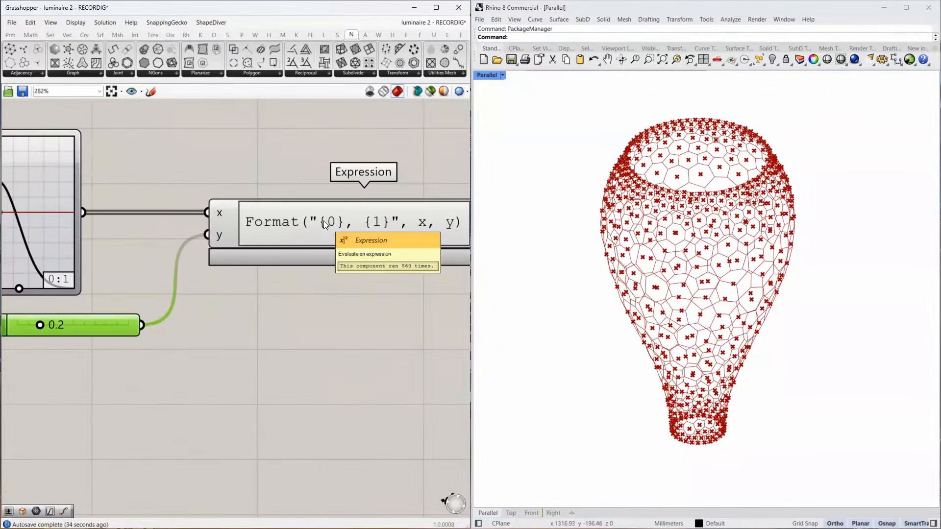
{"action": "scroll", "coordinate": [331, 221], "scroll_direction": "down", "scroll_amount": 1}
{"action": "scroll", "coordinate": [332, 222], "scroll_direction": "down", "scroll_amount": 1}
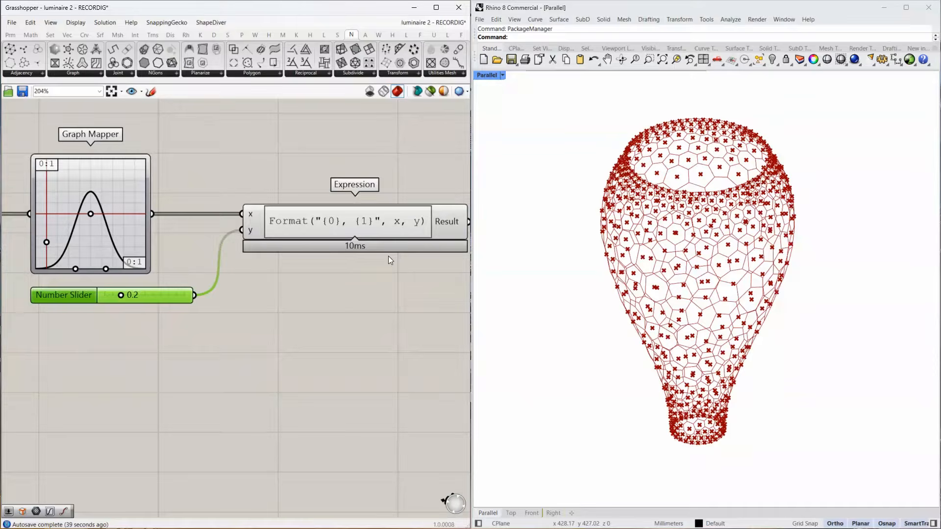
Edit the Expression component's formula to Format(x<y, 0, x).
{"action": "double_click", "coordinate": [341, 222]}
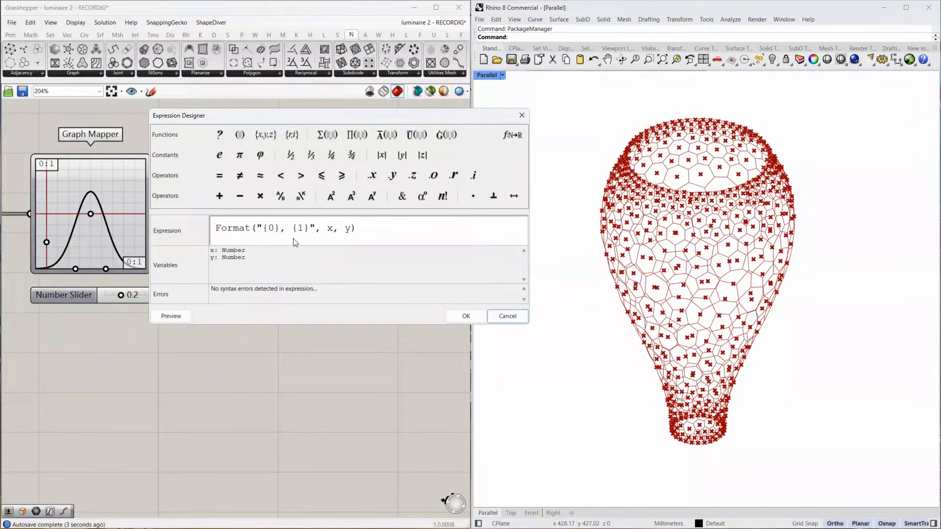
{"action": "left_click_drag", "start_coordinate": [315, 225], "coordinate": [258, 224]}
{"action": "type", "text": "x"}
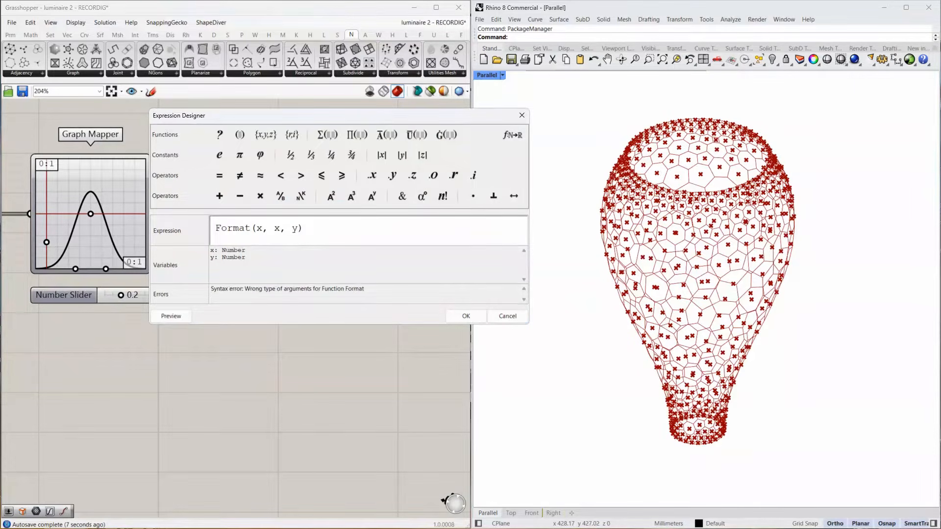
{"action": "type", "text": "<y"}
{"action": "double_click", "coordinate": [289, 229]}
{"action": "type", "text": "0"}
{"action": "double_click", "coordinate": [307, 229]}
{"action": "type", "text": "x"}
{"action": "left_click", "coordinate": [466, 316]}
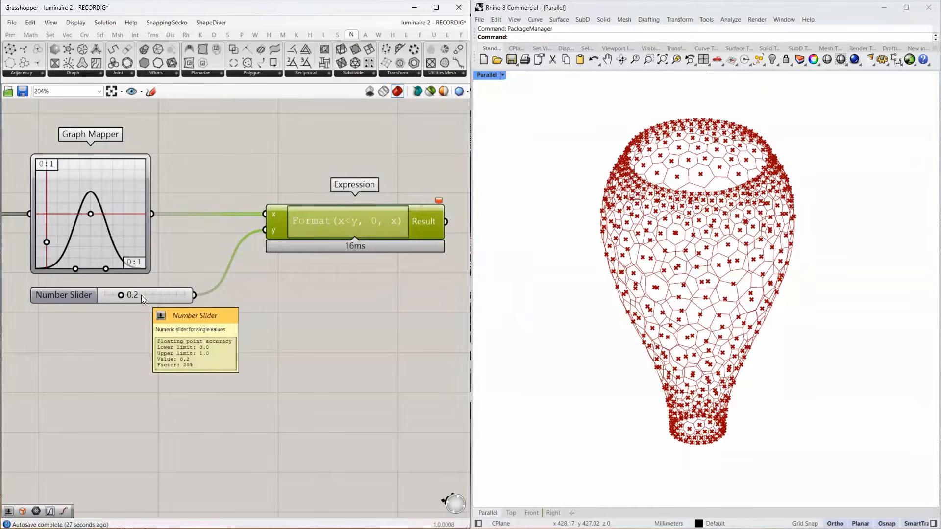
Replace the 0.2 slider with a new 0.02 number slider connected to the Expression's y input, placed under the Graph Mapper.
{"action": "double_click", "coordinate": [137, 324]}
{"action": "type", "text": "0.02"}
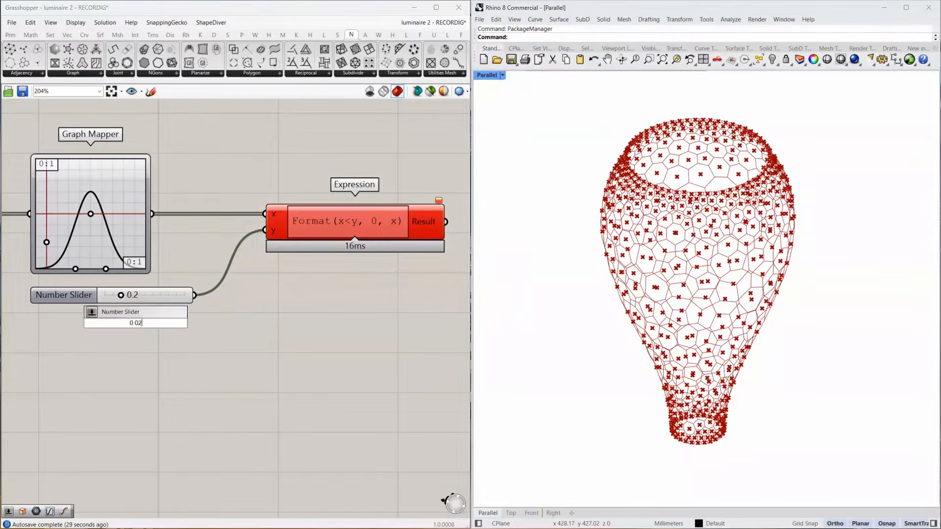
{"action": "key", "text": "Return"}
{"action": "left_click_drag", "start_coordinate": [220, 323], "coordinate": [265, 230]}
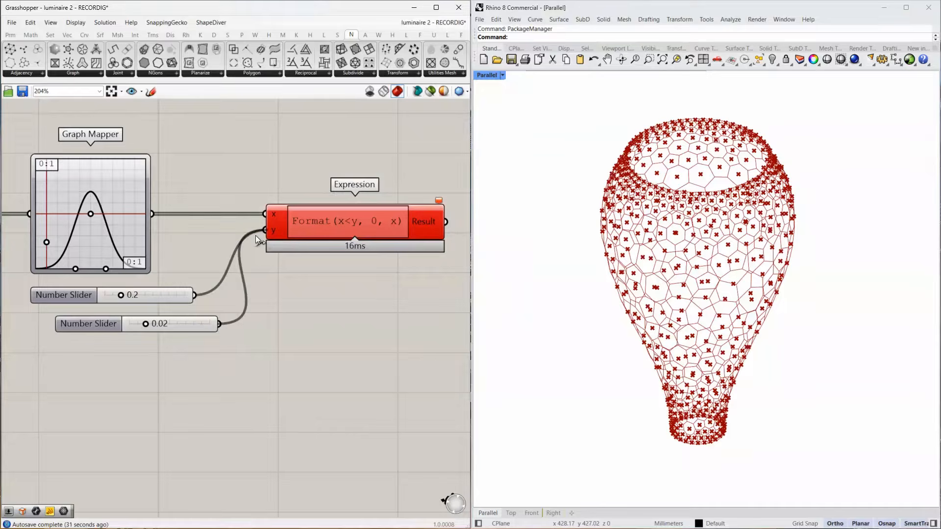
{"action": "left_click", "coordinate": [169, 294]}
{"action": "key", "text": "Delete"}
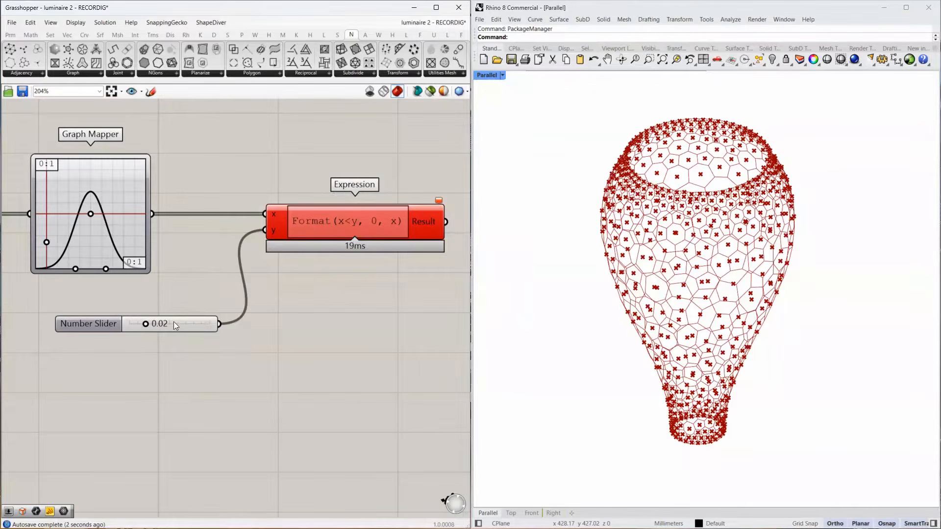
{"action": "left_click_drag", "start_coordinate": [173, 322], "coordinate": [149, 307]}
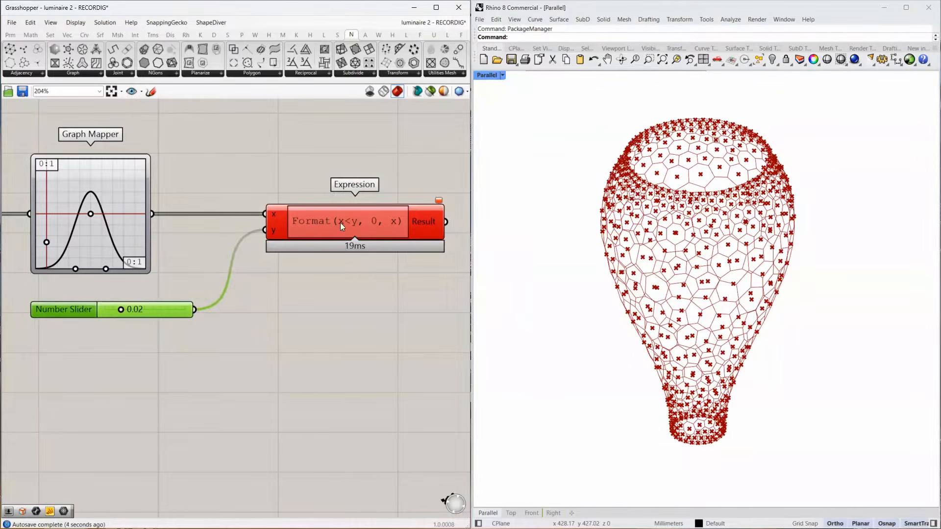
Replace the Format function with If so the formula reads If(x<y, 0, x).
{"action": "double_click", "coordinate": [340, 223]}
{"action": "left_click_drag", "start_coordinate": [249, 229], "coordinate": [195, 232]}
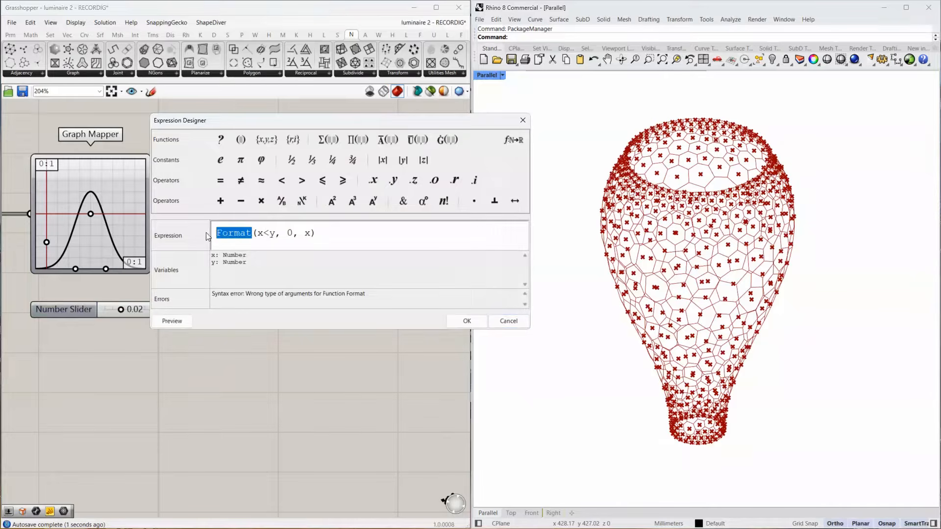
{"action": "type", "text": "If"}
{"action": "left_click", "coordinate": [467, 321]}
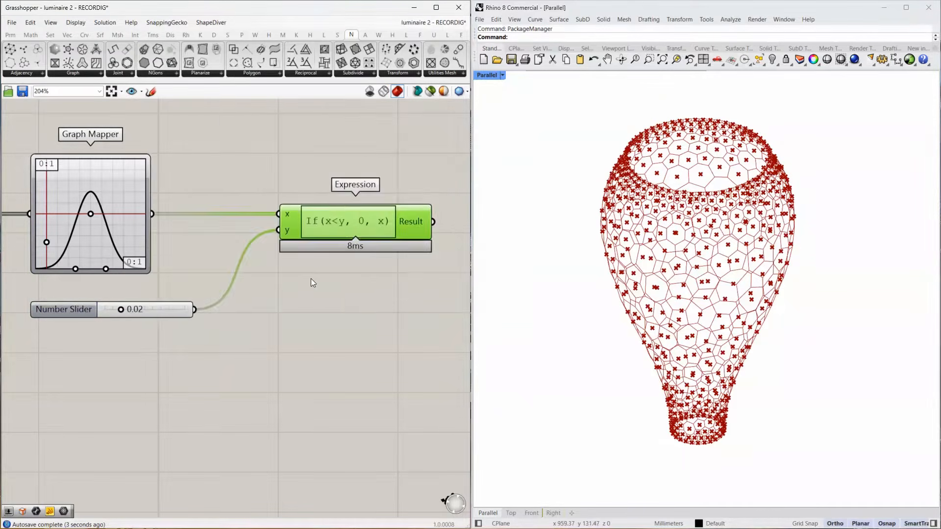
Check the Expression's Result values, and add a Scale component with Tween Curve's Tween output wired to its Geometry input.
{"action": "right_click_drag", "start_coordinate": [364, 289], "coordinate": [240, 322]}
{"action": "scroll", "coordinate": [240, 322], "scroll_direction": "down", "scroll_amount": 3}
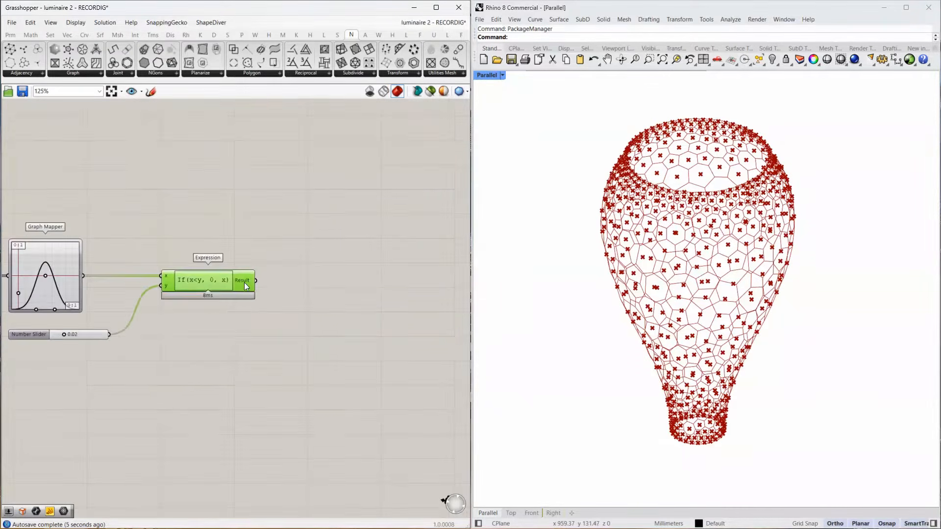
{"action": "mouse_move", "coordinate": [243, 282]}
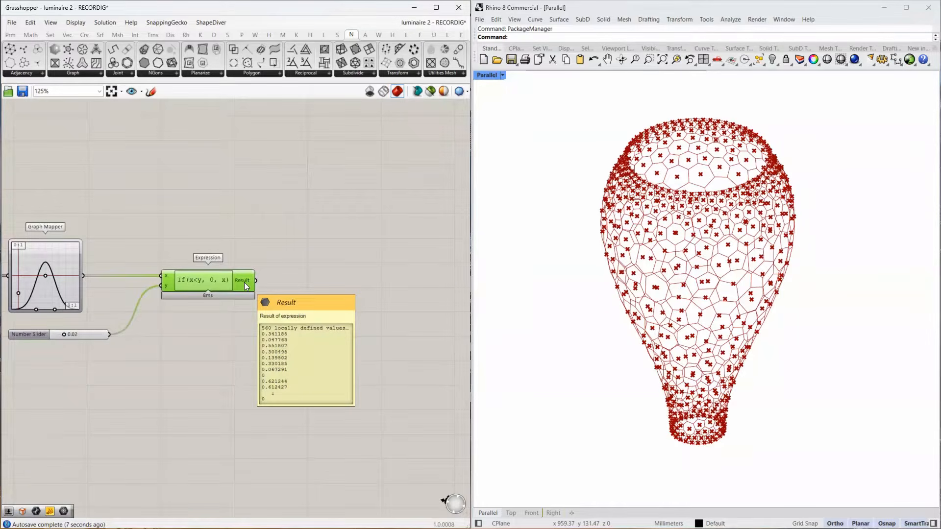
{"action": "scroll", "coordinate": [244, 282], "scroll_direction": "down", "scroll_amount": 4}
{"action": "right_click_drag", "start_coordinate": [206, 259], "coordinate": [278, 265]}
{"action": "double_click", "coordinate": [332, 252]}
{"action": "type", "text": "scale"}
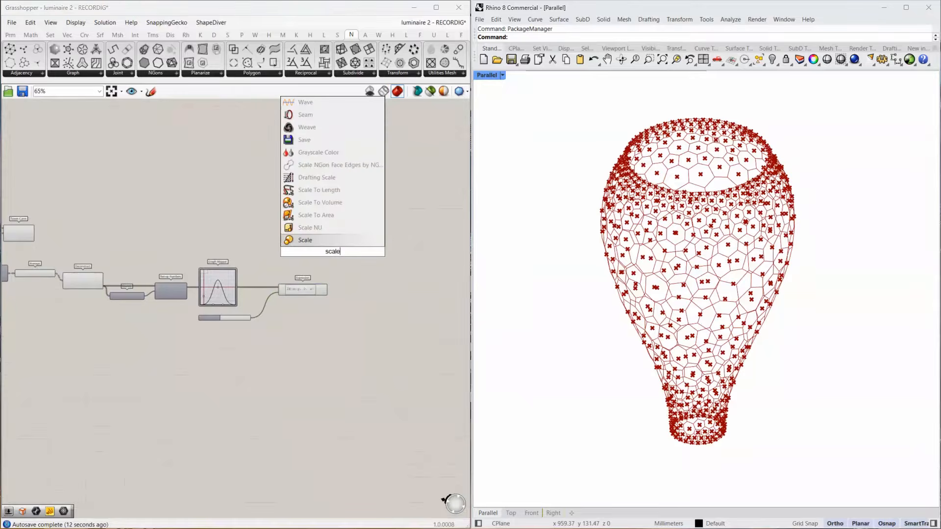
{"action": "left_click", "coordinate": [329, 240]}
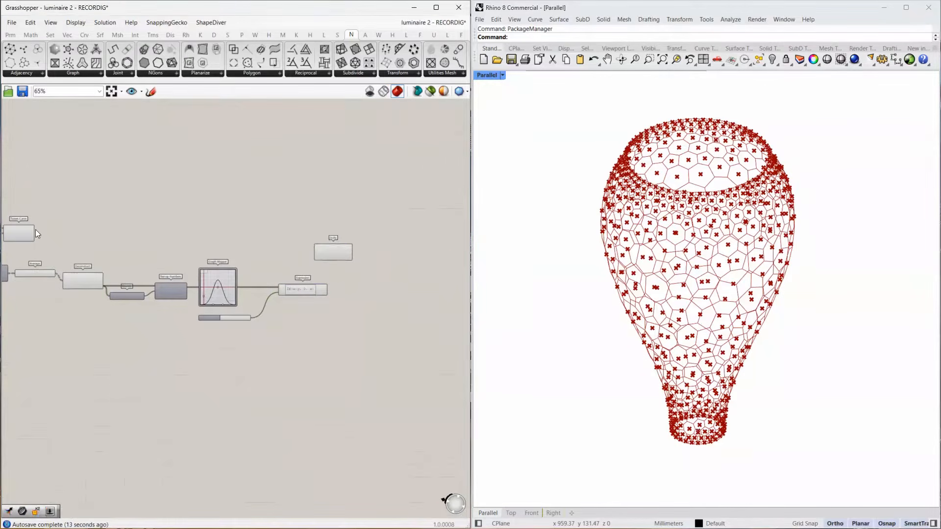
{"action": "scroll", "coordinate": [31, 231], "scroll_direction": "up", "scroll_amount": 4}
{"action": "scroll", "coordinate": [31, 229], "scroll_direction": "down", "scroll_amount": 2}
{"action": "left_click_drag", "start_coordinate": [37, 236], "coordinate": [424, 254]}
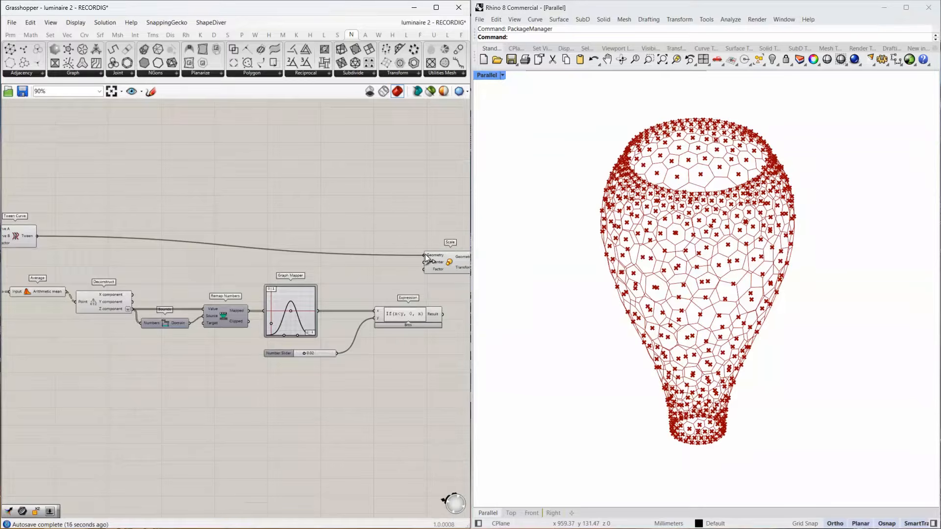
Move the Scale component farther beyond the Expression and compare the data structures of the Tween and Result outputs.
{"action": "mouse_move", "coordinate": [28, 238]}
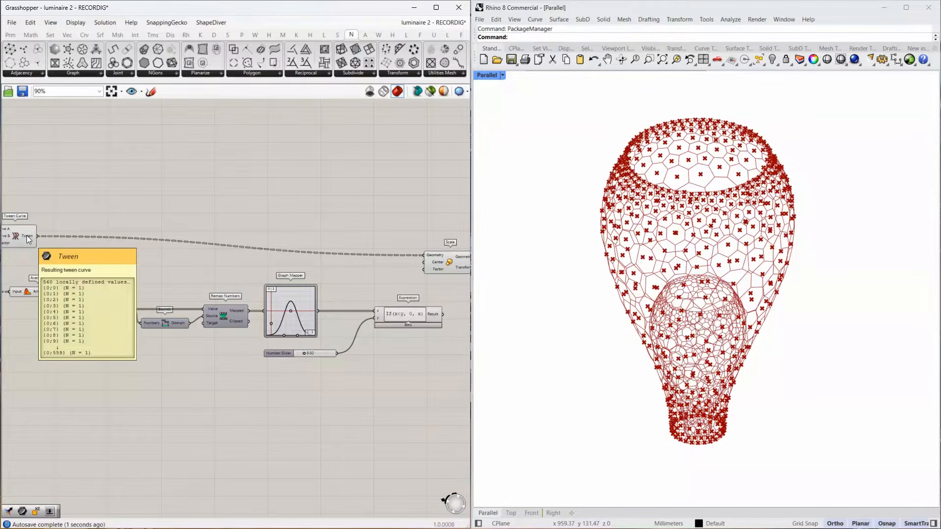
{"action": "right_click_drag", "start_coordinate": [56, 240], "coordinate": [286, 241]}
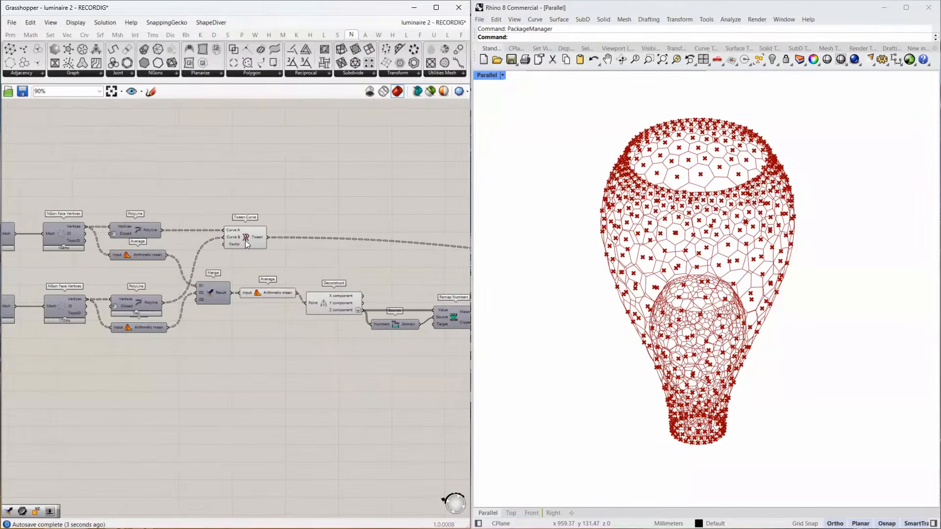
{"action": "mouse_move", "coordinate": [255, 240]}
{"action": "right_click_drag", "start_coordinate": [352, 224], "coordinate": [13, 213]}
{"action": "left_click_drag", "start_coordinate": [337, 249], "coordinate": [399, 227]}
{"action": "right_click_drag", "start_coordinate": [372, 245], "coordinate": [168, 279]}
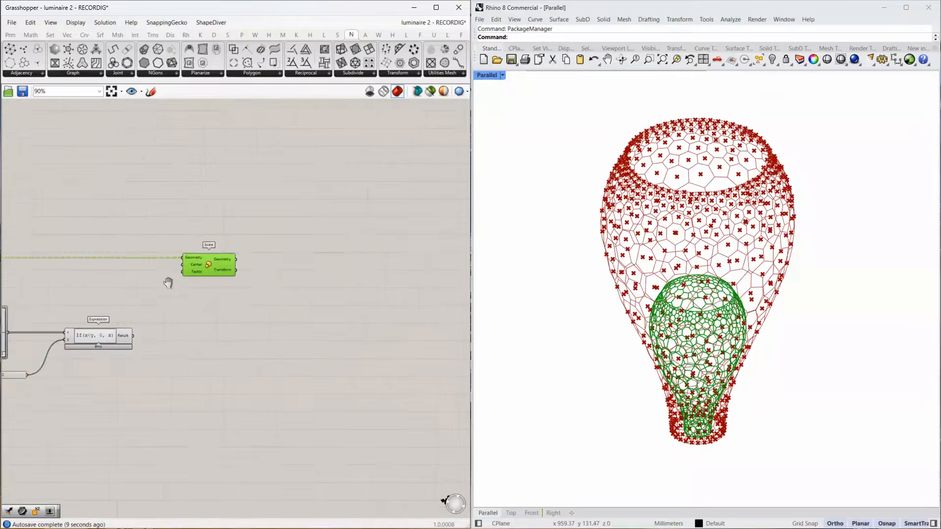
{"action": "scroll", "coordinate": [117, 342], "scroll_direction": "up", "scroll_amount": 3}
{"action": "mouse_move", "coordinate": [134, 337]}
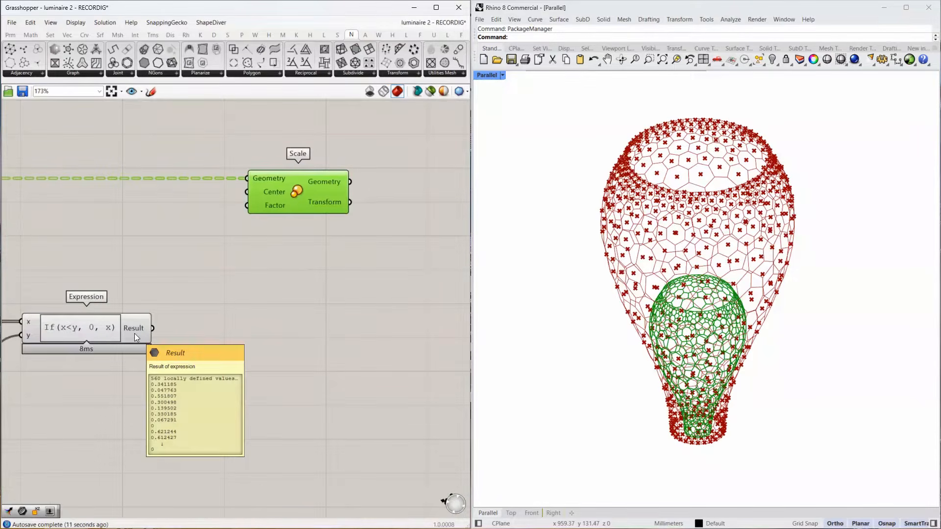
Wire the Average component's Arithmetic mean output into Scale's Center input.
{"action": "left_click_drag", "start_coordinate": [144, 328], "coordinate": [218, 213]}
{"action": "right_click_drag", "start_coordinate": [179, 232], "coordinate": [326, 251]}
{"action": "scroll", "coordinate": [326, 251], "scroll_direction": "down", "scroll_amount": 6}
{"action": "right_click_drag", "start_coordinate": [42, 263], "coordinate": [82, 257]}
{"action": "scroll", "coordinate": [82, 257], "scroll_direction": "up", "scroll_amount": 1}
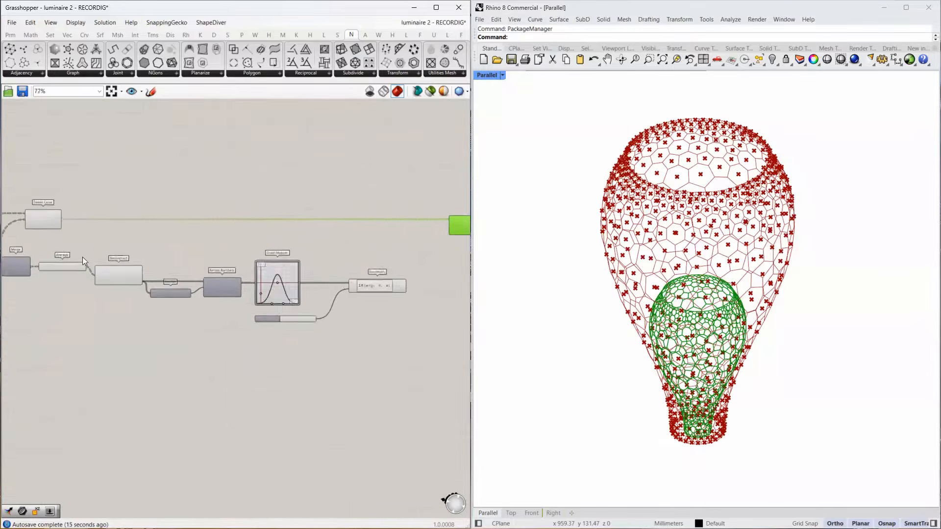
{"action": "scroll", "coordinate": [82, 257], "scroll_direction": "up", "scroll_amount": 2}
{"action": "mouse_move", "coordinate": [71, 269]}
{"action": "scroll", "coordinate": [71, 269], "scroll_direction": "down", "scroll_amount": 3}
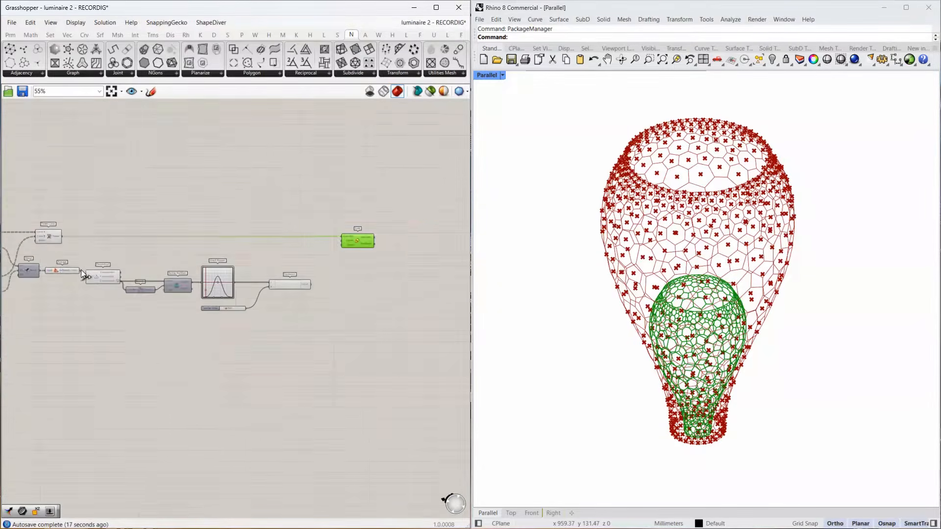
{"action": "left_click_drag", "start_coordinate": [81, 269], "coordinate": [341, 241]}
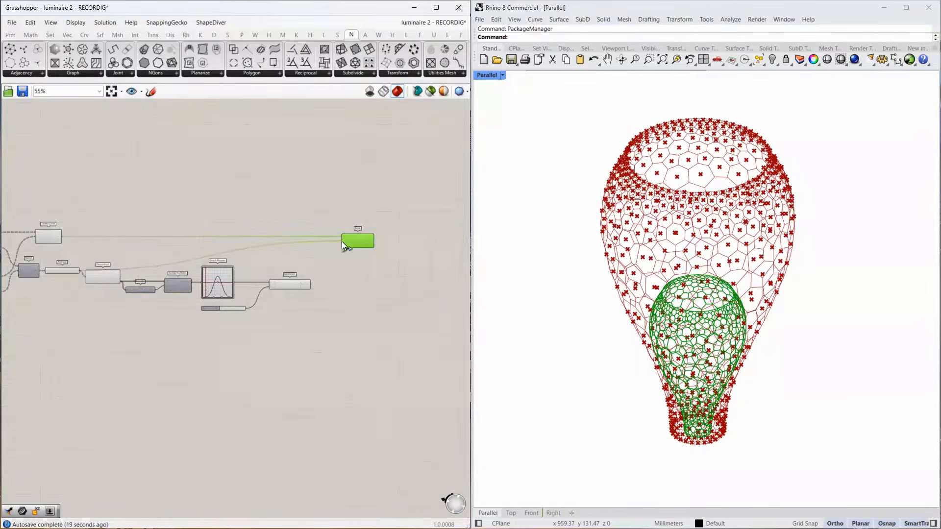
Connect the Expression's Result to Scale's Factor input and graft that input.
{"action": "scroll", "coordinate": [369, 246], "scroll_direction": "up", "scroll_amount": 4}
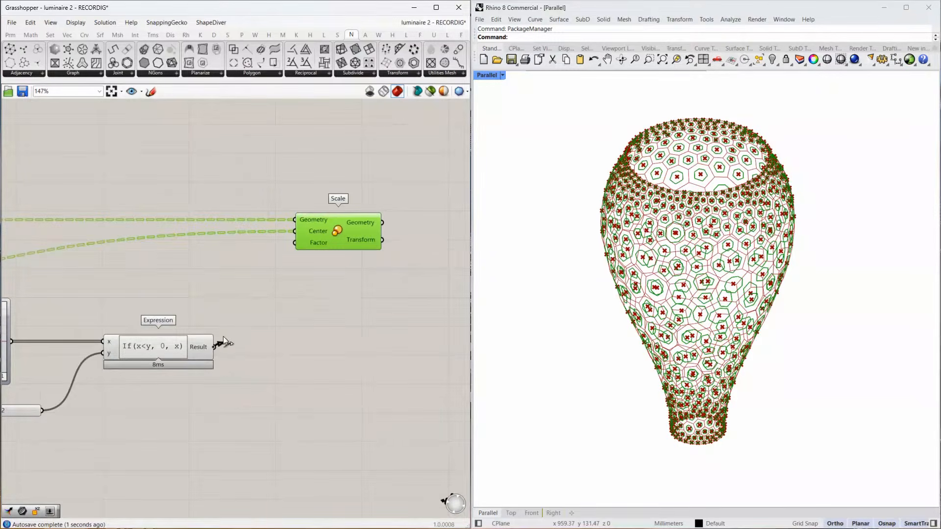
{"action": "left_click_drag", "start_coordinate": [224, 340], "coordinate": [295, 243]}
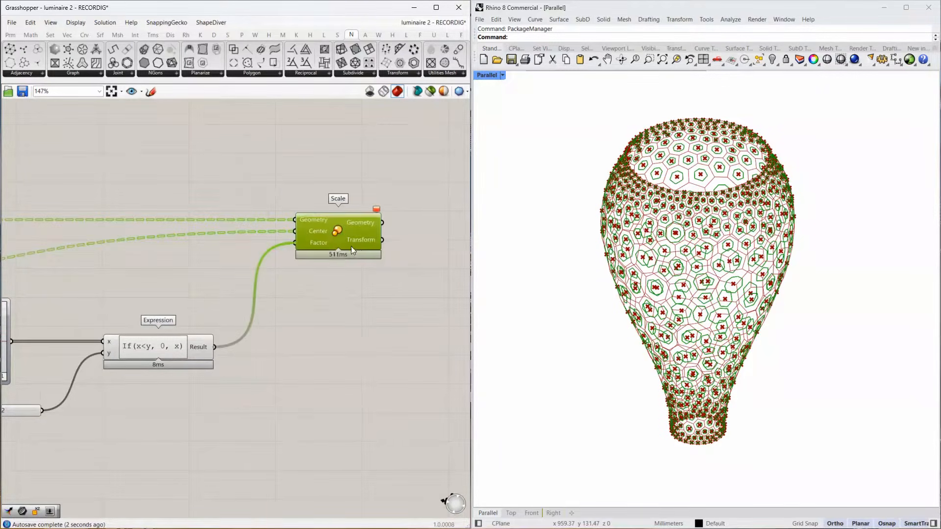
{"action": "right_click", "coordinate": [313, 242]}
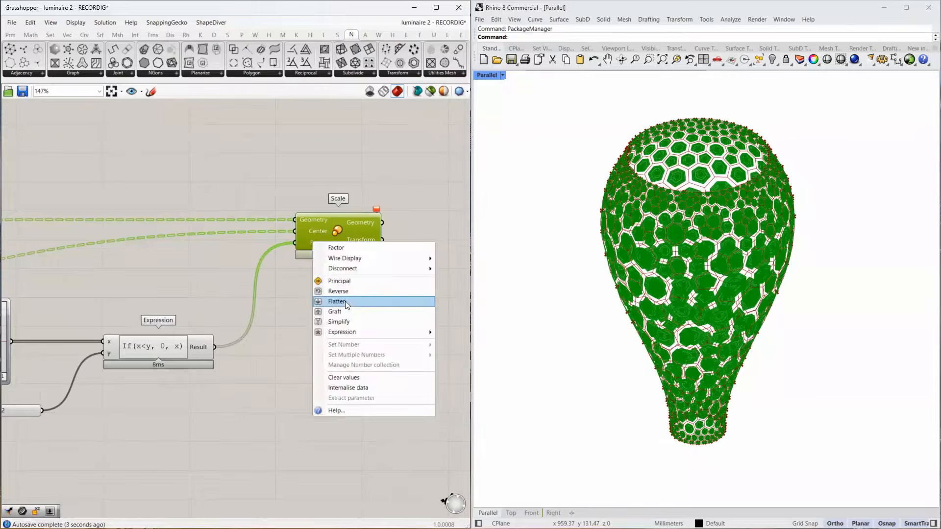
{"action": "left_click", "coordinate": [345, 309]}
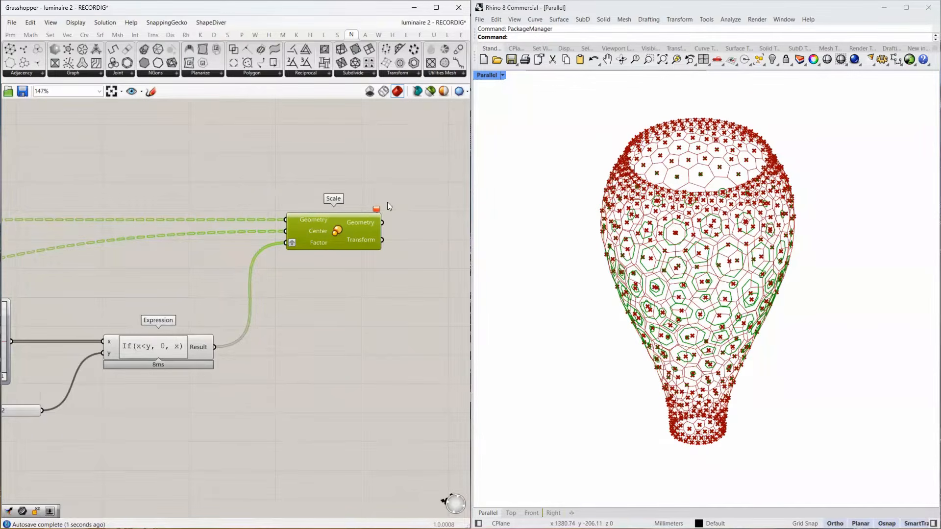
Turn off the preview of all components from Tween Curve and Merge through the Expression, leaving Scale displayed.
{"action": "scroll", "coordinate": [387, 202], "scroll_direction": "down", "scroll_amount": 4}
{"action": "scroll", "coordinate": [326, 193], "scroll_direction": "down", "scroll_amount": 4}
{"action": "left_click_drag", "start_coordinate": [324, 185], "coordinate": [131, 288]}
{"action": "middle_click", "coordinate": [207, 286]}
{"action": "left_click", "coordinate": [237, 255]}
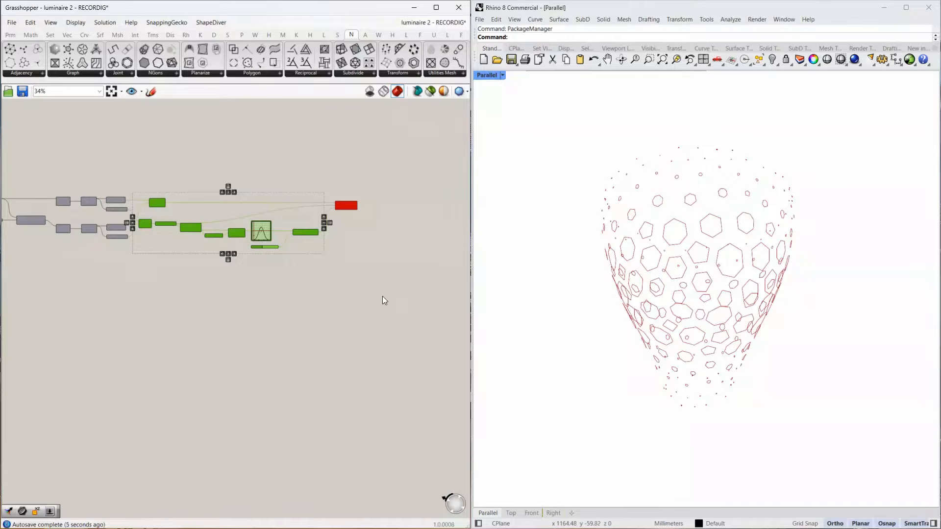
{"action": "right_click_drag", "start_coordinate": [339, 275], "coordinate": [339, 266]}
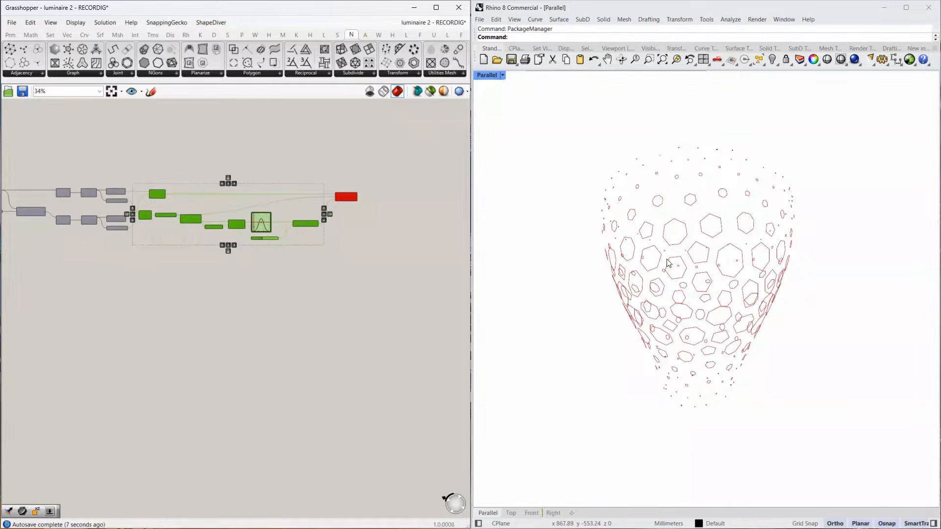
Inspect the scaled outlines from another angle and check the data structure of Scale's Geometry output.
{"action": "right_click_drag", "start_coordinate": [669, 261], "coordinate": [649, 208]}
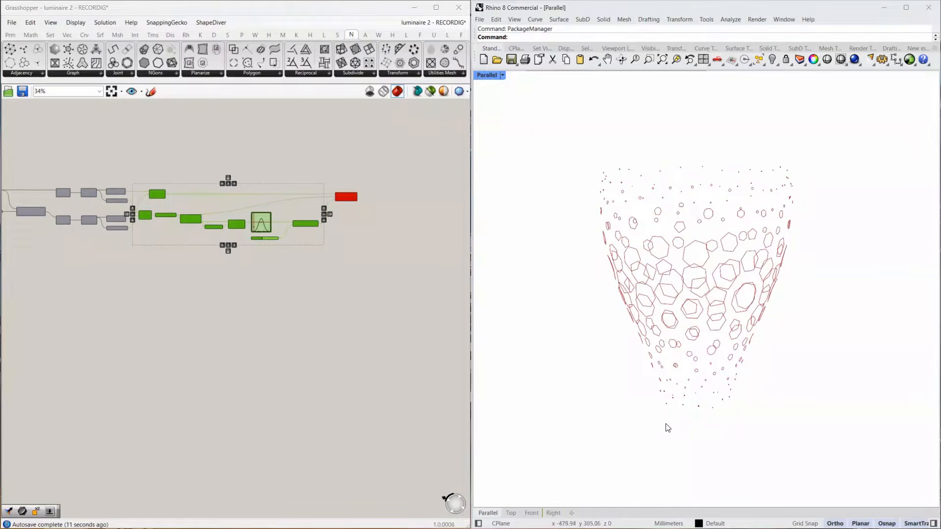
{"action": "scroll", "coordinate": [673, 420], "scroll_direction": "down", "scroll_amount": 2}
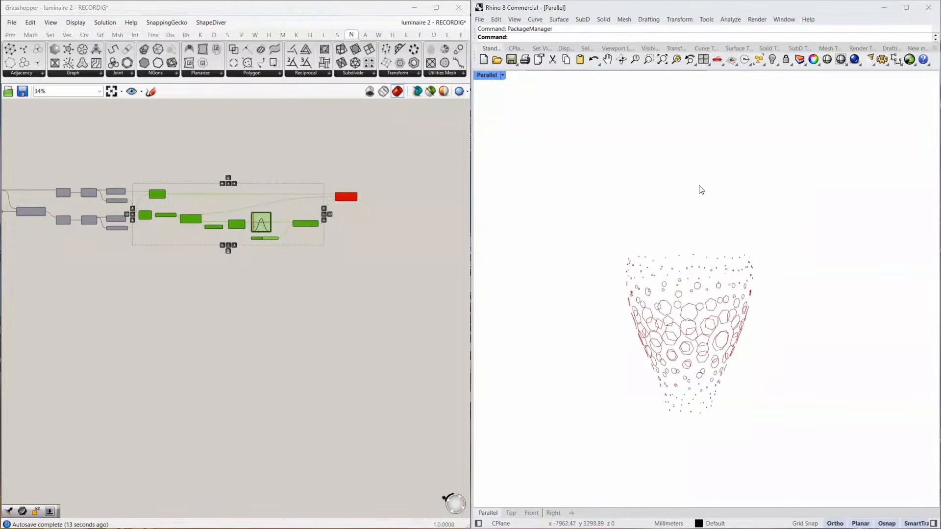
{"action": "scroll", "coordinate": [364, 178], "scroll_direction": "up", "scroll_amount": 1}
{"action": "scroll", "coordinate": [338, 210], "scroll_direction": "up", "scroll_amount": 6}
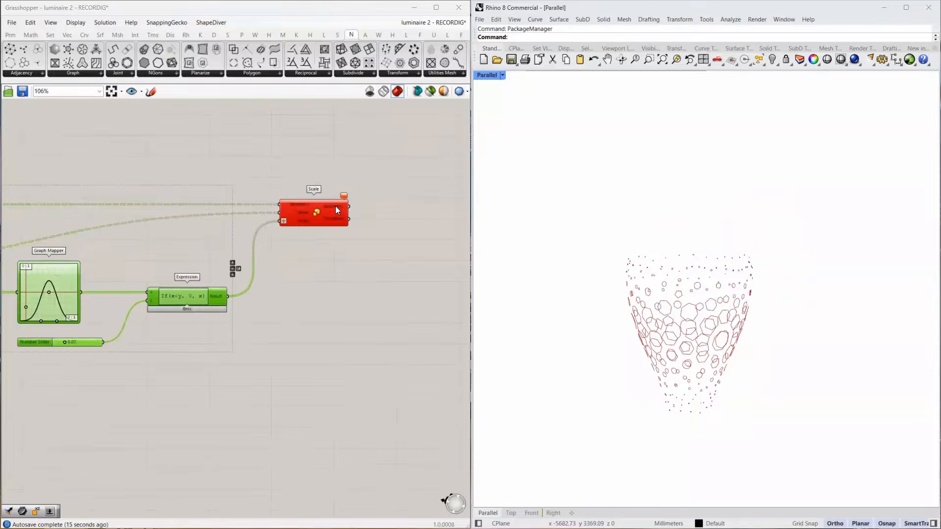
{"action": "scroll", "coordinate": [335, 205], "scroll_direction": "up", "scroll_amount": 4}
{"action": "left_click", "coordinate": [331, 205]}
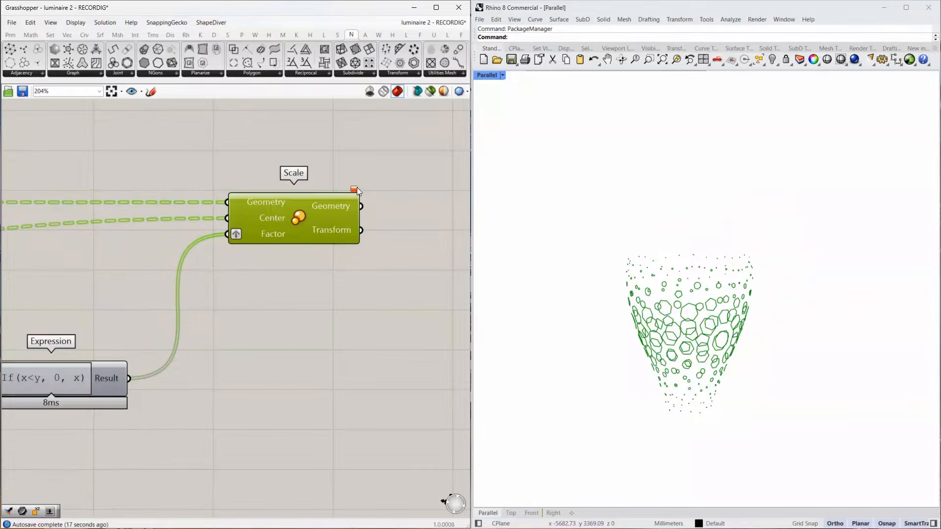
{"action": "mouse_move", "coordinate": [354, 187]}
{"action": "mouse_move", "coordinate": [351, 207]}
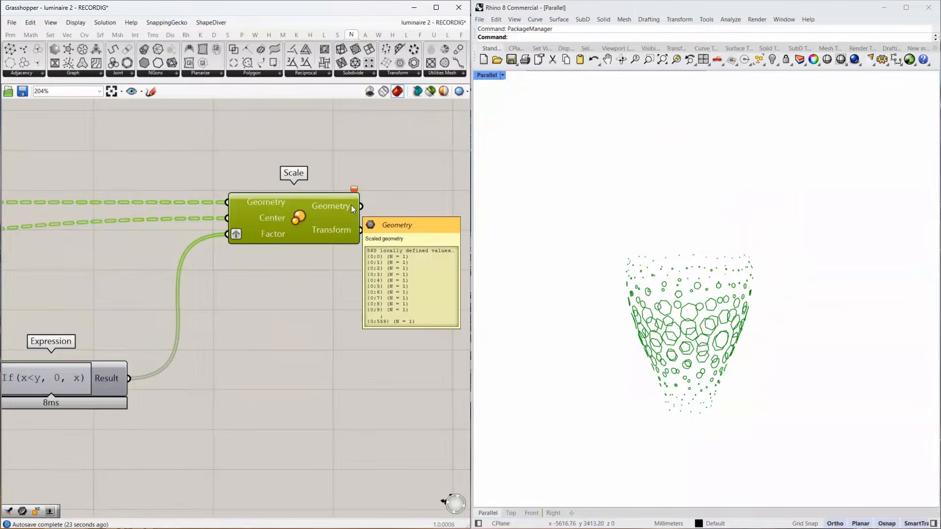
Add a Merge component beyond Scale.
{"action": "right_click_drag", "start_coordinate": [375, 214], "coordinate": [234, 232]}
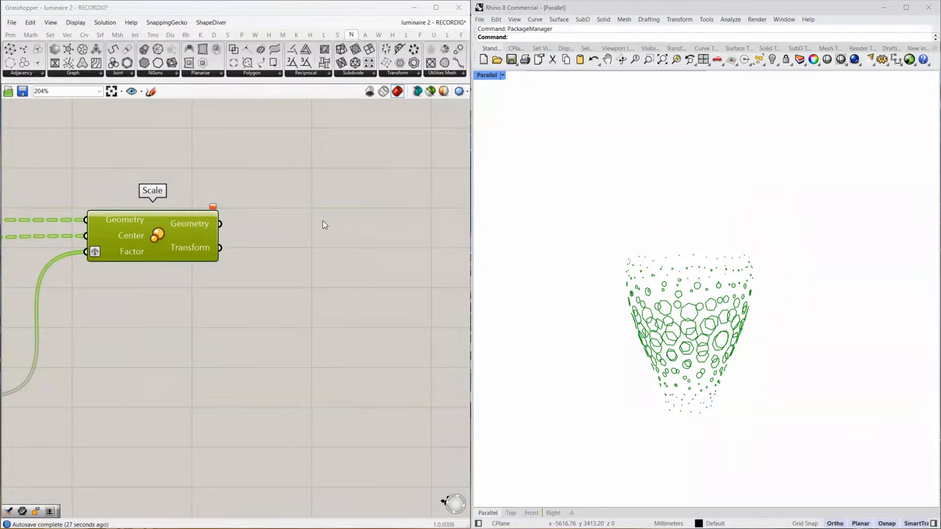
{"action": "double_click", "coordinate": [307, 215]}
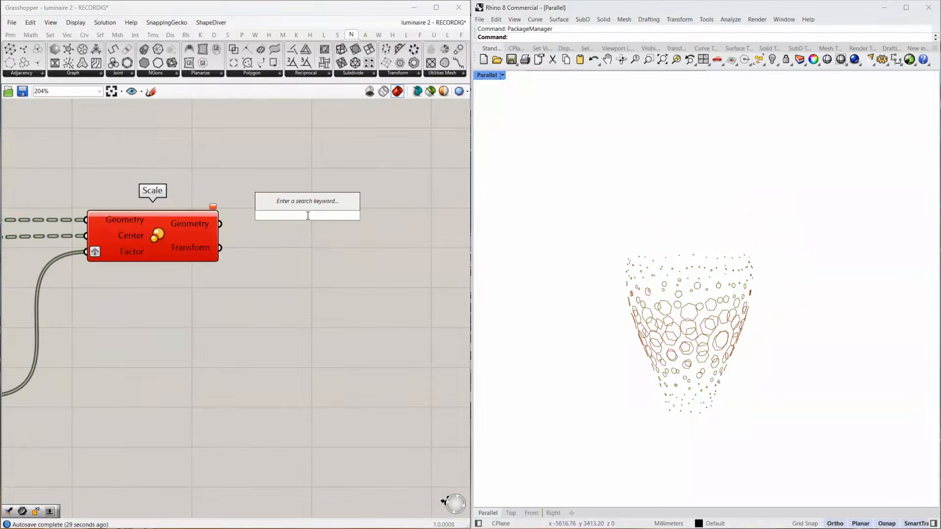
{"action": "type", "text": "merge"}
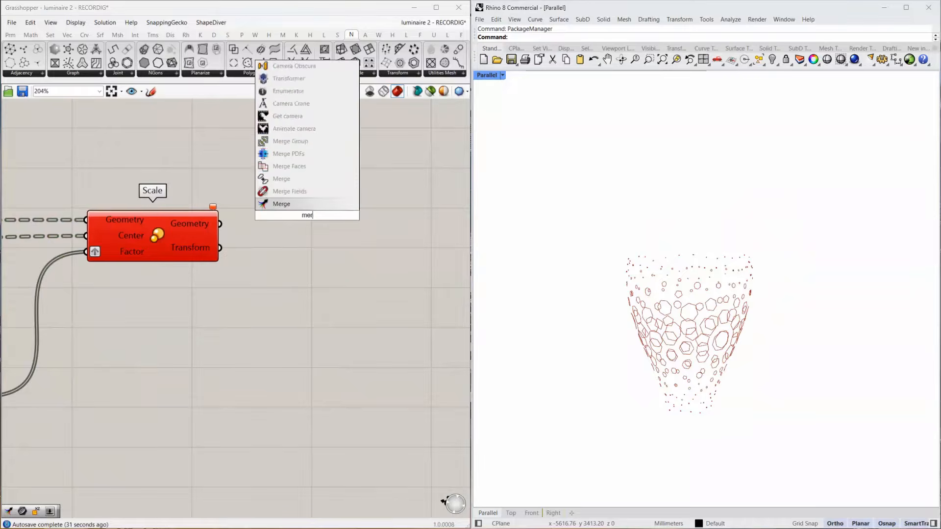
{"action": "key", "text": "Return"}
Wire the upper PolyLine's Polyline output into the new Merge's Data 1 input.
{"action": "scroll", "coordinate": [307, 216], "scroll_direction": "down", "scroll_amount": 4}
{"action": "scroll", "coordinate": [307, 215], "scroll_direction": "down", "scroll_amount": 3}
{"action": "right_click_drag", "start_coordinate": [293, 221], "coordinate": [458, 226]}
{"action": "scroll", "coordinate": [81, 217], "scroll_direction": "up", "scroll_amount": 3}
{"action": "left_click", "coordinate": [60, 215]}
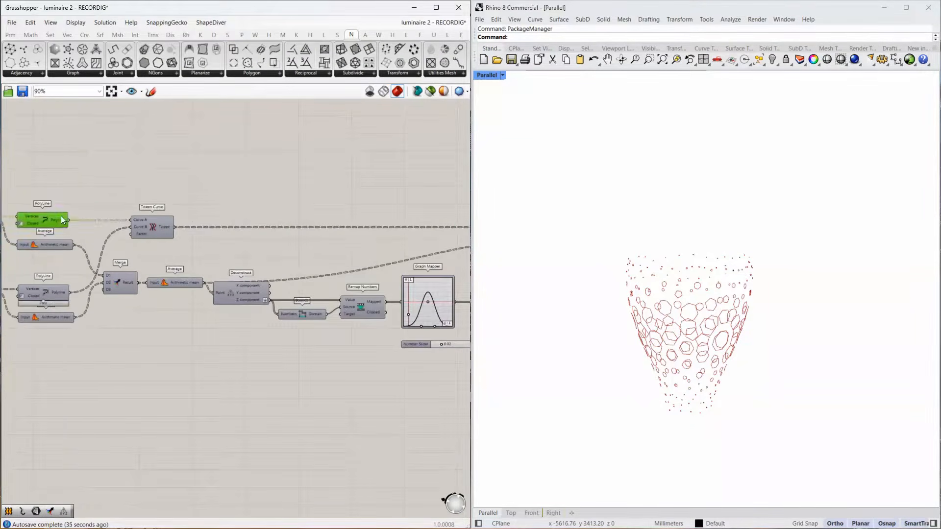
{"action": "scroll", "coordinate": [66, 201], "scroll_direction": "down", "scroll_amount": 2}
{"action": "left_click_drag", "start_coordinate": [479, 208], "coordinate": [442, 213]}
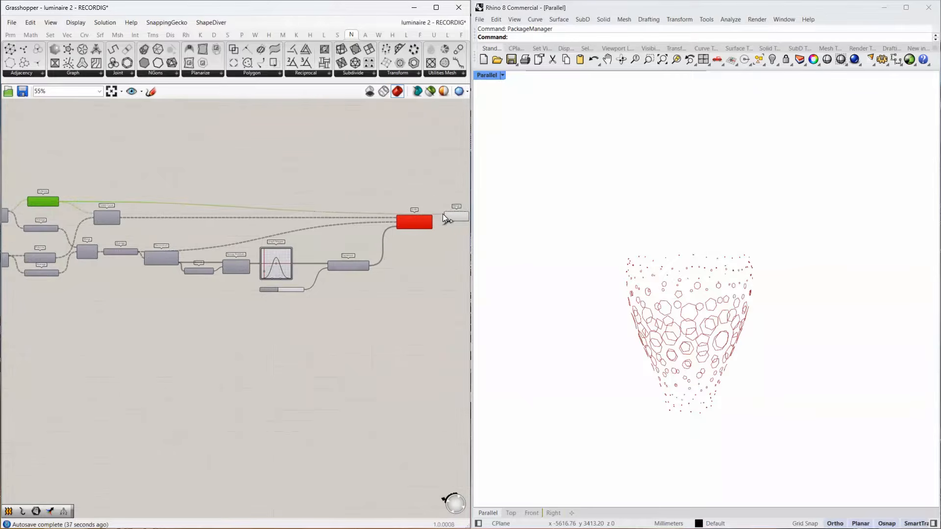
Connect Scale's Geometry output to Merge's Data 2 input.
{"action": "scroll", "coordinate": [450, 214], "scroll_direction": "up", "scroll_amount": 4}
{"action": "left_click", "coordinate": [454, 209]}
{"action": "right_click_drag", "start_coordinate": [454, 209], "coordinate": [295, 225]}
{"action": "scroll", "coordinate": [267, 226], "scroll_direction": "up", "scroll_amount": 4}
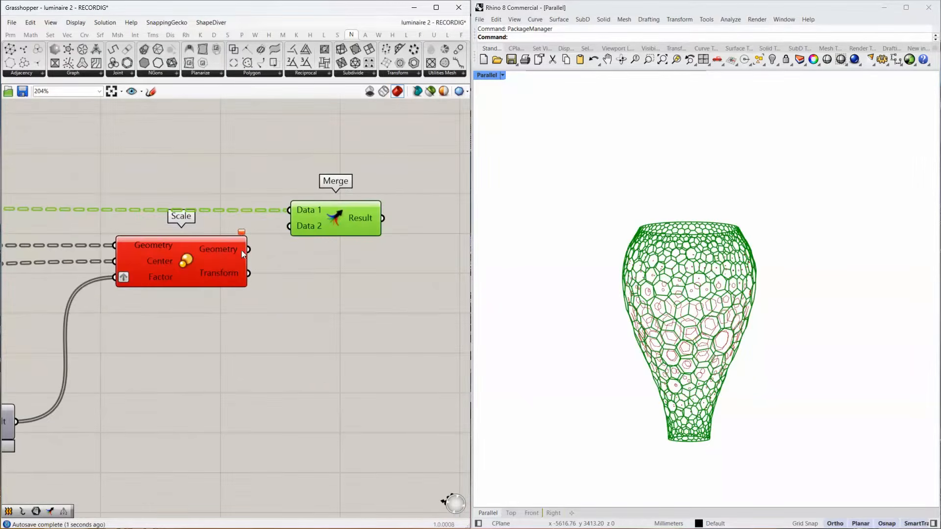
{"action": "left_click_drag", "start_coordinate": [289, 225], "coordinate": [289, 225]}
Wire the lower PolyLine's output into Merge's D3 input and remove the unused D4 input.
{"action": "scroll", "coordinate": [378, 237], "scroll_direction": "down", "scroll_amount": 10}
{"action": "scroll", "coordinate": [79, 255], "scroll_direction": "up", "scroll_amount": 5}
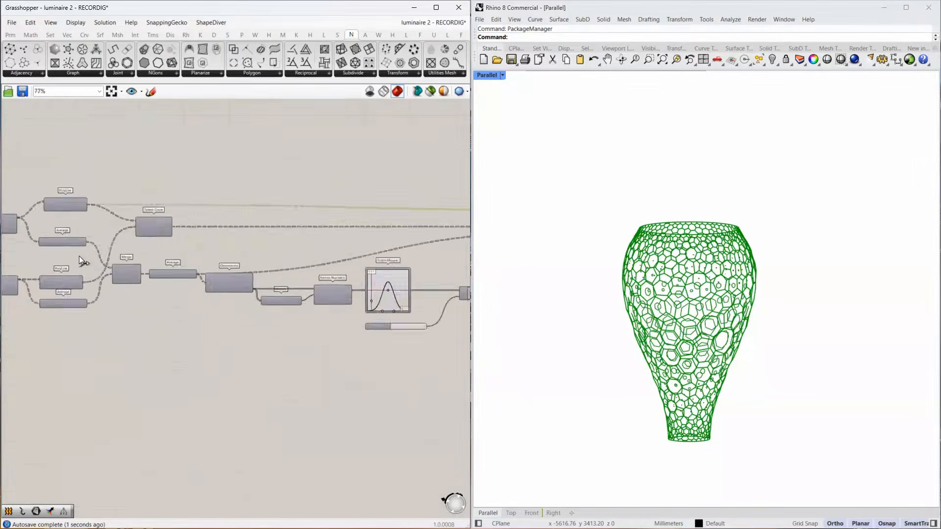
{"action": "scroll", "coordinate": [81, 282], "scroll_direction": "down", "scroll_amount": 3}
{"action": "right_click_drag", "start_coordinate": [467, 249], "coordinate": [433, 249]}
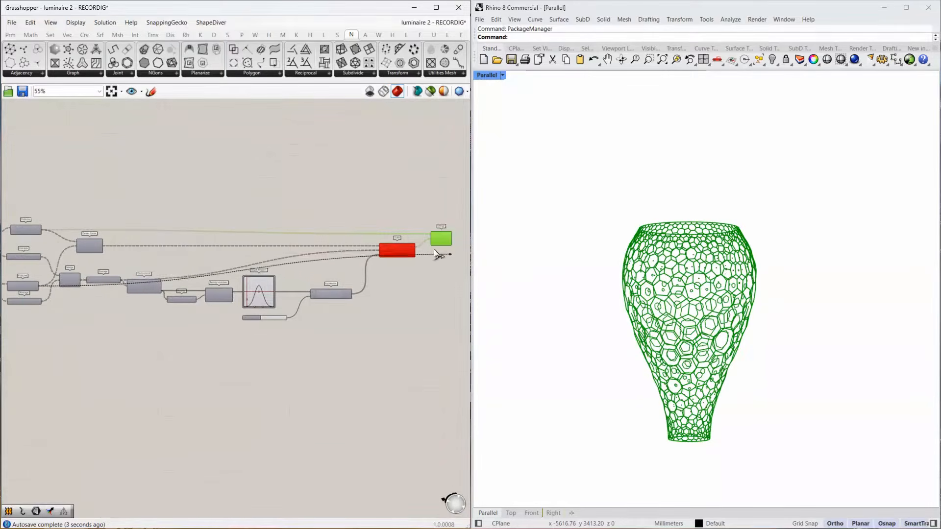
{"action": "left_click_drag", "start_coordinate": [430, 243], "coordinate": [430, 244]}
{"action": "right_click_drag", "start_coordinate": [423, 252], "coordinate": [274, 282]}
{"action": "scroll", "coordinate": [289, 272], "scroll_direction": "up", "scroll_amount": 10}
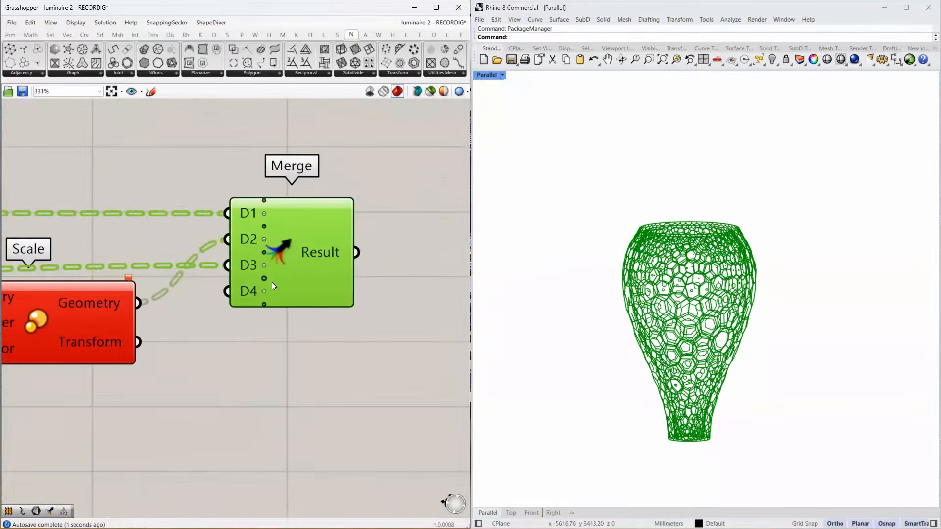
{"action": "left_click", "coordinate": [263, 291]}
Add a Clean Tree component after Merge and connect Merge's Result to its Tree input.
{"action": "mouse_move", "coordinate": [328, 254]}
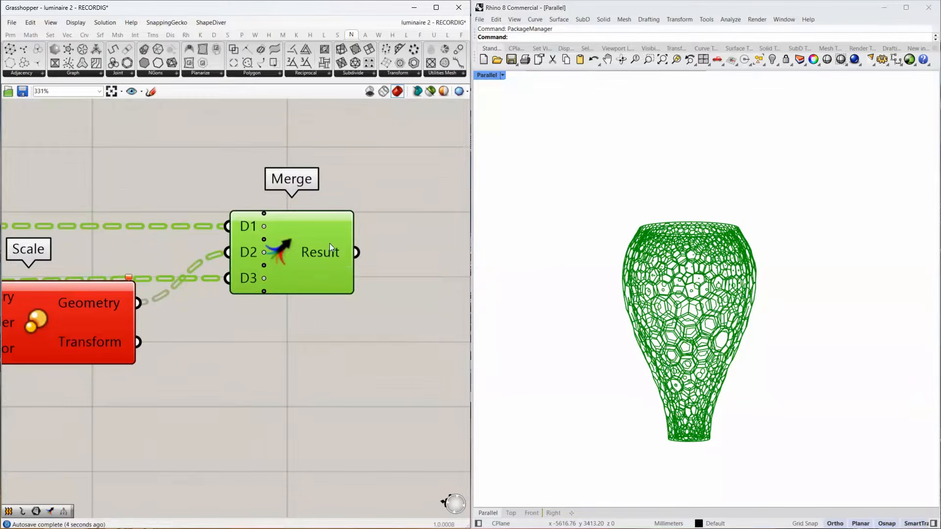
{"action": "right_click_drag", "start_coordinate": [329, 243], "coordinate": [211, 280]}
{"action": "double_click", "coordinate": [261, 280]}
{"action": "type", "text": "clean tree"}
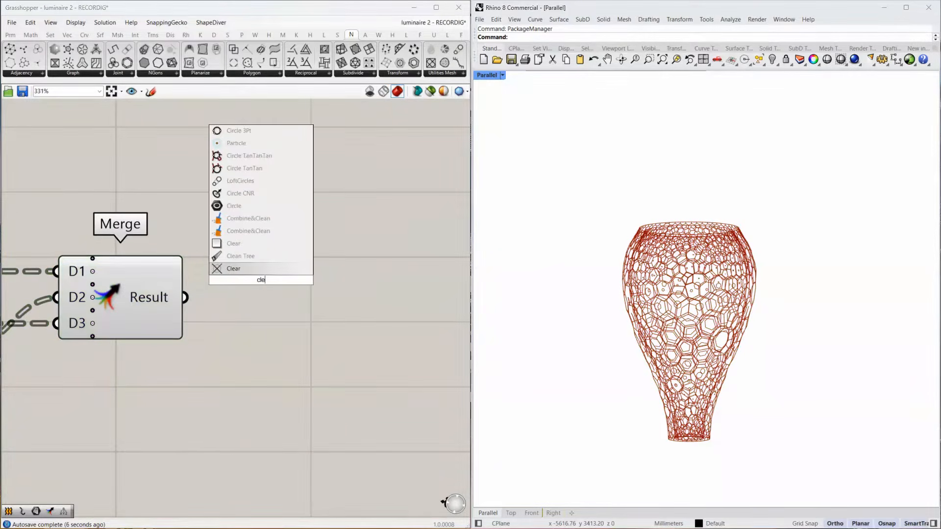
{"action": "key", "text": "Return"}
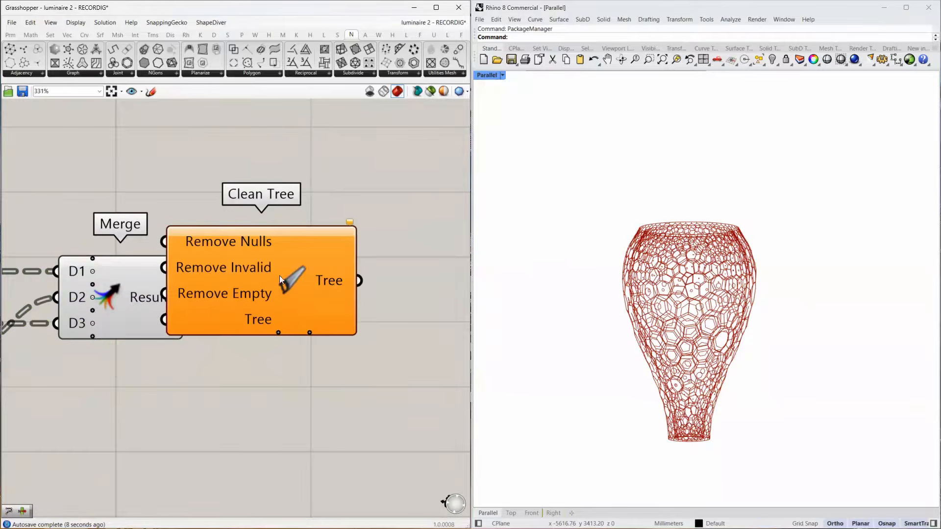
{"action": "left_click_drag", "start_coordinate": [280, 275], "coordinate": [365, 257]}
{"action": "left_click_drag", "start_coordinate": [219, 298], "coordinate": [263, 299]}
{"action": "left_click_drag", "start_coordinate": [331, 292], "coordinate": [320, 282]}
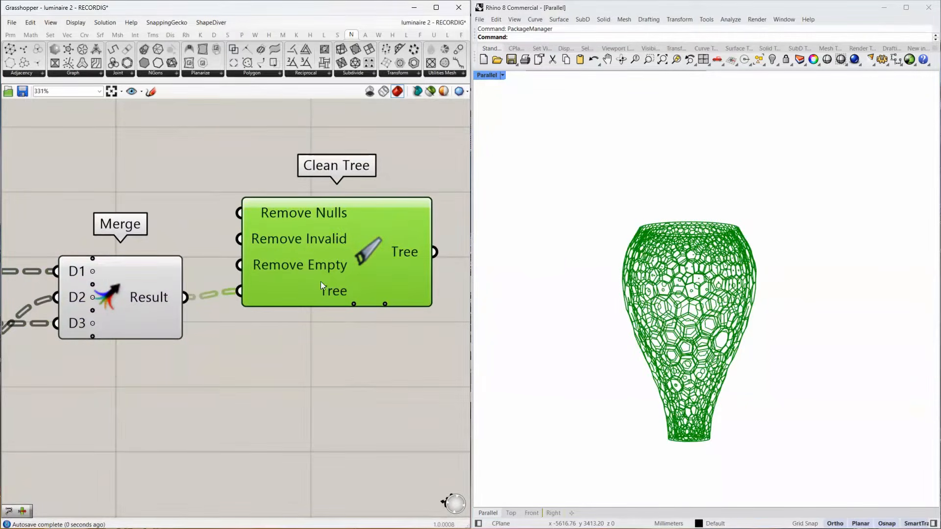
Invert Clean Tree's Remove Empty input and check the data structure of its Tree output.
{"action": "mouse_move", "coordinate": [397, 250]}
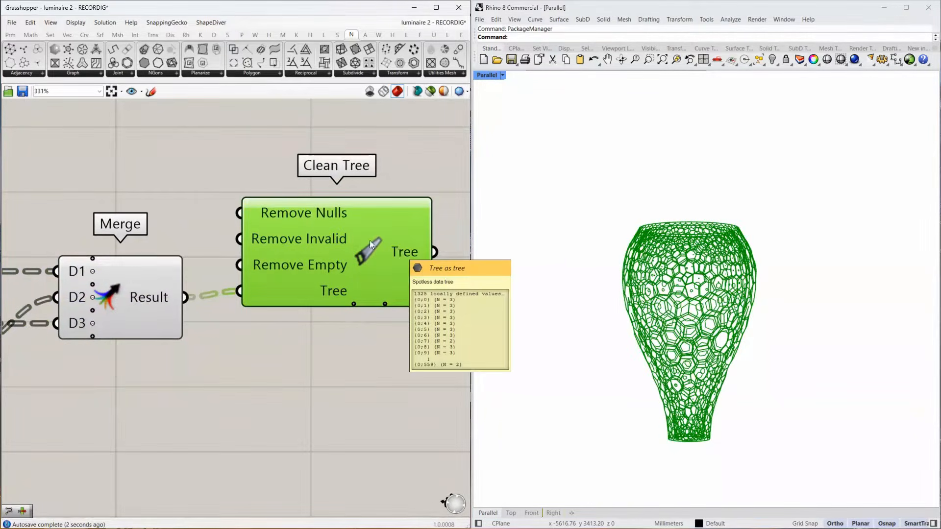
{"action": "right_click", "coordinate": [289, 269]}
{"action": "left_click", "coordinate": [334, 346]}
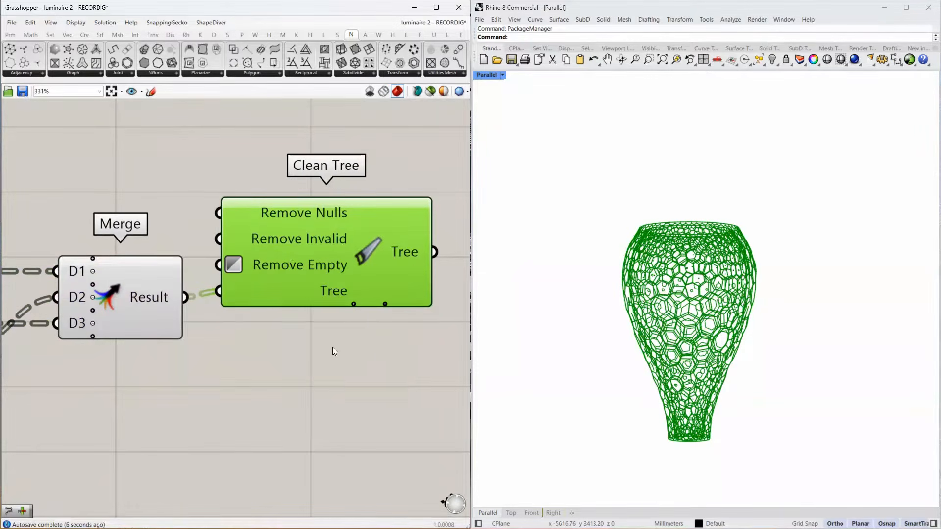
{"action": "right_click_drag", "start_coordinate": [332, 347], "coordinate": [191, 284]}
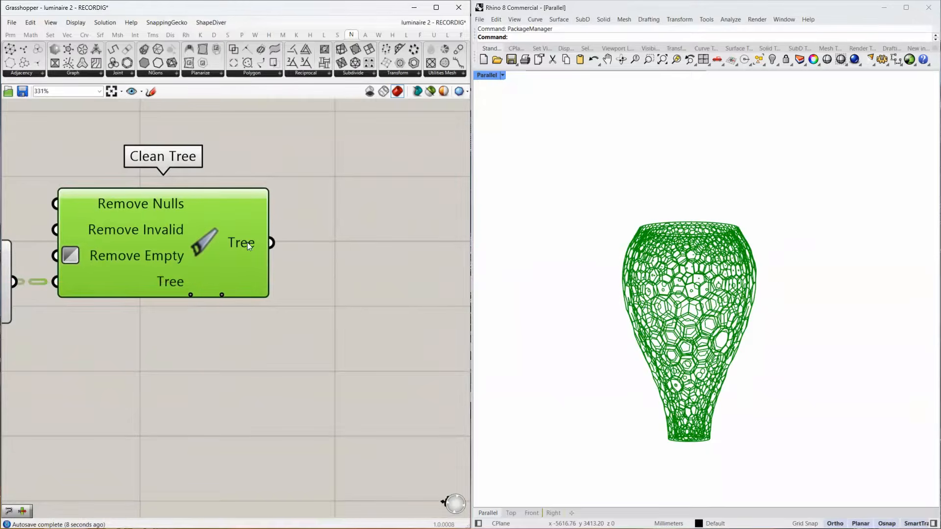
{"action": "mouse_move", "coordinate": [250, 241]}
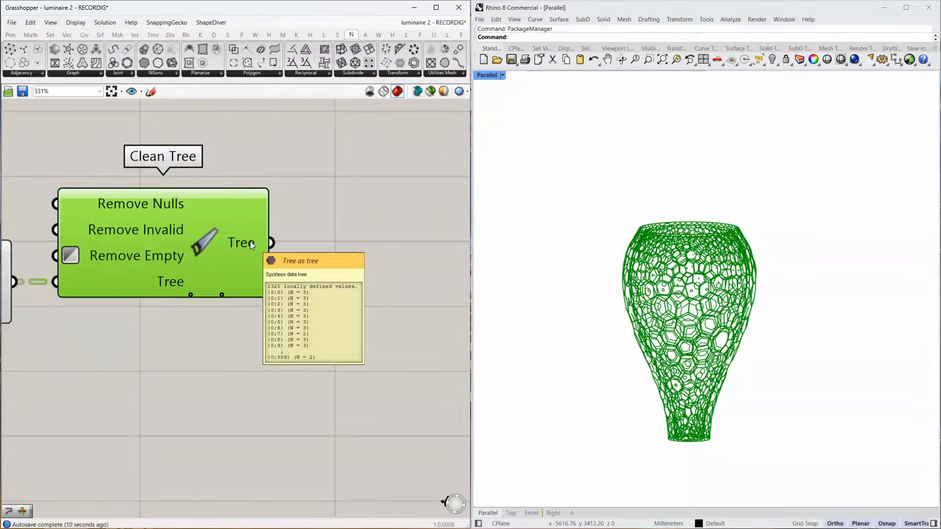
Add a Prune Tree component and connect Clean Tree's Tree output to its Tree input.
{"action": "scroll", "coordinate": [250, 241], "scroll_direction": "down", "scroll_amount": 3}
{"action": "double_click", "coordinate": [369, 250]}
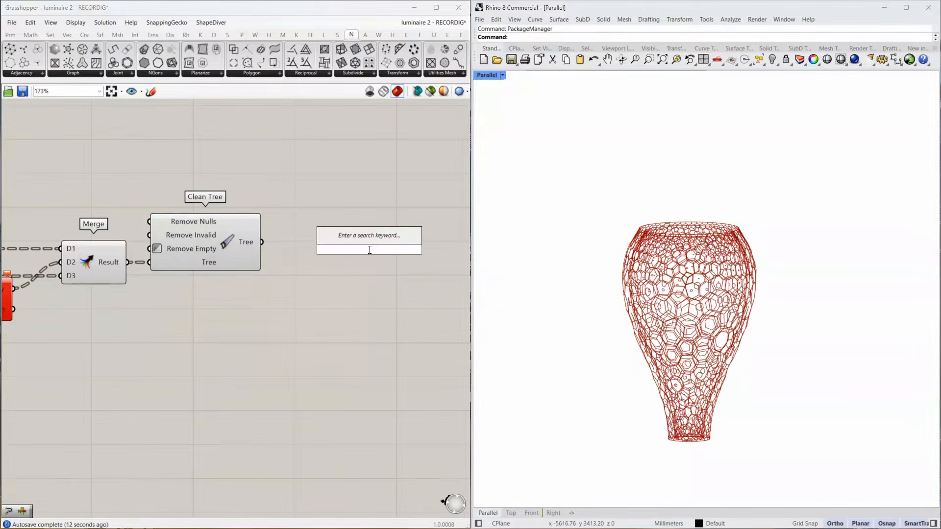
{"action": "type", "text": "prine"}
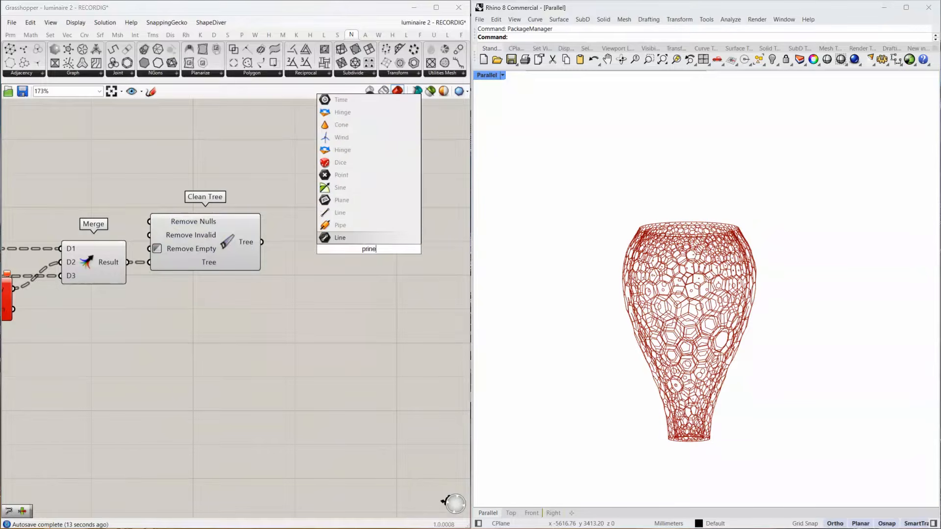
{"action": "key", "text": "BackSpace"}
{"action": "key", "text": "BackSpace"}
{"action": "key", "text": "BackSpace"}
{"action": "type", "text": "une"}
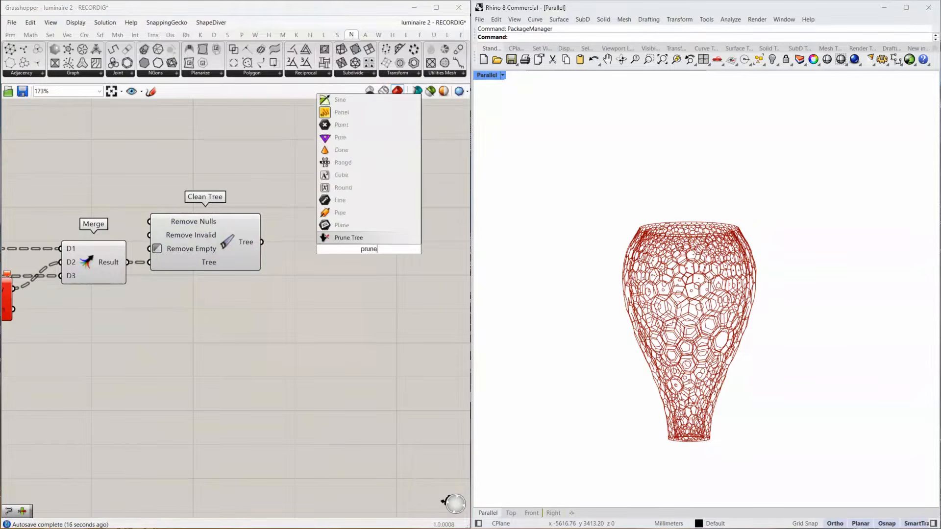
{"action": "left_click", "coordinate": [365, 239]}
{"action": "left_click_drag", "start_coordinate": [273, 242], "coordinate": [376, 254]}
Add a panel containing 3 and connect it to both the Minimum and Maximum inputs of Prune Tree.
{"action": "double_click", "coordinate": [302, 278]}
{"action": "type", "text": "\"3"}
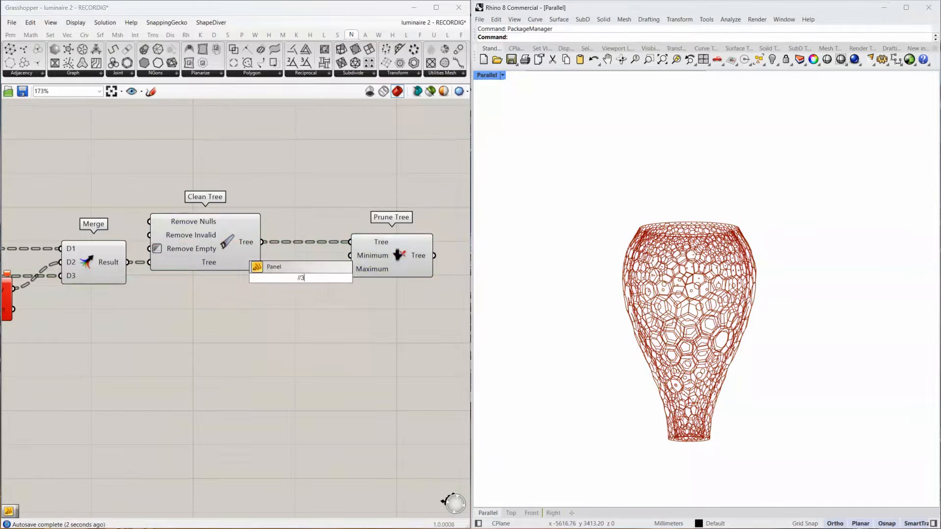
{"action": "key", "text": "Return"}
{"action": "scroll", "coordinate": [319, 275], "scroll_direction": "up", "scroll_amount": 3}
{"action": "left_click_drag", "start_coordinate": [311, 282], "coordinate": [369, 244]}
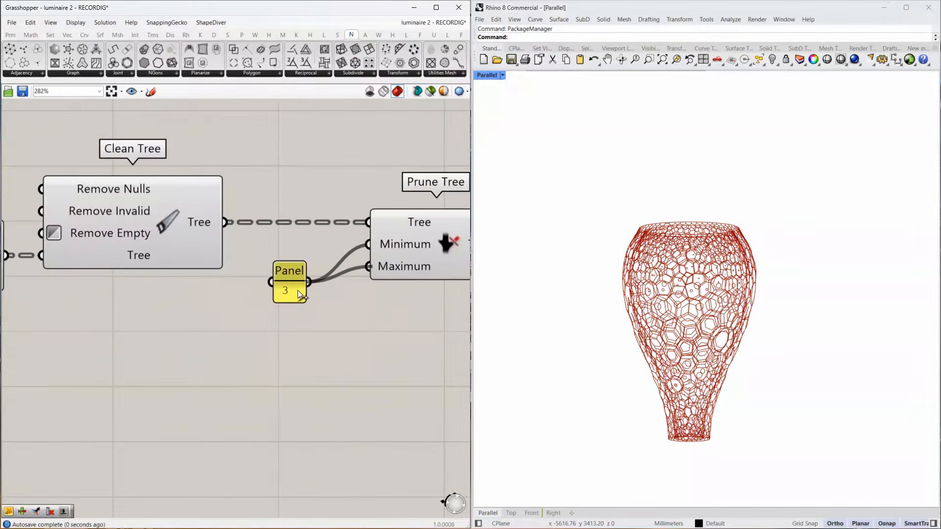
{"action": "scroll", "coordinate": [683, 303], "scroll_direction": "up", "scroll_amount": 5}
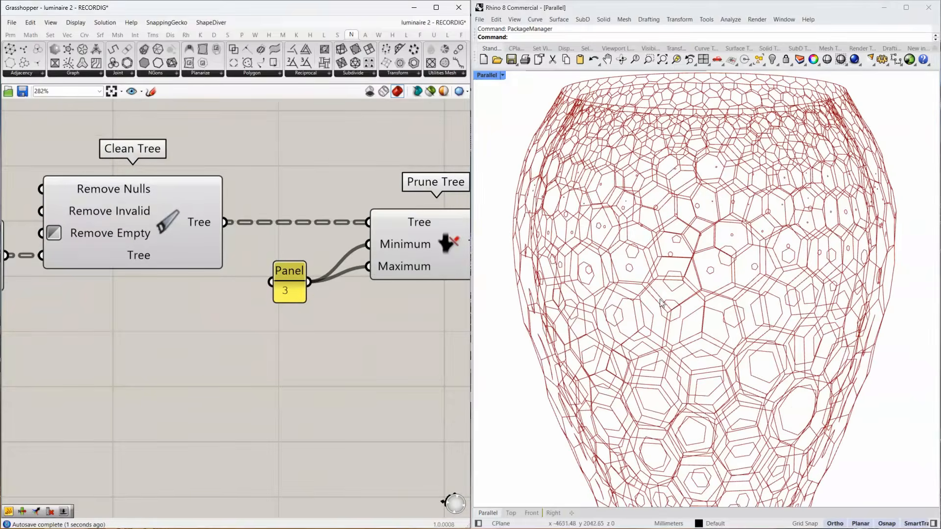
{"action": "scroll", "coordinate": [658, 317], "scroll_direction": "down", "scroll_amount": 2}
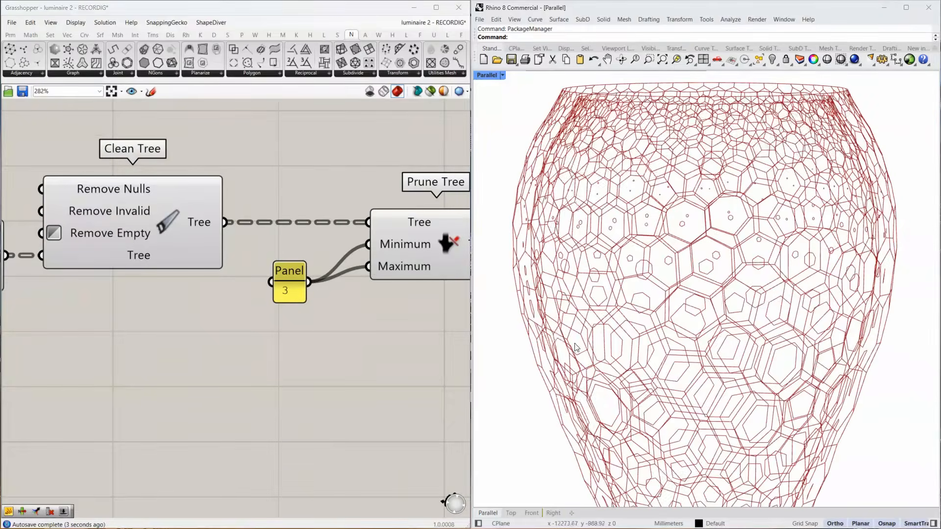
{"action": "scroll", "coordinate": [274, 240], "scroll_direction": "down", "scroll_amount": 3}
Duplicate the Prune Tree and its panel below the originals and set the copied panel's value to 2.
{"action": "left_click_drag", "start_coordinate": [356, 192], "coordinate": [282, 274]}
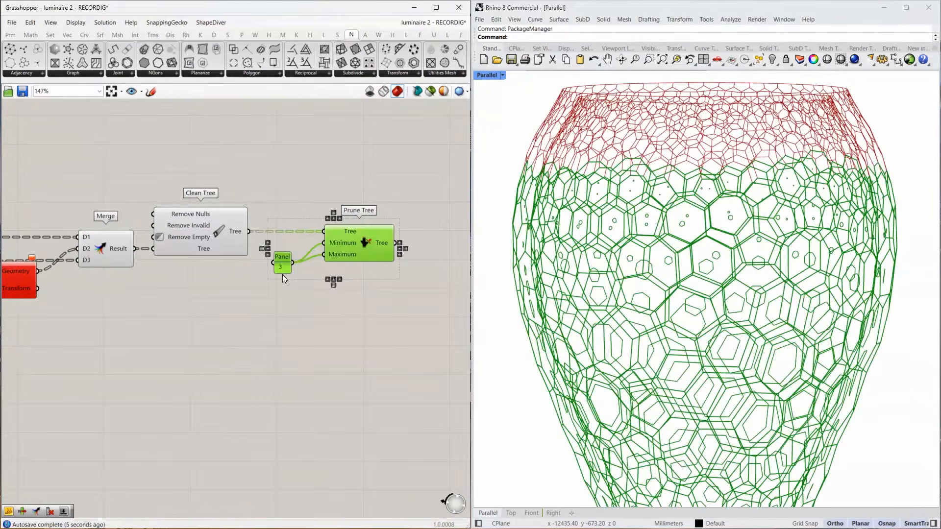
{"action": "left_click_drag", "start_coordinate": [328, 256], "coordinate": [327, 345], "text": "alt"}
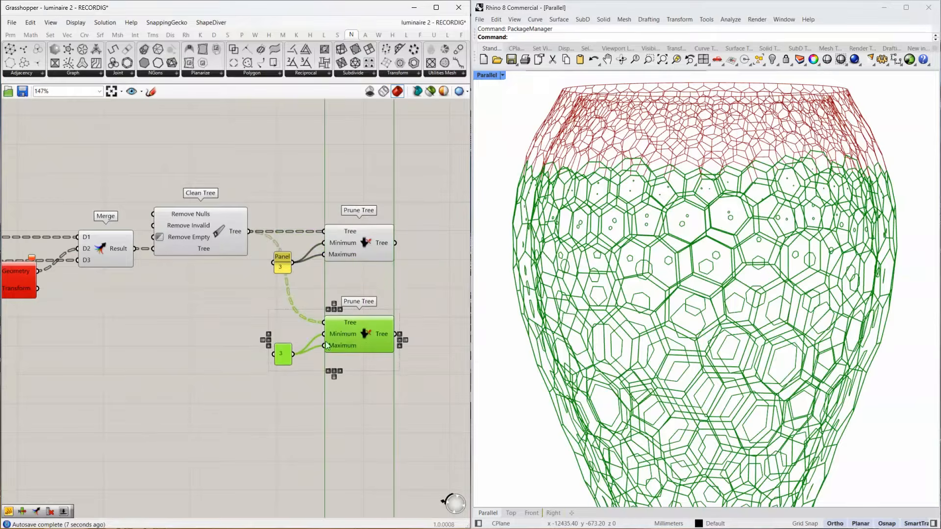
{"action": "double_click", "coordinate": [283, 353]}
{"action": "left_click", "coordinate": [311, 449]}
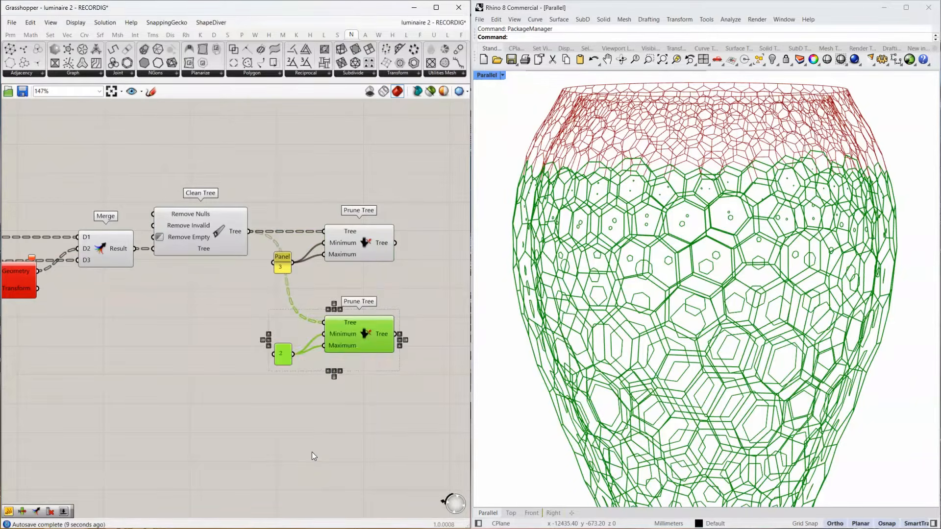
{"action": "left_click", "coordinate": [351, 397]}
{"action": "scroll", "coordinate": [654, 101], "scroll_direction": "up", "scroll_amount": 5}
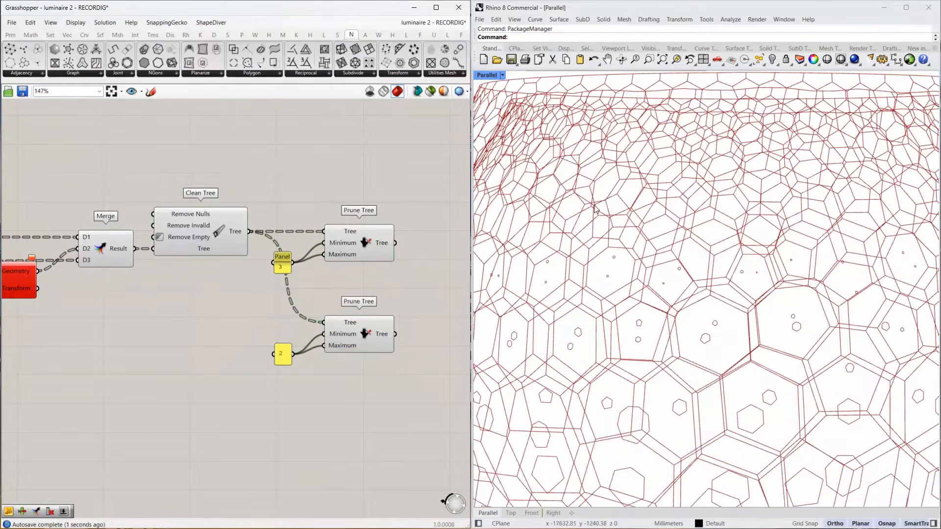
{"action": "scroll", "coordinate": [558, 188], "scroll_direction": "down", "scroll_amount": 10}
Add an Explode component beside the upper Prune Tree and connect that Prune Tree's output to its Curve input.
{"action": "right_click_drag", "start_coordinate": [329, 264], "coordinate": [179, 265]}
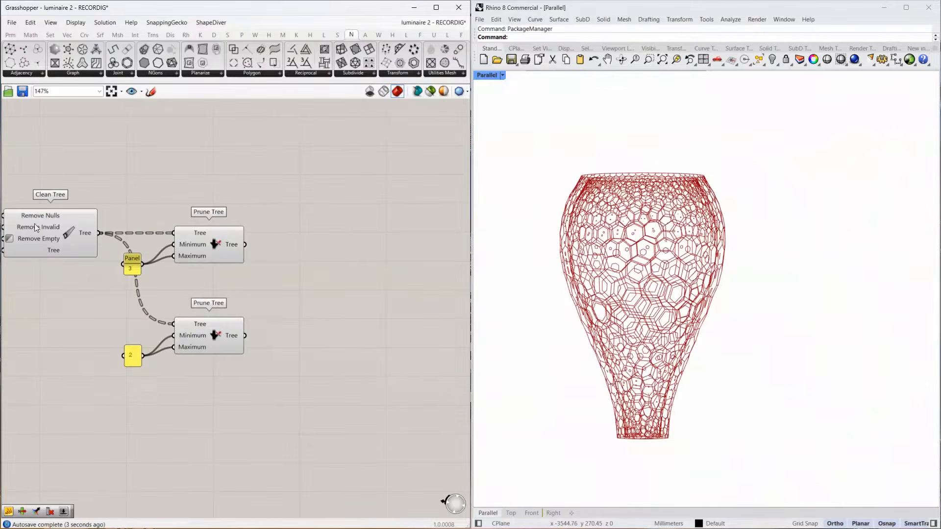
{"action": "left_click", "coordinate": [229, 243]}
{"action": "scroll", "coordinate": [626, 237], "scroll_direction": "up", "scroll_amount": 10}
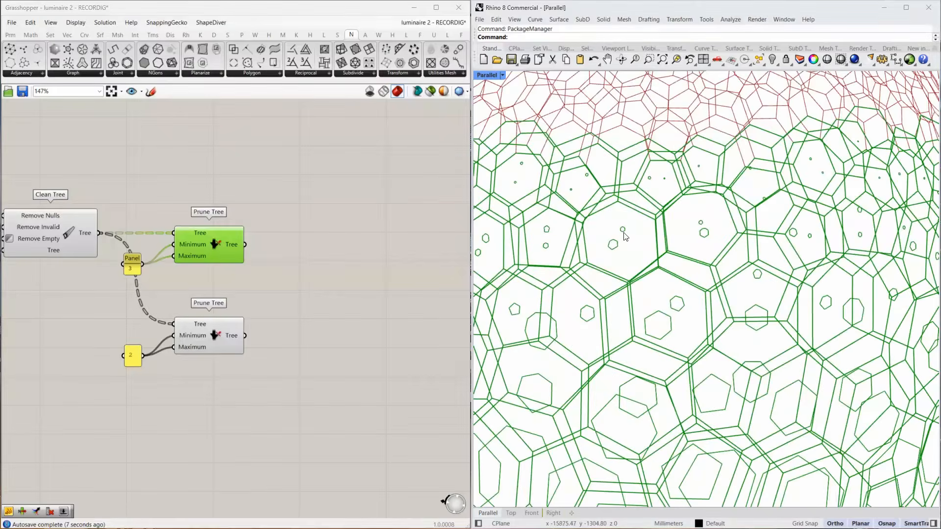
{"action": "mouse_move", "coordinate": [227, 243]}
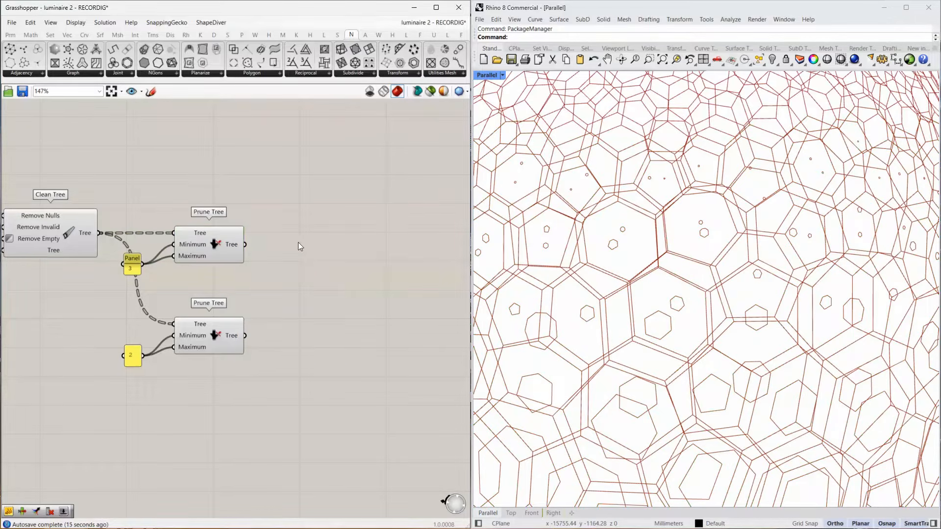
{"action": "double_click", "coordinate": [298, 242]}
{"action": "type", "text": "explode"}
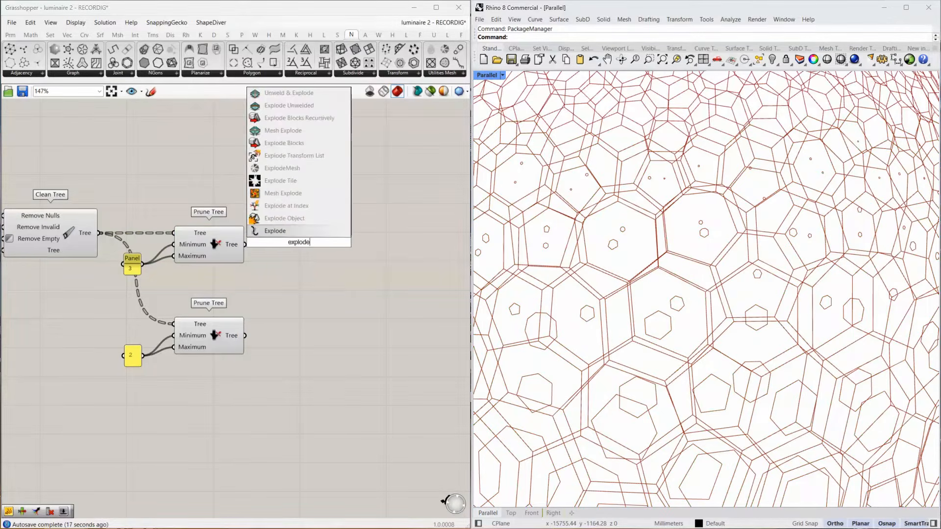
{"action": "left_click", "coordinate": [303, 230]}
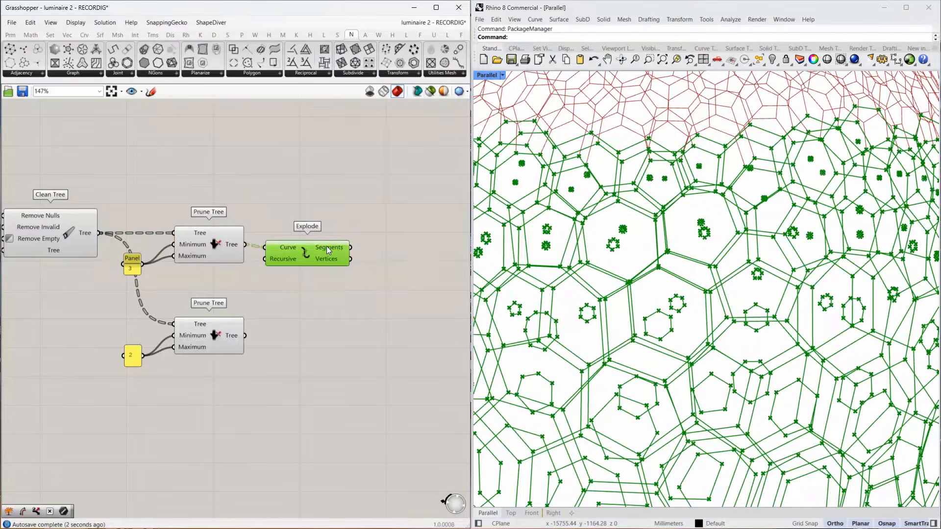
{"action": "right_click", "coordinate": [325, 246]}
{"action": "left_click", "coordinate": [313, 238]}
{"action": "left_click_drag", "start_coordinate": [314, 242], "coordinate": [315, 239]}
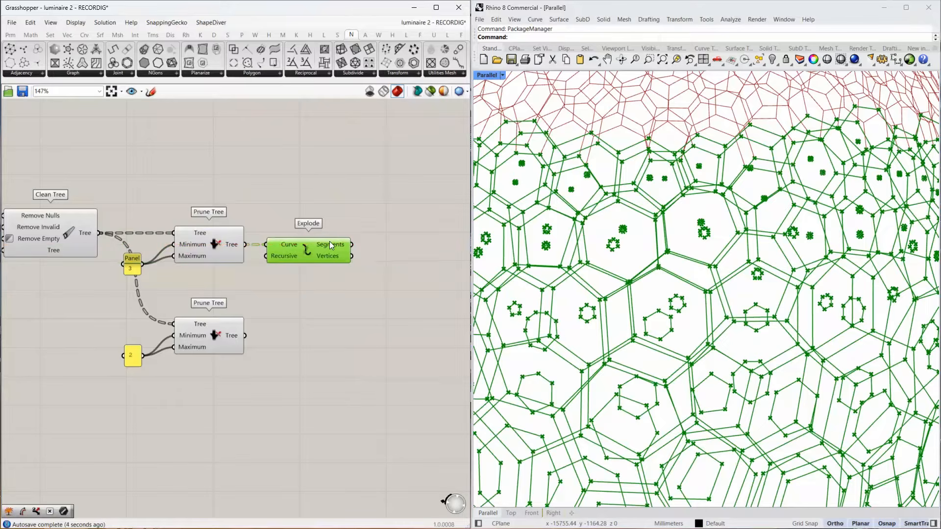
Apply Simplify and Graft to Explode's Segments output and check its data structure.
{"action": "right_click", "coordinate": [331, 245]}
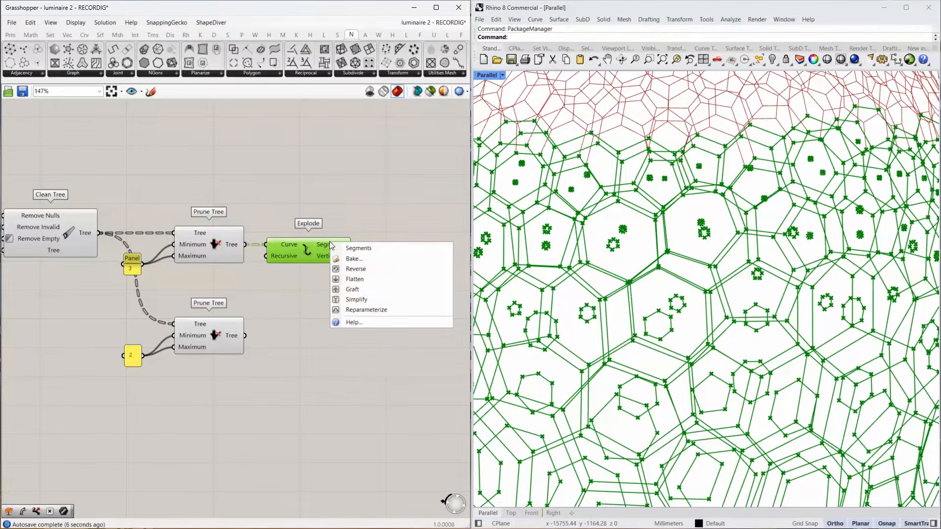
{"action": "left_click", "coordinate": [383, 298]}
{"action": "right_click_drag", "start_coordinate": [340, 246], "coordinate": [209, 249]}
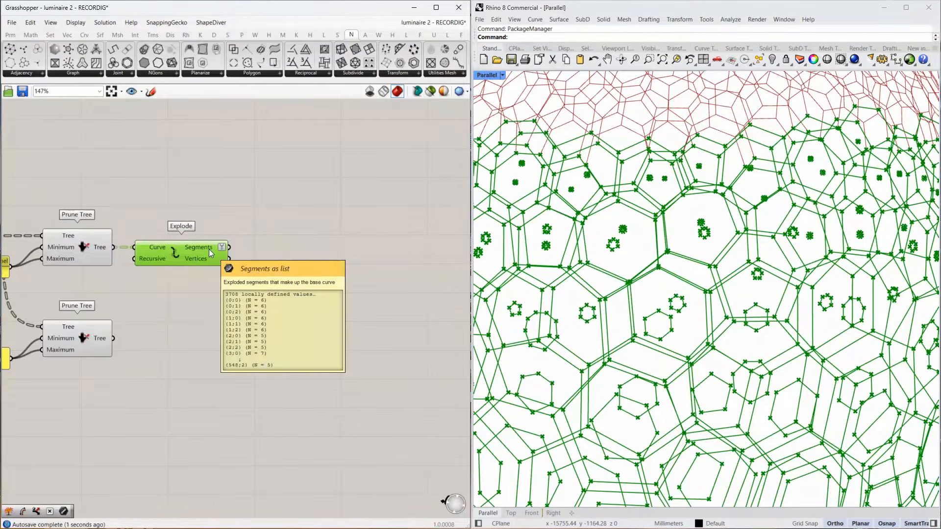
{"action": "right_click", "coordinate": [208, 248]}
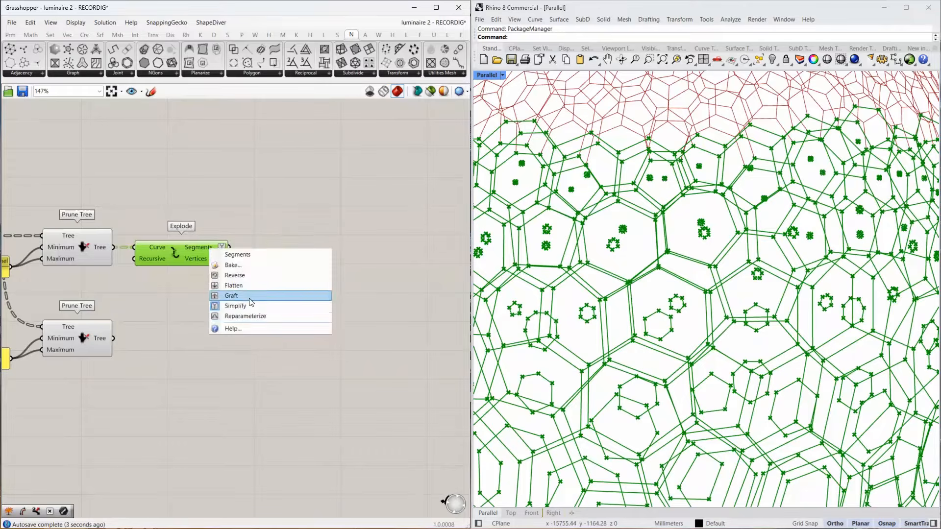
{"action": "left_click", "coordinate": [231, 296]}
{"action": "mouse_move", "coordinate": [213, 244]}
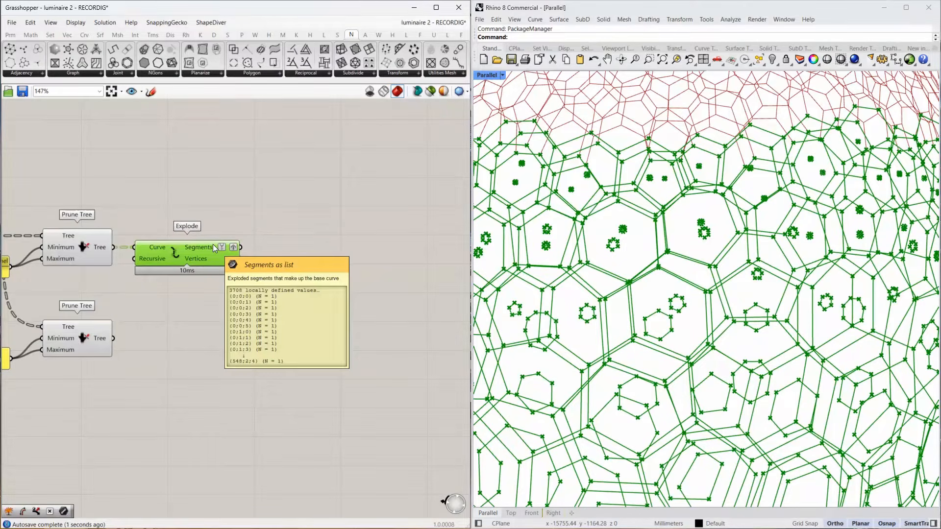
Add a Path Mapper after Explode, feed it the Segments output and create an {A;B;C} to {A;B;C} mapping.
{"action": "double_click", "coordinate": [287, 243]}
{"action": "type", "text": "path mapper"}
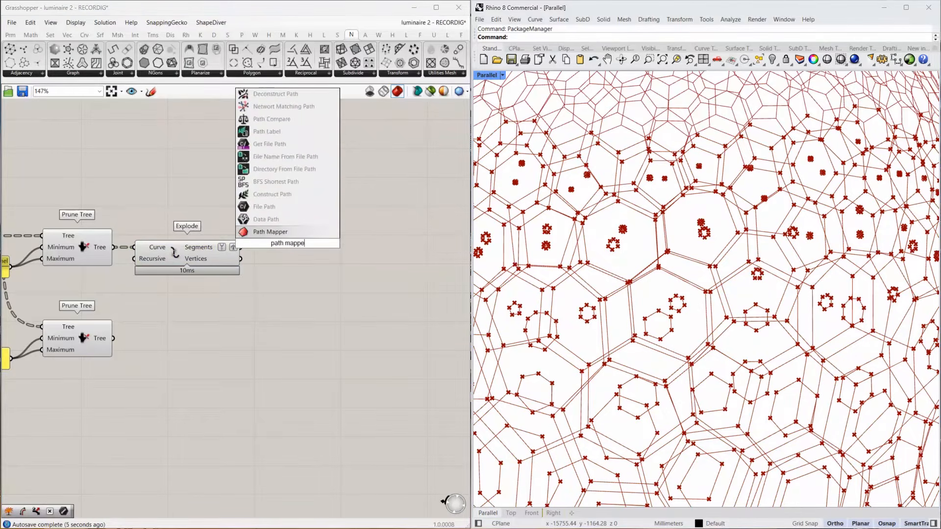
{"action": "key", "text": "Return"}
{"action": "left_click_drag", "start_coordinate": [241, 247], "coordinate": [277, 245]}
{"action": "right_click", "coordinate": [277, 245]}
{"action": "left_click", "coordinate": [334, 262]}
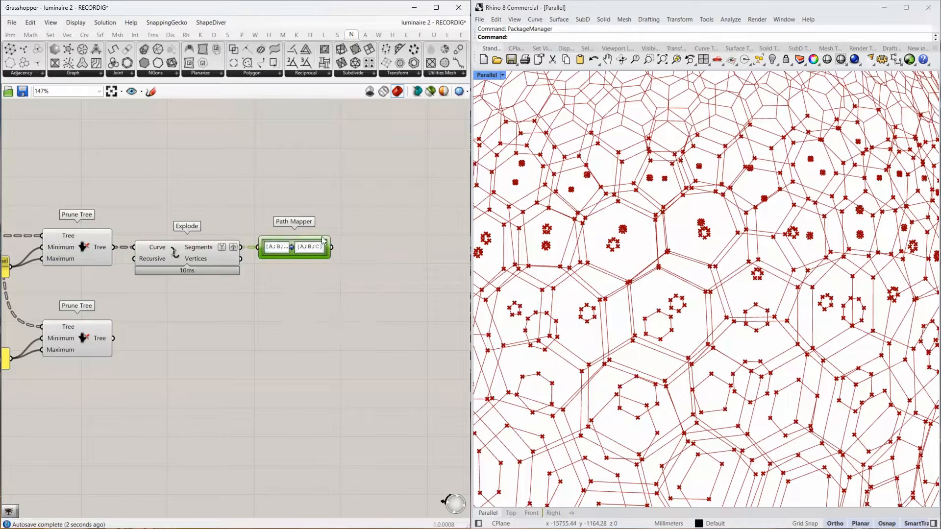
Change the Path Mapper's target mapping to {A;C;B}.
{"action": "double_click", "coordinate": [320, 248]}
{"action": "double_click", "coordinate": [333, 167]}
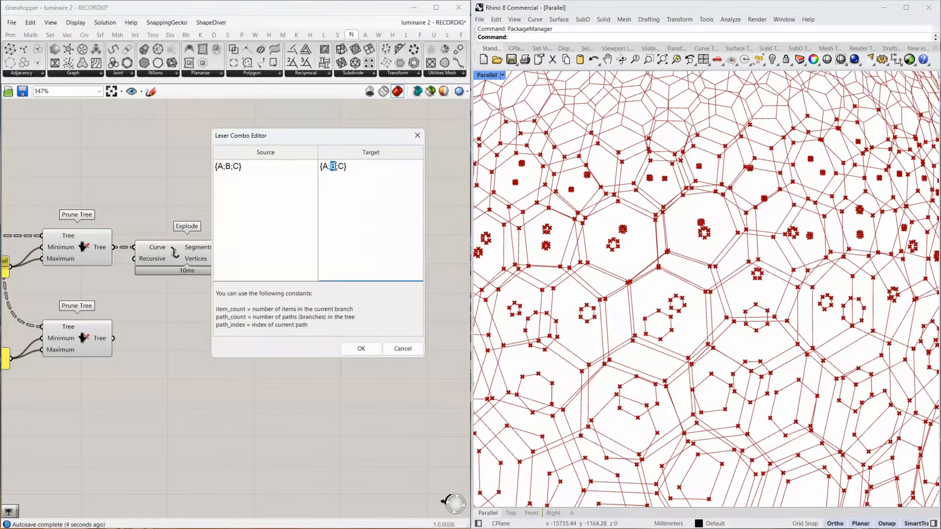
{"action": "type", "text": "C;B"}
{"action": "left_click", "coordinate": [361, 348]}
Add a Trim Tree component and connect the Path Mapper's output to its Tree input.
{"action": "double_click", "coordinate": [384, 244]}
{"action": "type", "text": "t"}
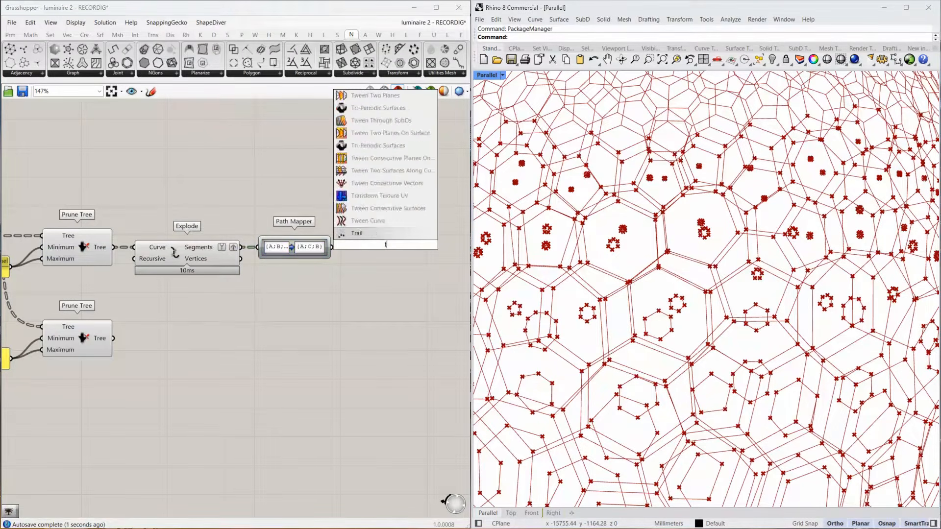
{"action": "type", "text": "rim tree"}
{"action": "key", "text": "Return"}
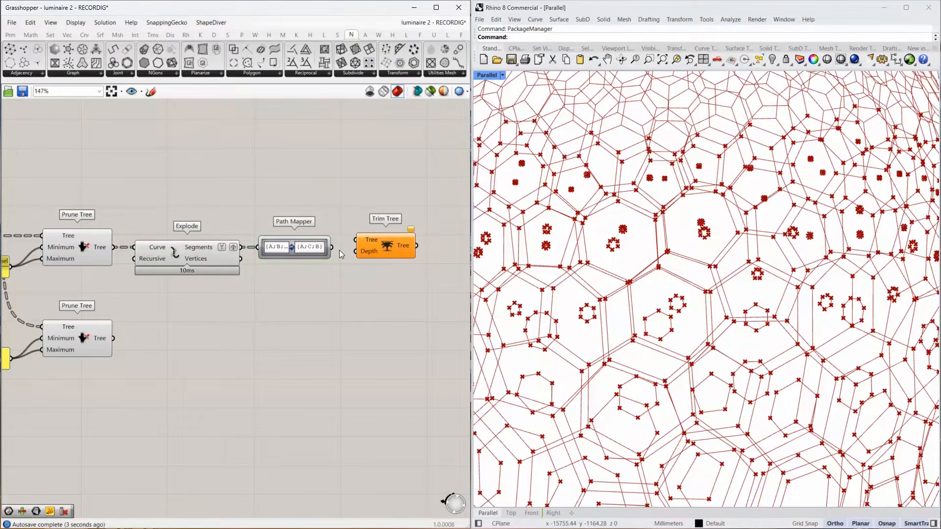
{"action": "left_click_drag", "start_coordinate": [332, 248], "coordinate": [383, 254]}
Add a Loft component, connect Trim Tree's output to its Curves input and inspect the lofted surfaces up close.
{"action": "right_click_drag", "start_coordinate": [401, 258], "coordinate": [195, 265]}
{"action": "double_click", "coordinate": [289, 266]}
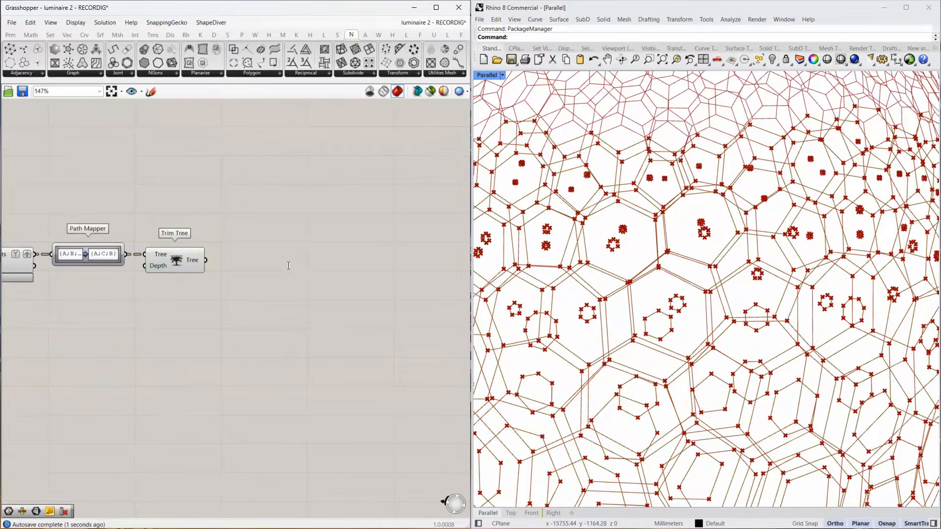
{"action": "type", "text": "loft"}
{"action": "key", "text": "Return"}
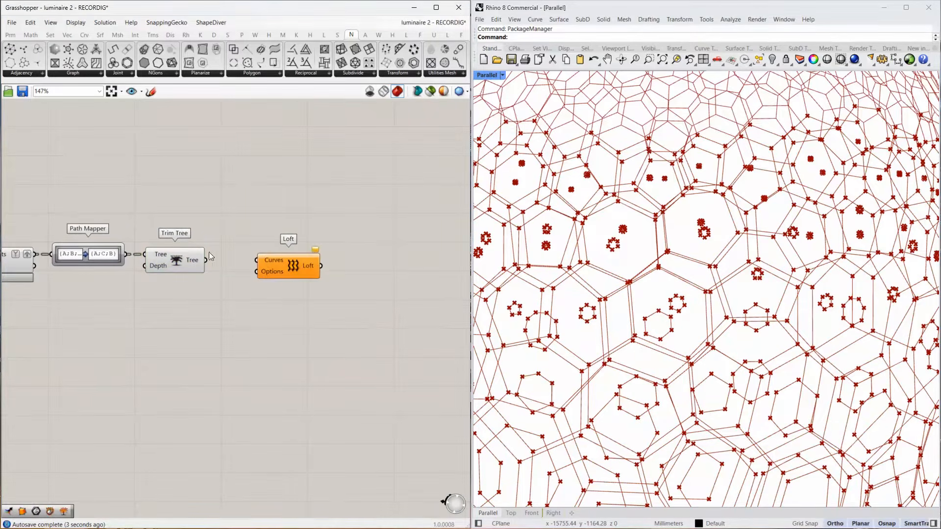
{"action": "left_click_drag", "start_coordinate": [206, 259], "coordinate": [264, 267]}
{"action": "scroll", "coordinate": [649, 265], "scroll_direction": "down", "scroll_amount": 5}
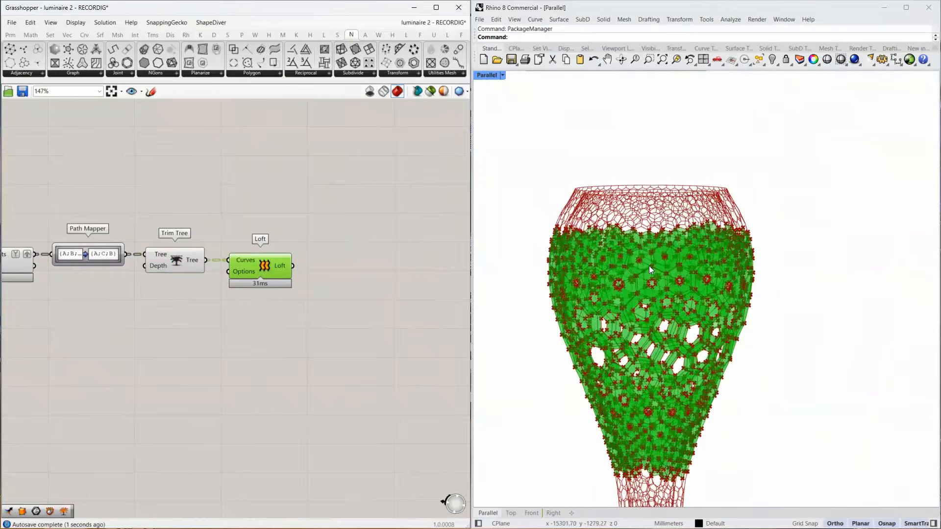
{"action": "scroll", "coordinate": [615, 350], "scroll_direction": "up", "scroll_amount": 10}
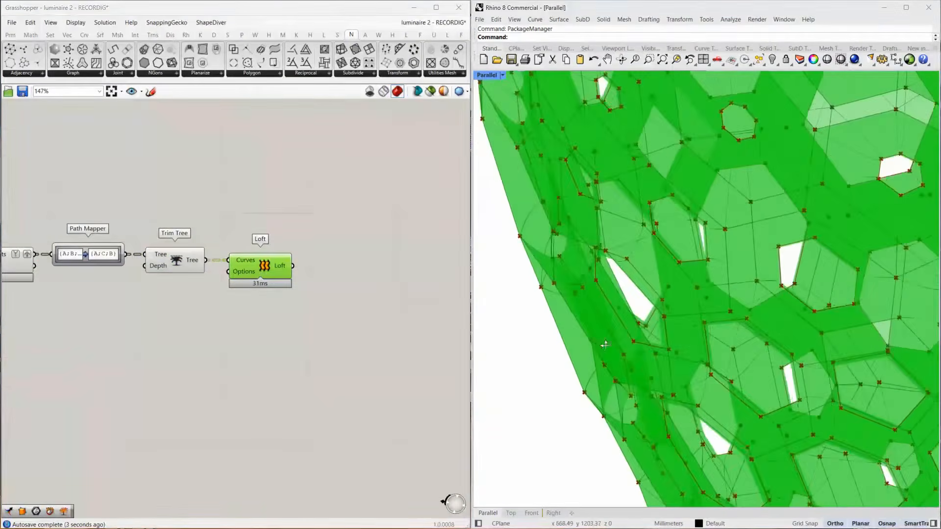
{"action": "right_click_drag", "start_coordinate": [606, 345], "coordinate": [687, 245]}
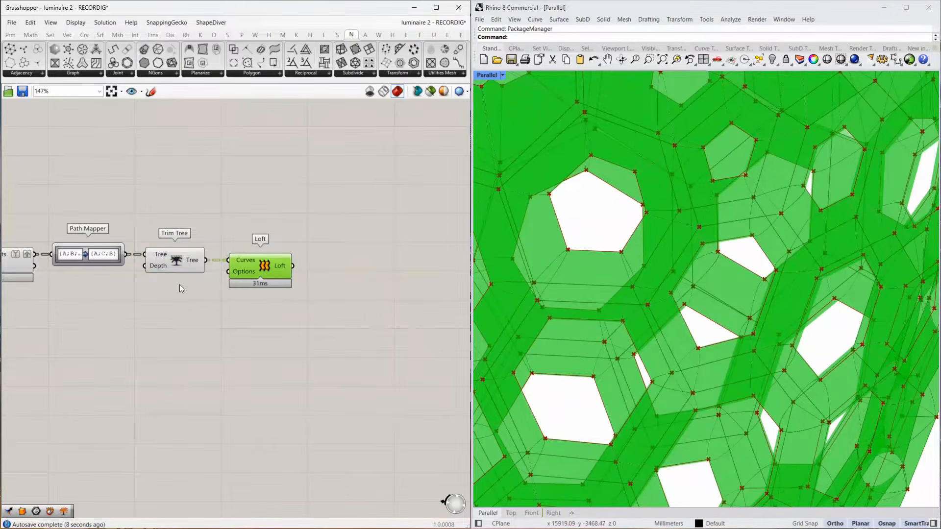
Copy Trim Tree after Loft, fed by Loft's output, and connect its result to a new Simple Mesh component.
{"action": "left_click", "coordinate": [180, 265]}
{"action": "left_click_drag", "start_coordinate": [180, 265], "coordinate": [315, 263], "text": "alt"}
{"action": "double_click", "coordinate": [398, 274]}
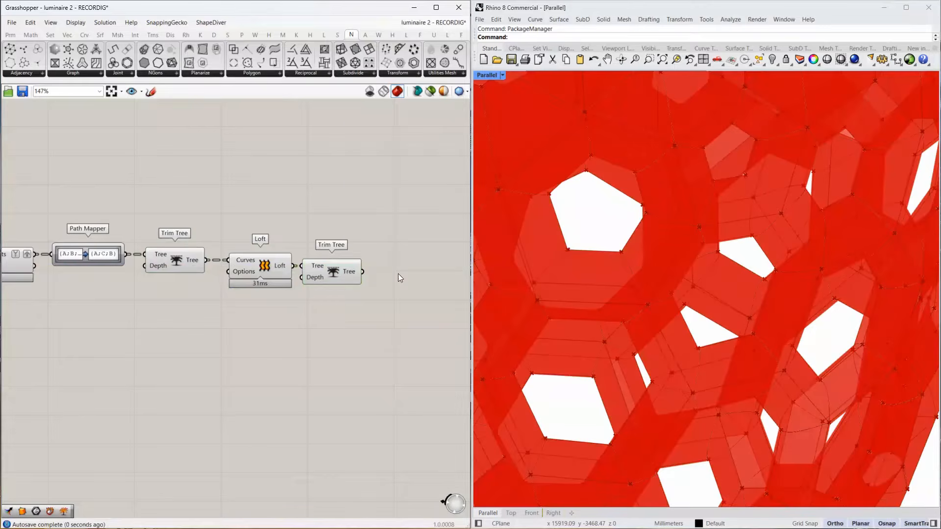
{"action": "type", "text": "simple mesh"}
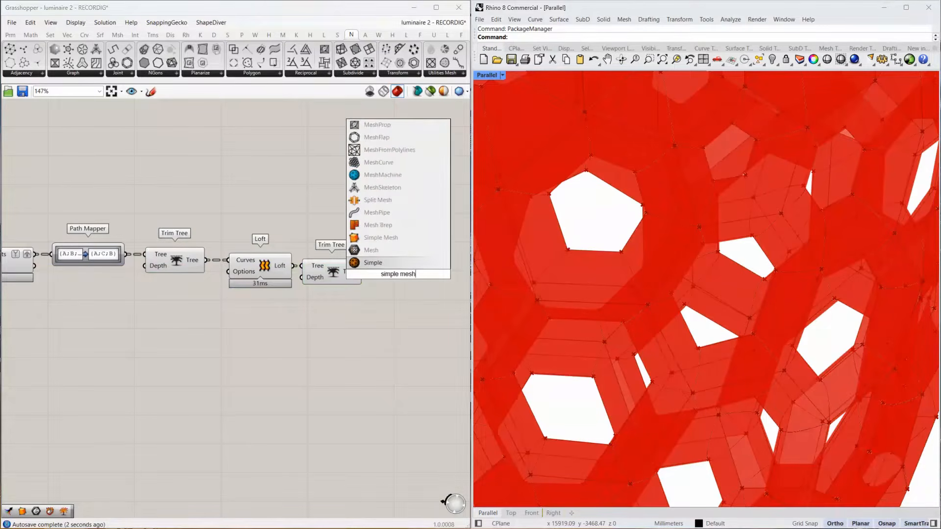
{"action": "left_click", "coordinate": [384, 238]}
{"action": "left_click_drag", "start_coordinate": [362, 271], "coordinate": [408, 273]}
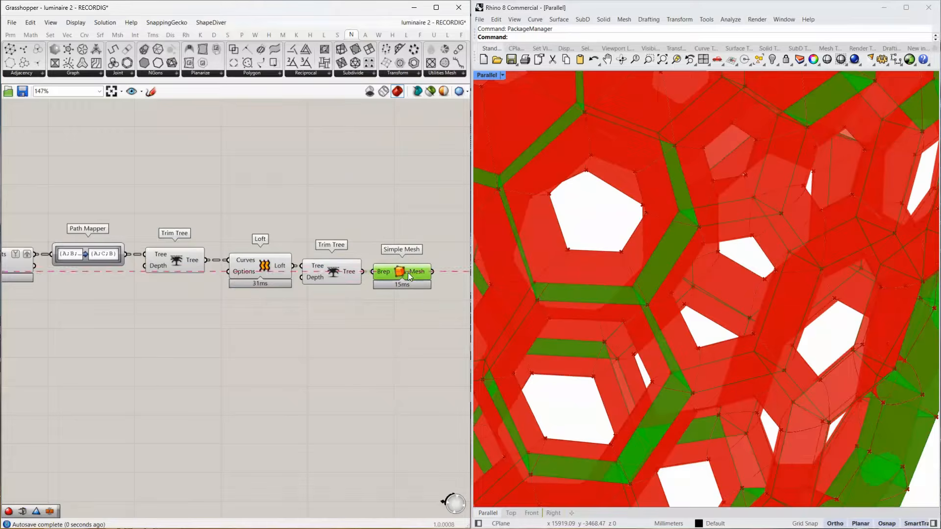
{"action": "mouse_move", "coordinate": [419, 275]}
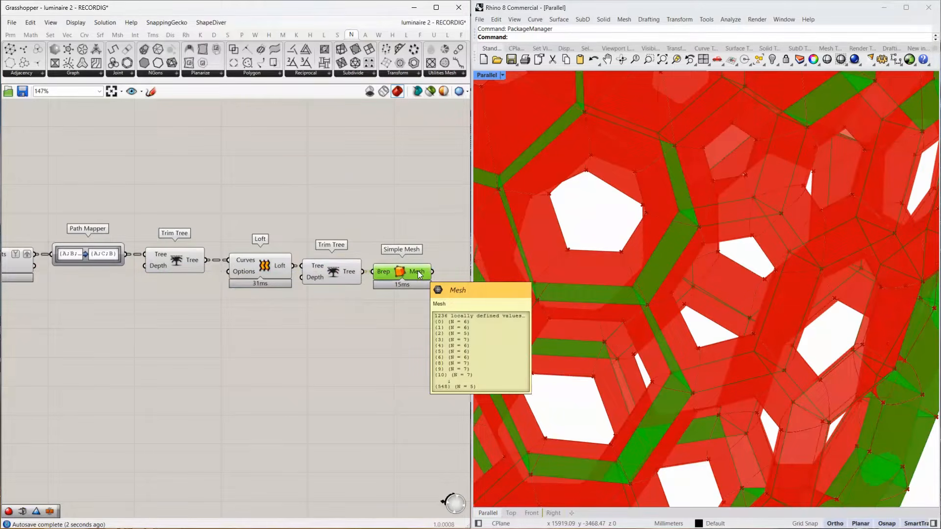
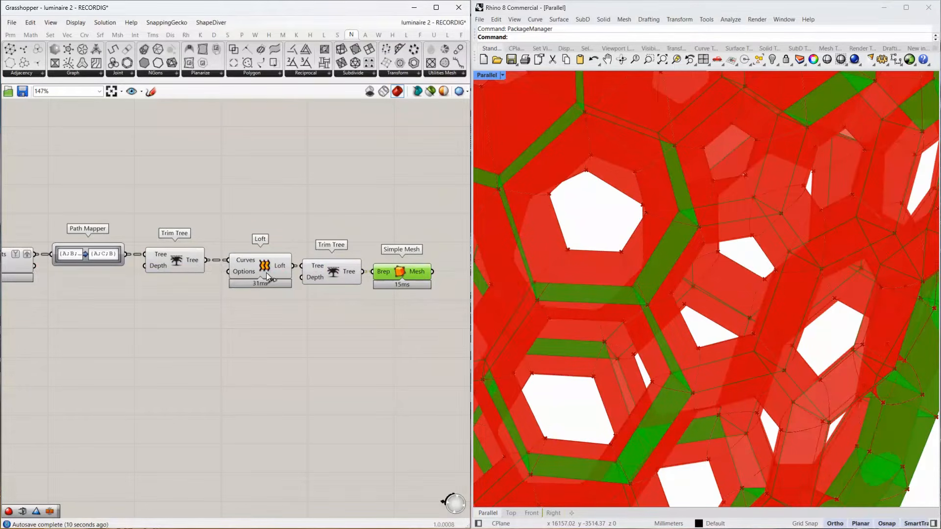
Set the Loft component's loft type to Straight through its Options input and commit the change.
{"action": "right_click", "coordinate": [248, 273]}
{"action": "mouse_move", "coordinate": [281, 354]}
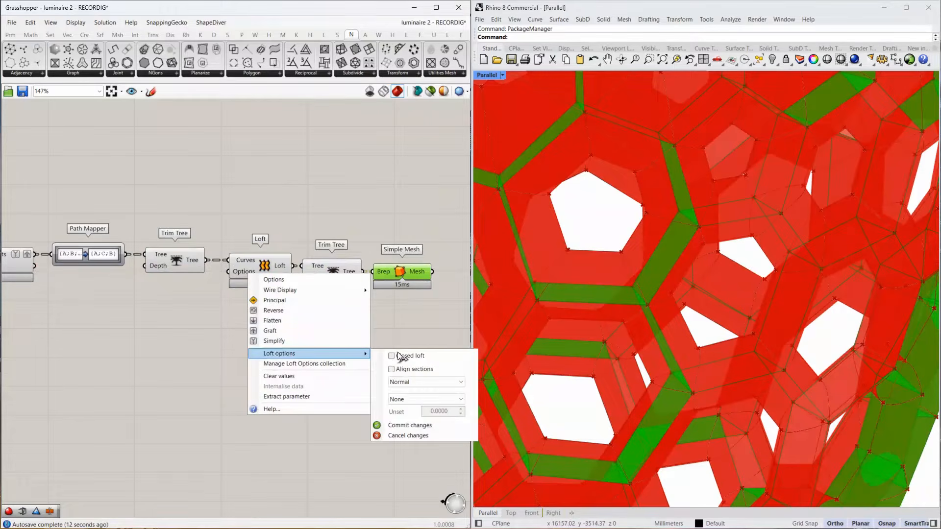
{"action": "left_click", "coordinate": [416, 382]}
{"action": "left_click", "coordinate": [401, 424]}
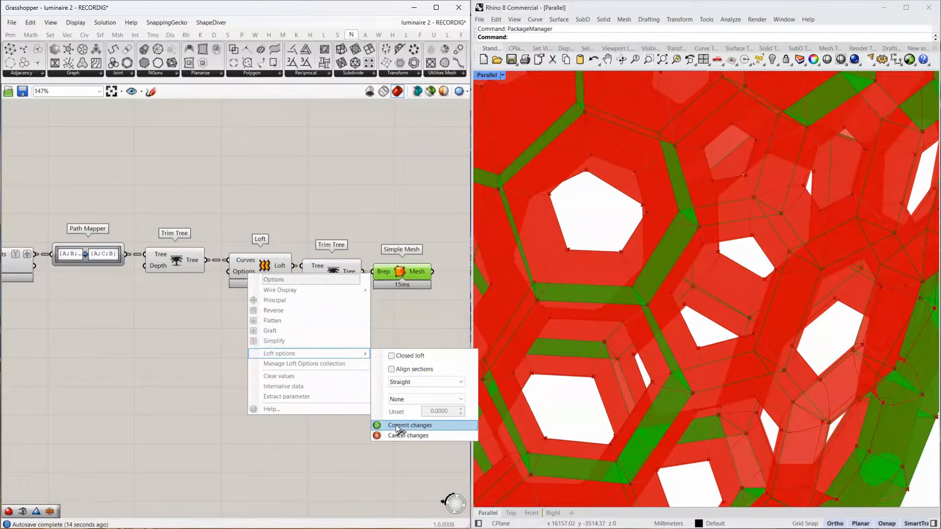
{"action": "left_click", "coordinate": [385, 425]}
Add a Mesh parameter after Simple Mesh, fed by its Mesh output.
{"action": "right_click_drag", "start_coordinate": [416, 335], "coordinate": [196, 329]}
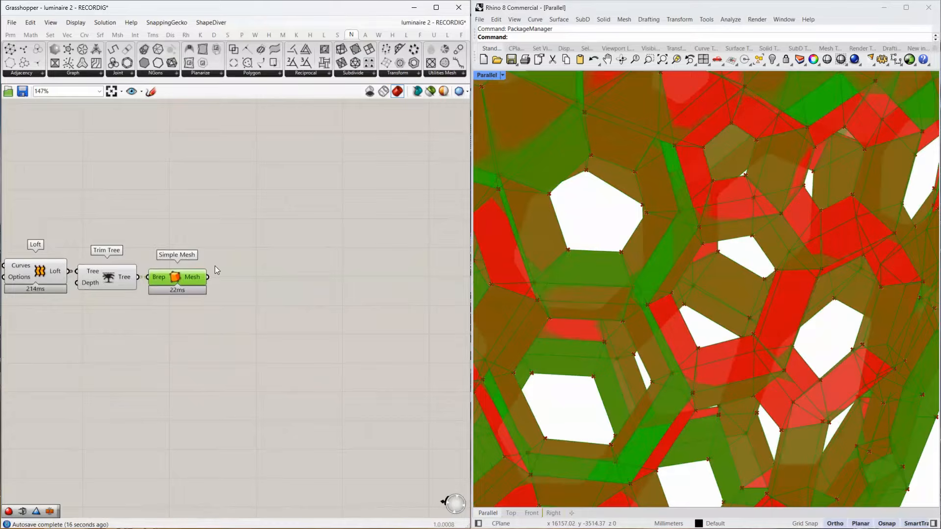
{"action": "mouse_move", "coordinate": [197, 278]}
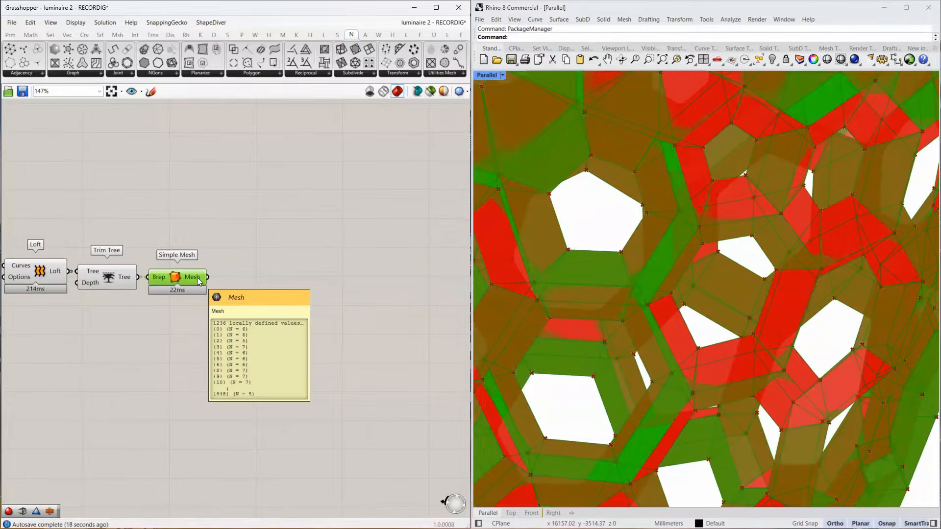
{"action": "double_click", "coordinate": [229, 277]}
{"action": "type", "text": "mesh"}
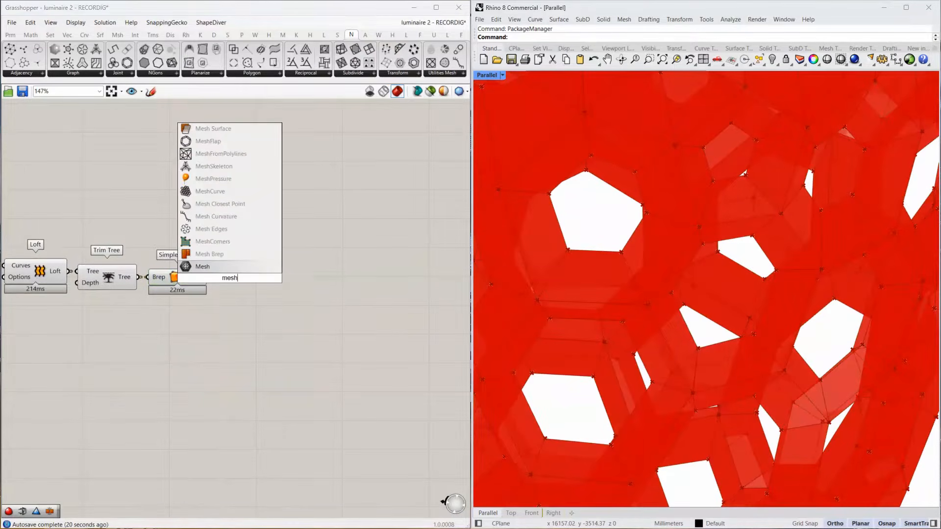
{"action": "key", "text": "Return"}
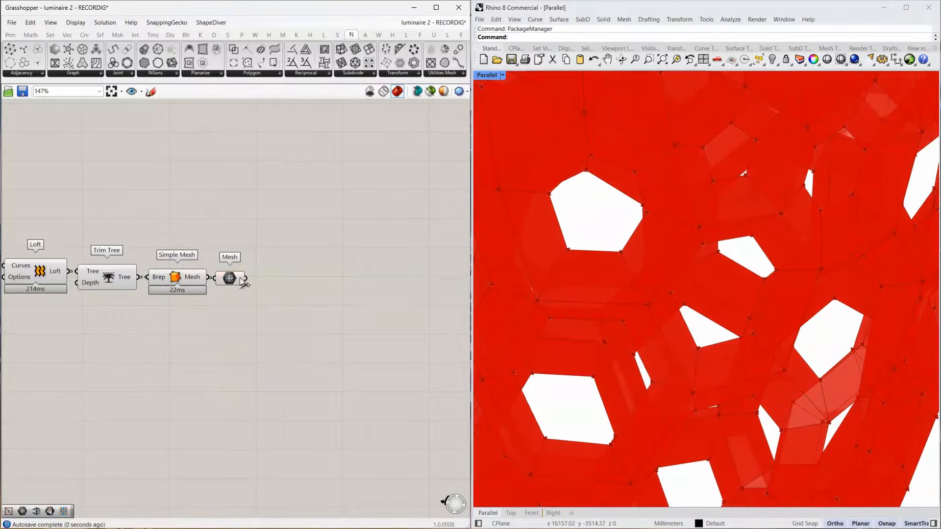
Add Weaverbird's Join Meshes and Weld, feed it from the Mesh parameter, invert its Weld input and check the data trees.
{"action": "double_click", "coordinate": [283, 281]}
{"action": "type", "text": "join and wel"}
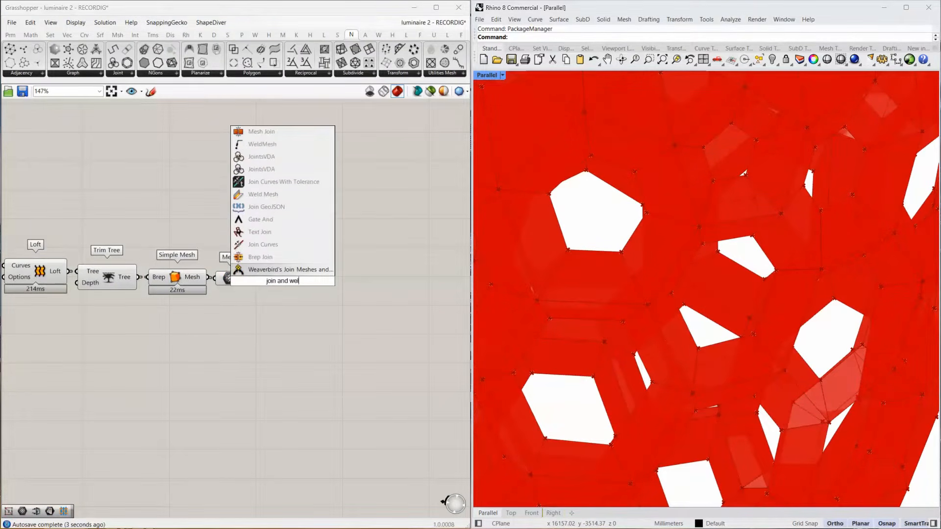
{"action": "left_click", "coordinate": [291, 273]}
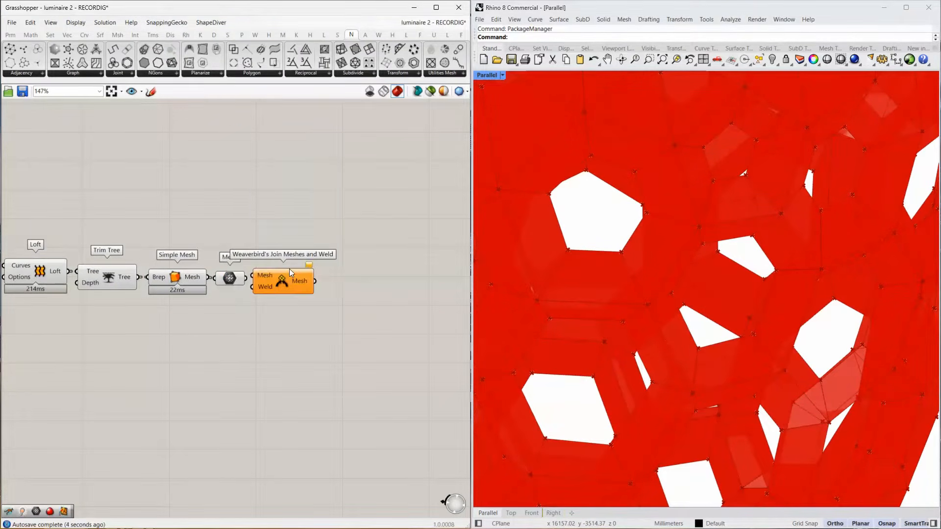
{"action": "left_click_drag", "start_coordinate": [243, 278], "coordinate": [308, 288]}
{"action": "right_click", "coordinate": [265, 287]}
{"action": "left_click", "coordinate": [300, 365]}
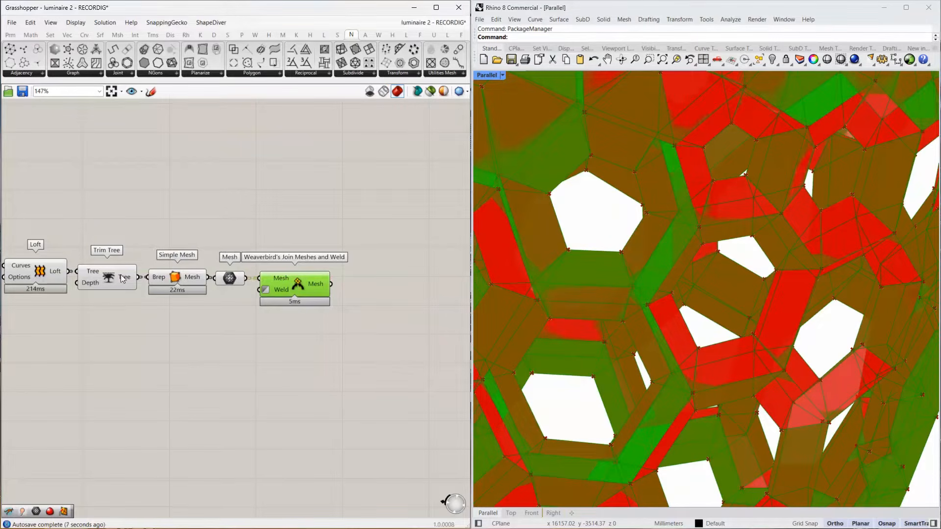
{"action": "mouse_move", "coordinate": [93, 273]}
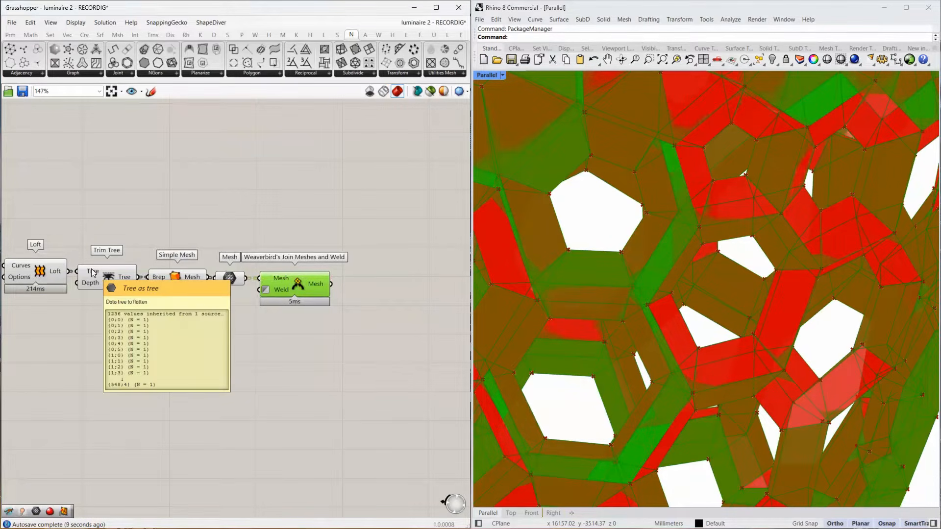
{"action": "mouse_move", "coordinate": [315, 285]}
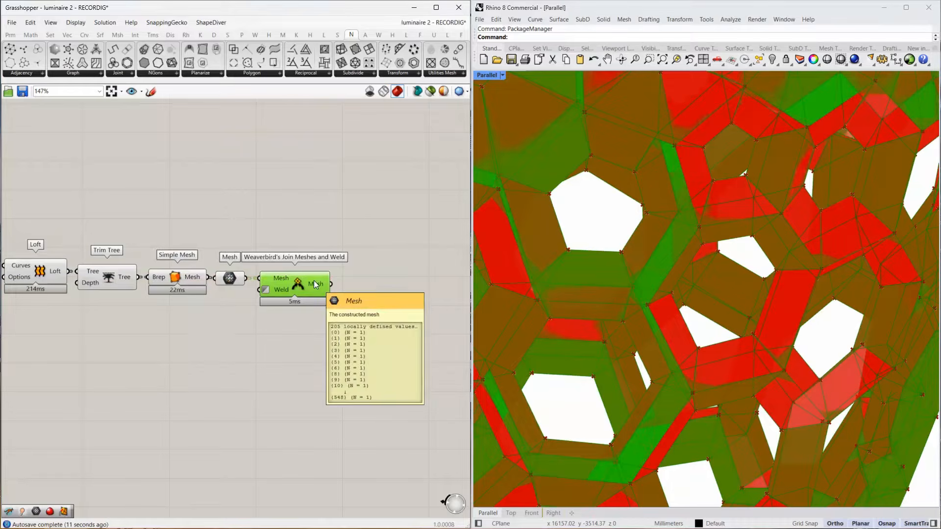
Turn off the preview of the components upstream of Weaverbird's Join Meshes and Weld.
{"action": "scroll", "coordinate": [677, 288], "scroll_direction": "down", "scroll_amount": 5}
{"action": "scroll", "coordinate": [383, 259], "scroll_direction": "down", "scroll_amount": 4}
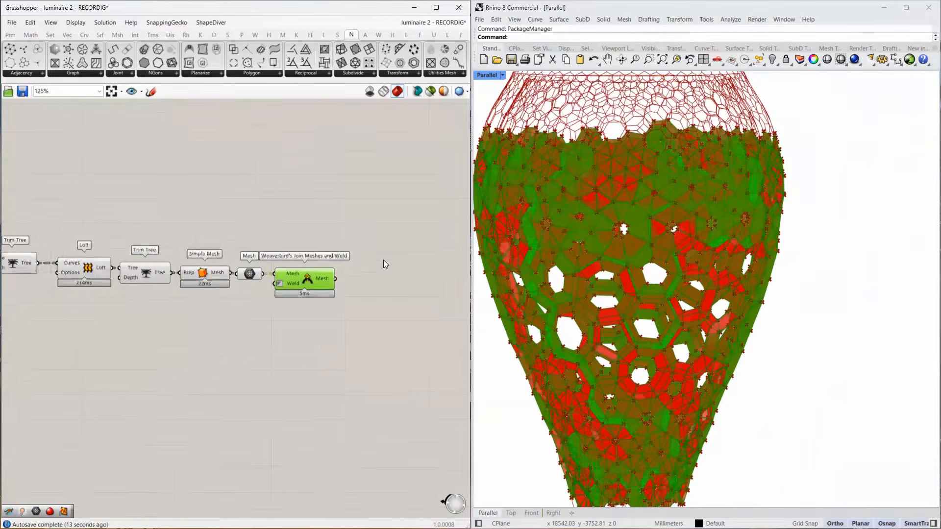
{"action": "left_click_drag", "start_coordinate": [306, 229], "coordinate": [2, 282]}
{"action": "middle_click", "coordinate": [207, 260]}
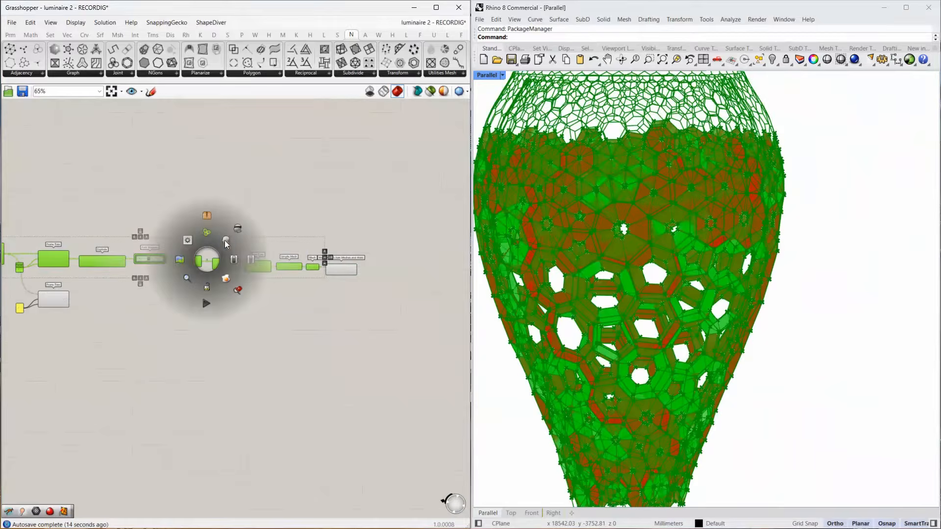
{"action": "left_click", "coordinate": [237, 227]}
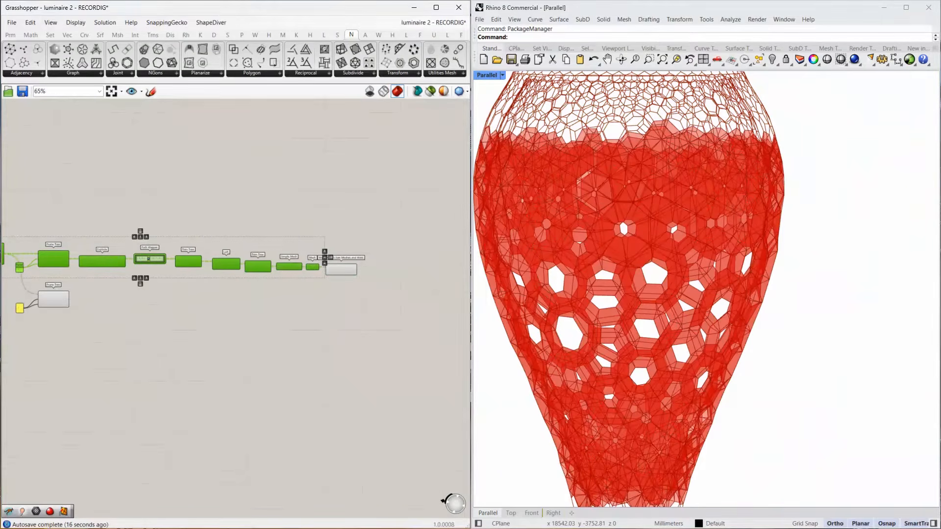
Move the lower Prune Tree and its panel with value 2 slightly further down the canvas.
{"action": "right_click_drag", "start_coordinate": [129, 329], "coordinate": [215, 288]}
{"action": "scroll", "coordinate": [151, 273], "scroll_direction": "up", "scroll_amount": 6}
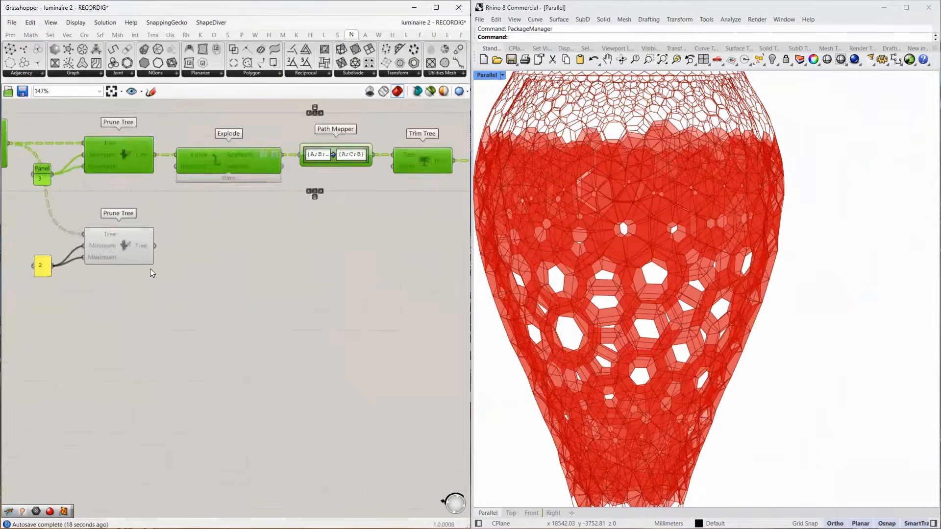
{"action": "left_click_drag", "start_coordinate": [196, 222], "coordinate": [5, 296]}
{"action": "left_click_drag", "start_coordinate": [124, 248], "coordinate": [124, 291]}
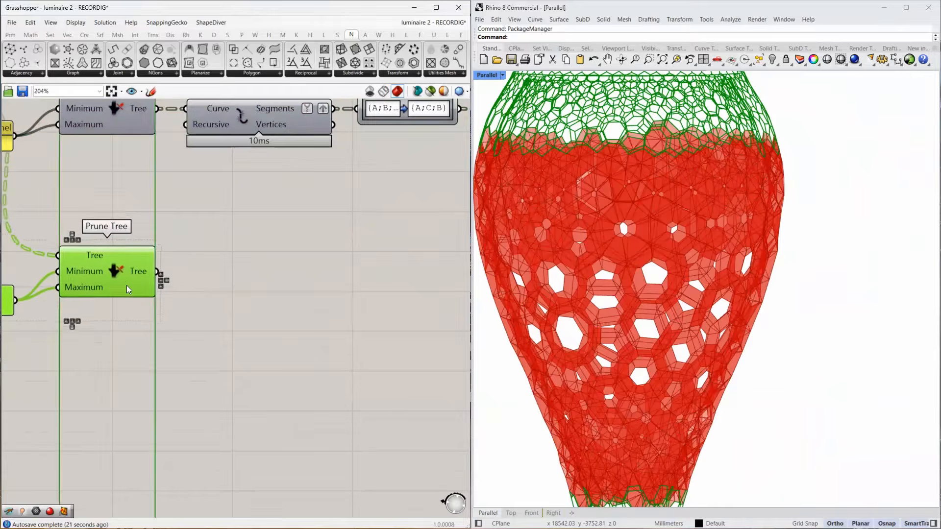
{"action": "left_click", "coordinate": [218, 290]}
{"action": "double_click", "coordinate": [211, 279]}
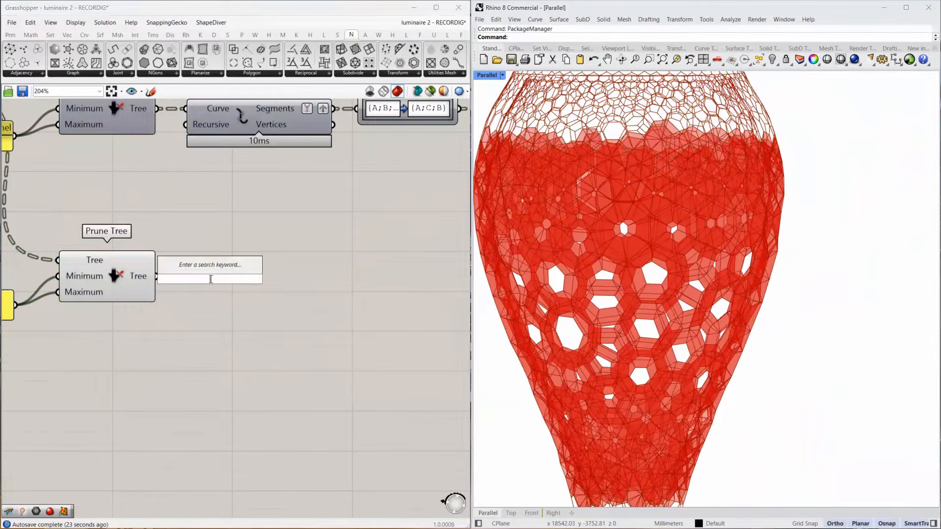
{"action": "type", "text": "list itm"}
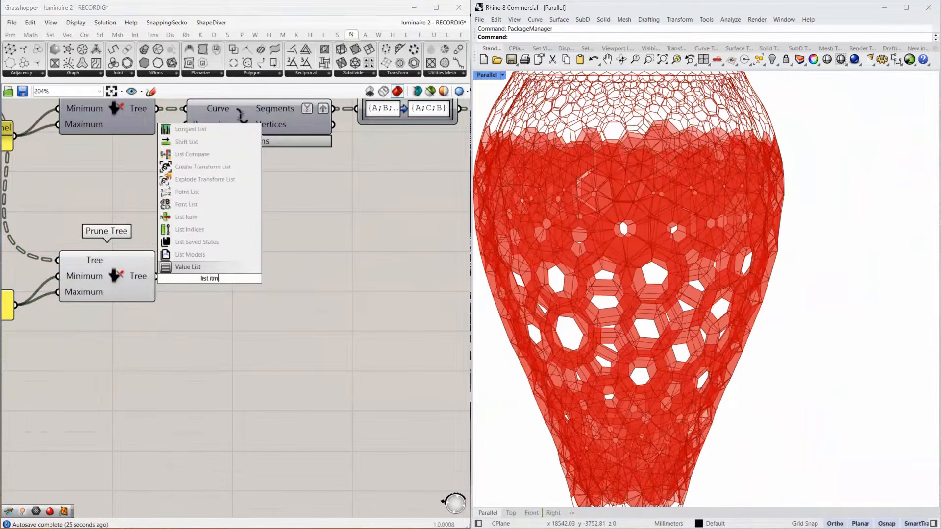
{"action": "key", "text": "Return"}
{"action": "left_click", "coordinate": [211, 279]}
{"action": "key", "text": "Delete"}
Add a List Item component, connect the lower Prune Tree's output to its List input and add a +1 output.
{"action": "double_click", "coordinate": [211, 279]}
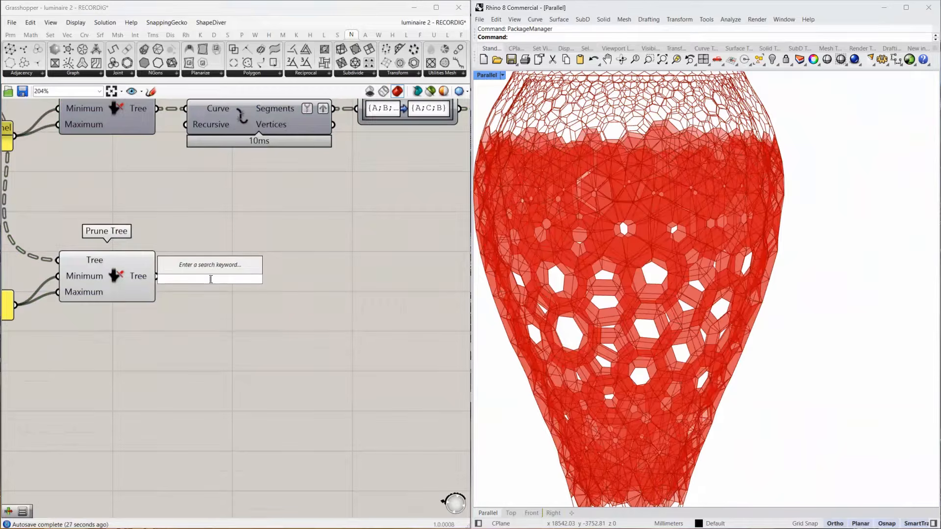
{"action": "type", "text": "list item"}
{"action": "key", "text": "Return"}
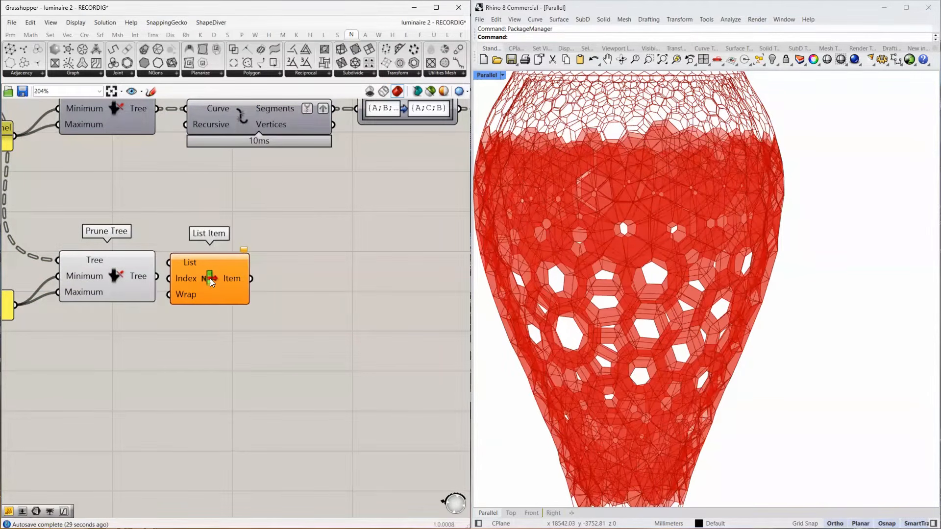
{"action": "left_click_drag", "start_coordinate": [160, 276], "coordinate": [169, 262]}
{"action": "scroll", "coordinate": [244, 282], "scroll_direction": "up", "scroll_amount": 5}
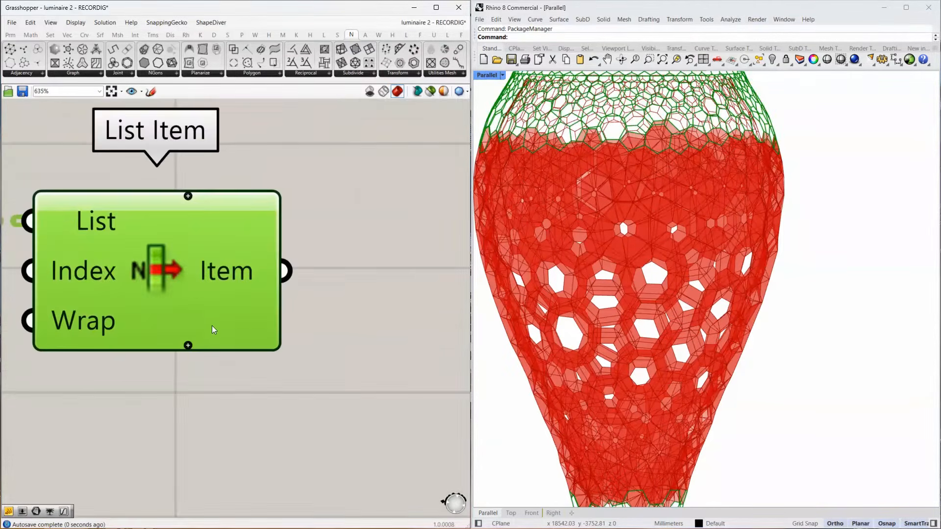
{"action": "scroll", "coordinate": [224, 311], "scroll_direction": "down", "scroll_amount": 4}
Examine the List Item outlines around the luminaire's upper rim and where they meet the lofted cells.
{"action": "scroll", "coordinate": [613, 204], "scroll_direction": "up", "scroll_amount": 4}
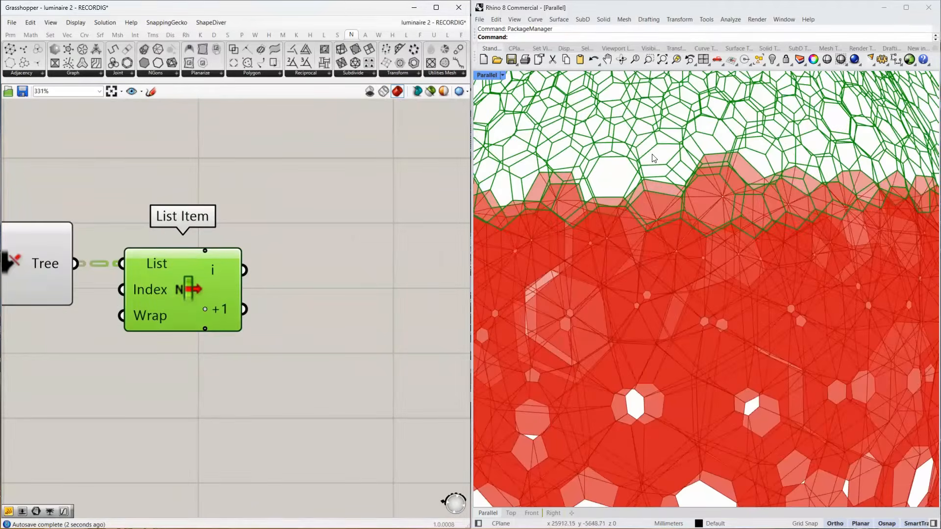
{"action": "right_click_drag", "start_coordinate": [613, 203], "coordinate": [599, 215]}
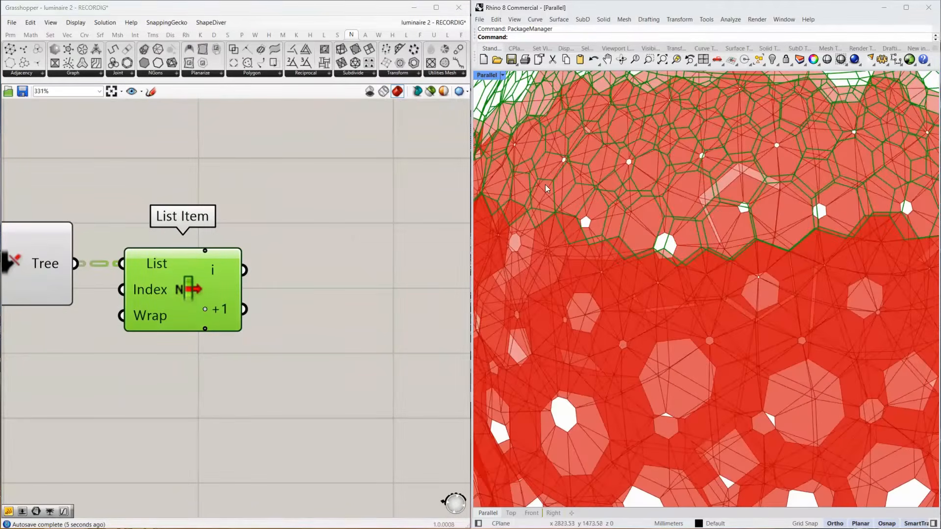
{"action": "scroll", "coordinate": [590, 203], "scroll_direction": "down", "scroll_amount": 5}
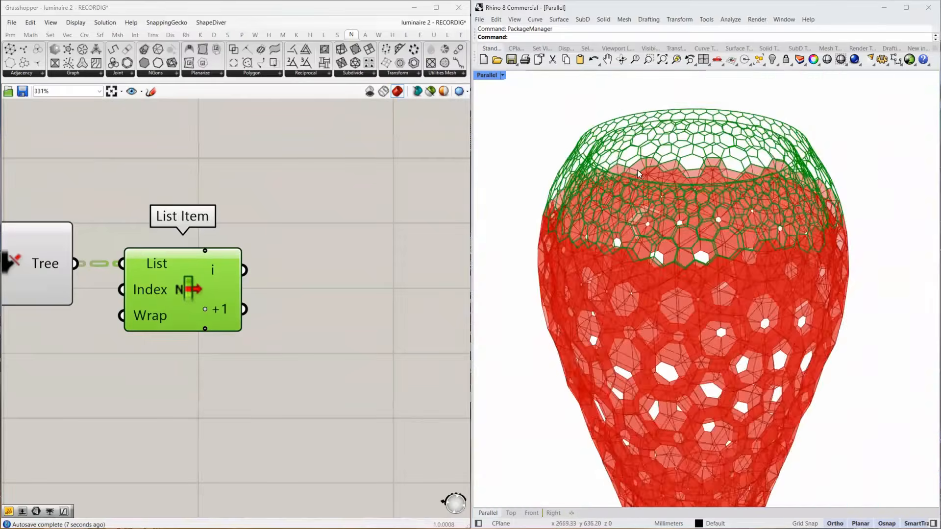
{"action": "scroll", "coordinate": [626, 197], "scroll_direction": "up", "scroll_amount": 4}
{"action": "right_click_drag", "start_coordinate": [626, 197], "coordinate": [562, 133]}
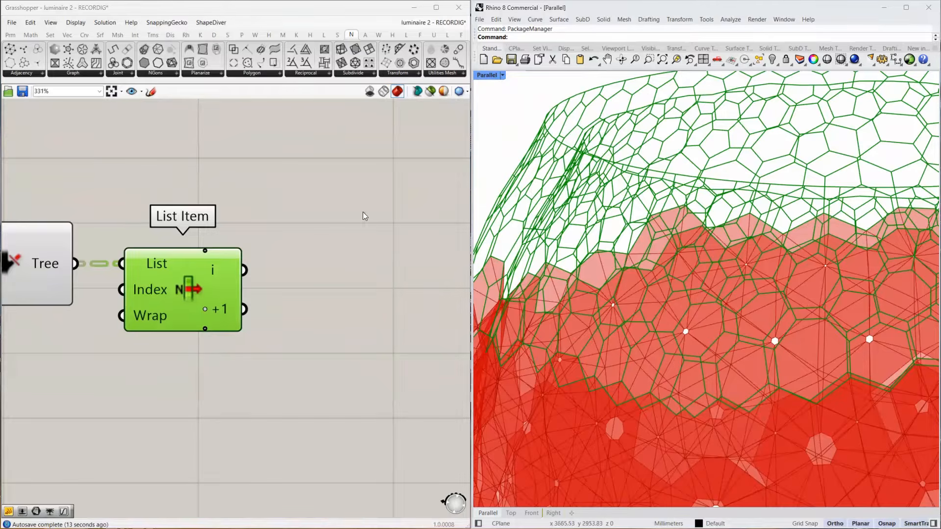
{"action": "scroll", "coordinate": [621, 171], "scroll_direction": "up", "scroll_amount": 2}
{"action": "right_click_drag", "start_coordinate": [632, 196], "coordinate": [638, 225]}
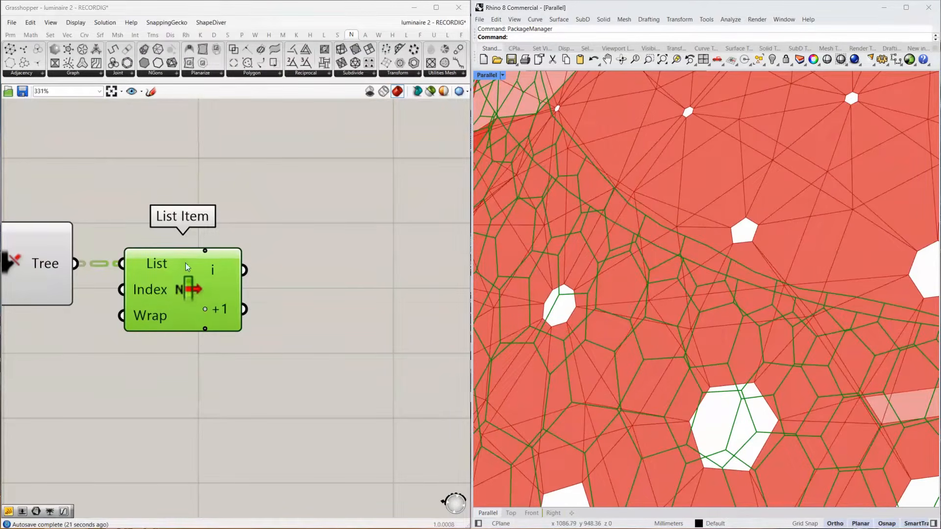
{"action": "scroll", "coordinate": [714, 178], "scroll_direction": "down", "scroll_amount": 8}
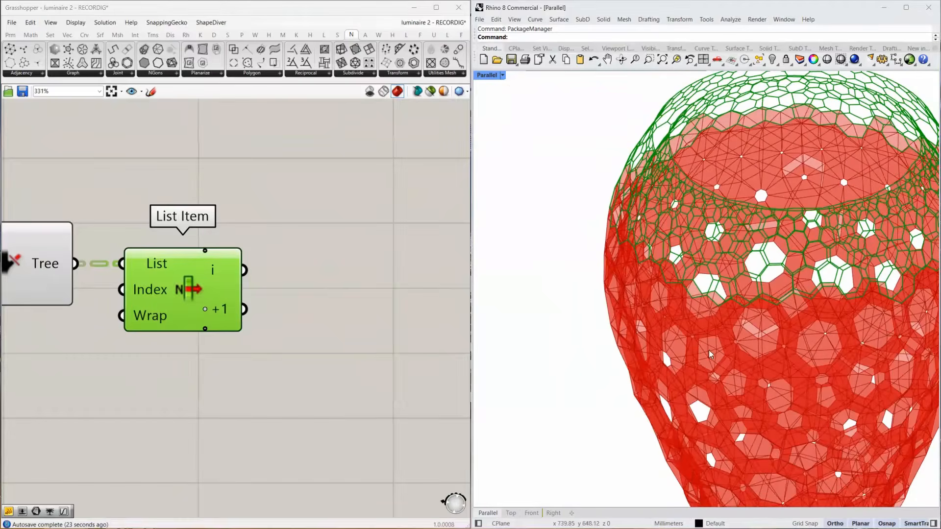
{"action": "scroll", "coordinate": [694, 230], "scroll_direction": "up", "scroll_amount": 5}
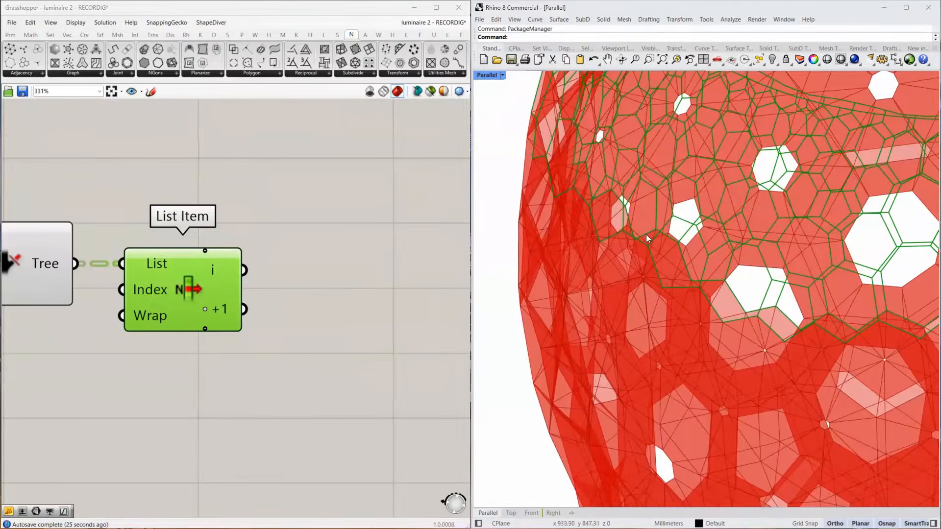
{"action": "scroll", "coordinate": [702, 243], "scroll_direction": "up", "scroll_amount": 2}
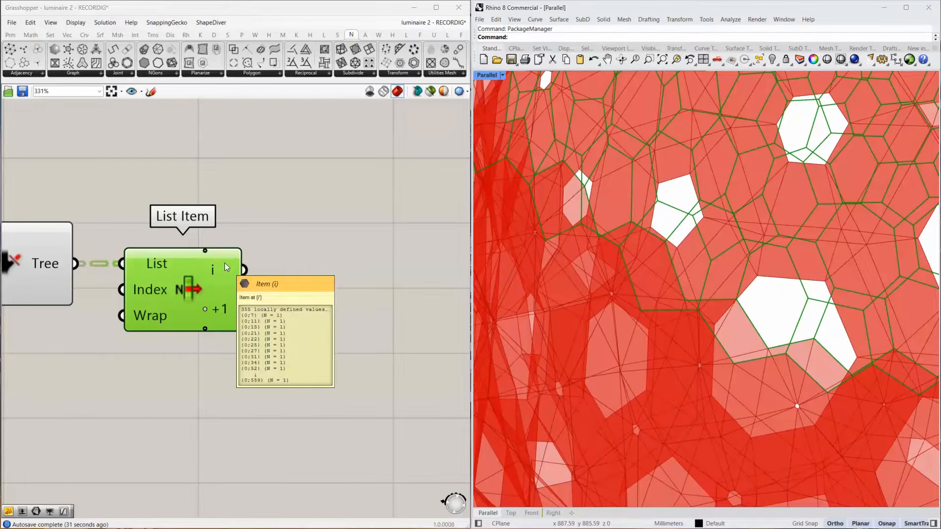
Add two Curve parameters, feeding one from List Item's i output and the other from its +1 output.
{"action": "double_click", "coordinate": [348, 212]}
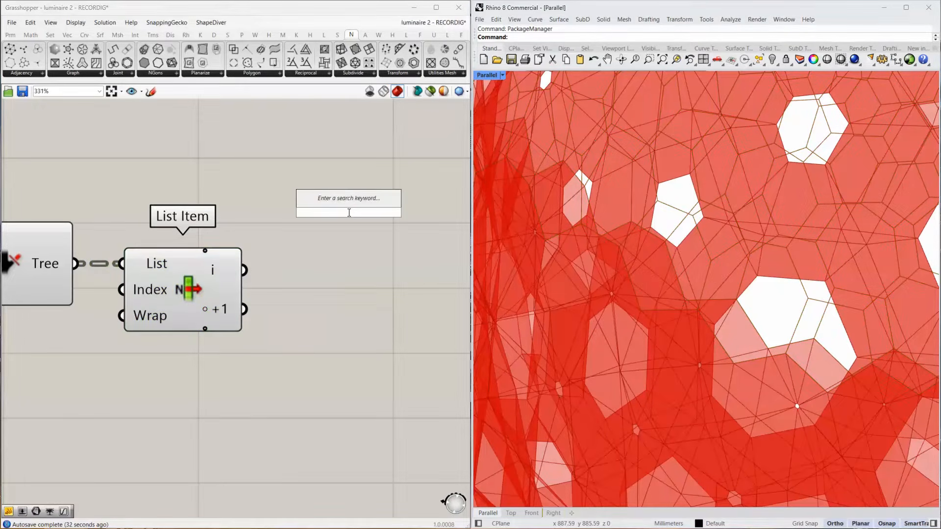
{"action": "type", "text": "curve"}
{"action": "key", "text": "Return"}
{"action": "left_click_drag", "start_coordinate": [244, 269], "coordinate": [329, 377]}
{"action": "key", "text": "ctrl+c"}
{"action": "key", "text": "ctrl+v"}
{"action": "left_click_drag", "start_coordinate": [245, 309], "coordinate": [307, 383]}
{"action": "right_click_drag", "start_coordinate": [324, 334], "coordinate": [173, 242]}
{"action": "left_click_drag", "start_coordinate": [185, 282], "coordinate": [212, 317]}
Add an Explode component and connect the upper Curve parameter to its Curve input.
{"action": "scroll", "coordinate": [218, 303], "scroll_direction": "down", "scroll_amount": 3}
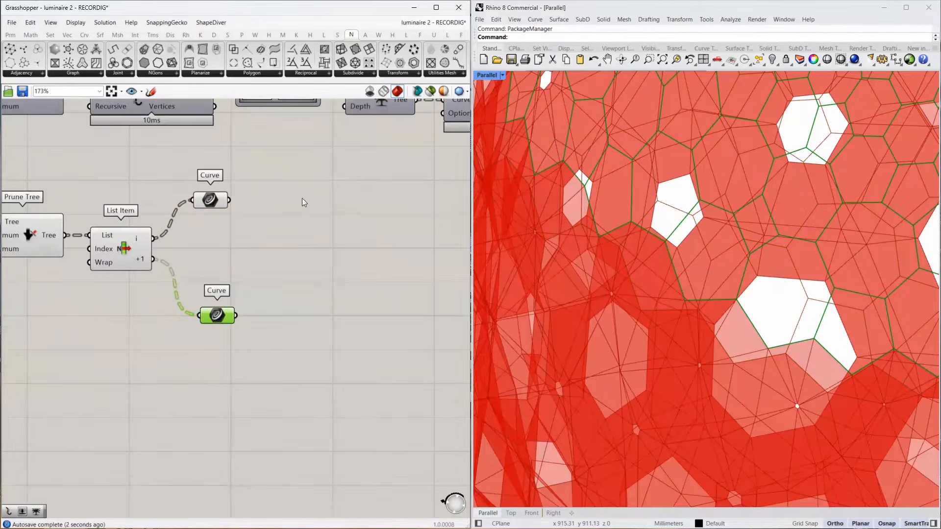
{"action": "double_click", "coordinate": [289, 225]}
{"action": "type", "text": "explode"}
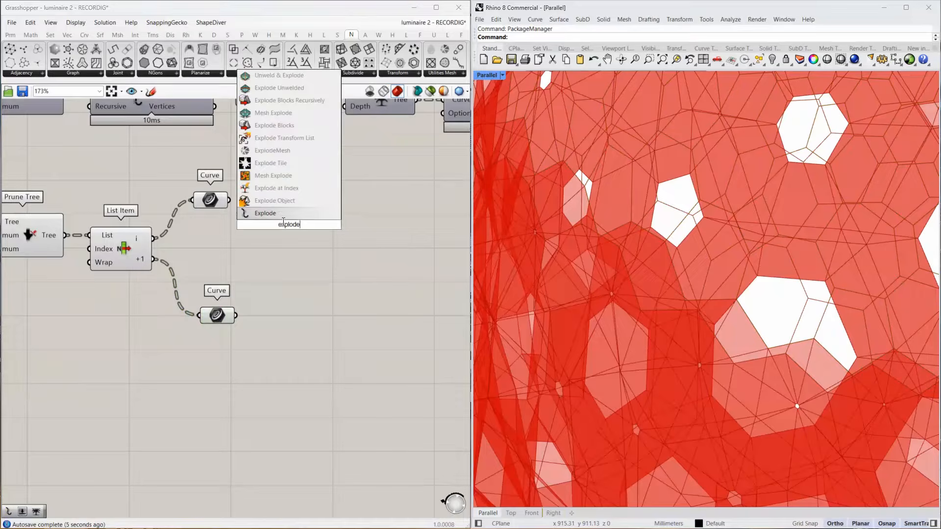
{"action": "key", "text": "Return"}
{"action": "left_click_drag", "start_coordinate": [229, 200], "coordinate": [245, 228]}
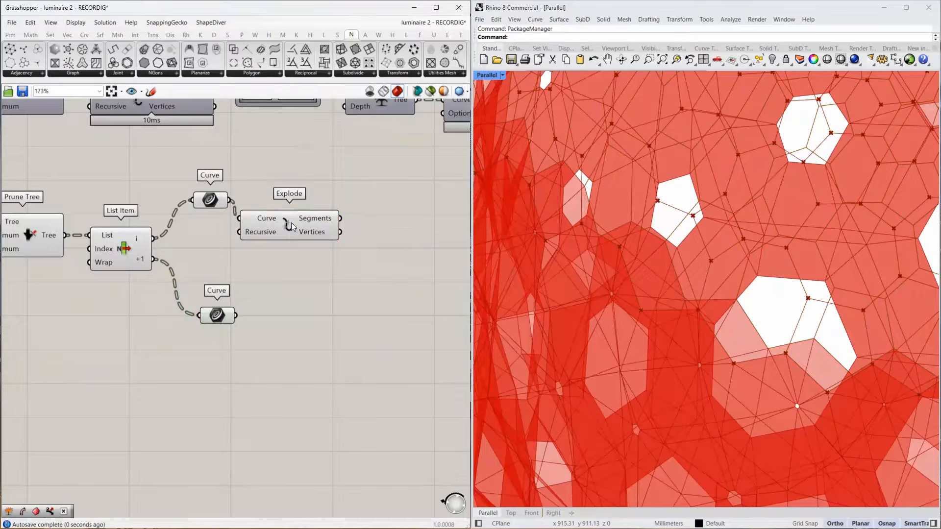
Add an Average component and connect Explode's Vertices output to its Input.
{"action": "double_click", "coordinate": [403, 239]}
{"action": "type", "text": "aver"}
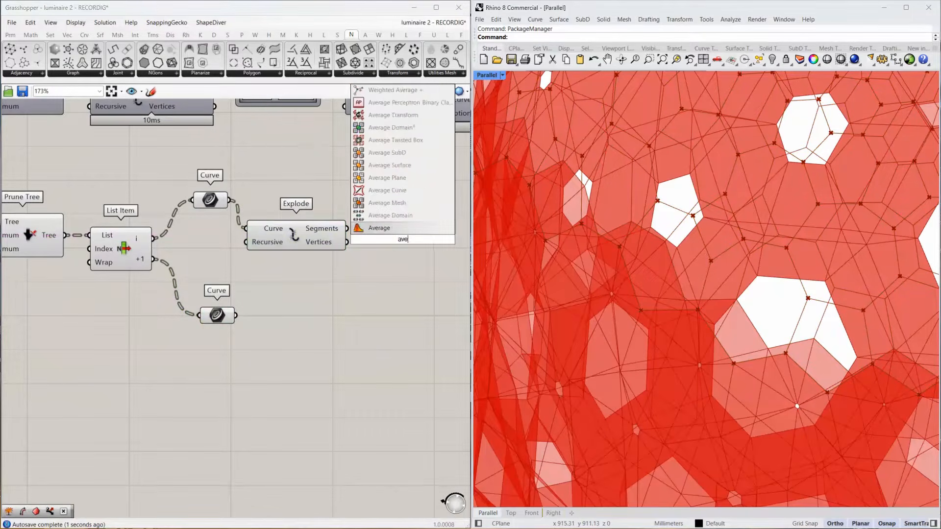
{"action": "left_click", "coordinate": [387, 228]}
{"action": "left_click_drag", "start_coordinate": [347, 242], "coordinate": [352, 241]}
{"action": "left_click_drag", "start_coordinate": [372, 246], "coordinate": [380, 248]}
Add an Extrude Point component with the upper Curve as Base and Average's Arithmetic mean as Point.
{"action": "right_click_drag", "start_coordinate": [380, 250], "coordinate": [225, 296]}
{"action": "double_click", "coordinate": [362, 259]}
{"action": "type", "text": "extrude point"}
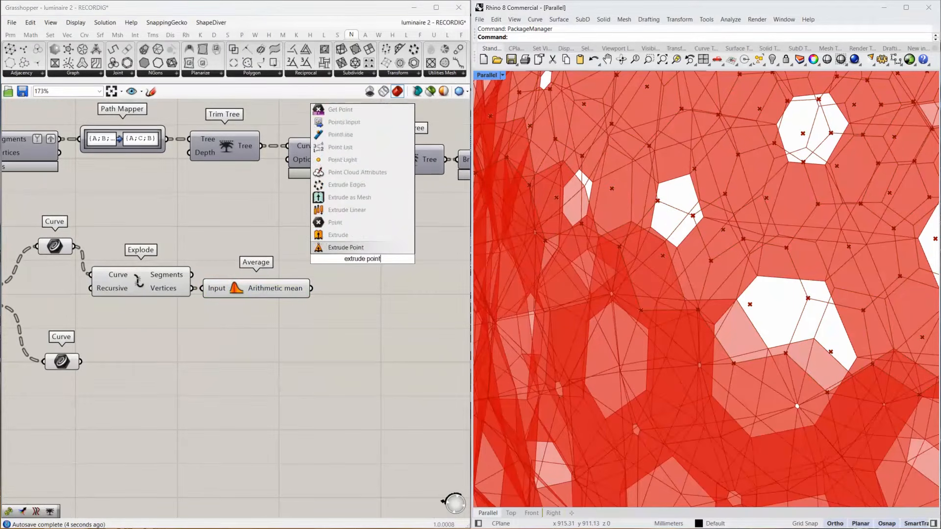
{"action": "key", "text": "Return"}
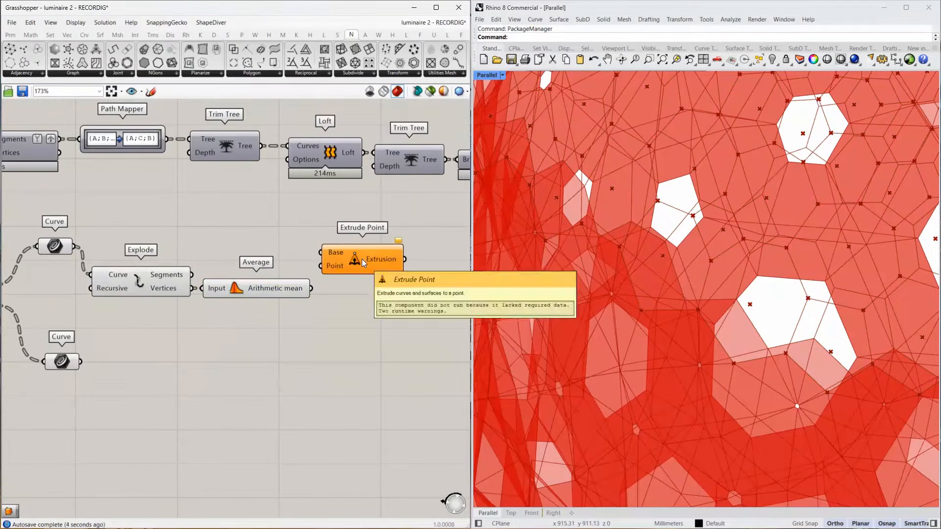
{"action": "left_click", "coordinate": [100, 34]}
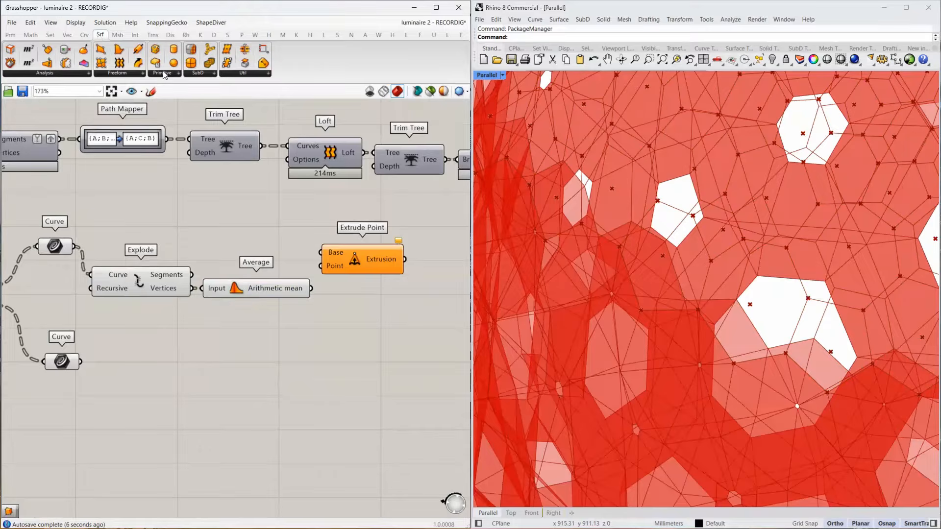
{"action": "left_click", "coordinate": [133, 73]}
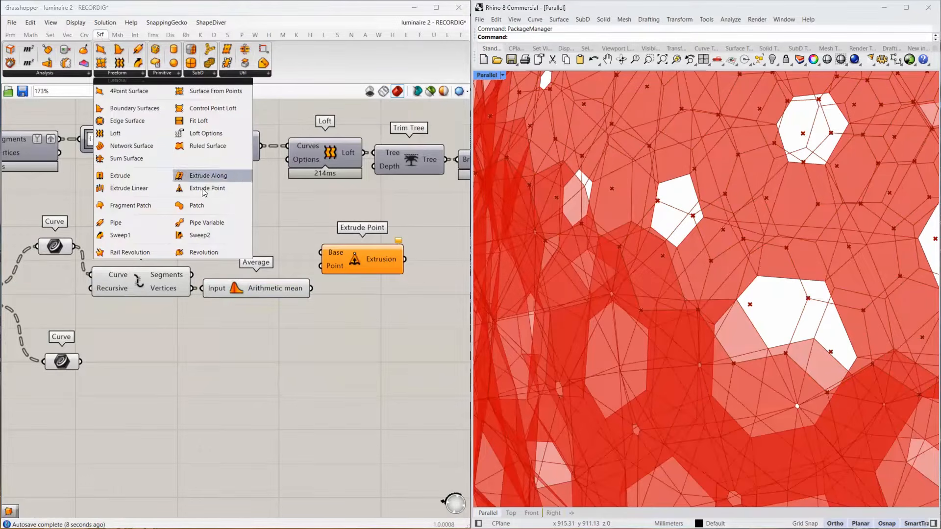
{"action": "left_click", "coordinate": [345, 225]}
{"action": "left_click_drag", "start_coordinate": [76, 246], "coordinate": [311, 288]}
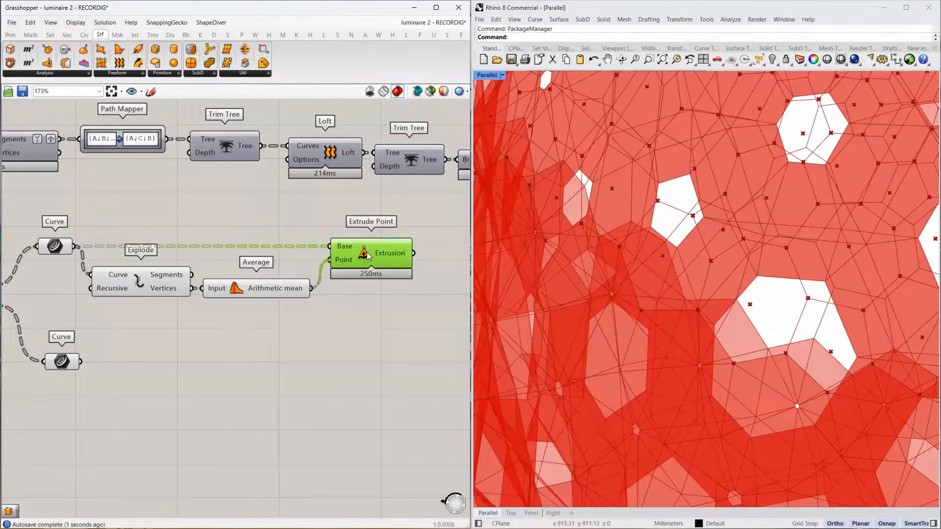
{"action": "mouse_move", "coordinate": [385, 253]}
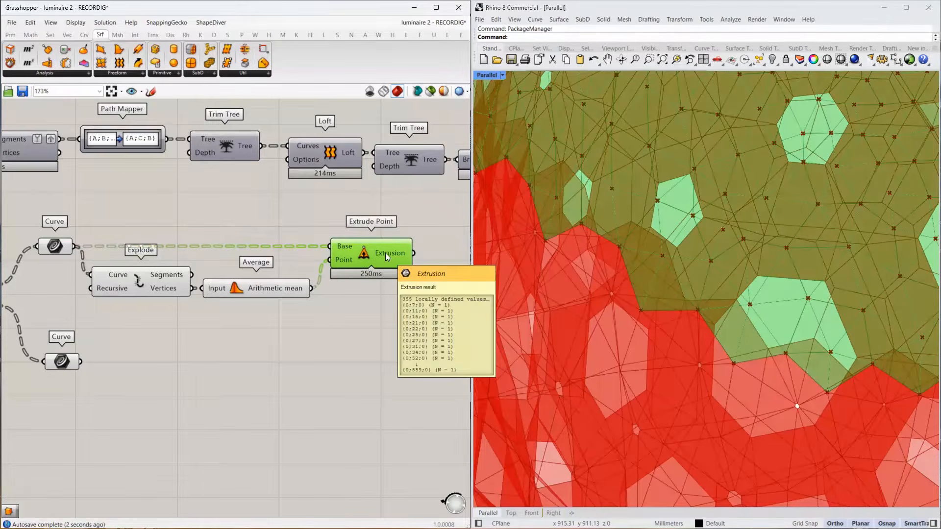
Add a Simple Mesh component and connect Extrude Point's Extrusion output to its Brep input.
{"action": "right_click_drag", "start_coordinate": [393, 247], "coordinate": [300, 214]}
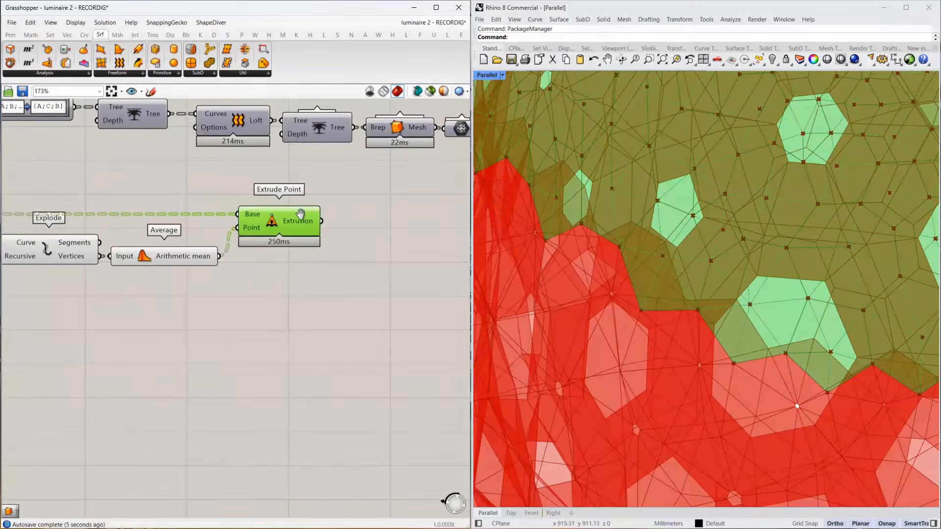
{"action": "double_click", "coordinate": [368, 225]}
{"action": "type", "text": "simple mesh"}
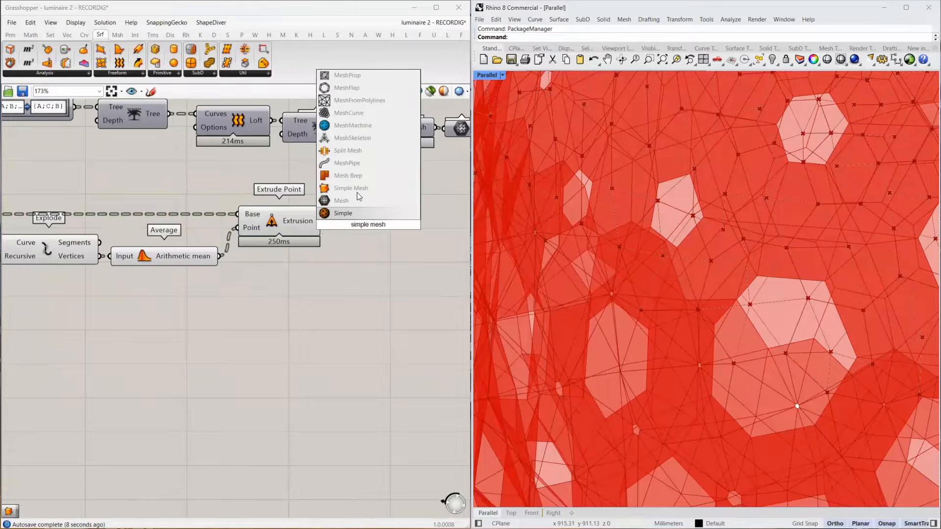
{"action": "left_click", "coordinate": [359, 193]}
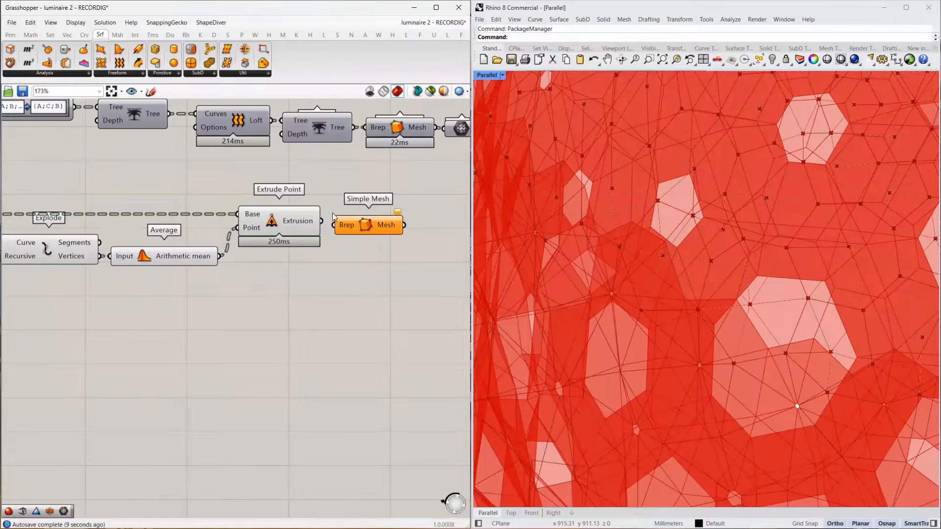
{"action": "left_click_drag", "start_coordinate": [337, 224], "coordinate": [338, 225]}
{"action": "left_click_drag", "start_coordinate": [361, 225], "coordinate": [368, 222]}
Add a Mesh parameter and connect Simple Mesh's Mesh output to it.
{"action": "right_click_drag", "start_coordinate": [423, 227], "coordinate": [295, 220]}
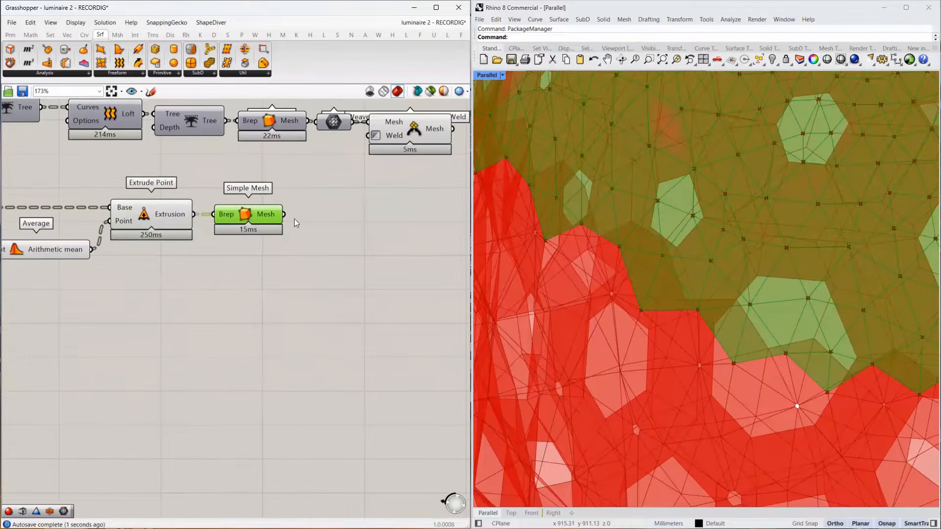
{"action": "double_click", "coordinate": [341, 220]}
{"action": "type", "text": "mesh"}
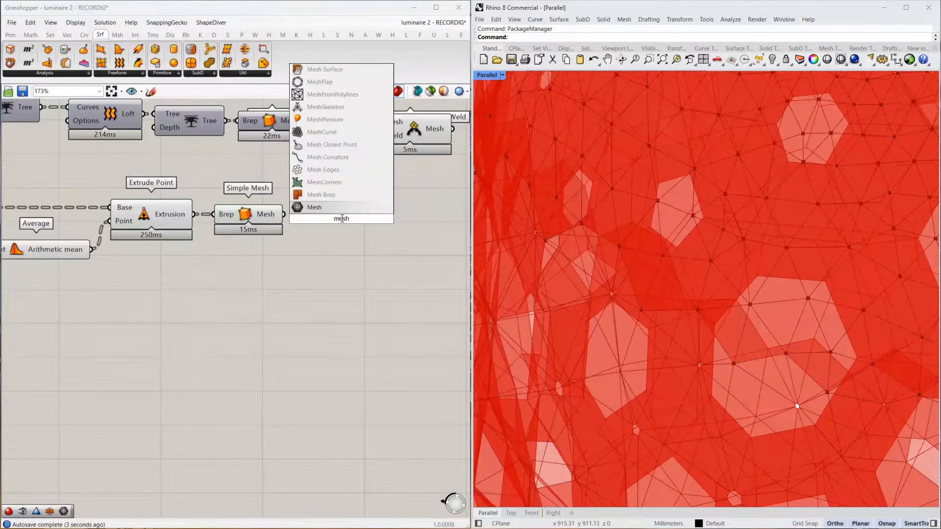
{"action": "key", "text": "Return"}
{"action": "left_click_drag", "start_coordinate": [284, 214], "coordinate": [182, 297]}
Duplicate the Curve-to-Mesh extrusion chain, feed the copy from List Item's +1 output, and delete the spare lower Curve parameter.
{"action": "scroll", "coordinate": [349, 216], "scroll_direction": "down", "scroll_amount": 4}
{"action": "scroll", "coordinate": [349, 215], "scroll_direction": "down", "scroll_amount": 1}
{"action": "key", "text": "ctrl+c"}
{"action": "key", "text": "ctrl+v"}
{"action": "scroll", "coordinate": [190, 255], "scroll_direction": "up", "scroll_amount": 4}
{"action": "left_click", "coordinate": [183, 245]}
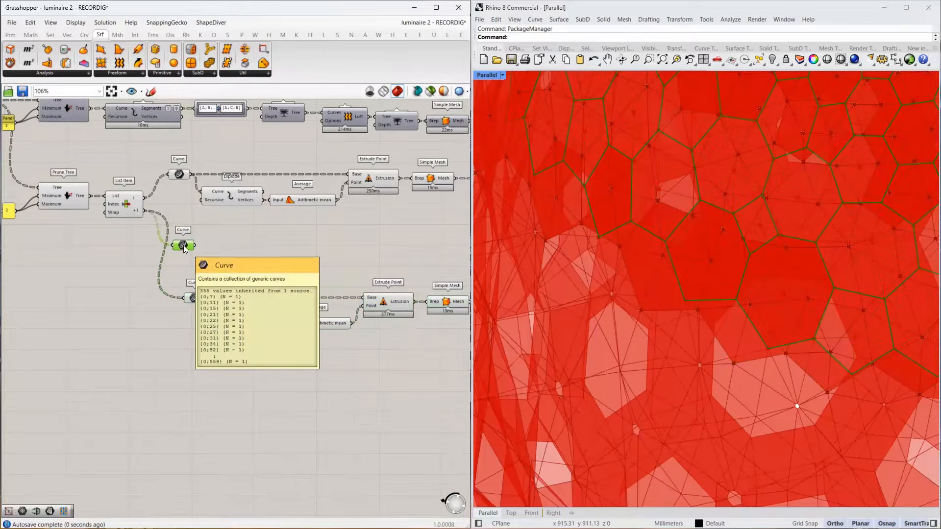
{"action": "key", "text": "Delete"}
Move the duplicated extrusion chain up so it sits close below the original one.
{"action": "right_click_drag", "start_coordinate": [262, 266], "coordinate": [125, 266]}
{"action": "scroll", "coordinate": [58, 266], "scroll_direction": "down", "scroll_amount": 2}
{"action": "left_click_drag", "start_coordinate": [299, 266], "coordinate": [43, 314]}
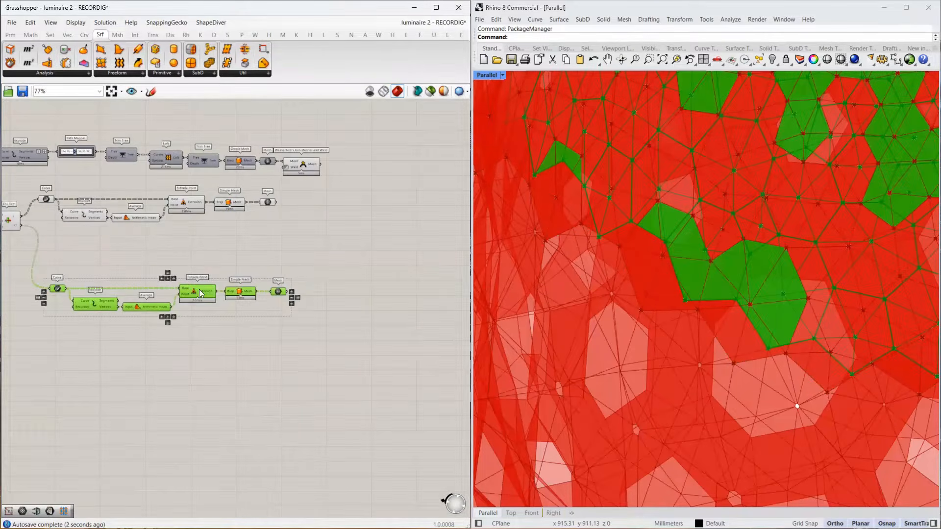
{"action": "left_click_drag", "start_coordinate": [187, 290], "coordinate": [186, 248]}
{"action": "right_click_drag", "start_coordinate": [261, 220], "coordinate": [196, 231]}
Add a Merge component and connect Weaverbird's Join Meshes and Weld output and both extrusion Mesh parameters as D1, D2 and D3.
{"action": "scroll", "coordinate": [219, 226], "scroll_direction": "up", "scroll_amount": 4}
{"action": "double_click", "coordinate": [353, 198]}
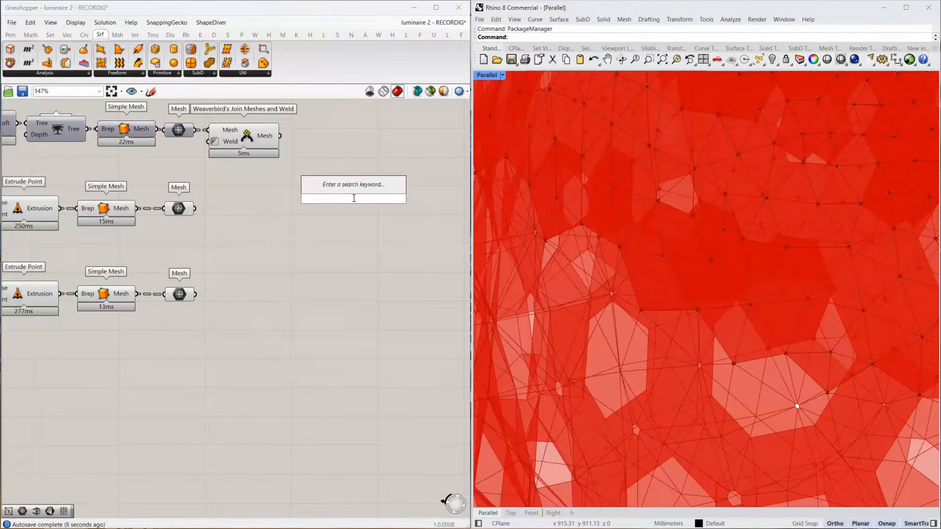
{"action": "type", "text": "merge"}
{"action": "left_click", "coordinate": [327, 187]}
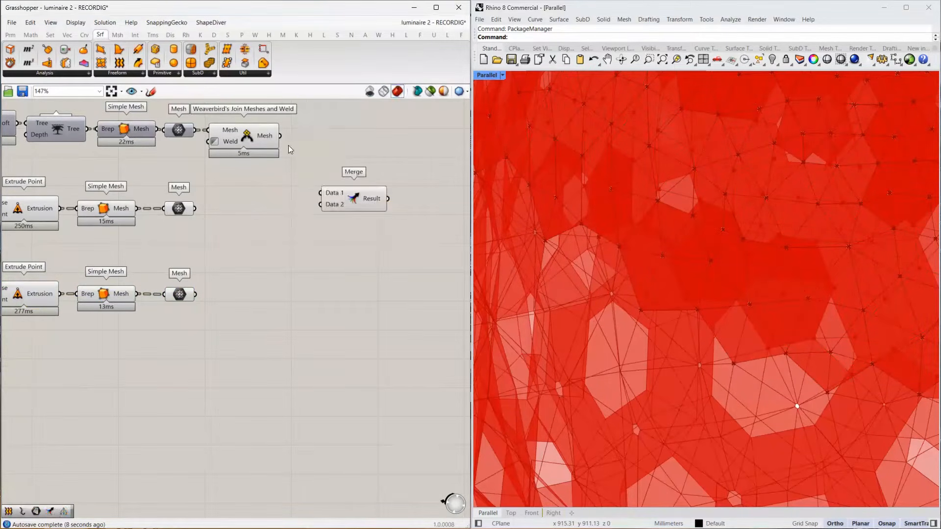
{"action": "left_click_drag", "start_coordinate": [280, 136], "coordinate": [322, 192]}
{"action": "left_click_drag", "start_coordinate": [195, 209], "coordinate": [323, 203]}
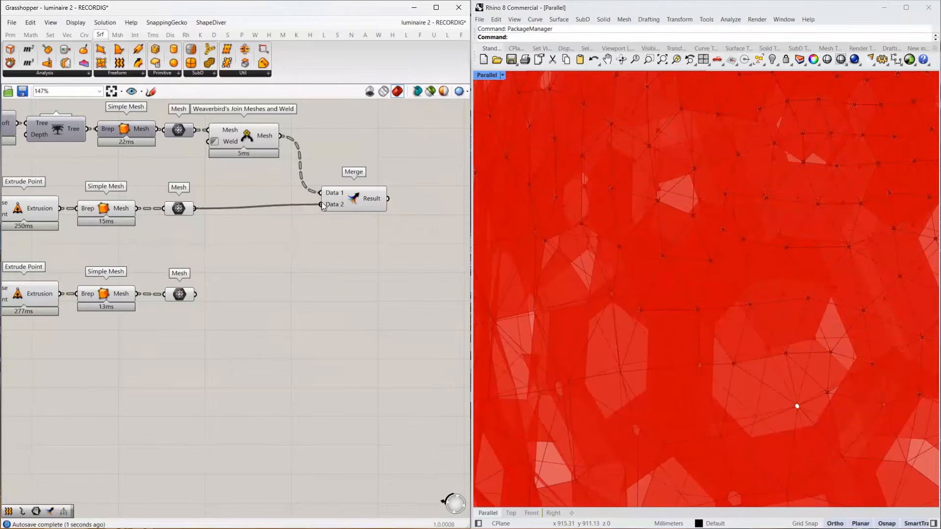
{"action": "left_click_drag", "start_coordinate": [195, 294], "coordinate": [364, 211]}
Disable the preview of the loft branch and both extrusion branches that feed Merge.
{"action": "scroll", "coordinate": [327, 263], "scroll_direction": "down", "scroll_amount": 5}
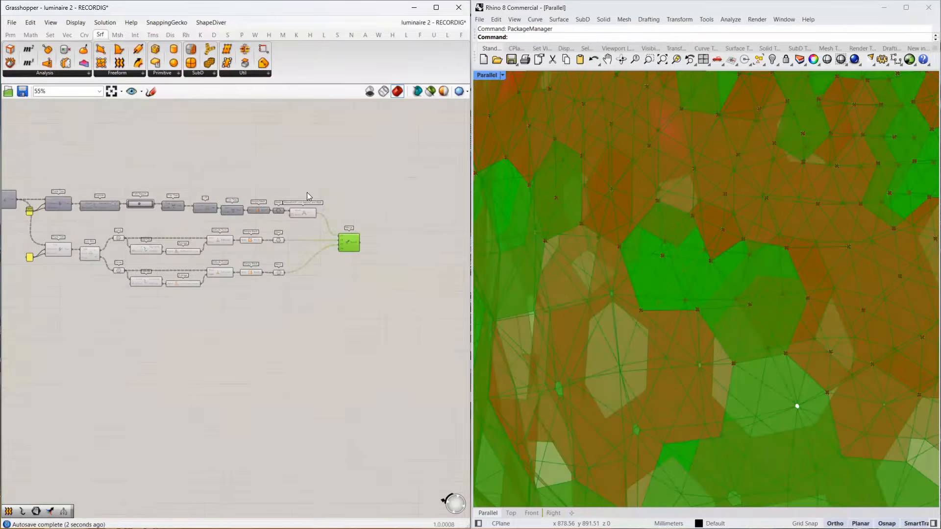
{"action": "scroll", "coordinate": [307, 192], "scroll_direction": "down", "scroll_amount": 2}
{"action": "left_click_drag", "start_coordinate": [307, 170], "coordinate": [95, 276]}
{"action": "middle_click", "coordinate": [176, 288]}
{"action": "left_click", "coordinate": [203, 257]}
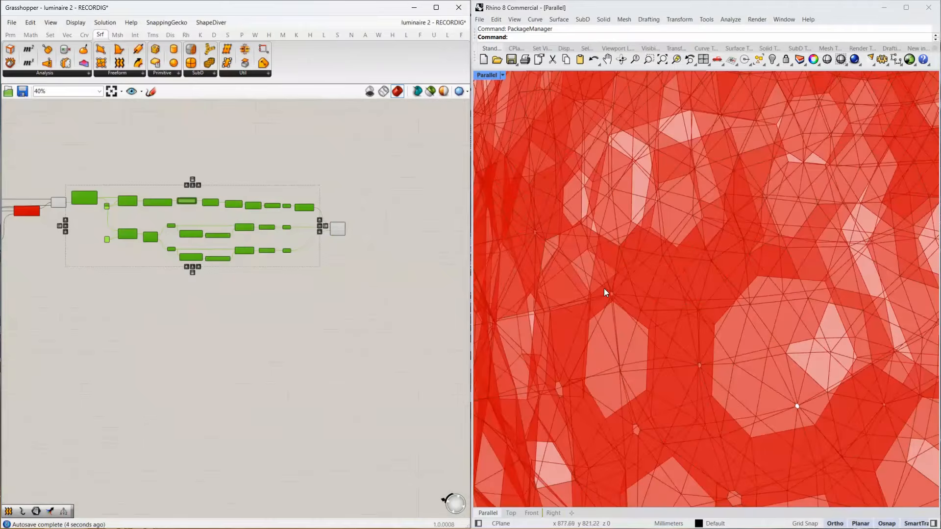
Disable the preview of the components further upstream, including the graph mapper chain and the curves it drives.
{"action": "scroll", "coordinate": [604, 288], "scroll_direction": "down", "scroll_amount": 7}
{"action": "right_click_drag", "start_coordinate": [628, 251], "coordinate": [642, 231]}
{"action": "scroll", "coordinate": [590, 83], "scroll_direction": "up", "scroll_amount": 6}
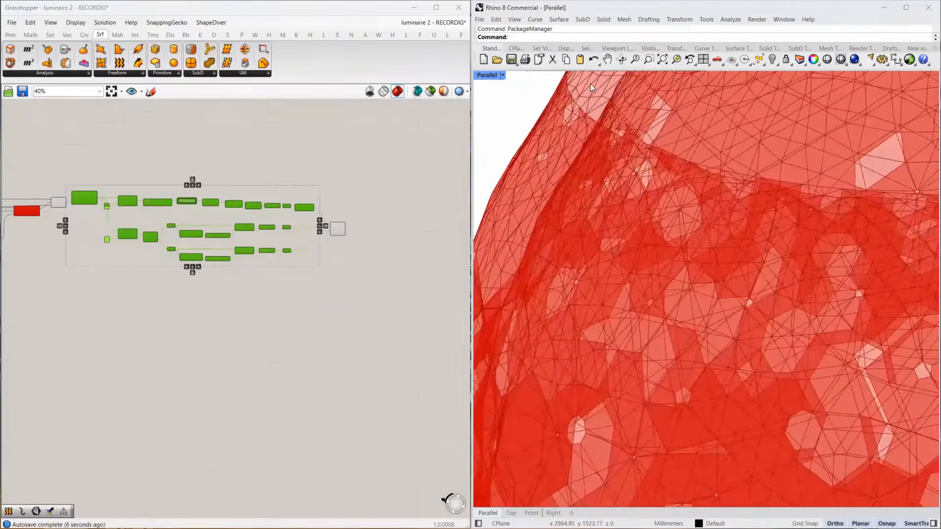
{"action": "scroll", "coordinate": [254, 166], "scroll_direction": "down", "scroll_amount": 4}
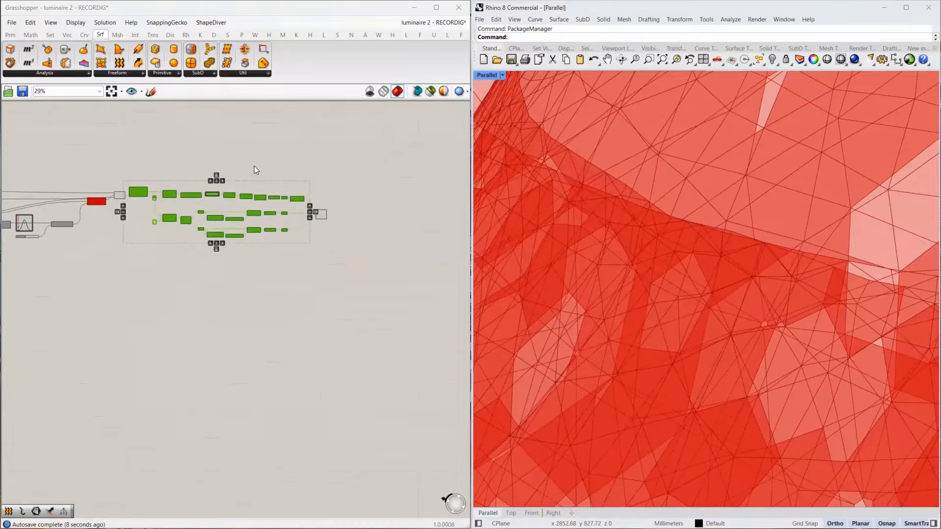
{"action": "left_click_drag", "start_coordinate": [258, 160], "coordinate": [111, 234]}
{"action": "middle_click", "coordinate": [240, 255]}
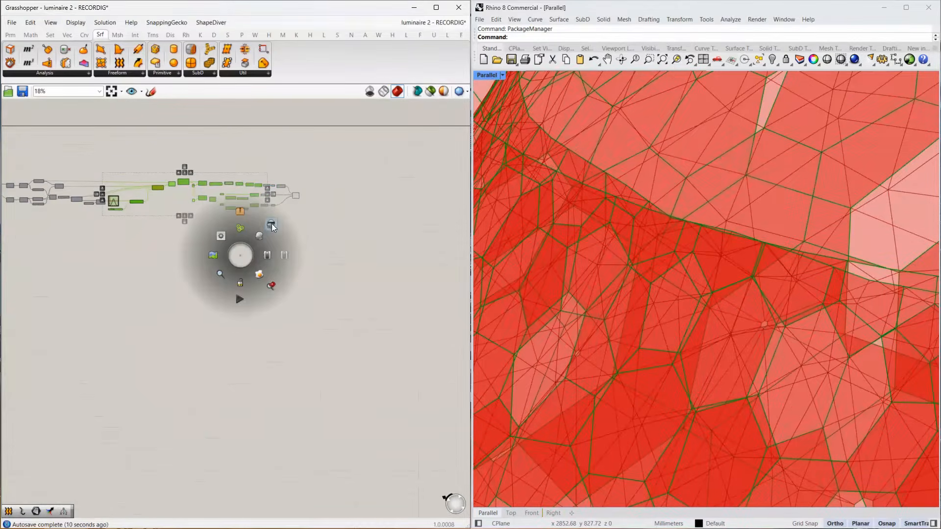
{"action": "left_click", "coordinate": [271, 224]}
Examine the merged luminaire mesh from several angles, checking the upper rim, the cell openings and the narrow base.
{"action": "scroll", "coordinate": [636, 202], "scroll_direction": "down", "scroll_amount": 8}
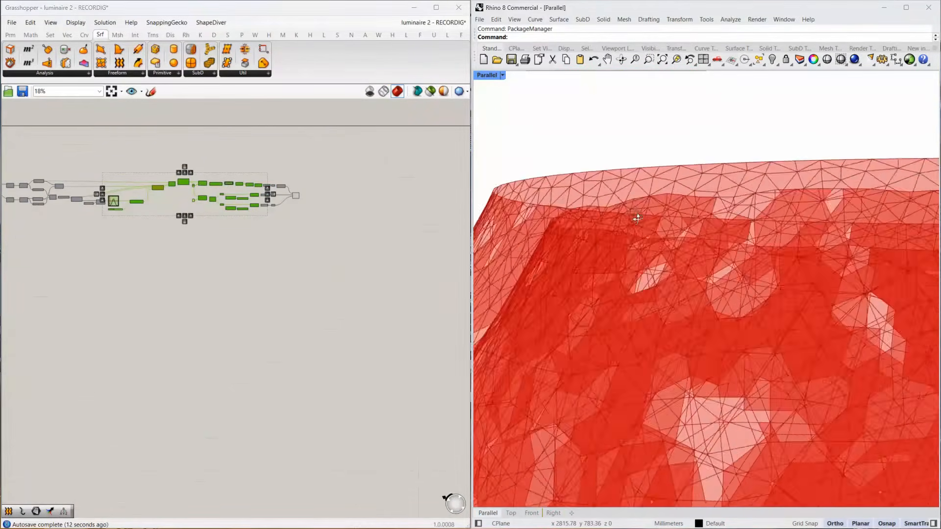
{"action": "scroll", "coordinate": [637, 218], "scroll_direction": "up", "scroll_amount": 8}
{"action": "scroll", "coordinate": [548, 138], "scroll_direction": "down", "scroll_amount": 5}
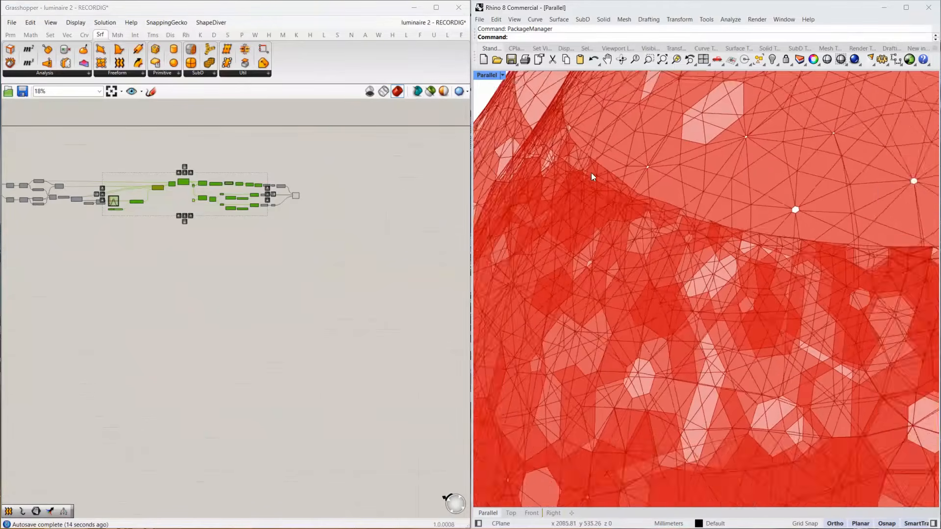
{"action": "scroll", "coordinate": [666, 334], "scroll_direction": "down", "scroll_amount": 5}
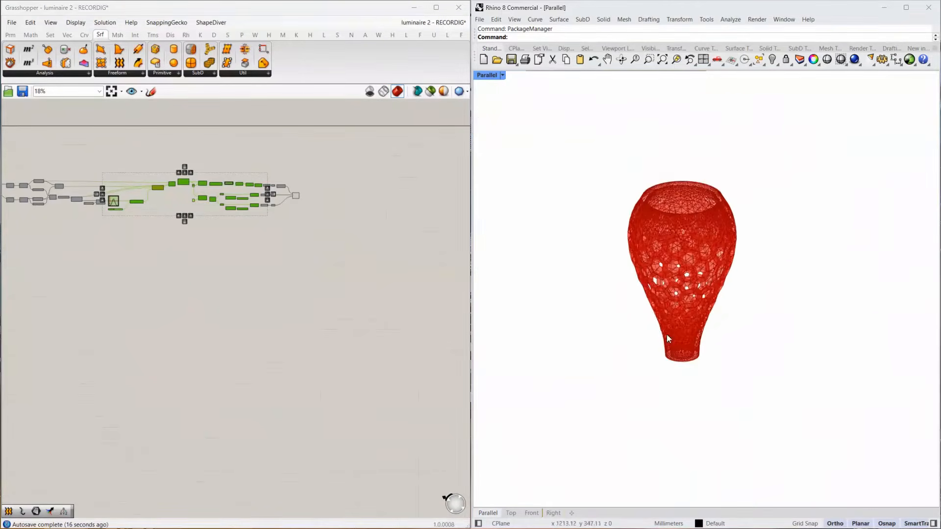
{"action": "scroll", "coordinate": [675, 354], "scroll_direction": "up", "scroll_amount": 10}
{"action": "right_click_drag", "start_coordinate": [652, 344], "coordinate": [659, 240]}
{"action": "scroll", "coordinate": [659, 238], "scroll_direction": "down", "scroll_amount": 10}
{"action": "right_click_drag", "start_coordinate": [668, 337], "coordinate": [662, 372]}
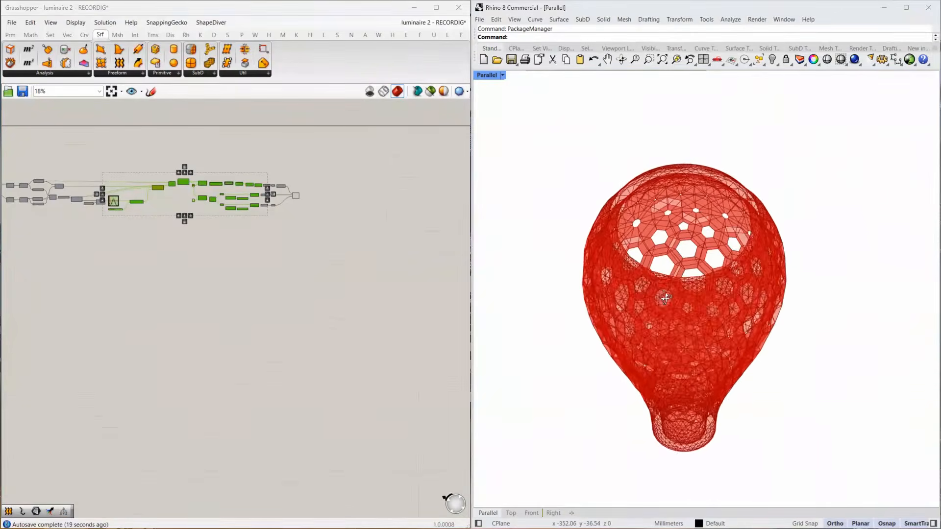
{"action": "scroll", "coordinate": [659, 416], "scroll_direction": "up", "scroll_amount": 5}
{"action": "scroll", "coordinate": [714, 407], "scroll_direction": "down", "scroll_amount": 10}
{"action": "mouse_move", "coordinate": [713, 411]}
{"action": "right_mouse_down"}
{"action": "mouse_move", "coordinate": [720, 405]}
{"action": "mouse_move", "coordinate": [716, 425]}
{"action": "right_mouse_up"}
{"action": "scroll", "coordinate": [717, 424], "scroll_direction": "down", "scroll_amount": 4}
{"action": "scroll", "coordinate": [702, 218], "scroll_direction": "up", "scroll_amount": 5}
{"action": "scroll", "coordinate": [704, 221], "scroll_direction": "up", "scroll_amount": 3}
{"action": "scroll", "coordinate": [724, 313], "scroll_direction": "down", "scroll_amount": 4}
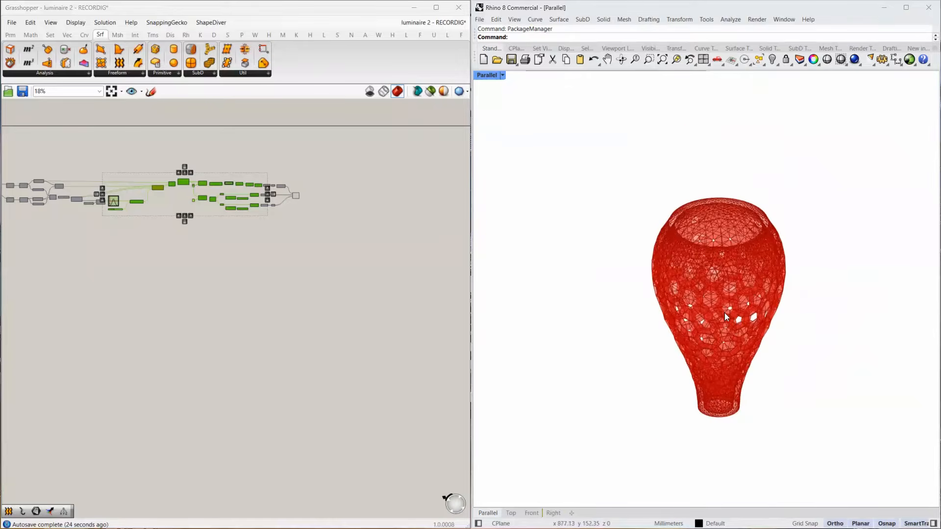
{"action": "scroll", "coordinate": [725, 313], "scroll_direction": "up", "scroll_amount": 3}
{"action": "scroll", "coordinate": [289, 172], "scroll_direction": "up", "scroll_amount": 2}
{"action": "scroll", "coordinate": [291, 175], "scroll_direction": "up", "scroll_amount": 6}
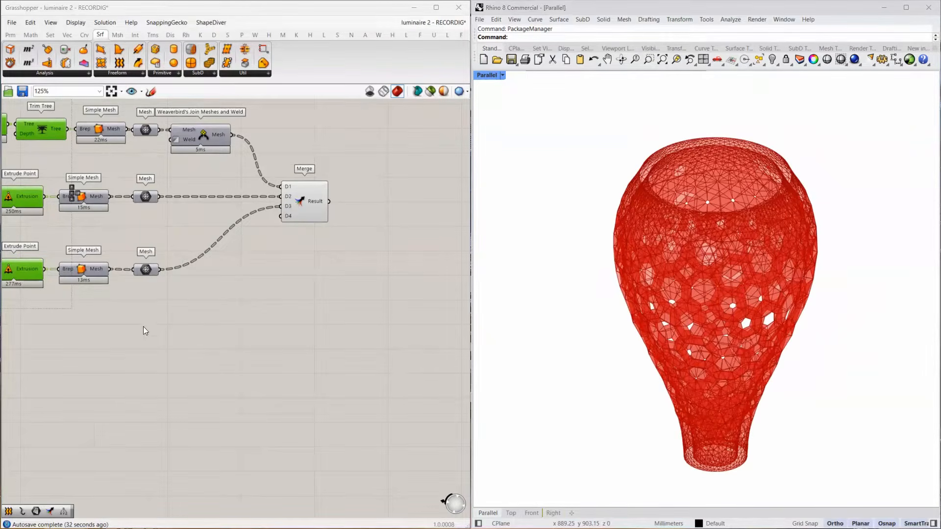
Add a Mesh parameter below Weaverbird's Offset Mesh and feed it from the Mesh parameter that follows PlanktonMesh.
{"action": "scroll", "coordinate": [368, 252], "scroll_direction": "down", "scroll_amount": 4}
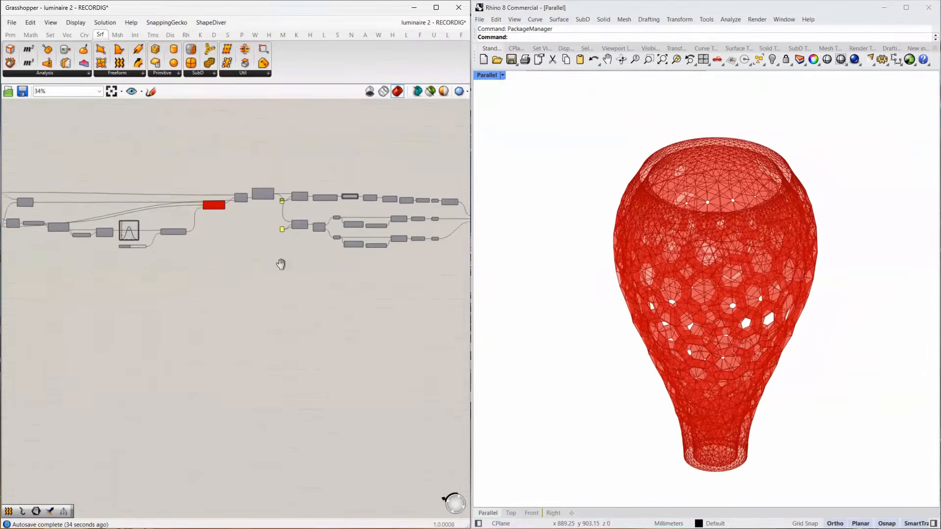
{"action": "right_click_drag", "start_coordinate": [280, 264], "coordinate": [448, 242]}
{"action": "right_click_drag", "start_coordinate": [133, 251], "coordinate": [268, 256]}
{"action": "scroll", "coordinate": [152, 188], "scroll_direction": "up", "scroll_amount": 9}
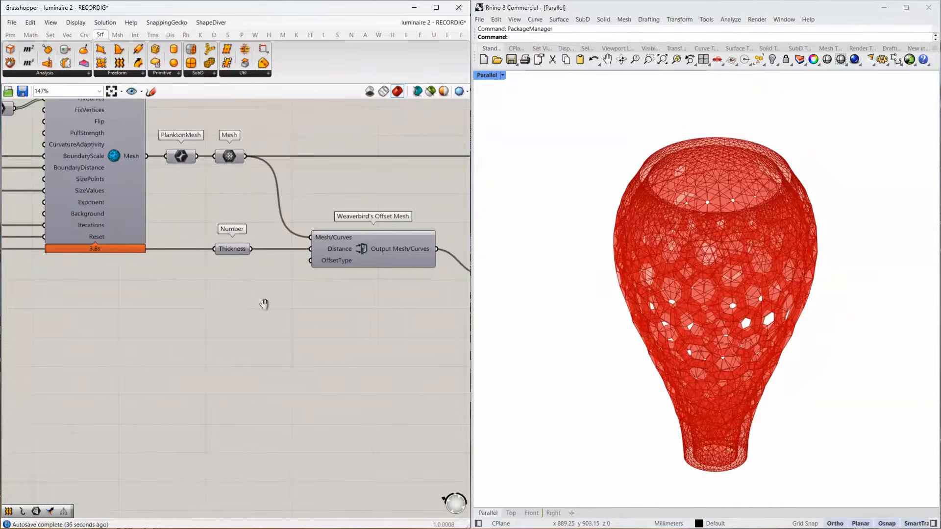
{"action": "right_click_drag", "start_coordinate": [264, 304], "coordinate": [215, 306]}
{"action": "right_click_drag", "start_coordinate": [319, 343], "coordinate": [206, 327]}
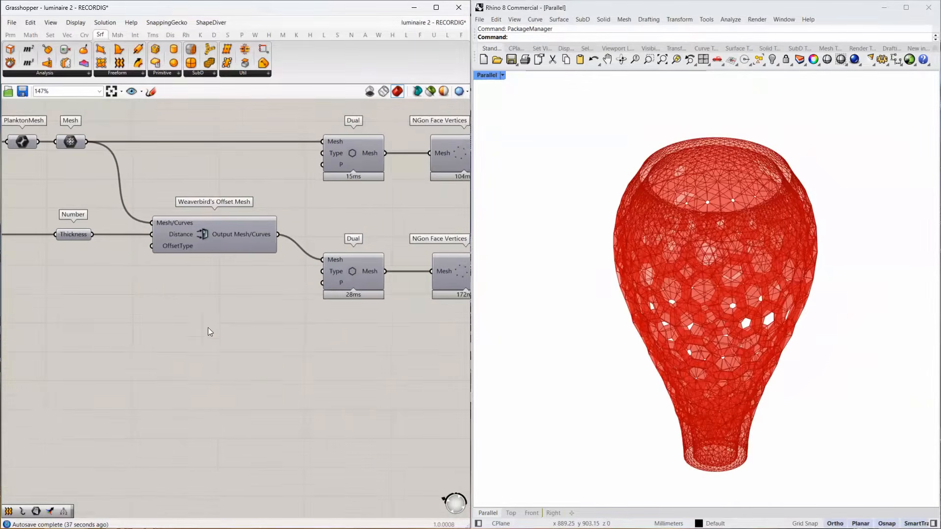
{"action": "double_click", "coordinate": [263, 370]}
{"action": "type", "text": "mesh"}
{"action": "left_click", "coordinate": [248, 358]}
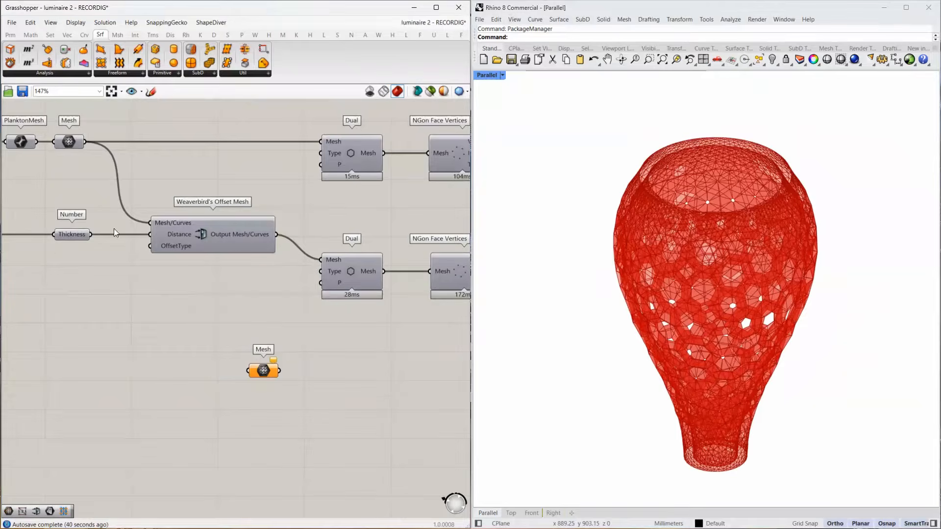
{"action": "left_click_drag", "start_coordinate": [78, 142], "coordinate": [249, 370]}
Duplicate the new Mesh parameter, feed the copy from Weaverbird's Offset Mesh output, and align both in a column below Dual.
{"action": "left_click_drag", "start_coordinate": [263, 371], "coordinate": [356, 415]}
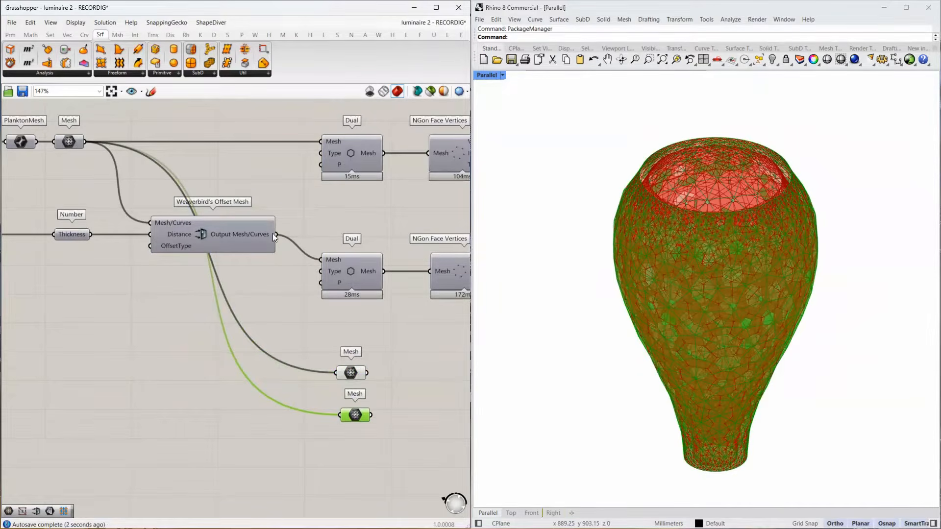
{"action": "left_click_drag", "start_coordinate": [275, 234], "coordinate": [336, 414], "text": "shift"}
{"action": "right_click_drag", "start_coordinate": [388, 407], "coordinate": [273, 343]}
{"action": "left_click_drag", "start_coordinate": [241, 352], "coordinate": [236, 359]}
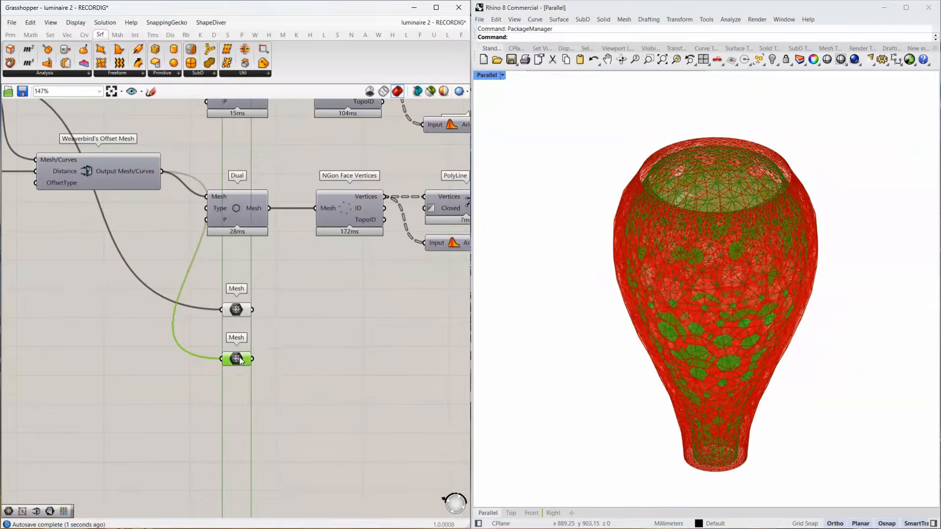
{"action": "left_click_drag", "start_coordinate": [276, 285], "coordinate": [225, 391]}
{"action": "left_click_drag", "start_coordinate": [238, 359], "coordinate": [238, 385]}
Add two Mesh Edges components, one fed from each of the two Mesh parameters below Dual.
{"action": "double_click", "coordinate": [320, 333]}
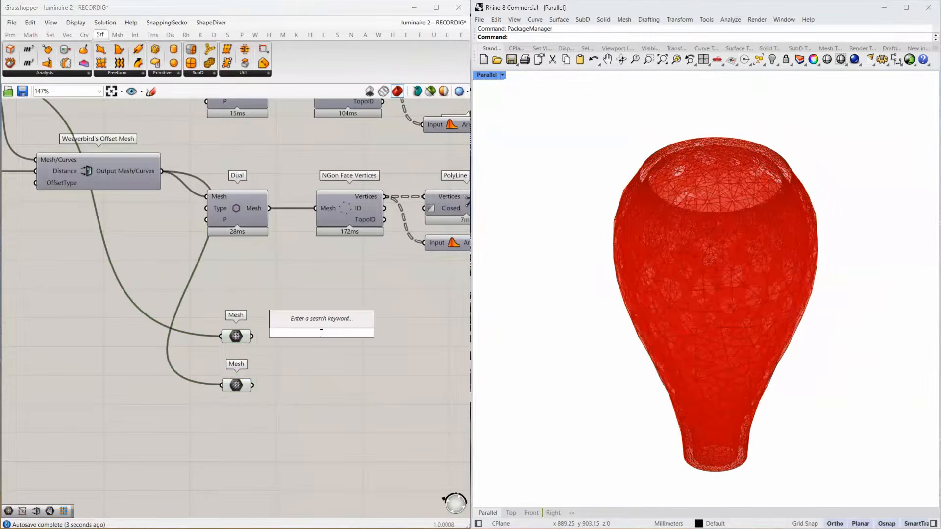
{"action": "type", "text": "maked"}
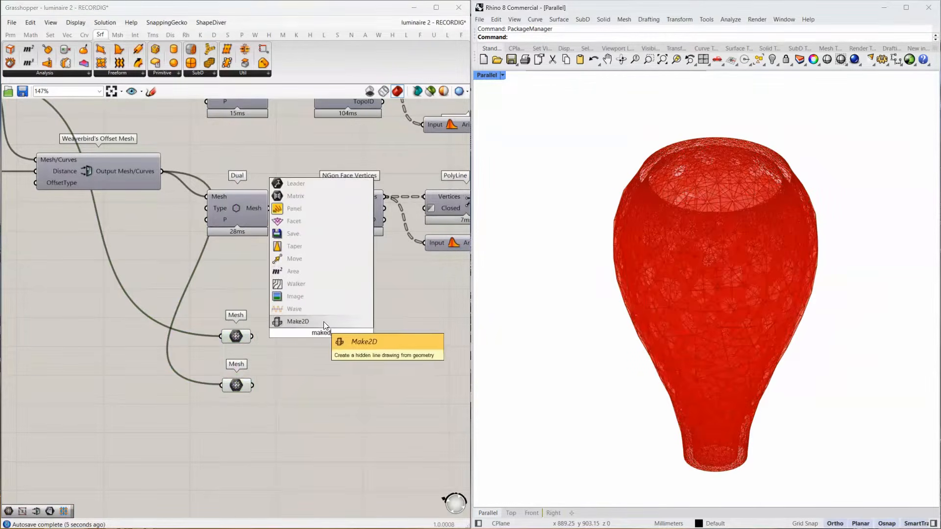
{"action": "left_click_drag", "start_coordinate": [331, 333], "coordinate": [274, 340]}
{"action": "type", "text": "mesh edges"}
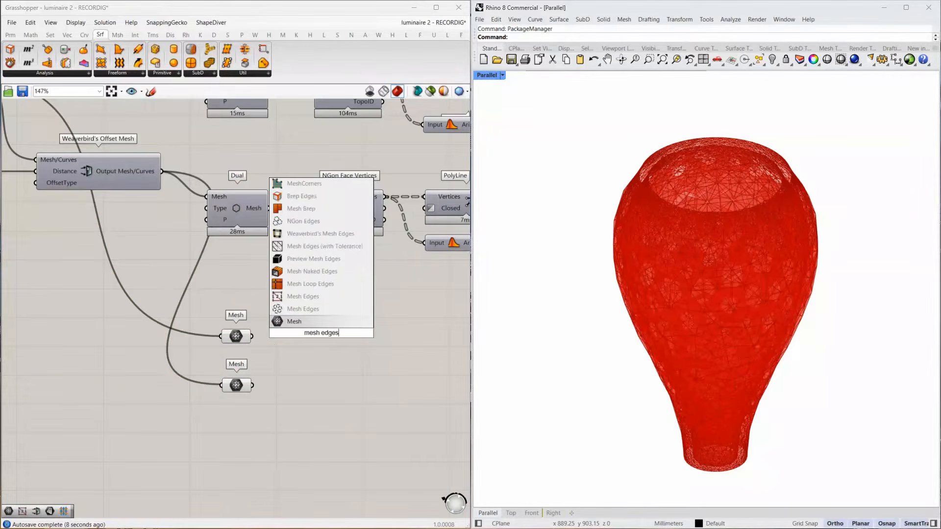
{"action": "left_click", "coordinate": [297, 297]}
{"action": "left_click_drag", "start_coordinate": [252, 336], "coordinate": [285, 336]}
{"action": "right_click_drag", "start_coordinate": [371, 341], "coordinate": [297, 341]}
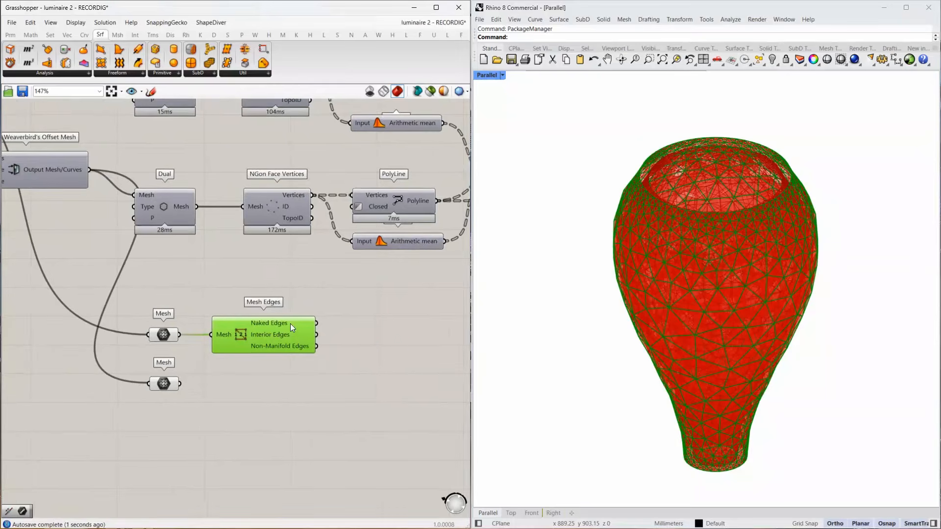
{"action": "left_click_drag", "start_coordinate": [284, 329], "coordinate": [269, 387], "text": "alt"}
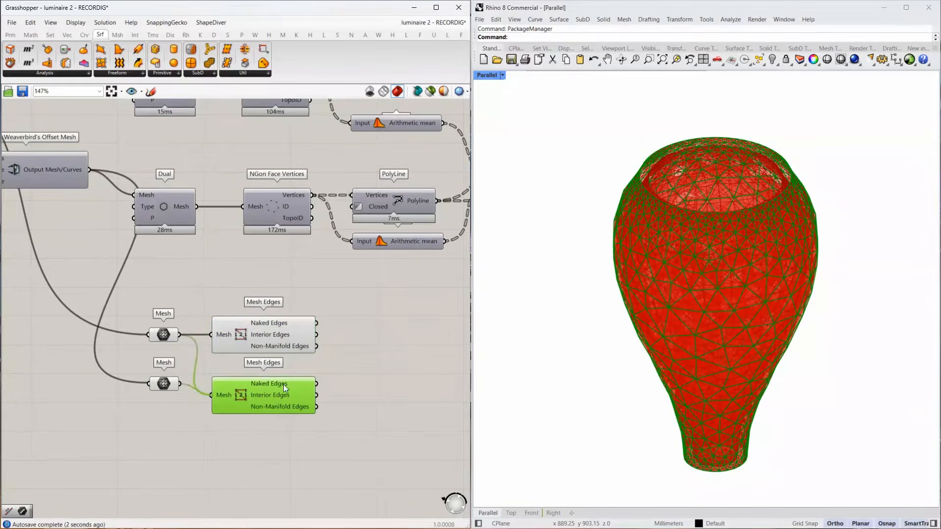
Add a Join Curves component to each Mesh Edges, joining the Naked Edges of the base and offset meshes separately.
{"action": "double_click", "coordinate": [389, 339]}
{"action": "type", "text": "join"}
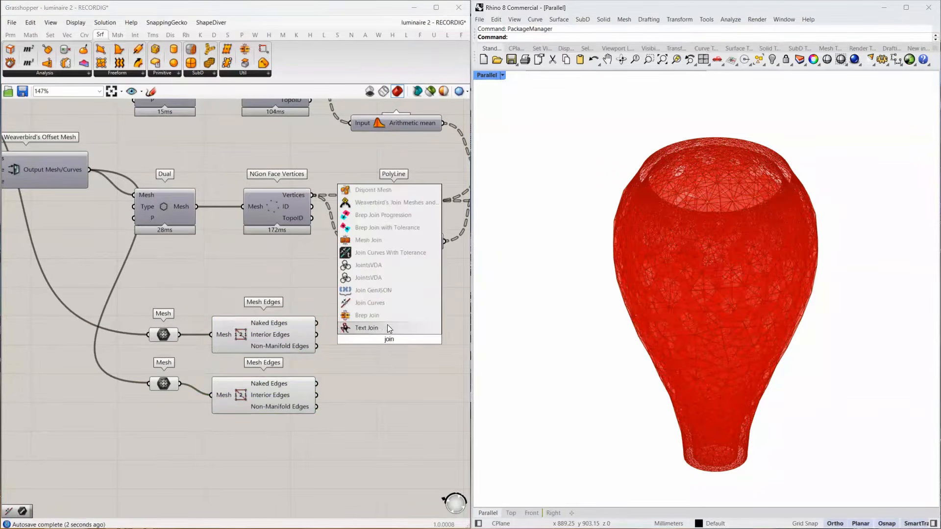
{"action": "left_click", "coordinate": [387, 326]}
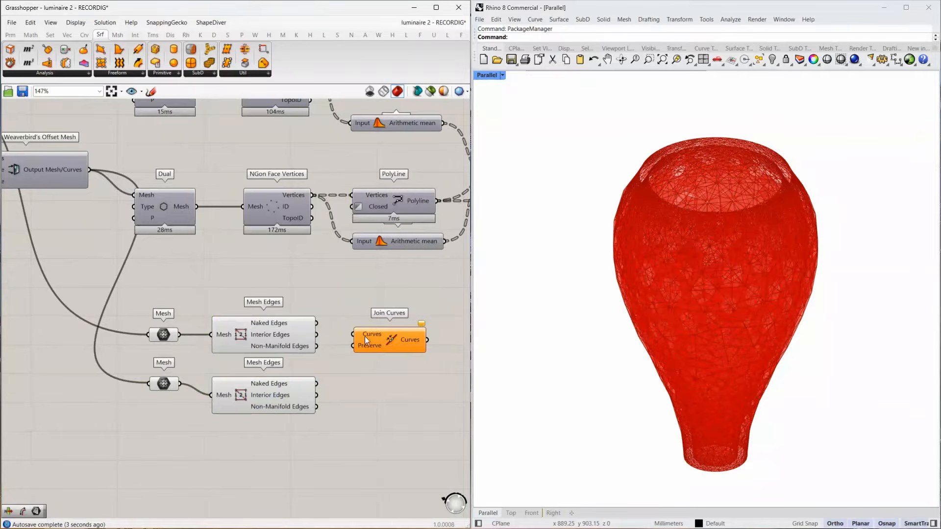
{"action": "left_click_drag", "start_coordinate": [316, 323], "coordinate": [383, 387]}
{"action": "left_click_drag", "start_coordinate": [316, 383], "coordinate": [366, 383]}
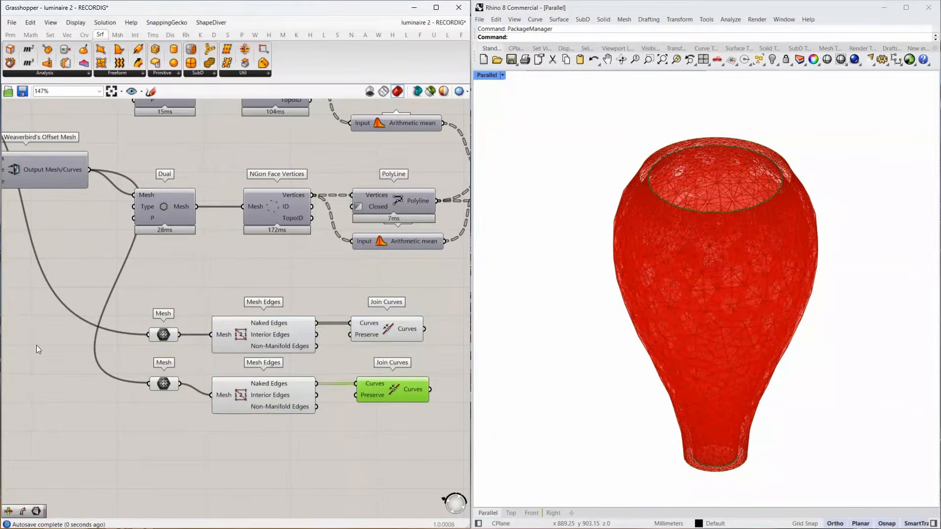
{"action": "right_click_drag", "start_coordinate": [420, 357], "coordinate": [240, 324]}
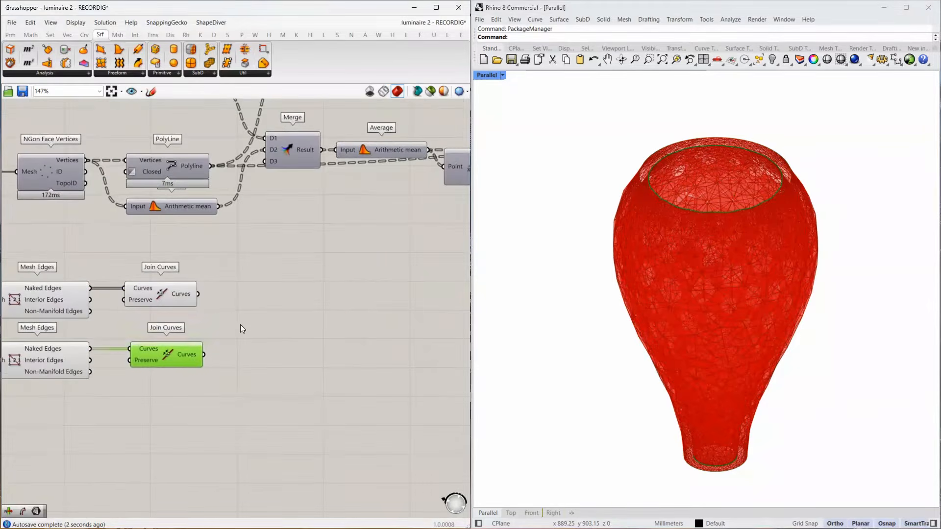
{"action": "double_click", "coordinate": [241, 324]}
{"action": "left_click", "coordinate": [187, 304]}
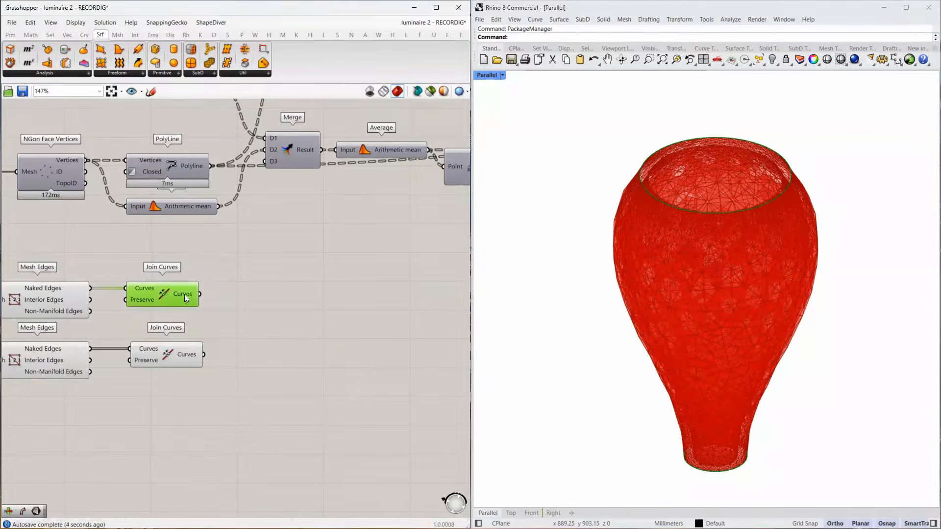
{"action": "mouse_move", "coordinate": [184, 294]}
Add a Merge component and feed D1 and D2 from the upper and lower Join Curves.
{"action": "double_click", "coordinate": [311, 319]}
{"action": "type", "text": "merge"}
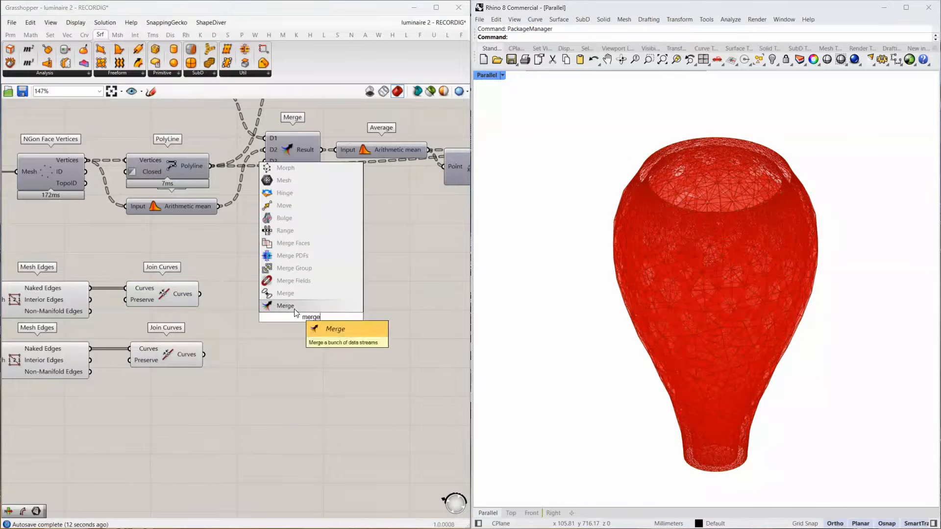
{"action": "key", "text": "Return"}
{"action": "mouse_move", "coordinate": [192, 292]}
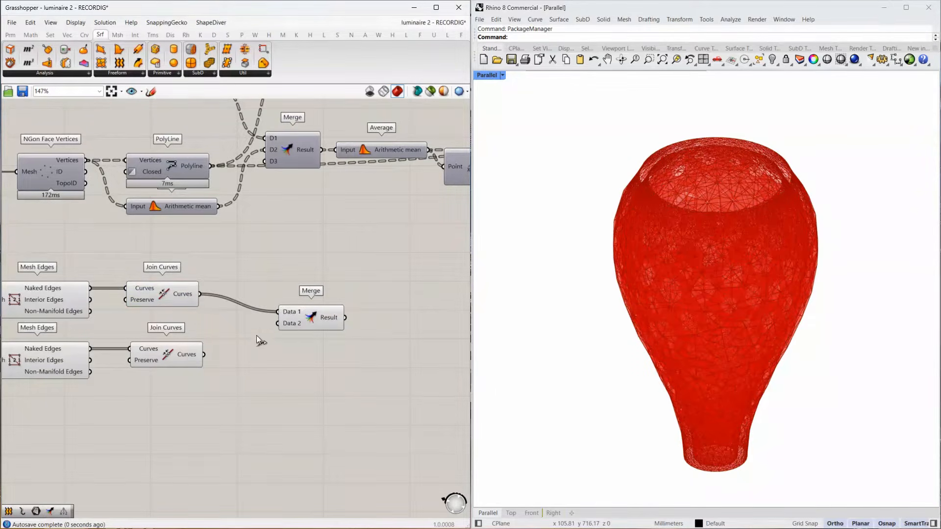
{"action": "left_click_drag", "start_coordinate": [260, 320], "coordinate": [274, 323]}
Graft and simplify both the D1 and D2 inputs of the new Merge, and move it closer to Join Curves.
{"action": "right_click", "coordinate": [299, 306]}
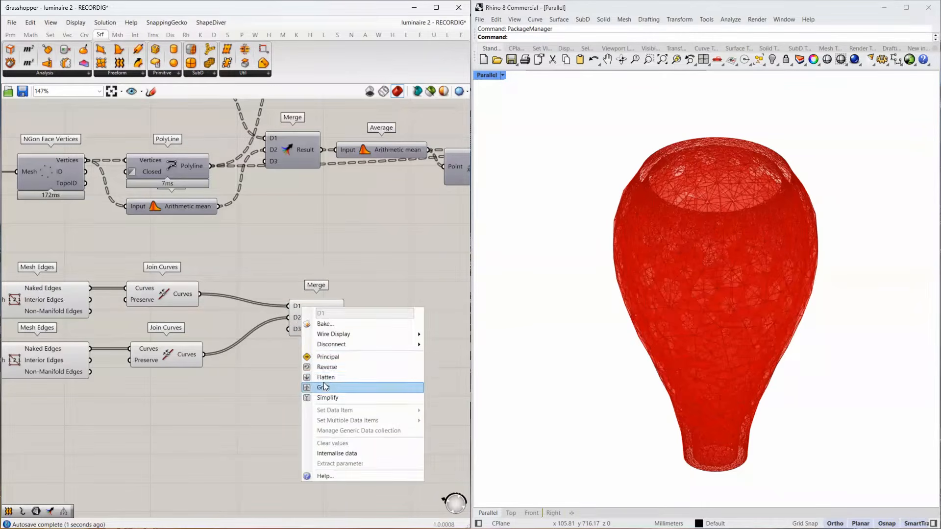
{"action": "left_click", "coordinate": [320, 386]}
{"action": "right_click", "coordinate": [290, 317]}
{"action": "left_click", "coordinate": [314, 396]}
{"action": "mouse_move", "coordinate": [327, 315]}
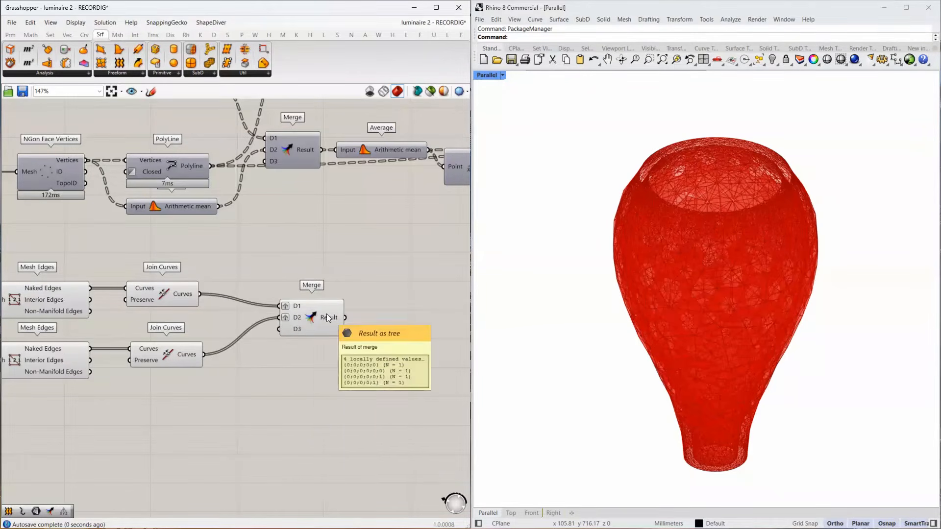
{"action": "right_click", "coordinate": [298, 305]}
{"action": "left_click", "coordinate": [321, 395]}
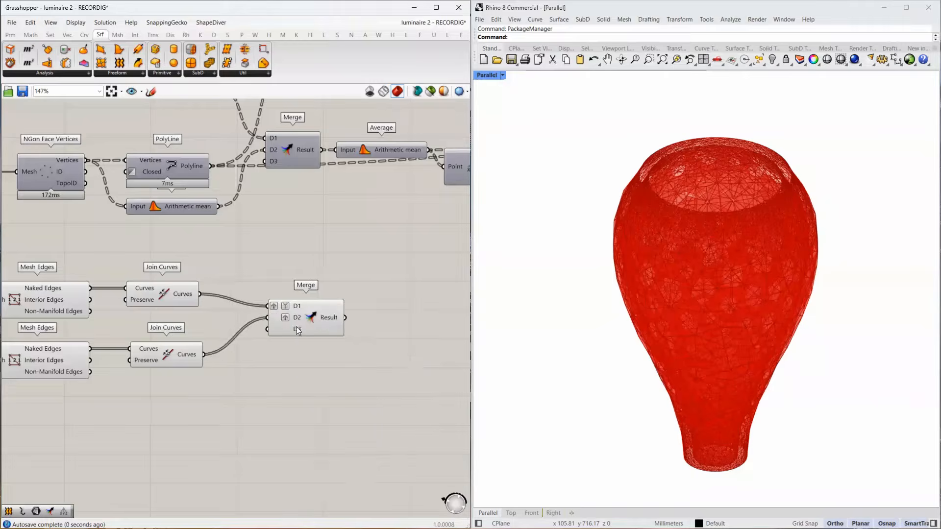
{"action": "right_click", "coordinate": [295, 318]}
{"action": "left_click", "coordinate": [321, 408]}
{"action": "mouse_move", "coordinate": [337, 320]}
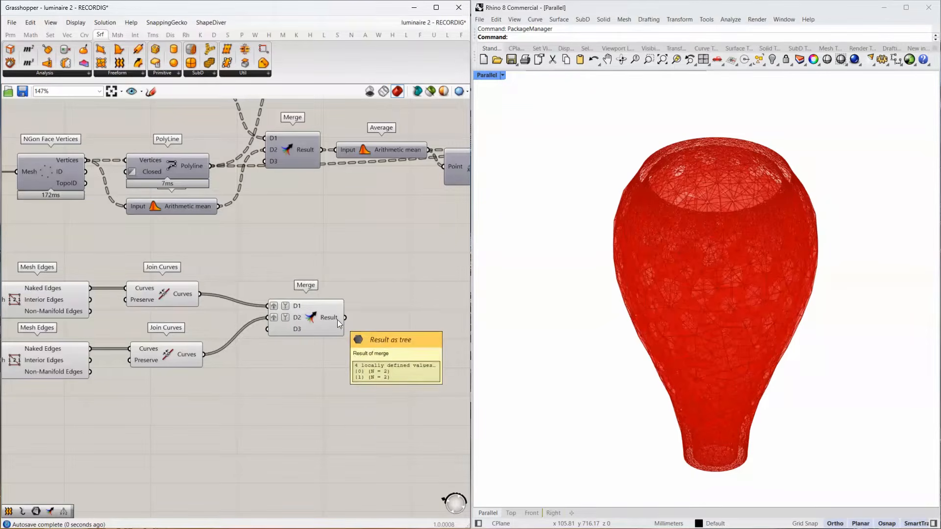
{"action": "left_click_drag", "start_coordinate": [337, 320], "coordinate": [314, 325]}
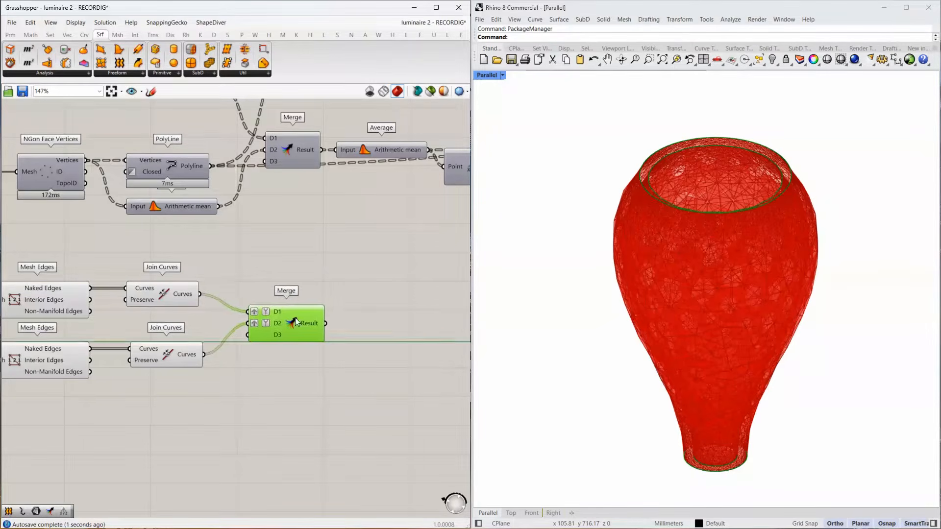
Add a Loft component after the new Merge and feed its Curves input from the Merge result.
{"action": "double_click", "coordinate": [346, 328]}
{"action": "type", "text": "lof"}
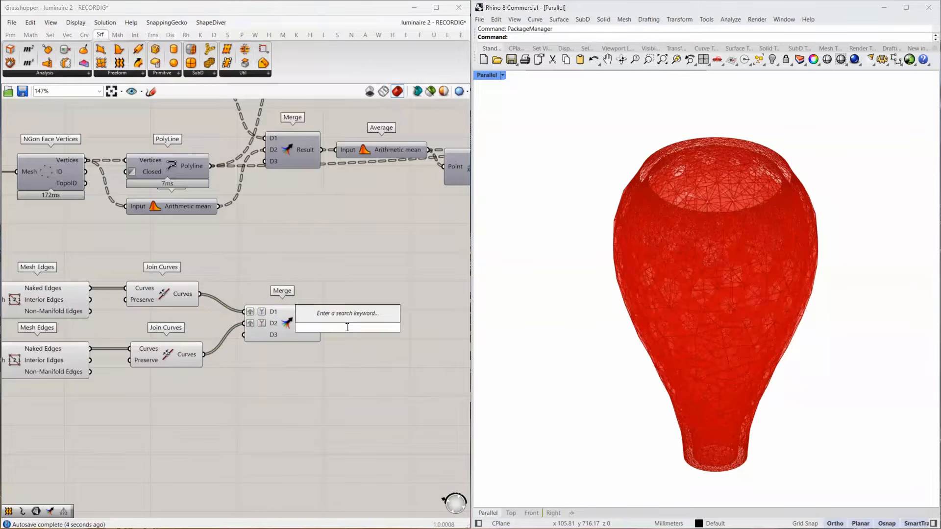
{"action": "type", "text": "t"}
{"action": "left_click", "coordinate": [338, 318]}
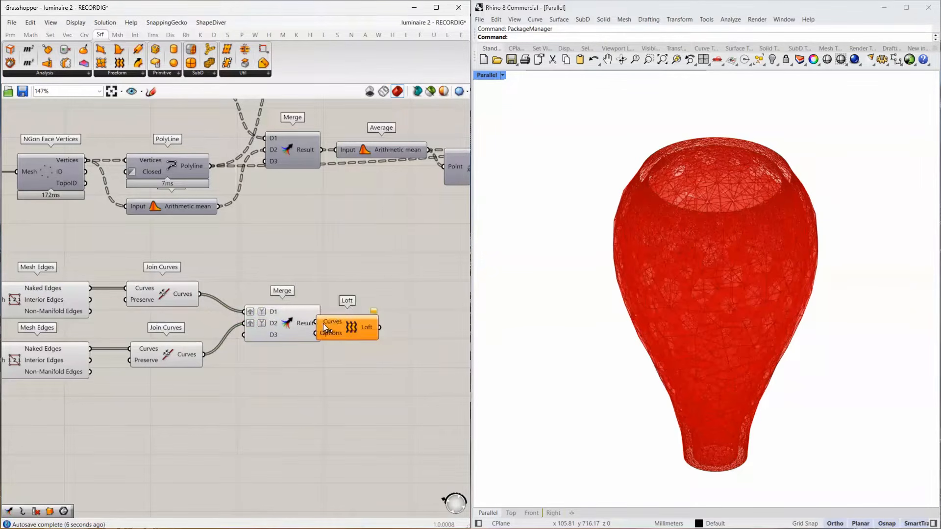
{"action": "mouse_move", "coordinate": [346, 325]}
{"action": "left_mouse_down"}
{"action": "mouse_move", "coordinate": [366, 327]}
{"action": "mouse_move", "coordinate": [336, 323]}
{"action": "left_mouse_up"}
Set the Loft component's loft type to Straight and commit the changed options.
{"action": "right_click", "coordinate": [346, 338]}
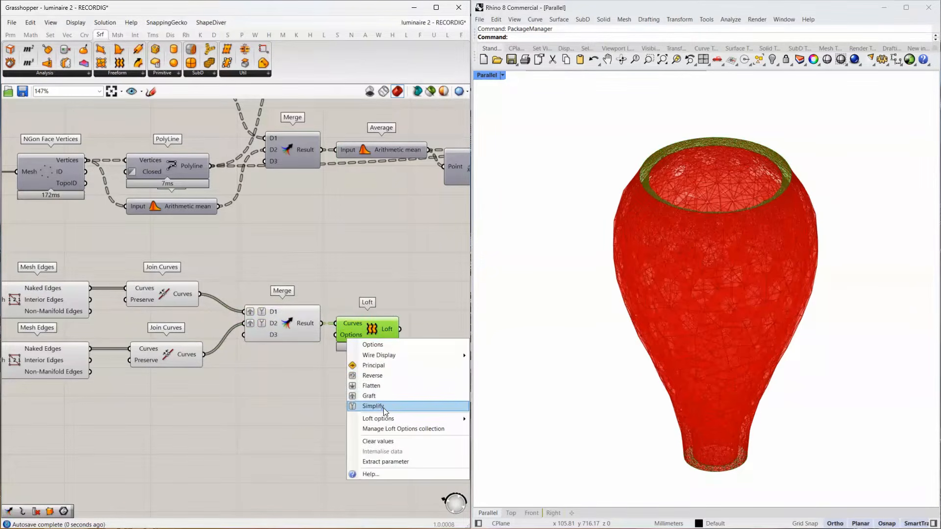
{"action": "key", "text": "Escape"}
{"action": "right_click", "coordinate": [351, 334]}
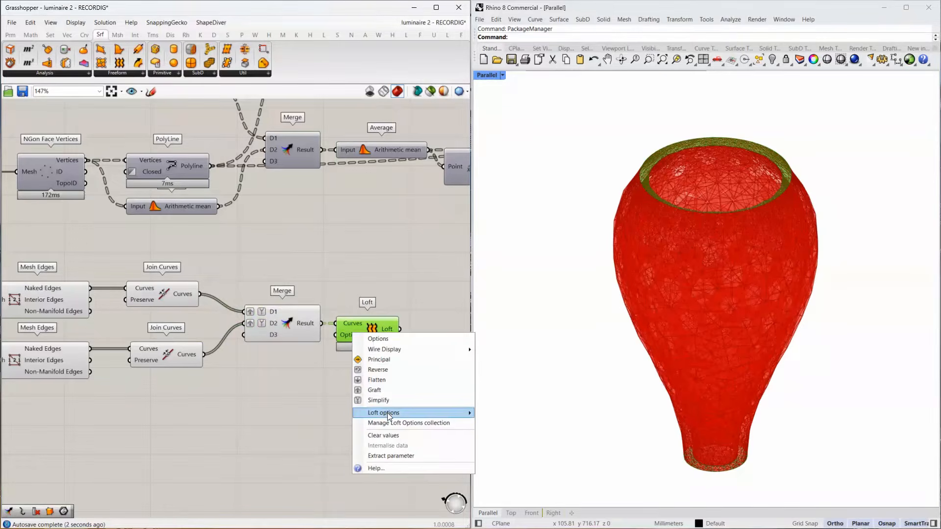
{"action": "mouse_move", "coordinate": [463, 412]}
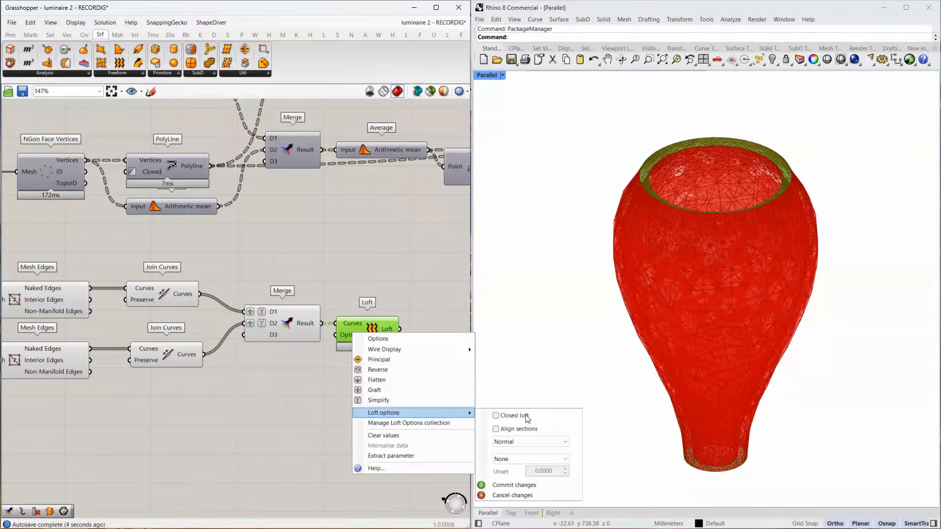
{"action": "left_click", "coordinate": [526, 446]}
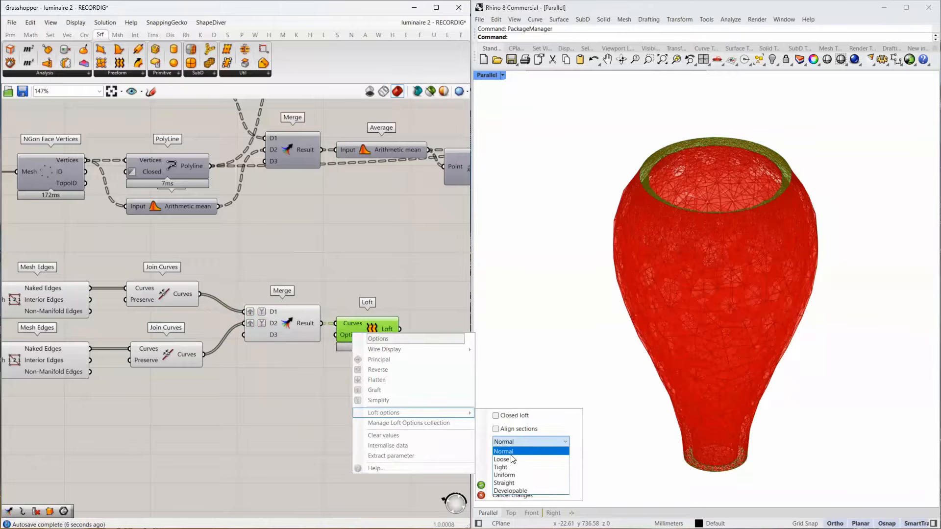
{"action": "left_click", "coordinate": [512, 480]}
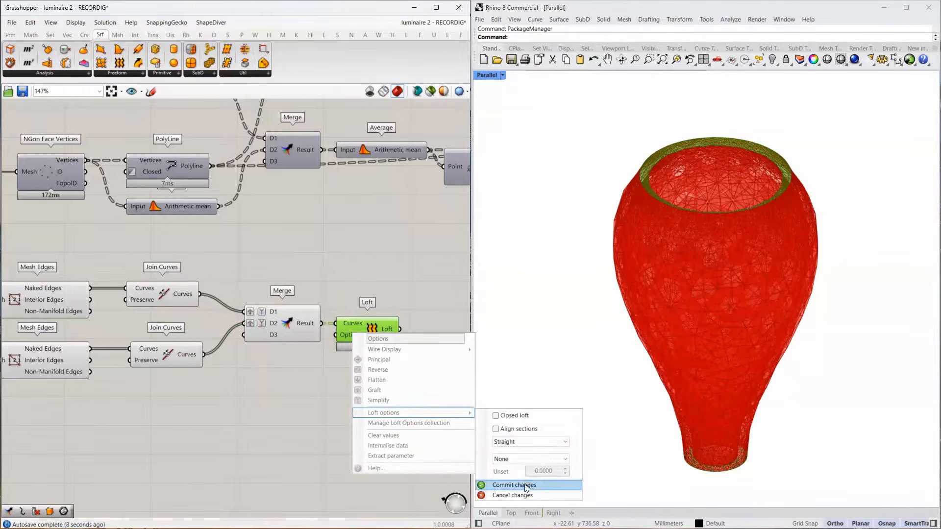
{"action": "left_click", "coordinate": [514, 485]}
{"action": "right_click_drag", "start_coordinate": [369, 384], "coordinate": [163, 356]}
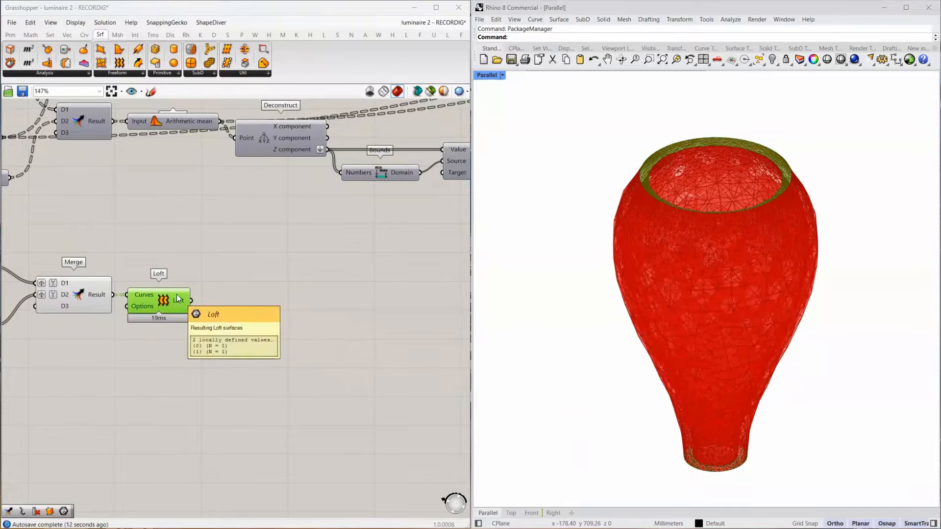
{"action": "double_click", "coordinate": [246, 308]}
{"action": "type", "text": "simple mesh"}
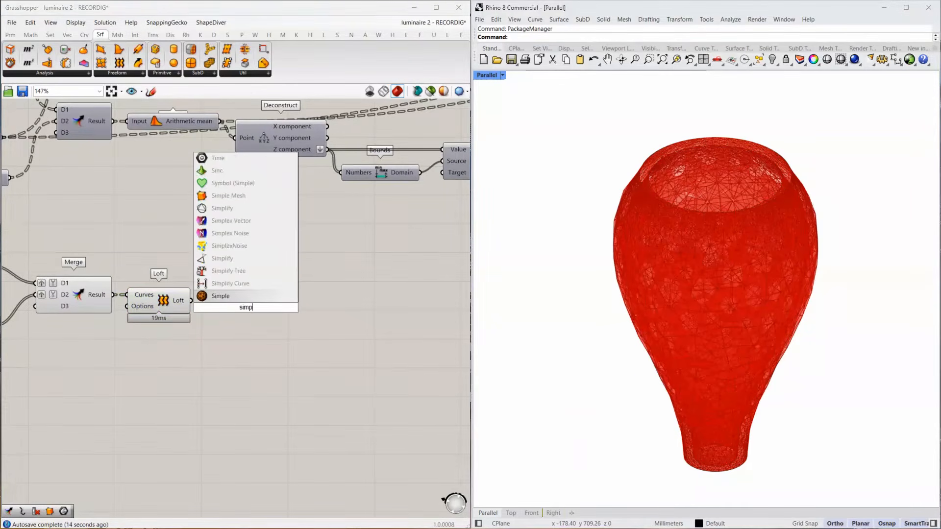
{"action": "left_click", "coordinate": [227, 296]}
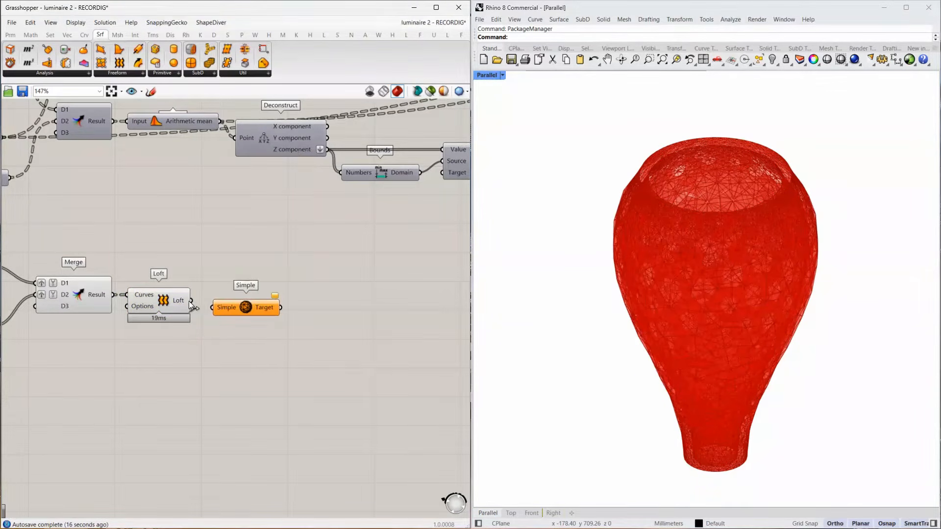
{"action": "left_click_drag", "start_coordinate": [191, 300], "coordinate": [221, 301]}
{"action": "key", "text": "Delete"}
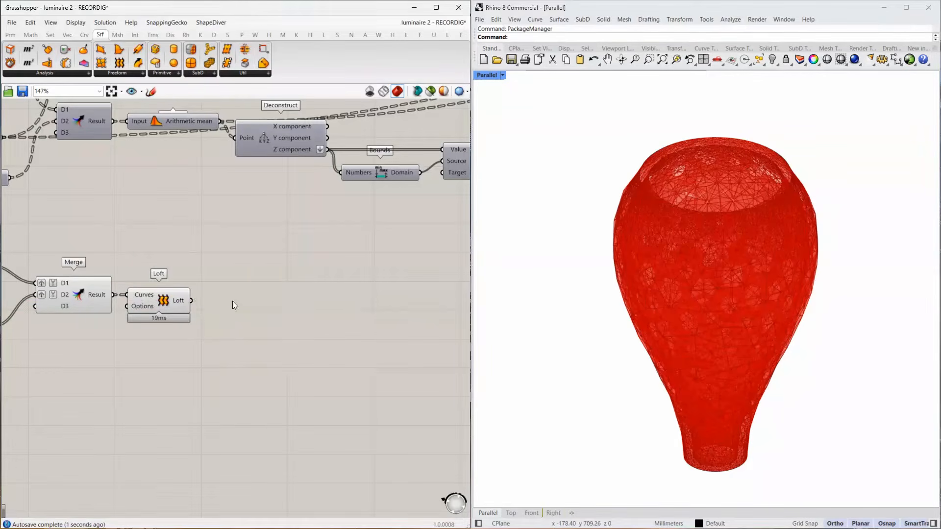
Add a Simple Mesh component after Loft and feed its Brep input from the Loft output.
{"action": "double_click", "coordinate": [232, 301]}
{"action": "type", "text": "simple mes"}
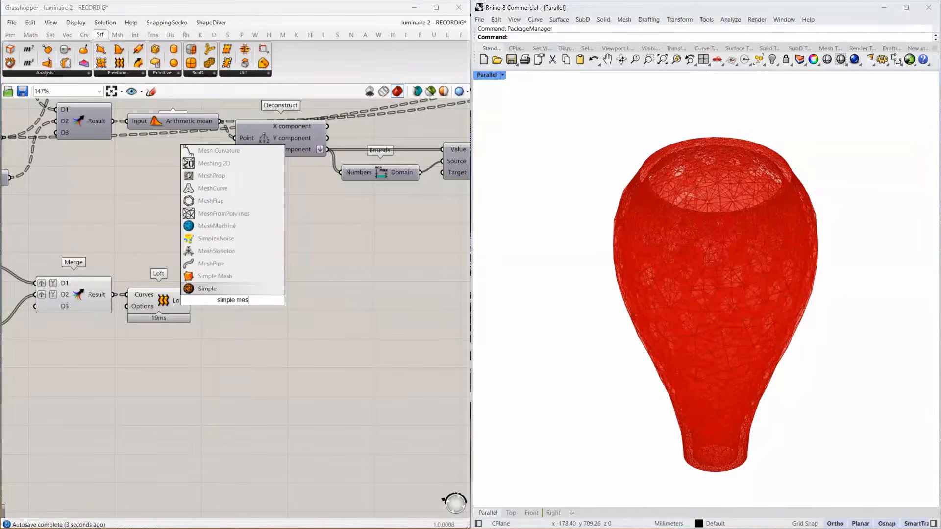
{"action": "left_click", "coordinate": [234, 272]}
{"action": "left_click_drag", "start_coordinate": [191, 300], "coordinate": [212, 301]}
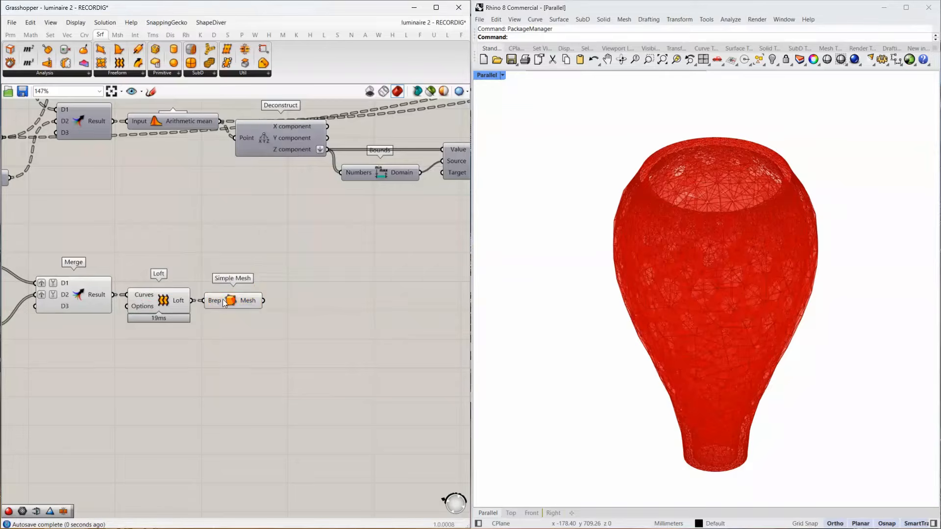
Disable the preview of the whole rim chain, from the two lower Mesh parameters through Simple Mesh.
{"action": "scroll", "coordinate": [297, 291], "scroll_direction": "down", "scroll_amount": 5}
{"action": "left_click_drag", "start_coordinate": [290, 263], "coordinate": [25, 329]}
{"action": "middle_click", "coordinate": [238, 314]}
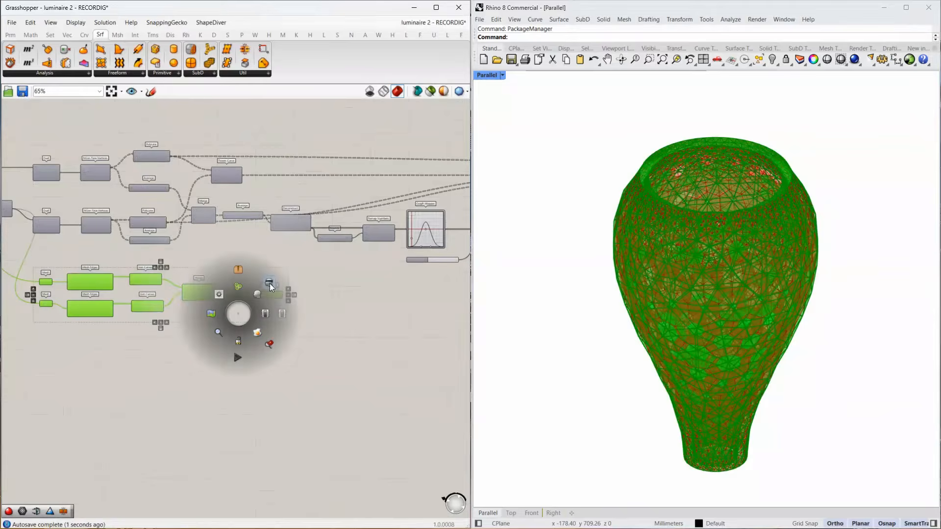
{"action": "left_click", "coordinate": [269, 284]}
Re-enable the preview of the selected rim chain and examine the lofted strip along the luminaire's upper rim.
{"action": "scroll", "coordinate": [256, 306], "scroll_direction": "up", "scroll_amount": 6}
{"action": "middle_click", "coordinate": [311, 270]}
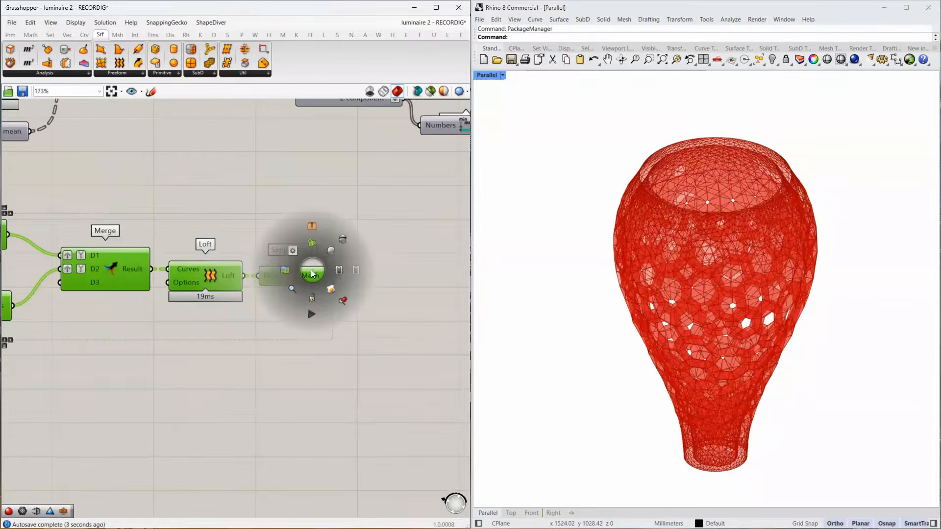
{"action": "left_click", "coordinate": [378, 253]}
{"action": "scroll", "coordinate": [657, 154], "scroll_direction": "up", "scroll_amount": 10}
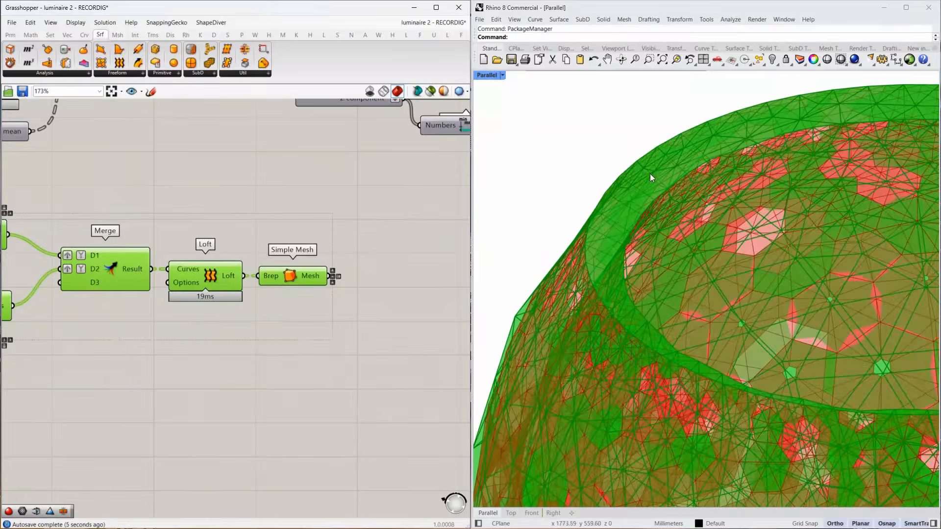
{"action": "right_click_drag", "start_coordinate": [682, 213], "coordinate": [668, 205]}
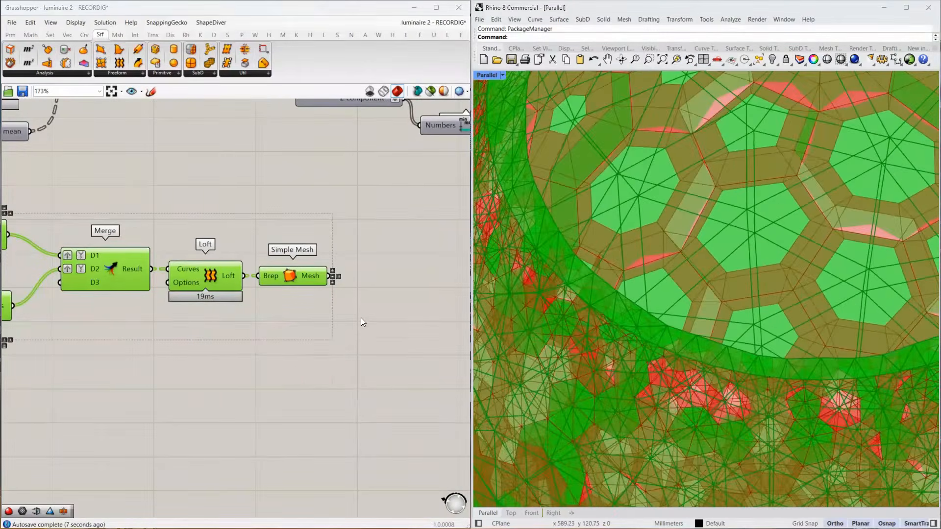
Highlight the Simple Mesh strip on the rim, and disable the preview of the rim chain from the lower Mesh parameters through Simple Mesh.
{"action": "left_click", "coordinate": [343, 313]}
{"action": "left_click", "coordinate": [313, 278]}
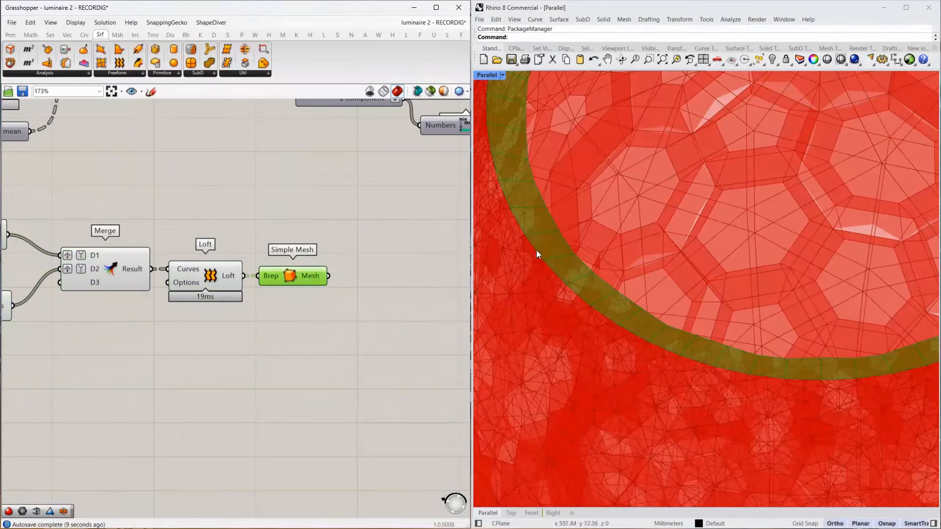
{"action": "scroll", "coordinate": [346, 260], "scroll_direction": "down", "scroll_amount": 5}
{"action": "left_click_drag", "start_coordinate": [341, 232], "coordinate": [19, 304]}
{"action": "middle_click", "coordinate": [178, 275]}
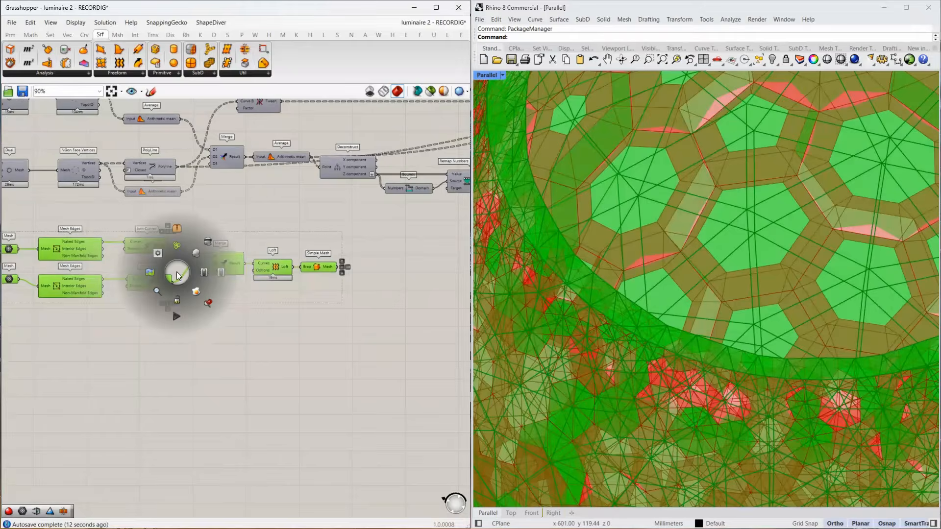
{"action": "left_click", "coordinate": [210, 243]}
Feed the rim's Simple Mesh output into the D4 input of the final Merge and remove its spare D5 input.
{"action": "right_click_drag", "start_coordinate": [353, 261], "coordinate": [158, 277]}
{"action": "scroll", "coordinate": [158, 276], "scroll_direction": "down", "scroll_amount": 3}
{"action": "left_click_drag", "start_coordinate": [148, 281], "coordinate": [237, 215]}
{"action": "scroll", "coordinate": [237, 214], "scroll_direction": "up", "scroll_amount": 6}
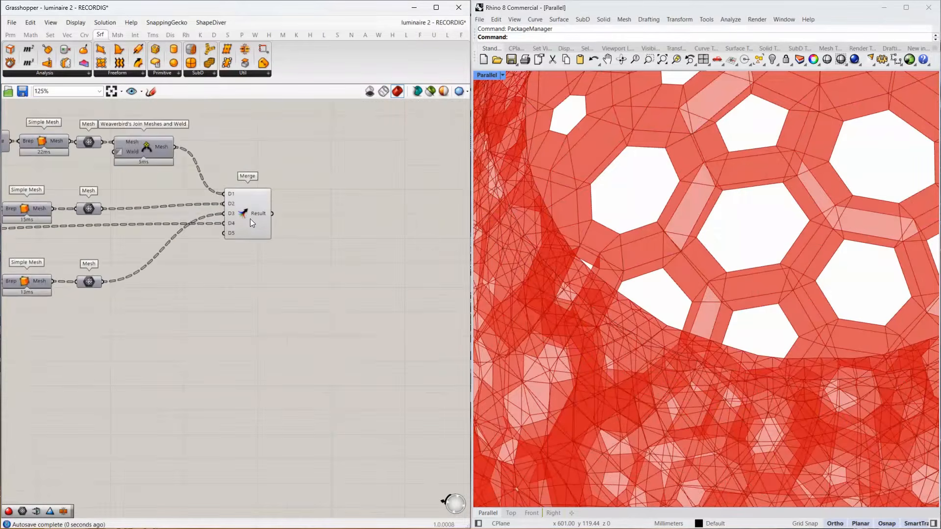
{"action": "scroll", "coordinate": [229, 237], "scroll_direction": "up", "scroll_amount": 4}
{"action": "left_click", "coordinate": [218, 254]}
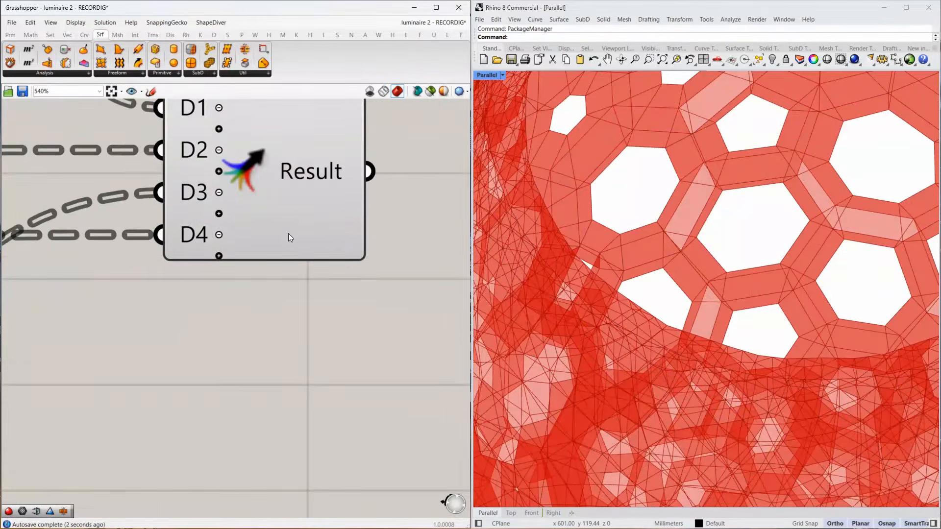
Add a Mesh parameter fed from the final Merge's Result output and disable the Merge's preview.
{"action": "scroll", "coordinate": [288, 234], "scroll_direction": "down", "scroll_amount": 4}
{"action": "scroll", "coordinate": [301, 216], "scroll_direction": "down", "scroll_amount": 2}
{"action": "left_click", "coordinate": [302, 211]}
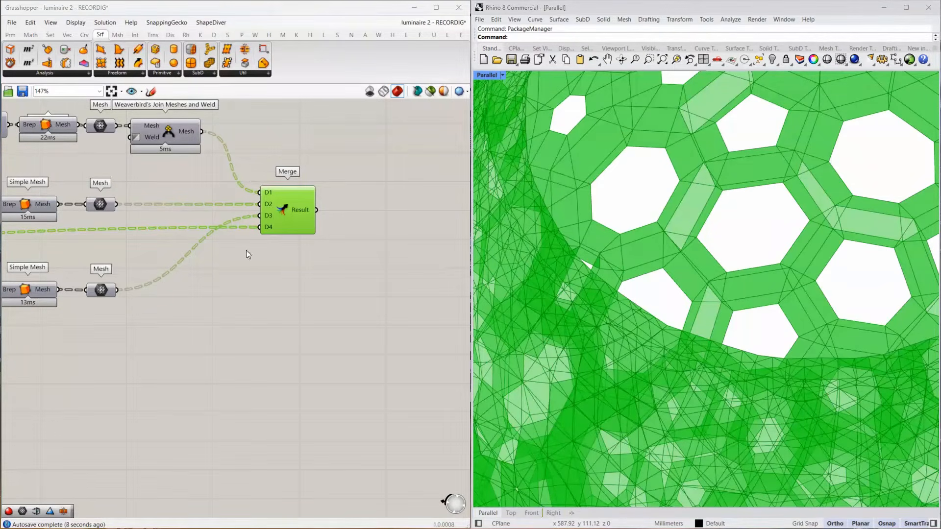
{"action": "double_click", "coordinate": [346, 212]}
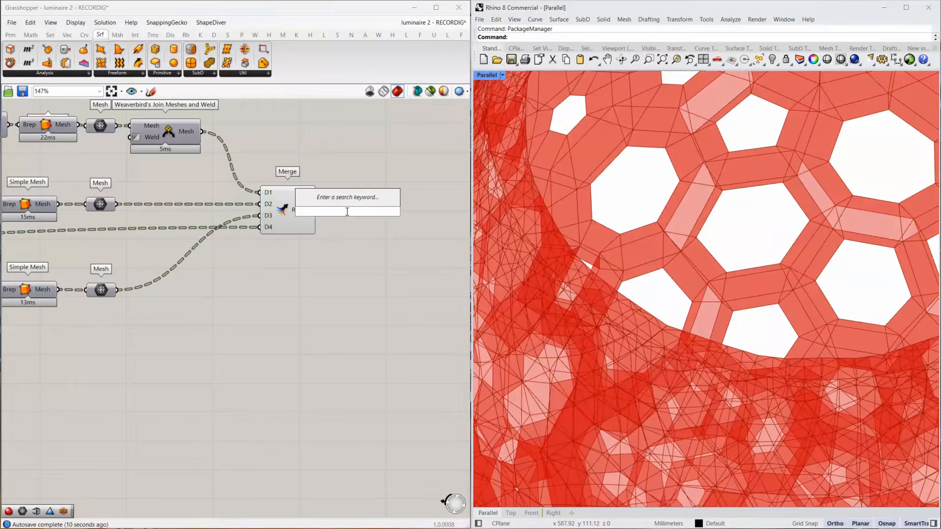
{"action": "type", "text": "mesh"}
{"action": "key", "text": "Return"}
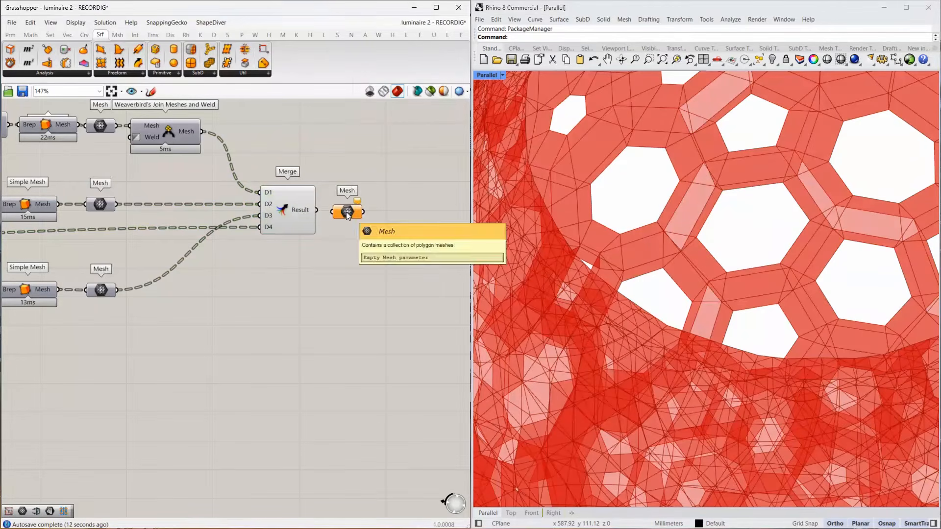
{"action": "left_click_drag", "start_coordinate": [316, 209], "coordinate": [331, 211]}
{"action": "left_click", "coordinate": [291, 211]}
{"action": "middle_click", "coordinate": [292, 211]}
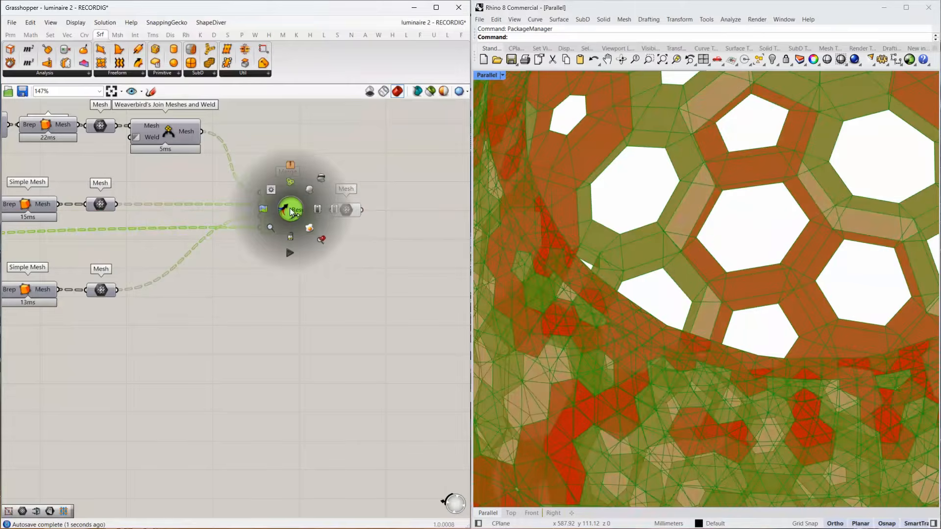
{"action": "left_click", "coordinate": [321, 179]}
Add a second Mesh parameter and feed it from the Mesh parameter that follows the final Merge.
{"action": "left_click", "coordinate": [345, 215]}
{"action": "right_click_drag", "start_coordinate": [390, 241], "coordinate": [190, 268]}
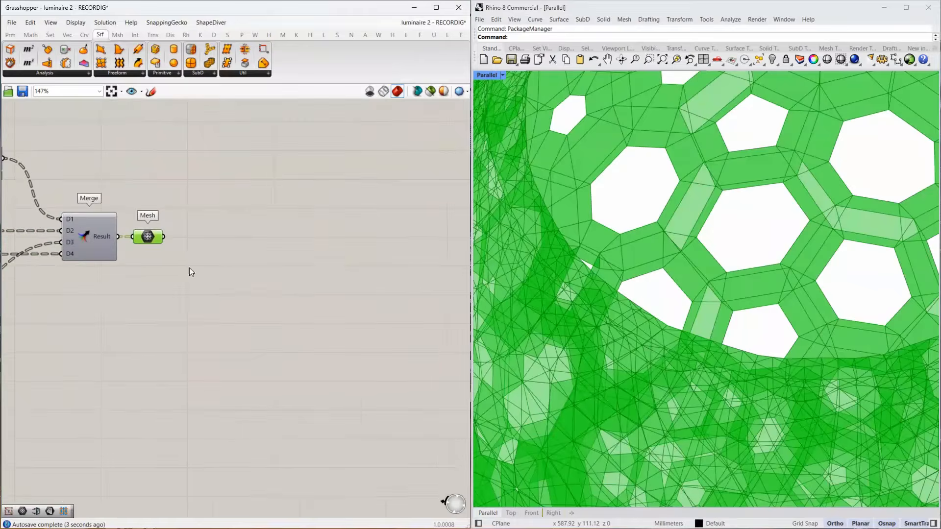
{"action": "double_click", "coordinate": [237, 247]}
{"action": "type", "text": "mesh"}
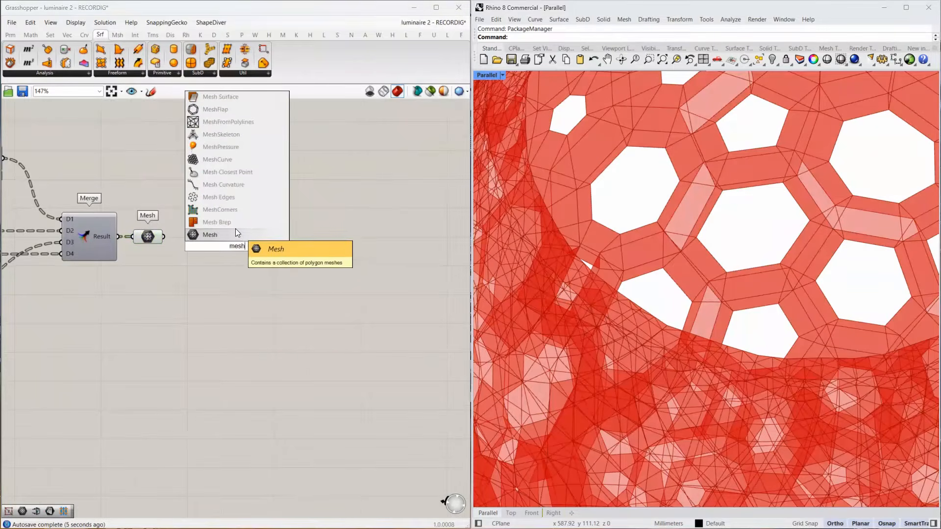
{"action": "key", "text": "Return"}
{"action": "left_click_drag", "start_coordinate": [212, 251], "coordinate": [284, 236]}
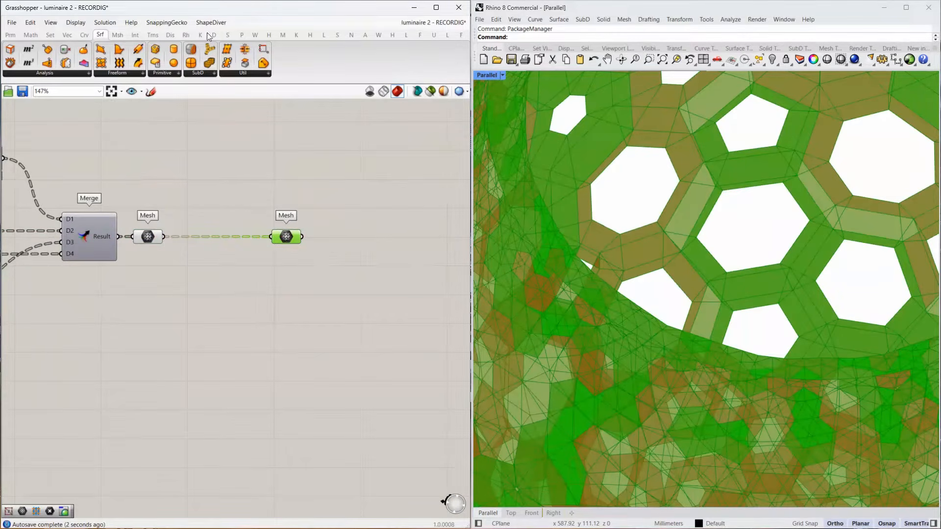
Add Weaverbird's Catmull-Clark Subdivision fed from the second Mesh parameter, with a Number Slider of 2 driving its Level input.
{"action": "left_click", "coordinate": [255, 35]}
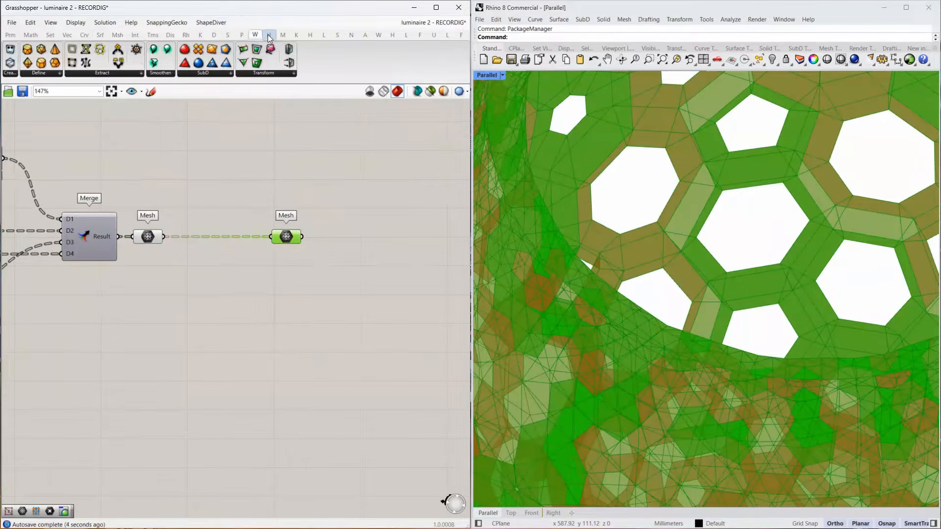
{"action": "left_click_drag", "start_coordinate": [187, 53], "coordinate": [372, 241]}
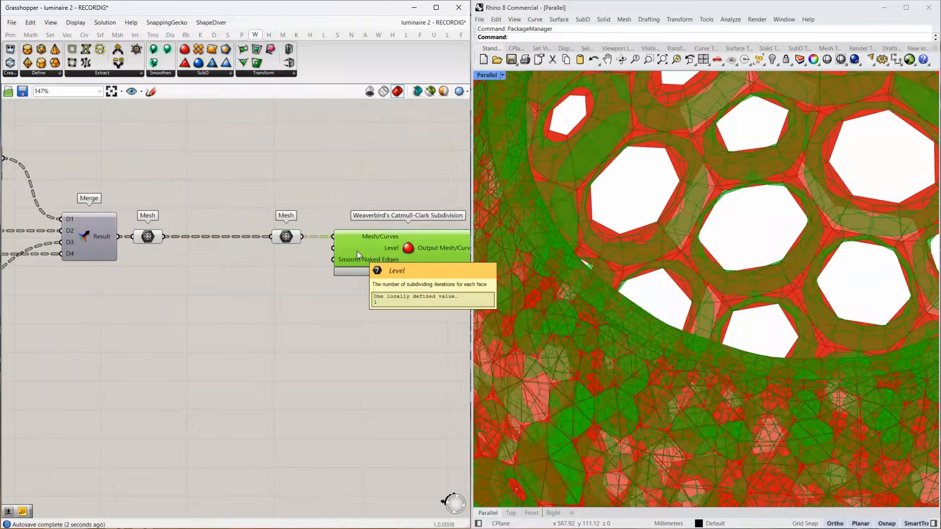
{"action": "double_click", "coordinate": [260, 266]}
{"action": "type", "text": "2"}
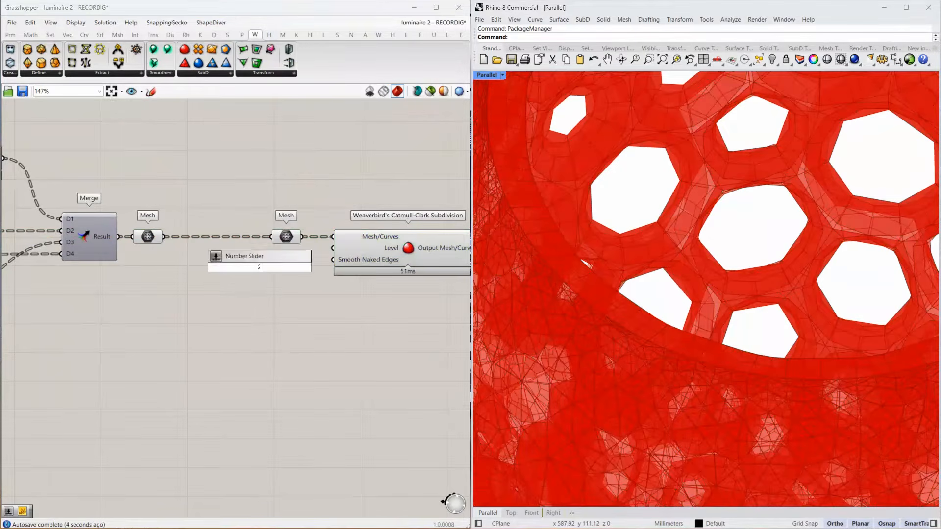
{"action": "key", "text": "Return"}
{"action": "left_click_drag", "start_coordinate": [320, 267], "coordinate": [287, 263]}
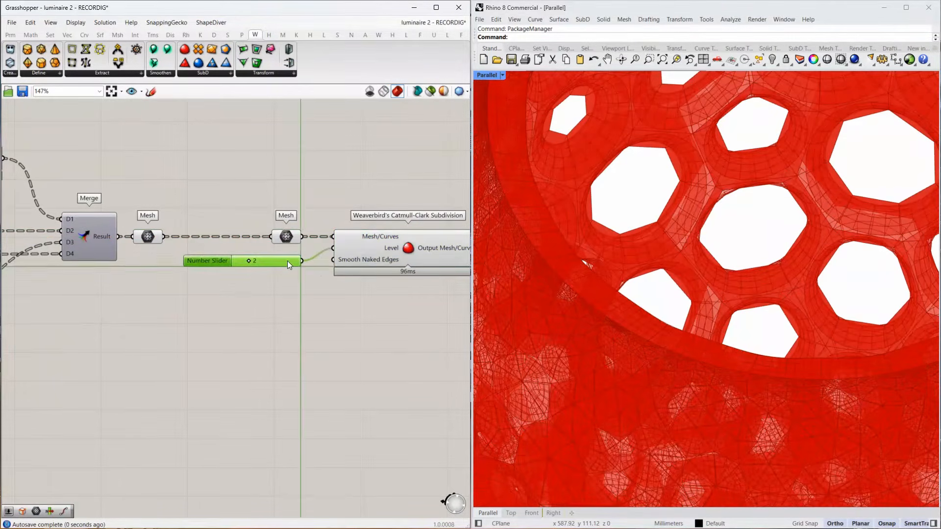
Connect a new Number Slider set to 0 to the subdivision's Smooth Naked Edges input and align it under the Level slider.
{"action": "double_click", "coordinate": [264, 287]}
{"action": "type", "text": "0"}
{"action": "key", "text": "Return"}
{"action": "left_click_drag", "start_coordinate": [309, 286], "coordinate": [282, 287]}
{"action": "left_click_drag", "start_coordinate": [330, 261], "coordinate": [331, 260]}
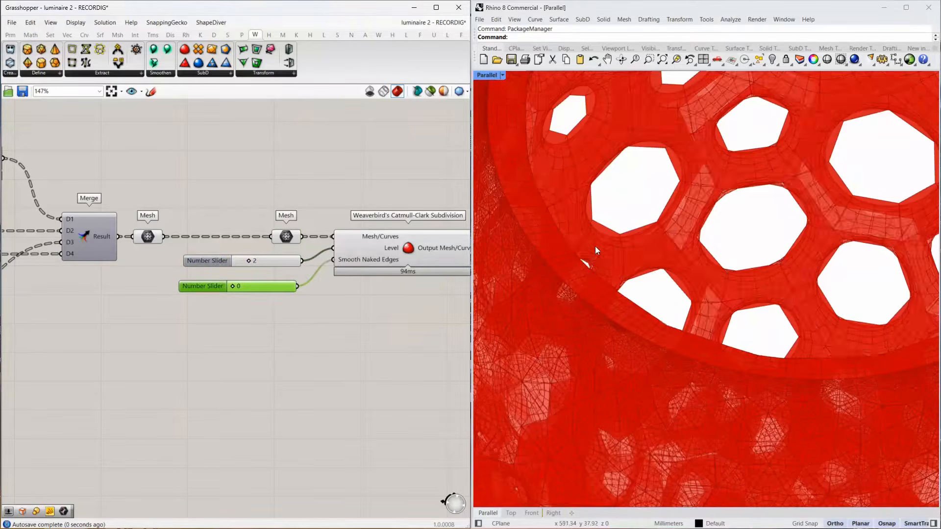
Examine the subdivided luminaire's rim and cell openings, and inspect the data structures of the merged Mesh parameter and the subdivision output.
{"action": "scroll", "coordinate": [590, 227], "scroll_direction": "down", "scroll_amount": 10}
{"action": "scroll", "coordinate": [635, 376], "scroll_direction": "up", "scroll_amount": 6}
{"action": "right_click_drag", "start_coordinate": [635, 376], "coordinate": [627, 348]}
{"action": "scroll", "coordinate": [627, 349], "scroll_direction": "down", "scroll_amount": 8}
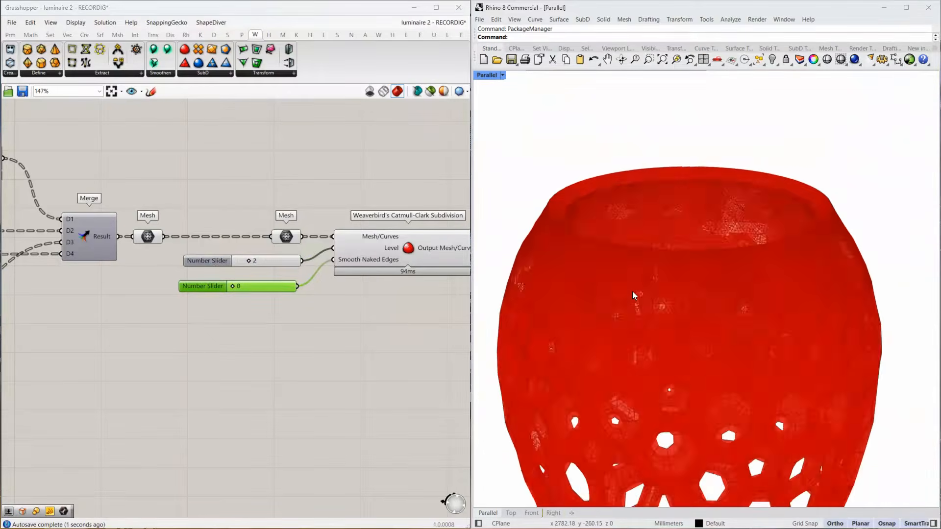
{"action": "scroll", "coordinate": [675, 414], "scroll_direction": "up", "scroll_amount": 8}
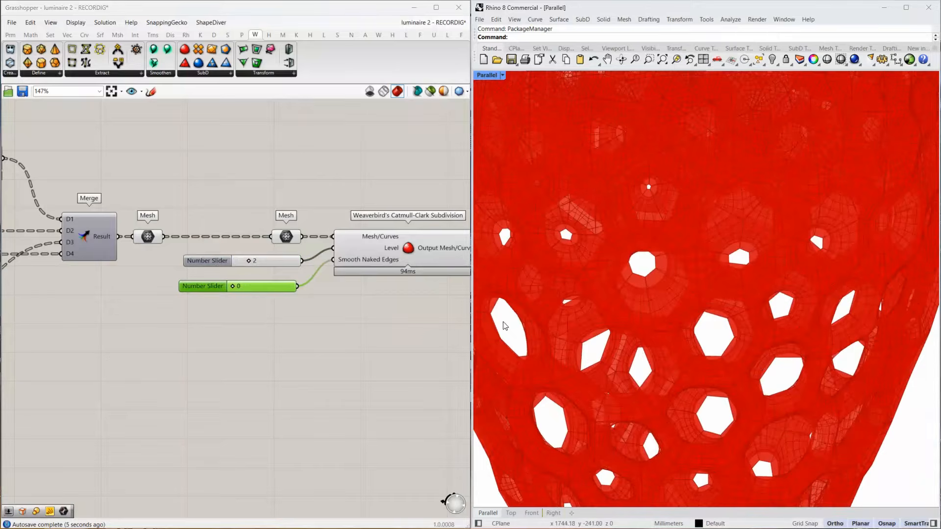
{"action": "scroll", "coordinate": [601, 316], "scroll_direction": "up", "scroll_amount": 5}
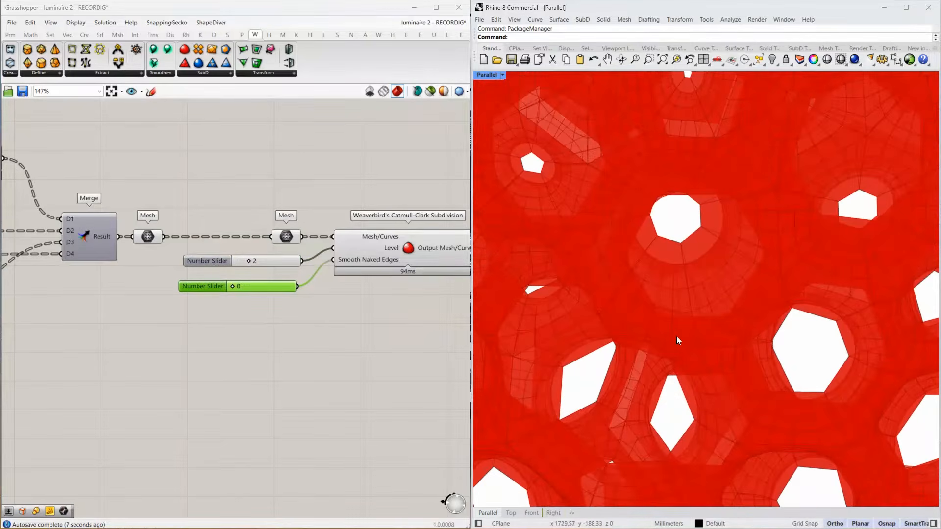
{"action": "scroll", "coordinate": [694, 492], "scroll_direction": "down", "scroll_amount": 5}
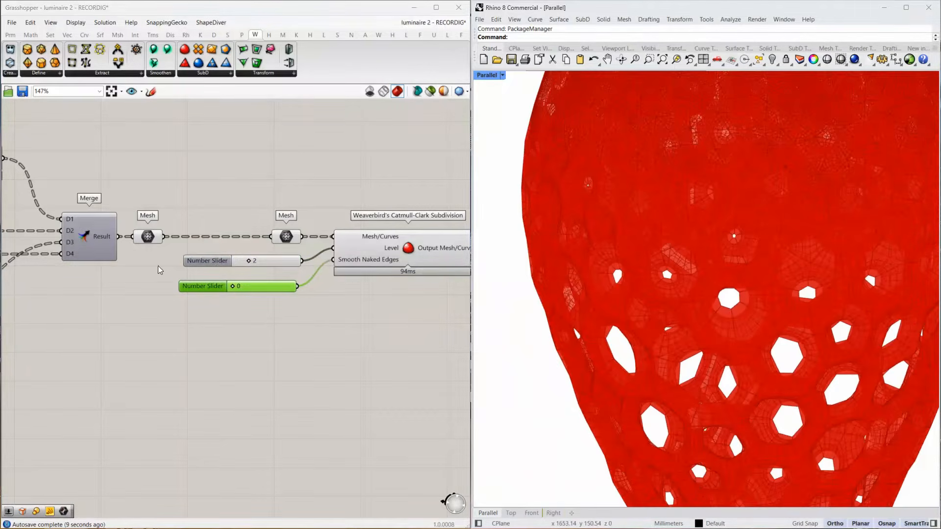
{"action": "mouse_move", "coordinate": [148, 238]}
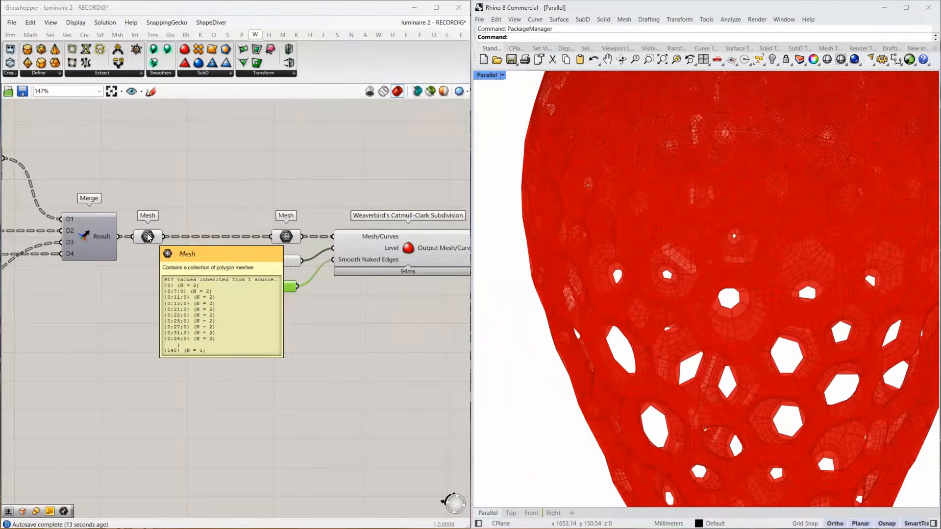
{"action": "scroll", "coordinate": [734, 324], "scroll_direction": "down", "scroll_amount": 6}
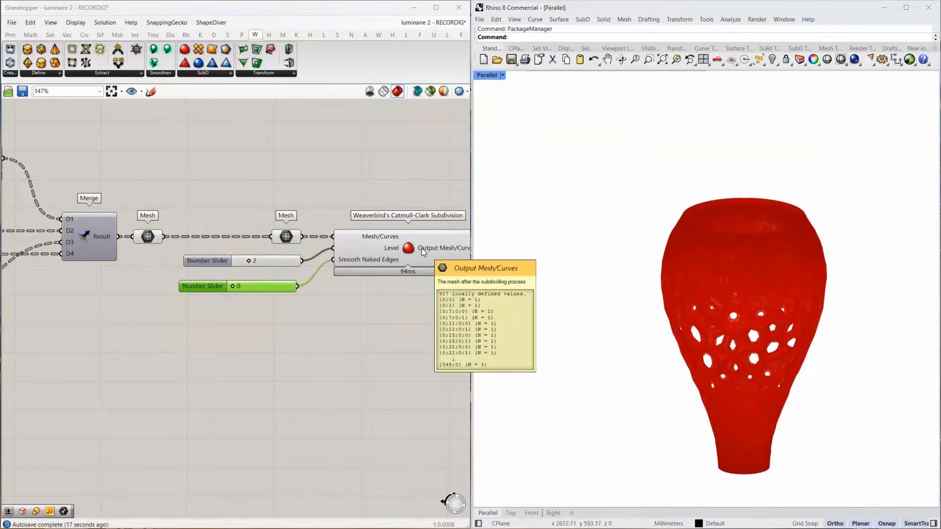
{"action": "scroll", "coordinate": [728, 360], "scroll_direction": "up", "scroll_amount": 8}
{"action": "scroll", "coordinate": [717, 345], "scroll_direction": "up", "scroll_amount": 8}
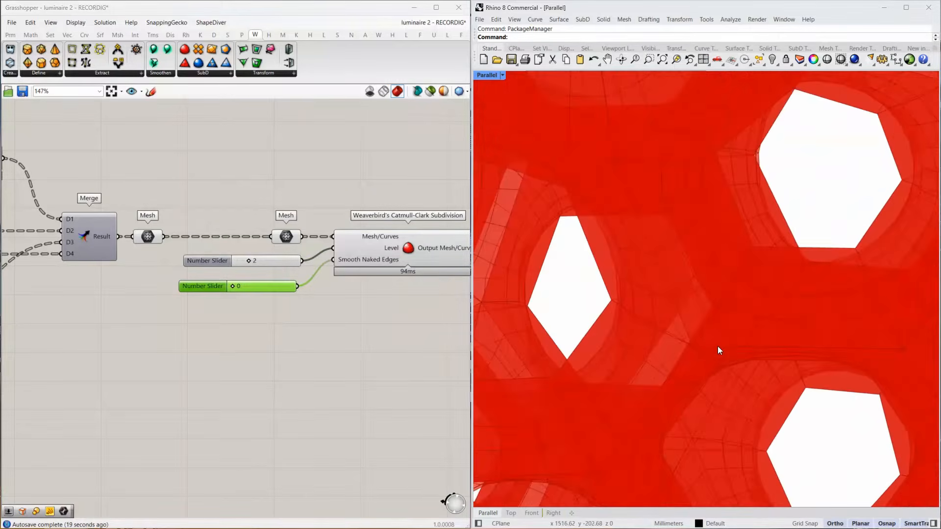
{"action": "right_click_drag", "start_coordinate": [717, 346], "coordinate": [635, 246]}
{"action": "scroll", "coordinate": [687, 339], "scroll_direction": "down", "scroll_amount": 9}
{"action": "scroll", "coordinate": [693, 285], "scroll_direction": "up", "scroll_amount": 3}
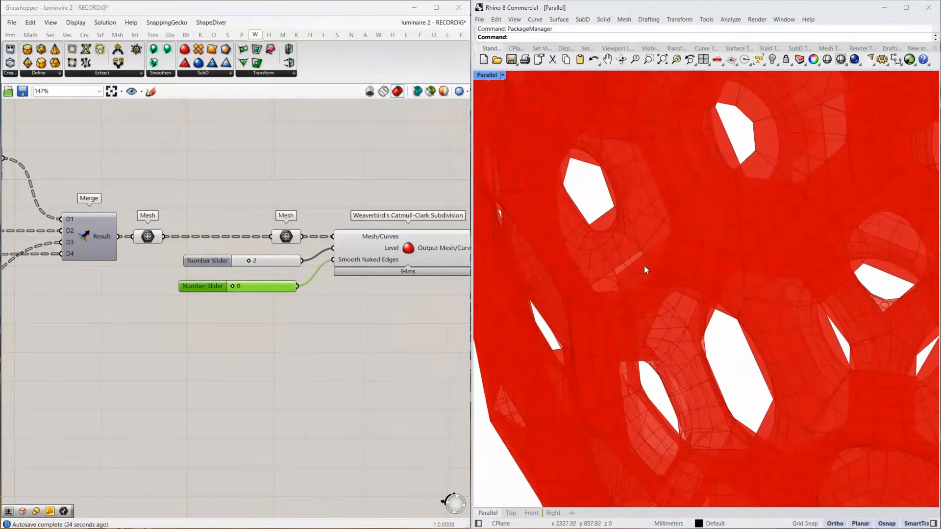
{"action": "scroll", "coordinate": [736, 337], "scroll_direction": "down", "scroll_amount": 4}
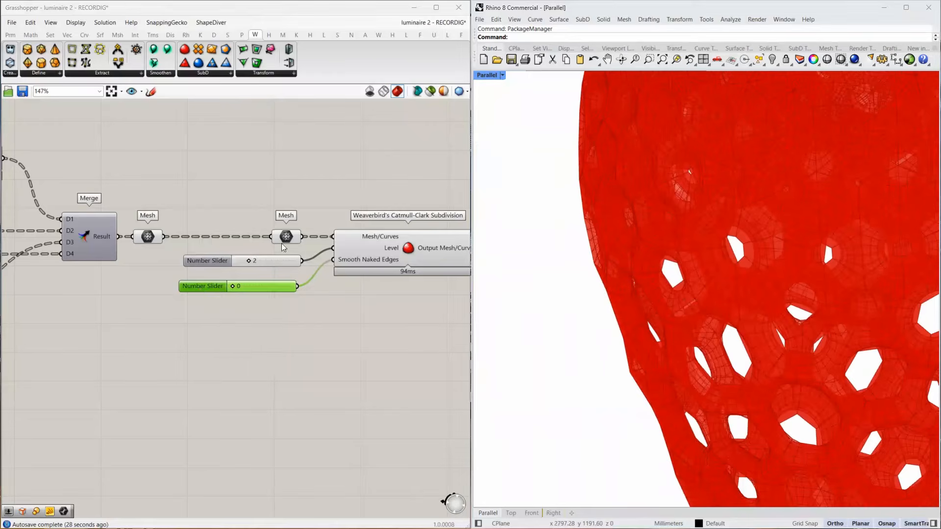
Flatten the first Mesh parameter after the final Merge and check its data structure.
{"action": "left_click", "coordinate": [145, 237]}
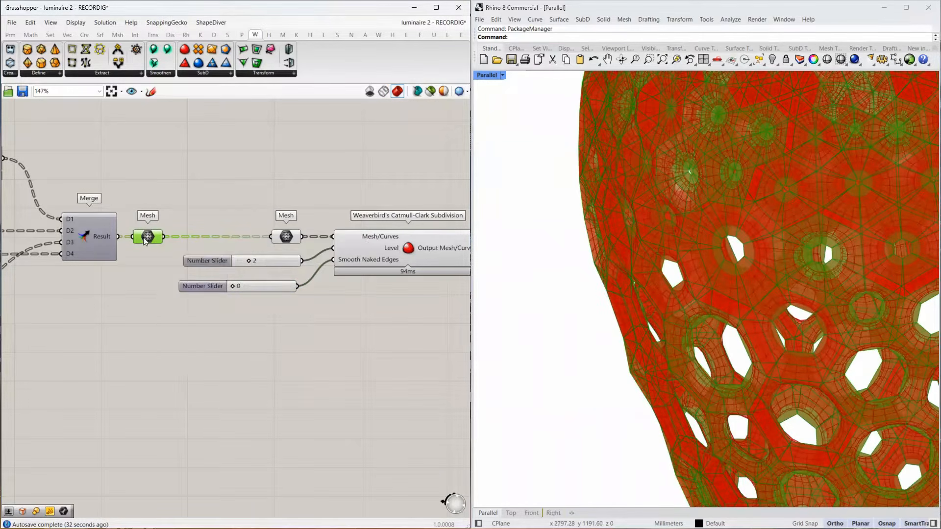
{"action": "right_click", "coordinate": [147, 239]}
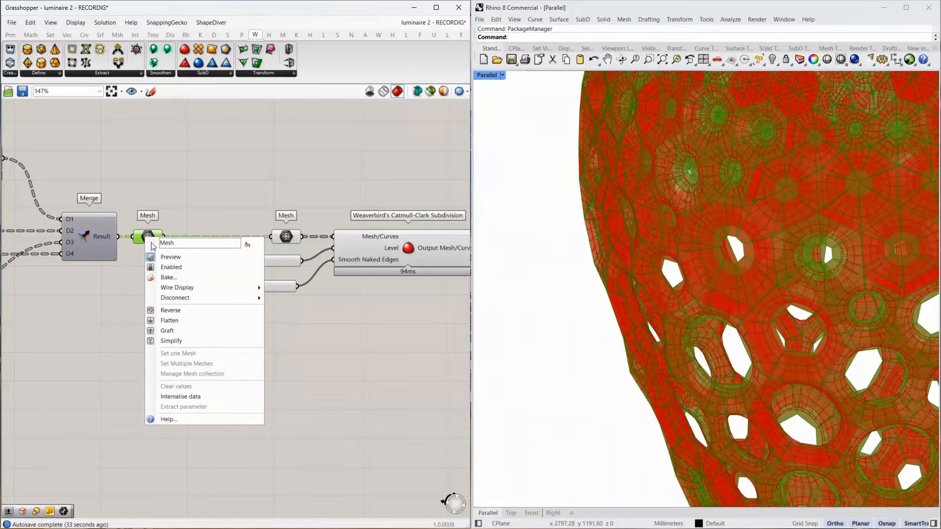
{"action": "left_click", "coordinate": [175, 321]}
{"action": "mouse_move", "coordinate": [145, 237]}
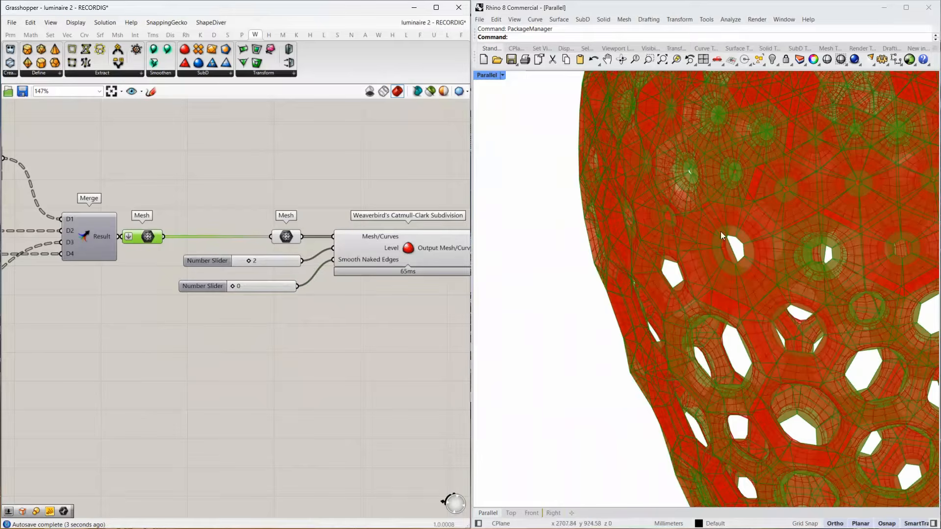
Disable the preview of both Mesh parameters before the Catmull-Clark Subdivision and examine the smoothed cell openings.
{"action": "right_click_drag", "start_coordinate": [420, 237], "coordinate": [179, 201]}
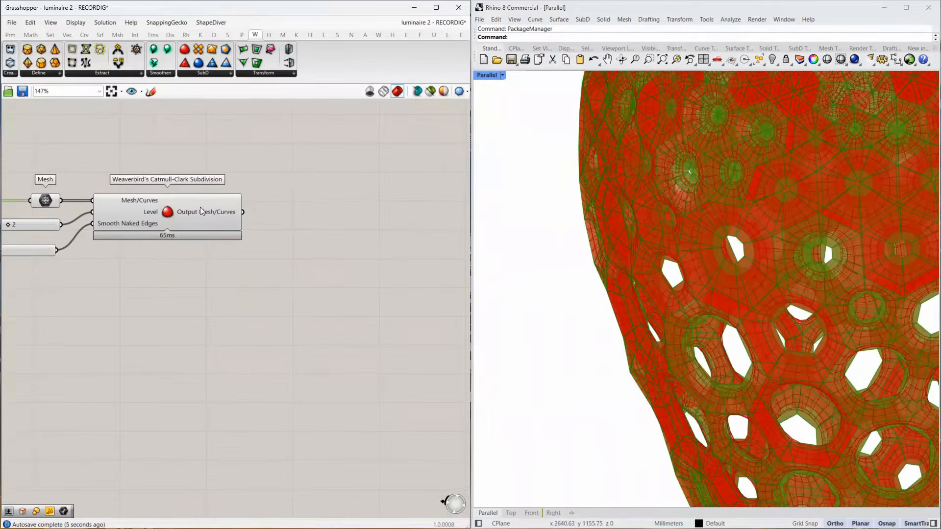
{"action": "left_click", "coordinate": [200, 208]}
{"action": "scroll", "coordinate": [354, 223], "scroll_direction": "down", "scroll_amount": 3}
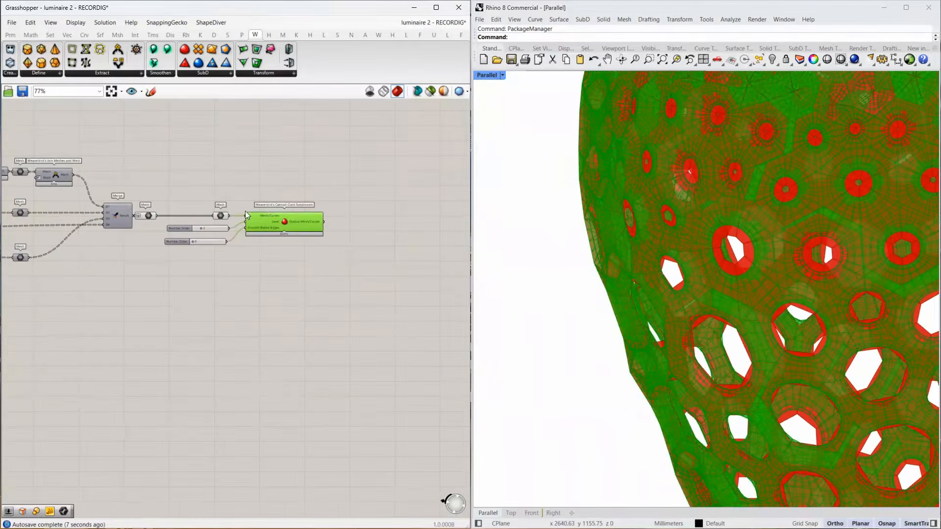
{"action": "left_click_drag", "start_coordinate": [224, 194], "coordinate": [143, 215]}
{"action": "middle_click", "coordinate": [142, 214]}
{"action": "left_click", "coordinate": [172, 188]}
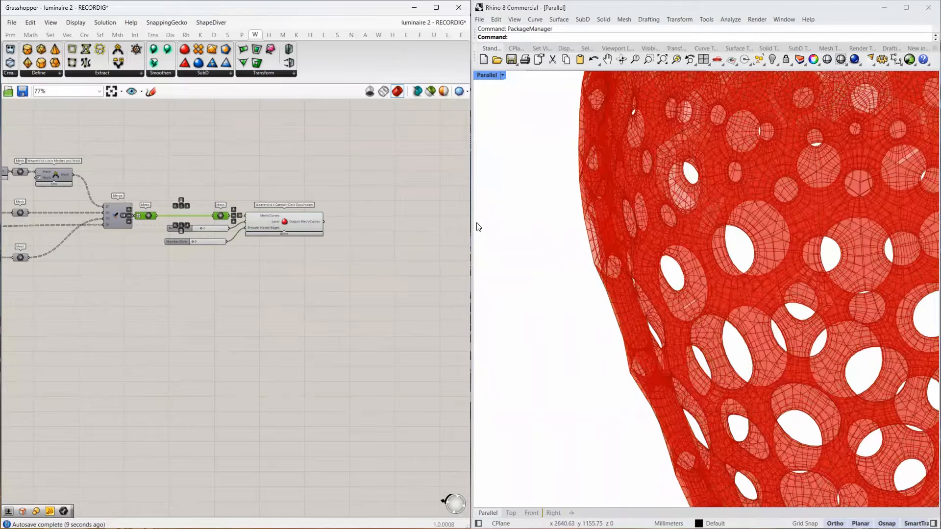
{"action": "right_click_drag", "start_coordinate": [656, 219], "coordinate": [664, 199]}
{"action": "scroll", "coordinate": [673, 201], "scroll_direction": "up", "scroll_amount": 5}
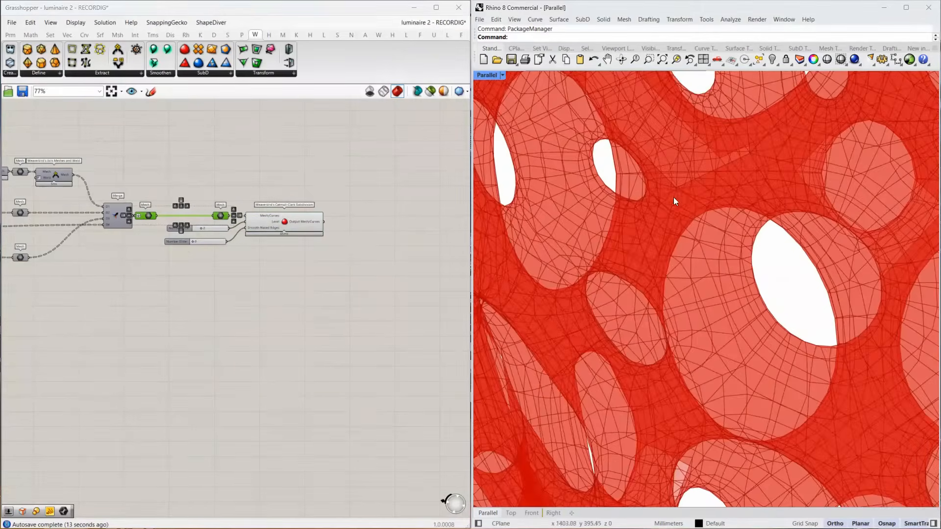
{"action": "scroll", "coordinate": [665, 244], "scroll_direction": "down", "scroll_amount": 5}
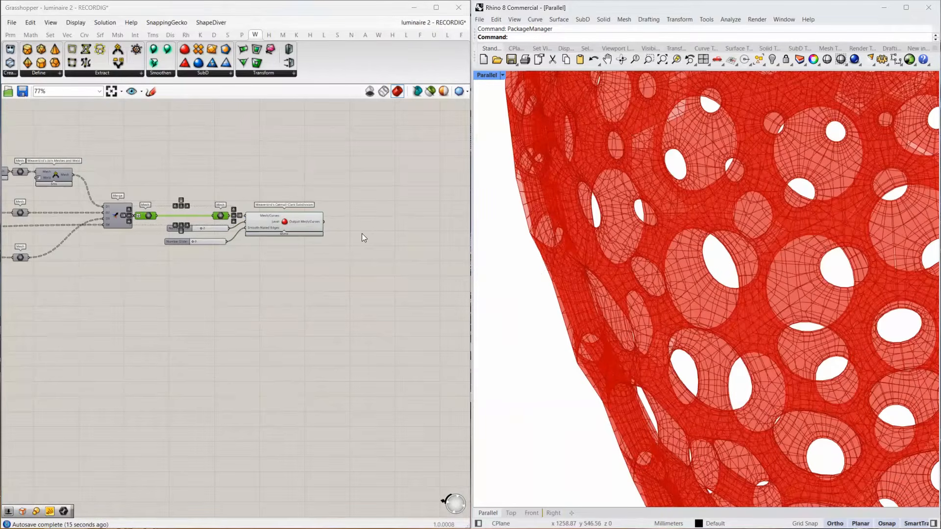
Add a Mesh Join component, connect the Catmull-Clark Subdivision output to it, and flatten its Meshes input.
{"action": "double_click", "coordinate": [364, 221]}
{"action": "type", "text": "join mesh"}
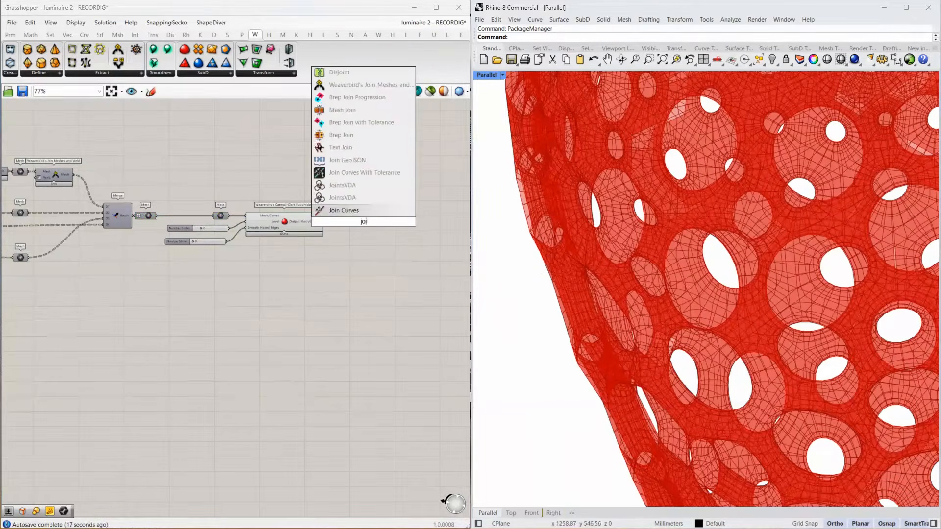
{"action": "left_click", "coordinate": [342, 198]}
{"action": "scroll", "coordinate": [346, 219], "scroll_direction": "up", "scroll_amount": 2}
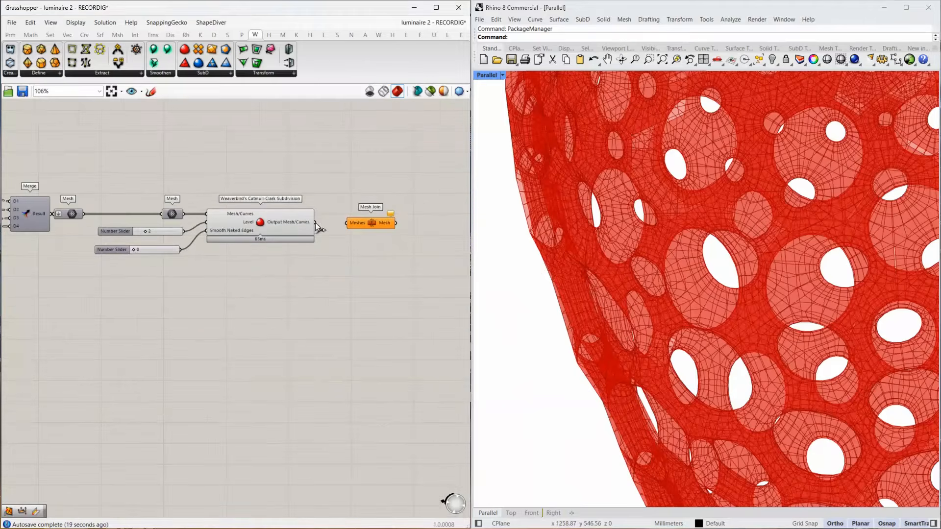
{"action": "left_click_drag", "start_coordinate": [347, 223], "coordinate": [315, 222]}
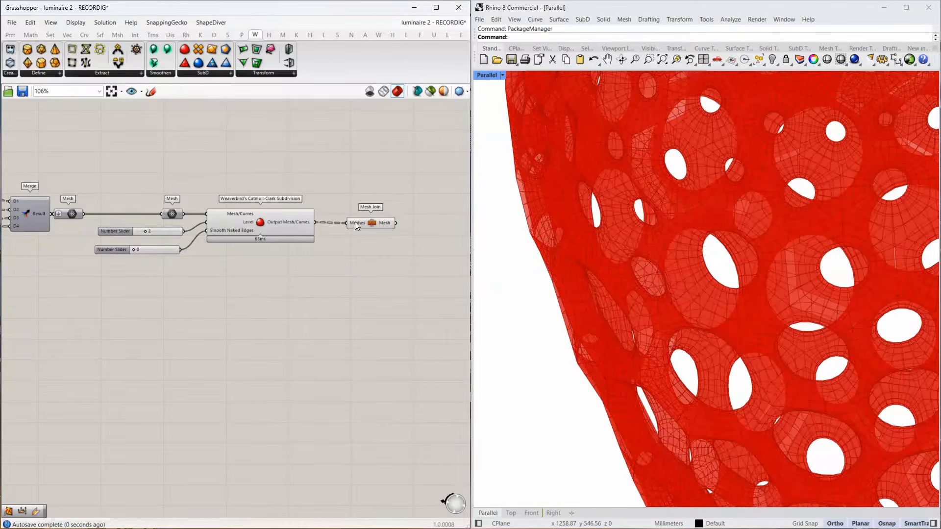
{"action": "right_click", "coordinate": [357, 223]}
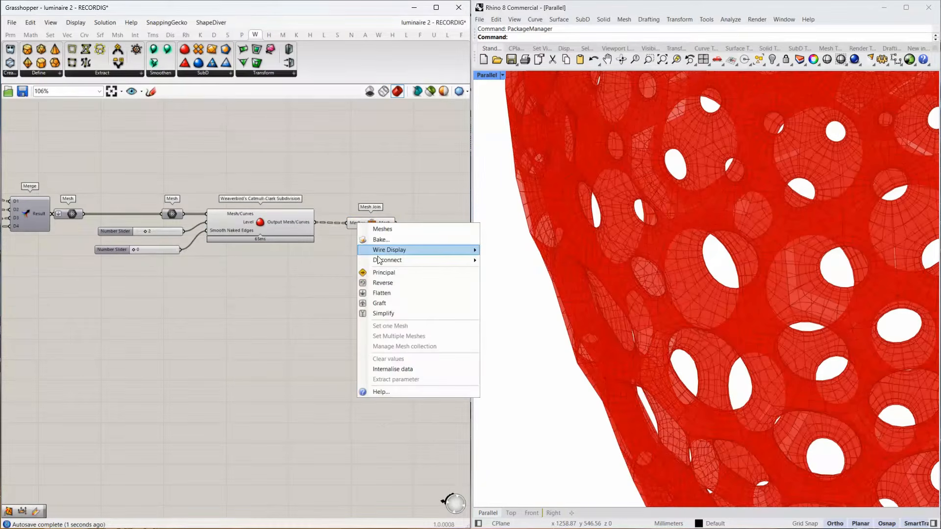
{"action": "left_click", "coordinate": [383, 292]}
{"action": "right_click_drag", "start_coordinate": [389, 230], "coordinate": [284, 231]}
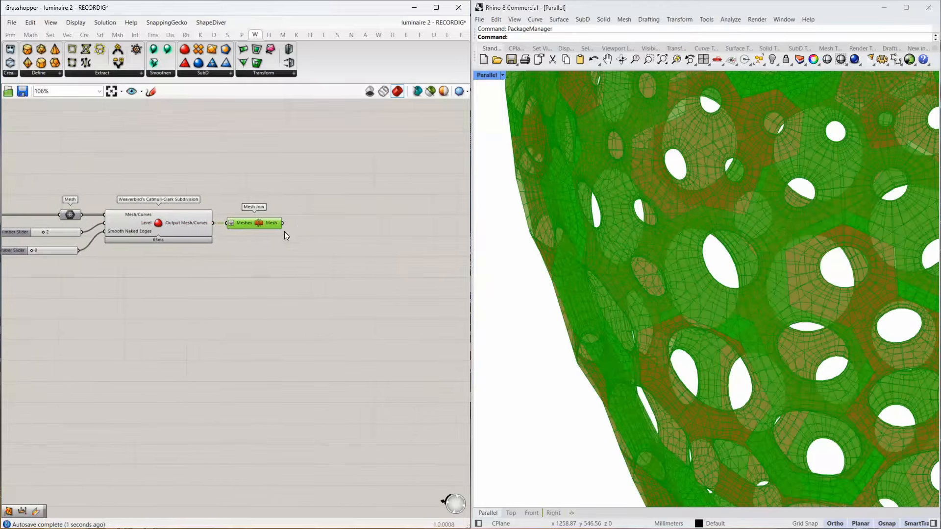
Add a Mesh UnifyNormals component after Mesh Join and feed it the joined mesh.
{"action": "double_click", "coordinate": [295, 224]}
{"action": "type", "text": "unify mesh"}
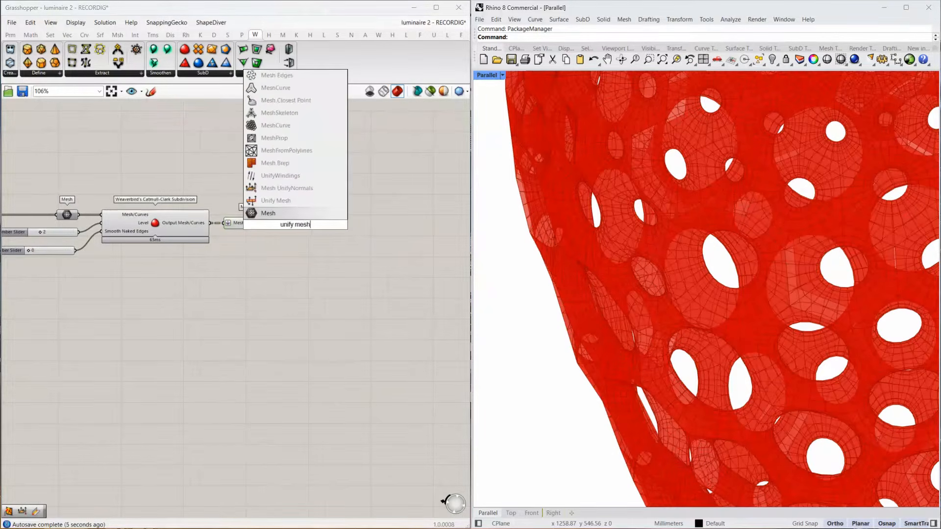
{"action": "left_click", "coordinate": [296, 190]}
{"action": "scroll", "coordinate": [285, 221], "scroll_direction": "up", "scroll_amount": 4}
{"action": "left_click_drag", "start_coordinate": [290, 232], "coordinate": [310, 229]}
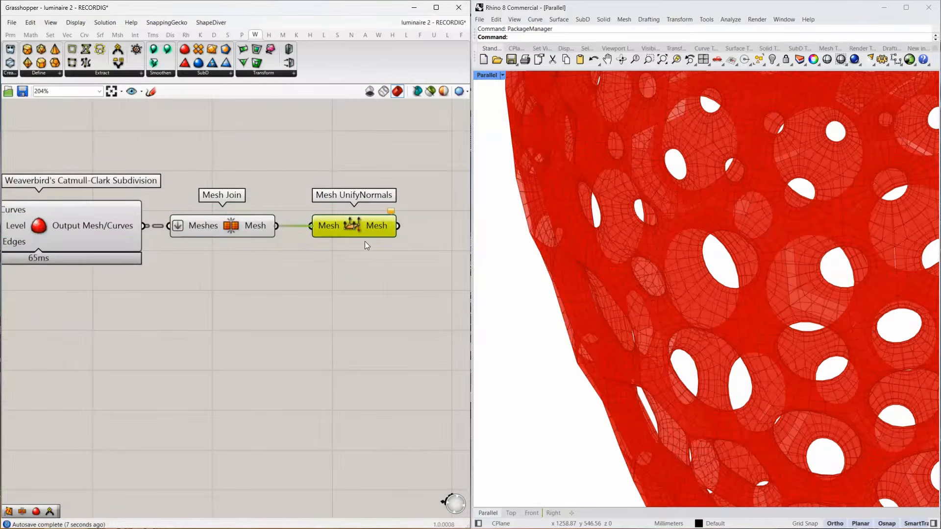
{"action": "right_click_drag", "start_coordinate": [365, 245], "coordinate": [182, 265]}
Add a Mesh WeldVertices component and connect it to the Mesh UnifyNormals output.
{"action": "double_click", "coordinate": [272, 240]}
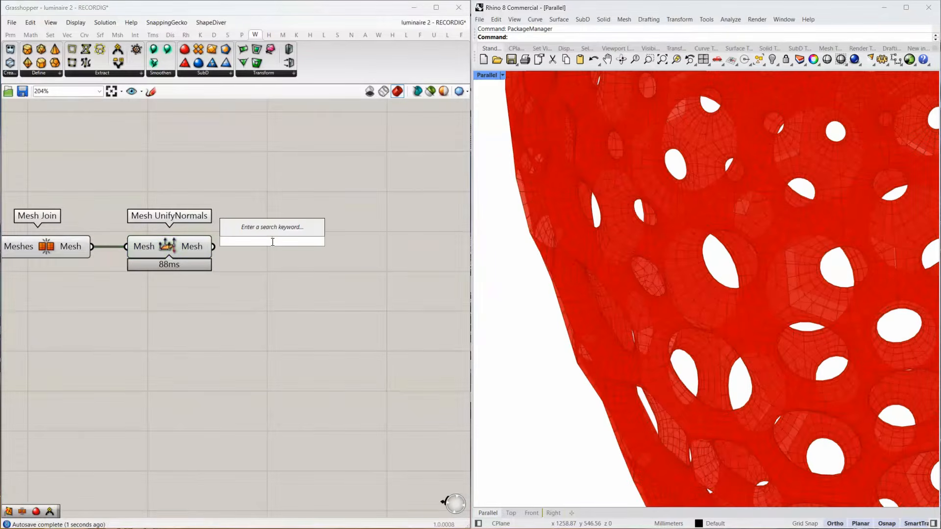
{"action": "type", "text": "weld vert"}
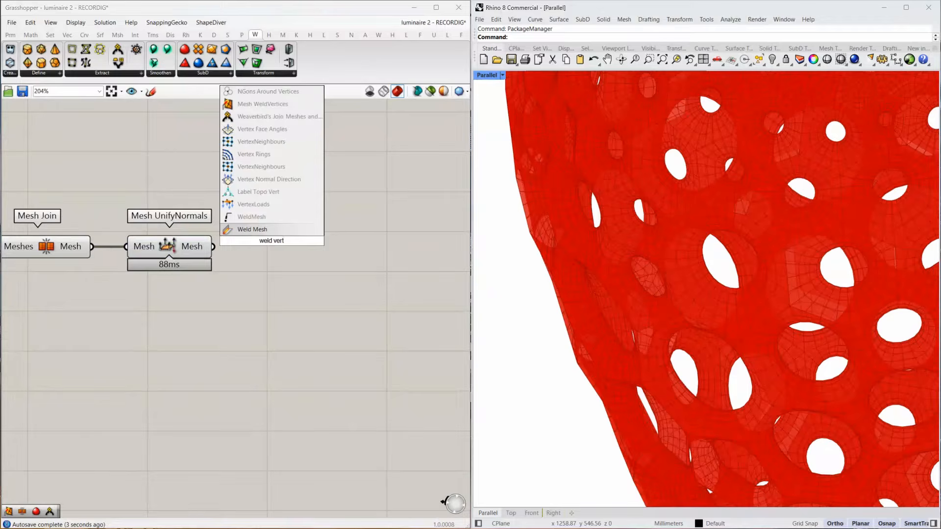
{"action": "left_click", "coordinate": [297, 103]}
{"action": "left_click_drag", "start_coordinate": [263, 235], "coordinate": [286, 257]}
{"action": "right_click_drag", "start_coordinate": [296, 273], "coordinate": [118, 278]}
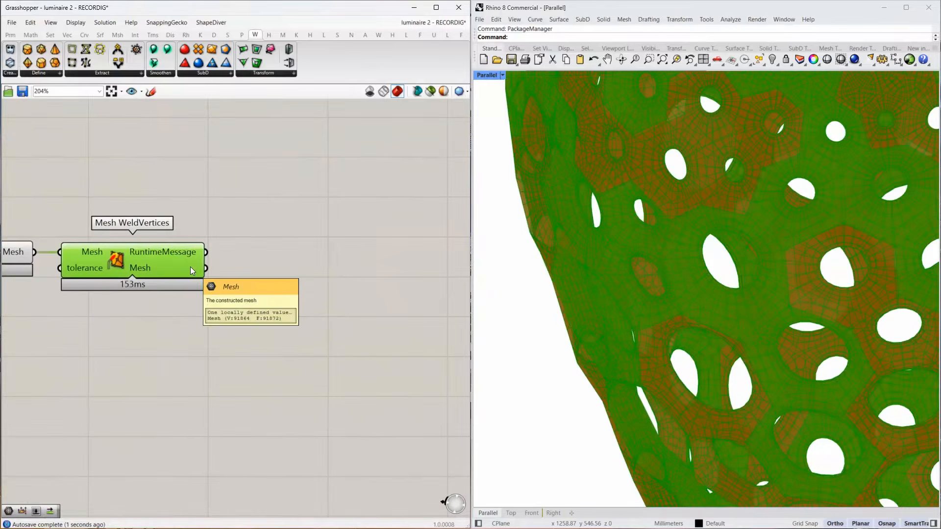
Add a NakedVertices component and connect the Mesh output of Mesh WeldVertices to it.
{"action": "double_click", "coordinate": [264, 274]}
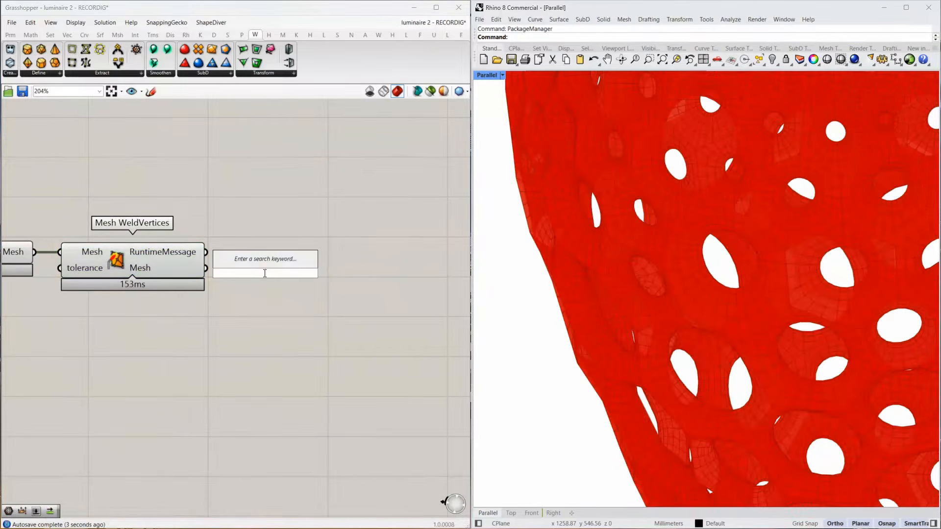
{"action": "left_click", "coordinate": [200, 35]}
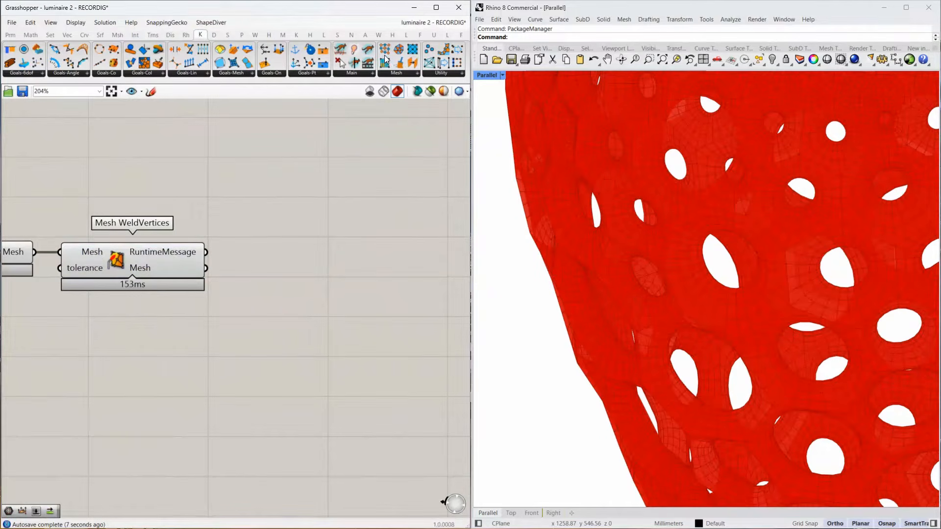
{"action": "left_click", "coordinate": [408, 74]}
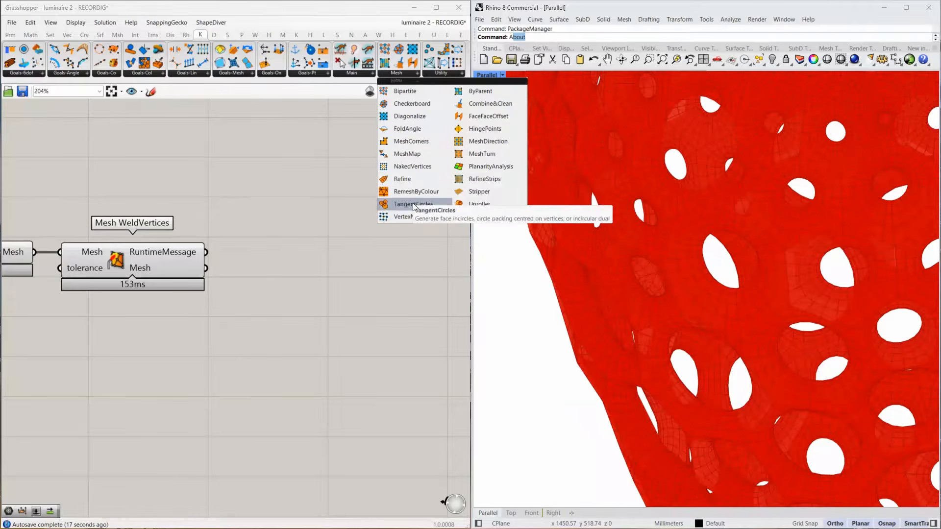
{"action": "left_click", "coordinate": [412, 166]}
{"action": "left_click", "coordinate": [250, 297]}
{"action": "left_click_drag", "start_coordinate": [207, 268], "coordinate": [217, 305]}
{"action": "mouse_move", "coordinate": [309, 330]}
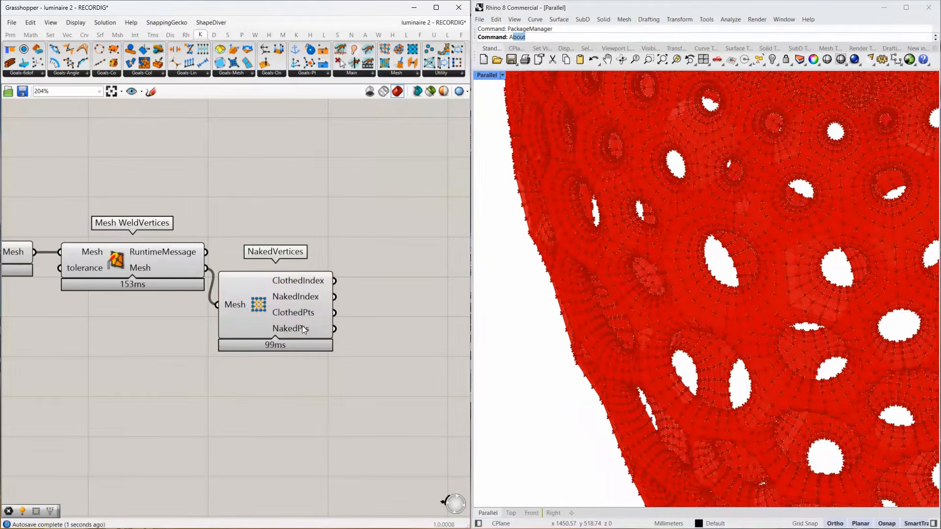
{"action": "left_click_drag", "start_coordinate": [302, 326], "coordinate": [316, 326]}
Add a Point parameter and connect the NakedPts output of NakedVertices to it.
{"action": "right_click_drag", "start_coordinate": [398, 333], "coordinate": [303, 321]}
{"action": "double_click", "coordinate": [303, 322]}
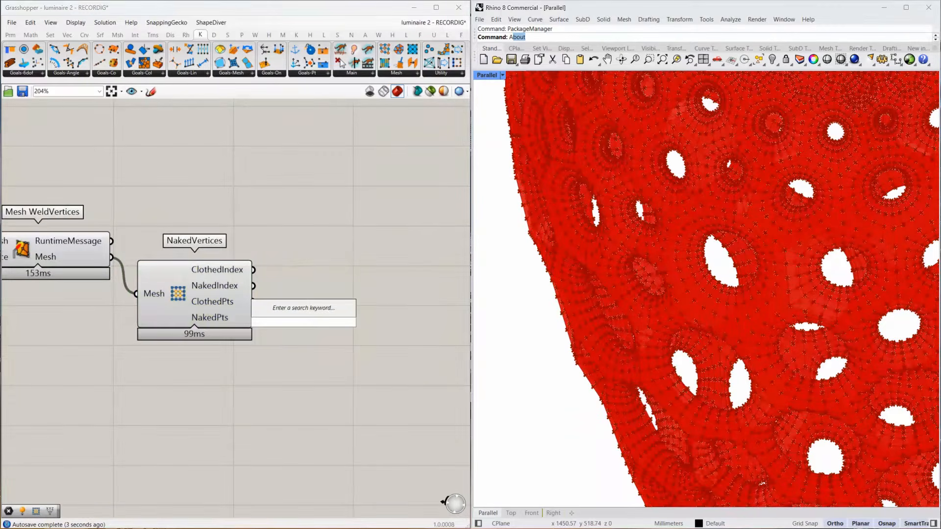
{"action": "type", "text": "point"}
{"action": "key", "text": "Return"}
{"action": "left_click_drag", "start_coordinate": [254, 318], "coordinate": [287, 318]}
Examine where the naked points lie on the luminaire's rims and cells.
{"action": "scroll", "coordinate": [682, 237], "scroll_direction": "down", "scroll_amount": 6}
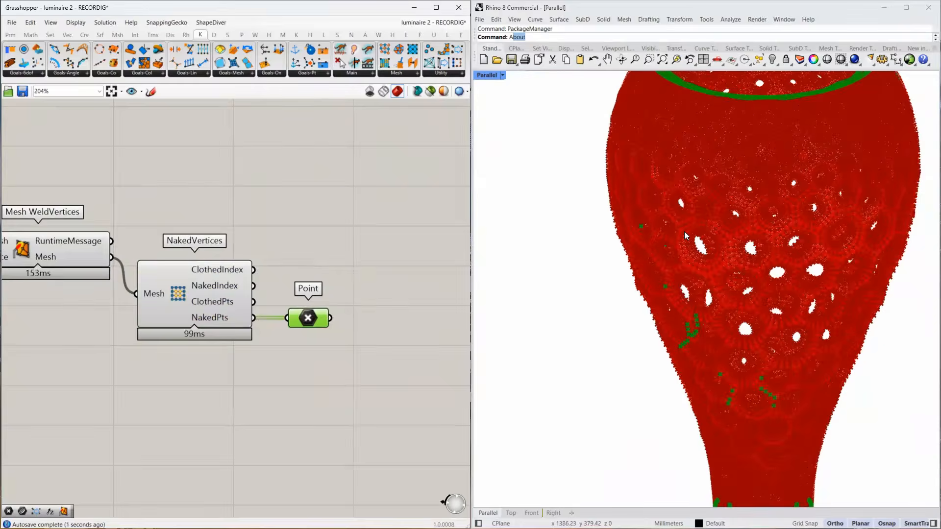
{"action": "scroll", "coordinate": [677, 426], "scroll_direction": "up", "scroll_amount": 4}
{"action": "scroll", "coordinate": [701, 308], "scroll_direction": "up", "scroll_amount": 5}
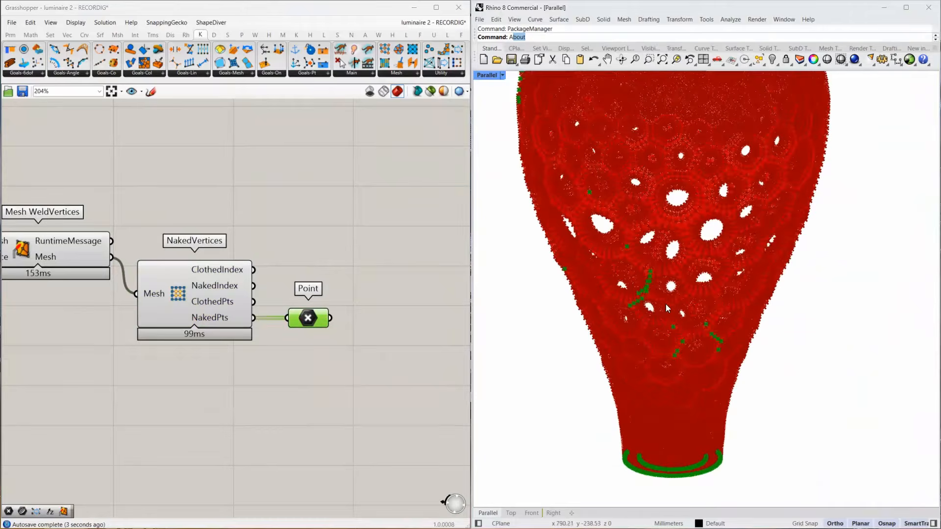
{"action": "scroll", "coordinate": [644, 302], "scroll_direction": "up", "scroll_amount": 3}
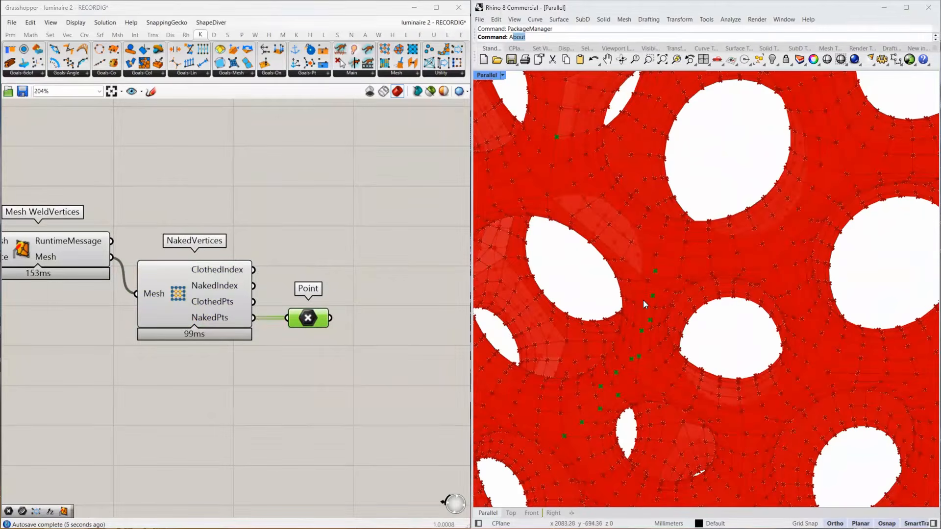
{"action": "scroll", "coordinate": [350, 298], "scroll_direction": "down", "scroll_amount": 5}
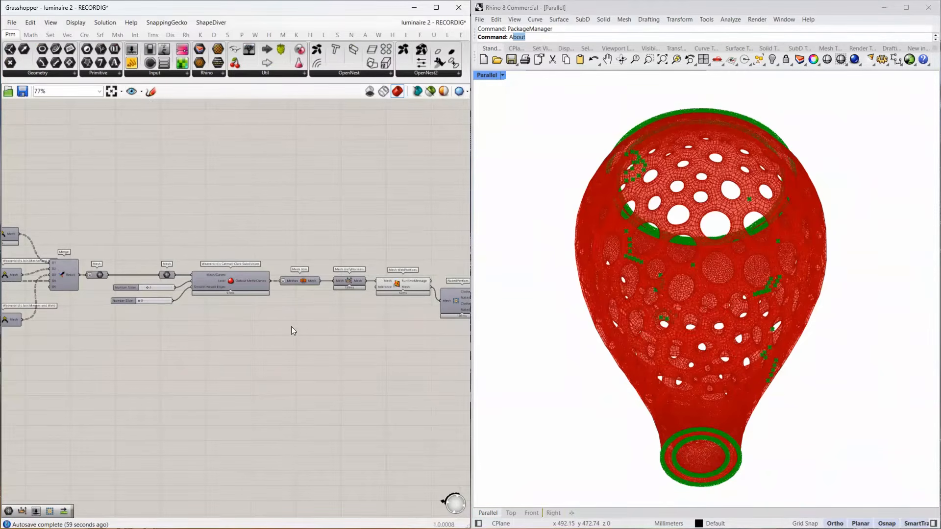
Deselect the Point parameter and review the upstream definition back to the dual cell components and the final Merge.
{"action": "scroll", "coordinate": [308, 317], "scroll_direction": "down", "scroll_amount": 5}
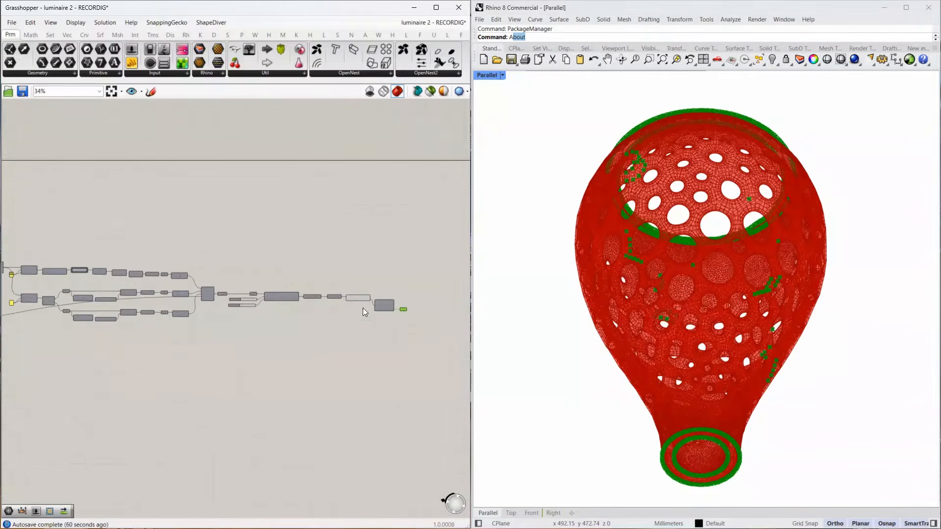
{"action": "left_click_drag", "start_coordinate": [363, 307], "coordinate": [431, 451]}
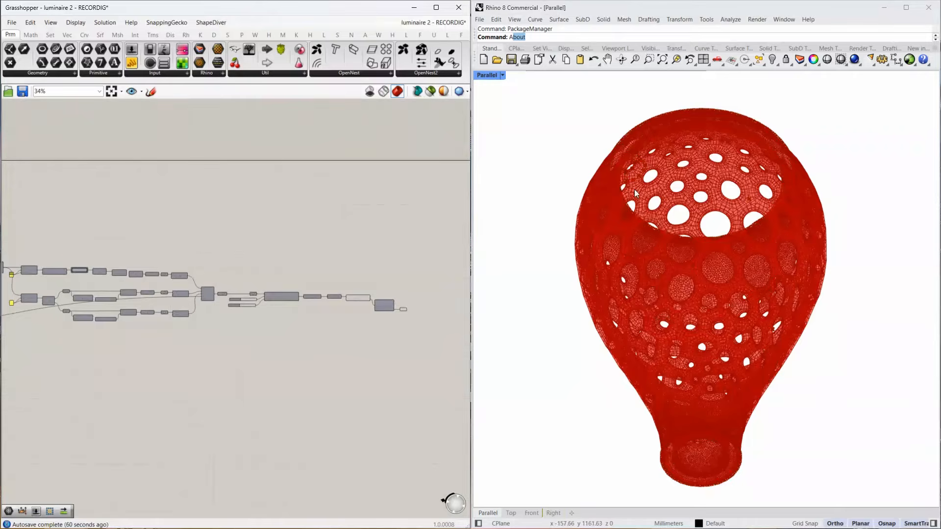
{"action": "scroll", "coordinate": [240, 399], "scroll_direction": "down", "scroll_amount": 3}
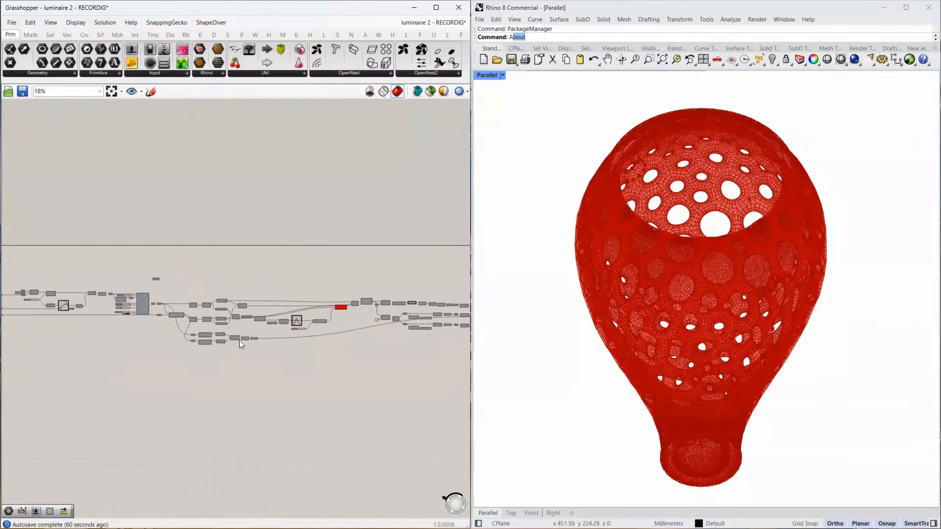
{"action": "scroll", "coordinate": [239, 340], "scroll_direction": "up", "scroll_amount": 8}
{"action": "left_click_drag", "start_coordinate": [356, 309], "coordinate": [45, 383]}
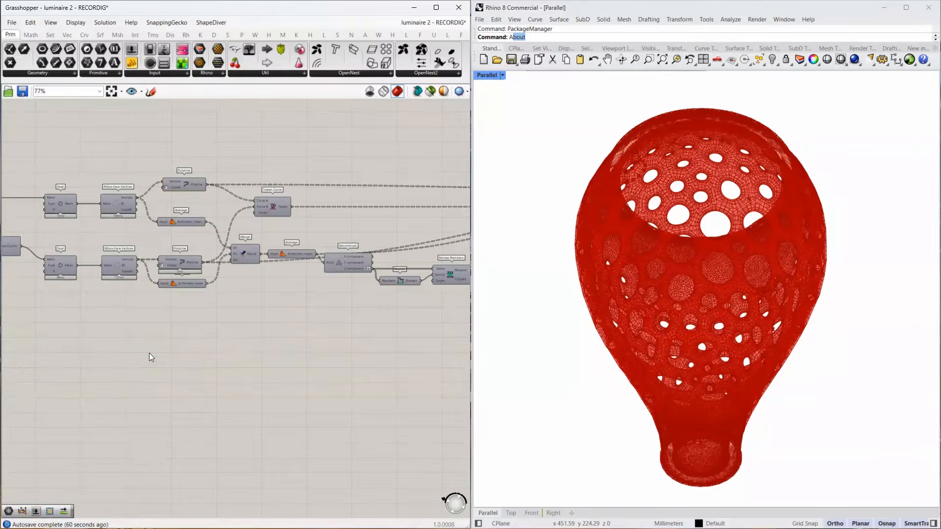
{"action": "scroll", "coordinate": [149, 353], "scroll_direction": "down", "scroll_amount": 5}
{"action": "scroll", "coordinate": [251, 321], "scroll_direction": "up", "scroll_amount": 10}
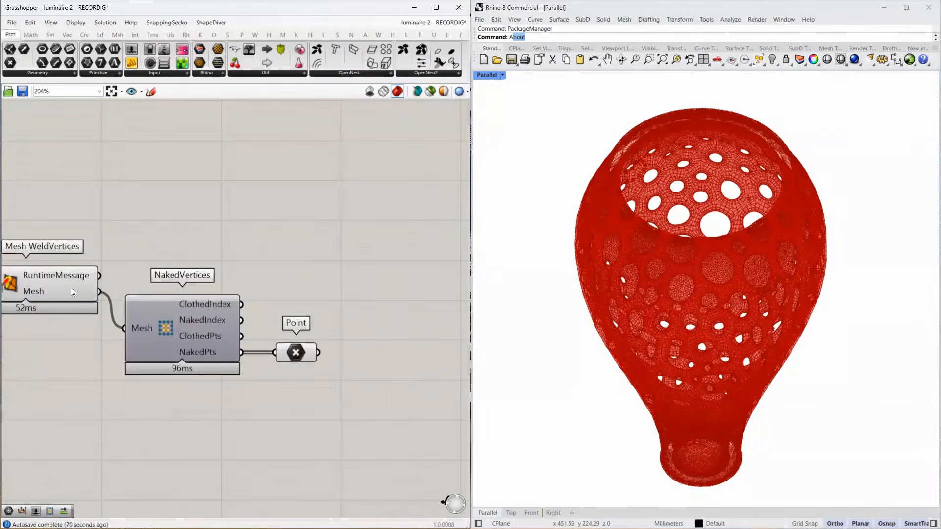
Move the NakedVertices component and its Point parameter above the Mesh WeldVertices component.
{"action": "left_click", "coordinate": [71, 289]}
{"action": "left_click_drag", "start_coordinate": [317, 296], "coordinate": [171, 357]}
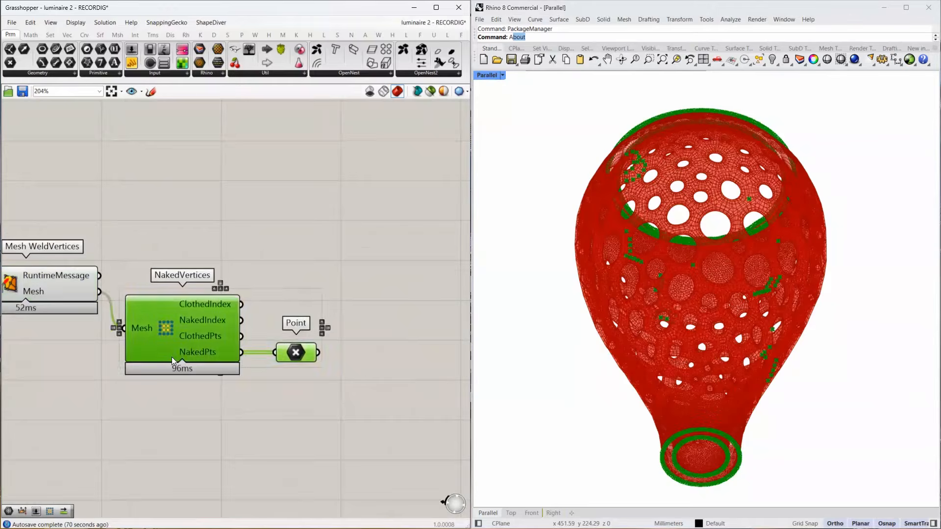
{"action": "scroll", "coordinate": [196, 258], "scroll_direction": "down", "scroll_amount": 3}
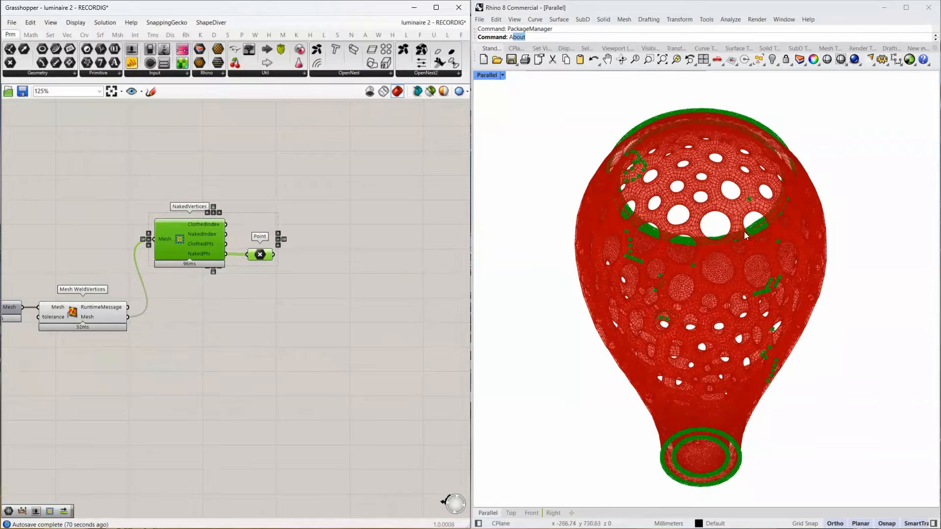
Inspect the highlighted naked points around the luminaire's cell openings and along its open ends.
{"action": "right_click_drag", "start_coordinate": [717, 279], "coordinate": [714, 310]}
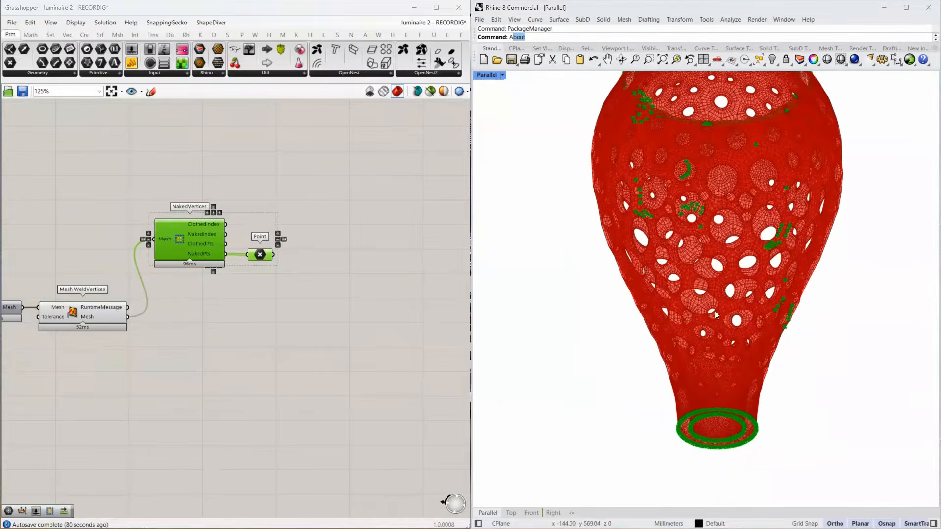
{"action": "scroll", "coordinate": [787, 235], "scroll_direction": "up", "scroll_amount": 9}
{"action": "scroll", "coordinate": [788, 233], "scroll_direction": "up", "scroll_amount": 3}
{"action": "scroll", "coordinate": [804, 271], "scroll_direction": "down", "scroll_amount": 10}
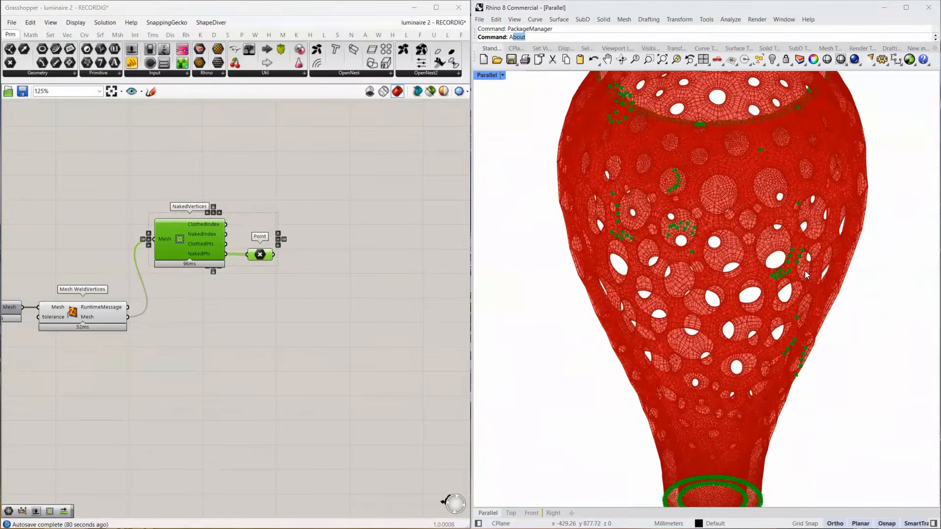
{"action": "scroll", "coordinate": [789, 178], "scroll_direction": "up", "scroll_amount": 6}
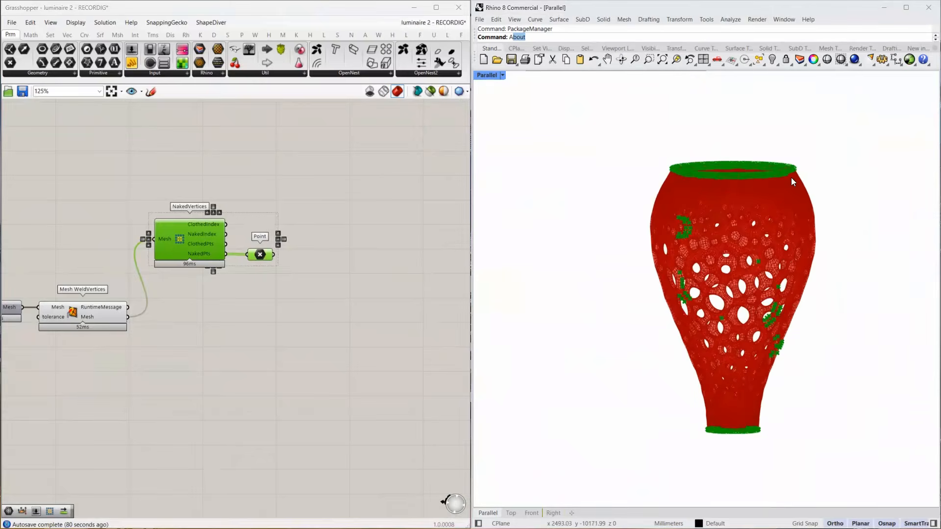
Check the three Join Meshes and Weld components and shift the final Merge slightly to line up with them.
{"action": "scroll", "coordinate": [780, 184], "scroll_direction": "down", "scroll_amount": 2}
{"action": "scroll", "coordinate": [341, 260], "scroll_direction": "down", "scroll_amount": 3}
{"action": "scroll", "coordinate": [341, 260], "scroll_direction": "down", "scroll_amount": 2}
{"action": "right_click_drag", "start_coordinate": [69, 309], "coordinate": [367, 307]}
{"action": "scroll", "coordinate": [295, 292], "scroll_direction": "up", "scroll_amount": 4}
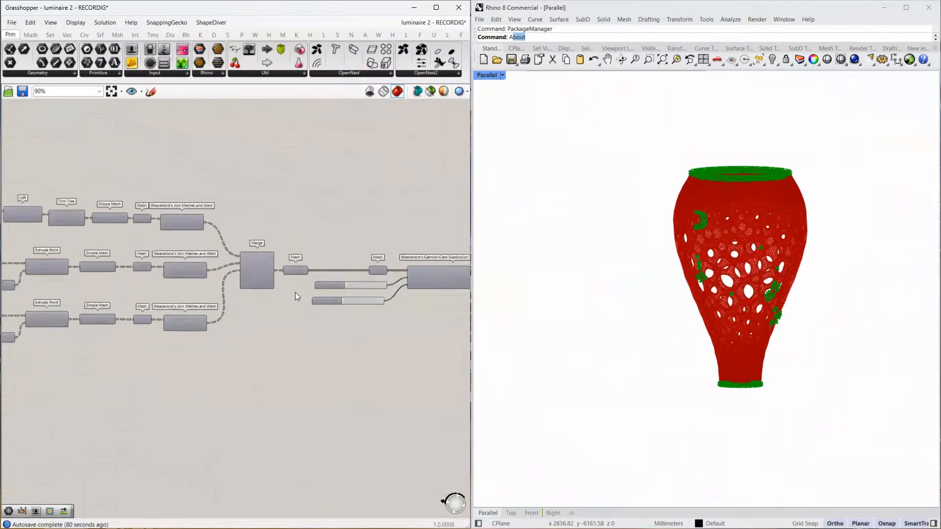
{"action": "left_click", "coordinate": [167, 266]}
{"action": "left_click", "coordinate": [152, 214]}
{"action": "left_click", "coordinate": [170, 269]}
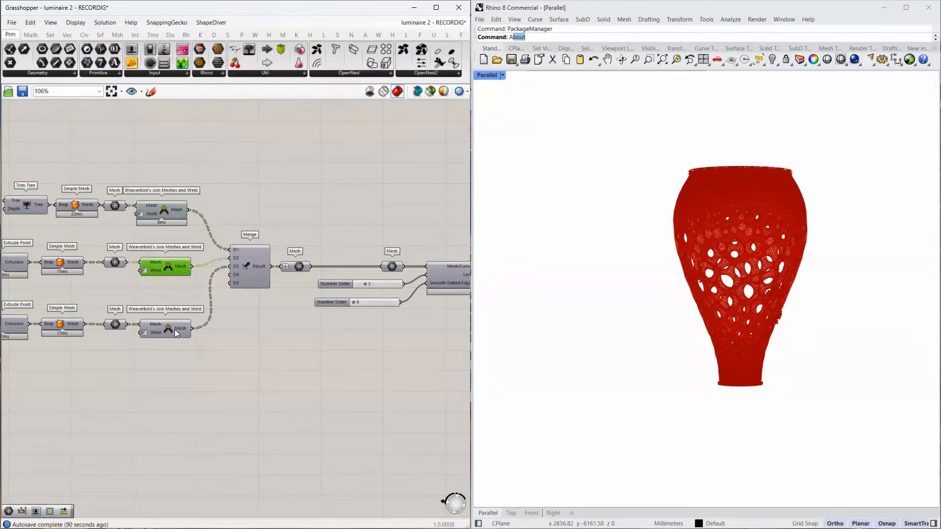
{"action": "left_click", "coordinate": [174, 329]}
{"action": "left_click_drag", "start_coordinate": [244, 264], "coordinate": [244, 273]}
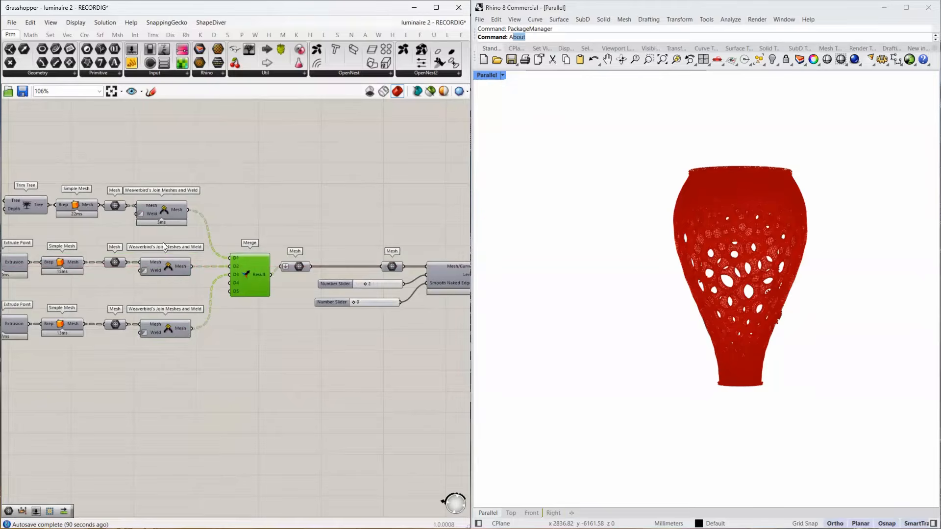
Check the data of the Mesh parameters between the final Merge and the Catmull-Clark Subdivision.
{"action": "right_click_drag", "start_coordinate": [302, 281], "coordinate": [144, 283]}
{"action": "left_click", "coordinate": [311, 278]}
{"action": "left_click", "coordinate": [235, 269]}
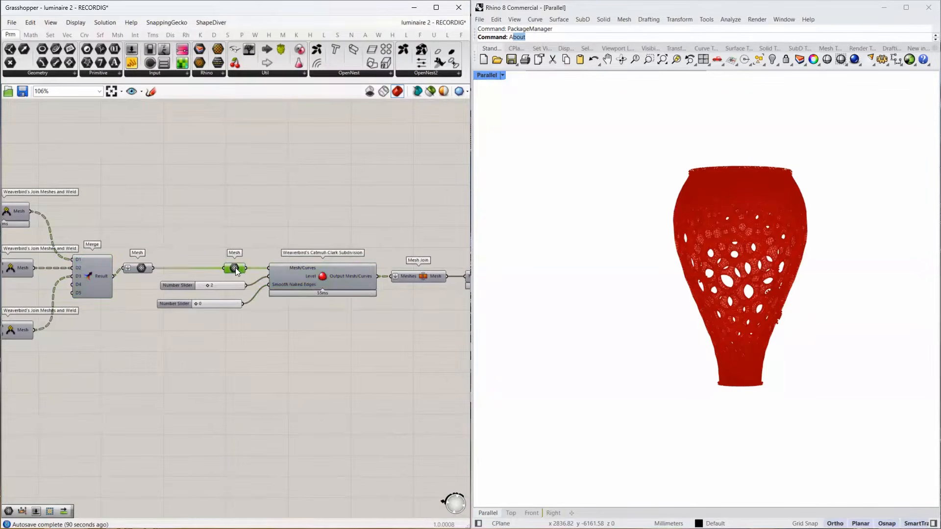
{"action": "mouse_move", "coordinate": [234, 271]}
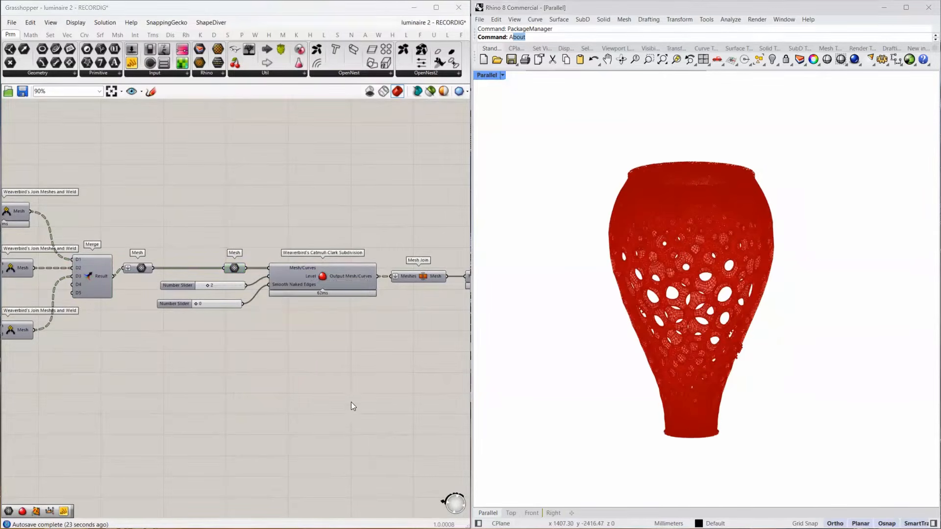
Delete the Mesh Join, UnifyNormals and WeldVertices components and place a Weaverbird's Join Meshes and Weld component in their position.
{"action": "right_click_drag", "start_coordinate": [405, 313], "coordinate": [191, 324]}
{"action": "left_click_drag", "start_coordinate": [314, 280], "coordinate": [217, 315]}
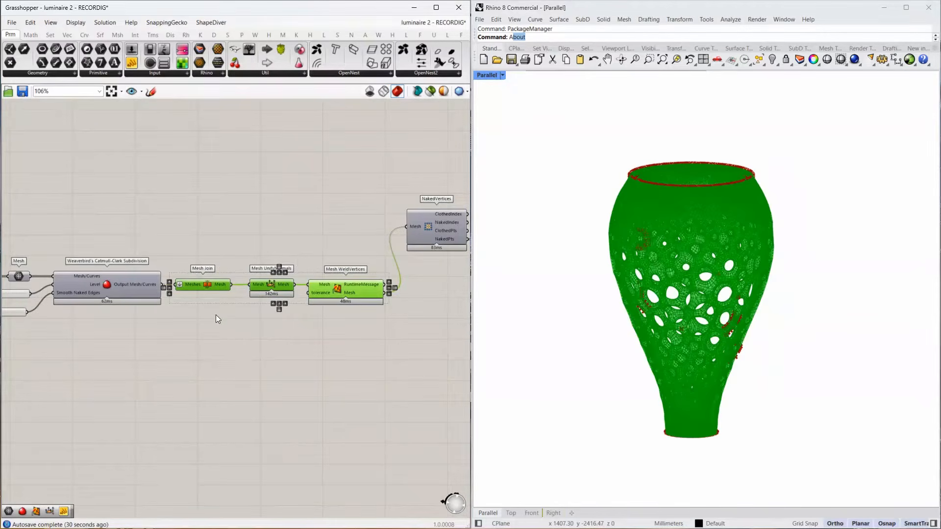
{"action": "key", "text": "Delete"}
{"action": "double_click", "coordinate": [210, 293]}
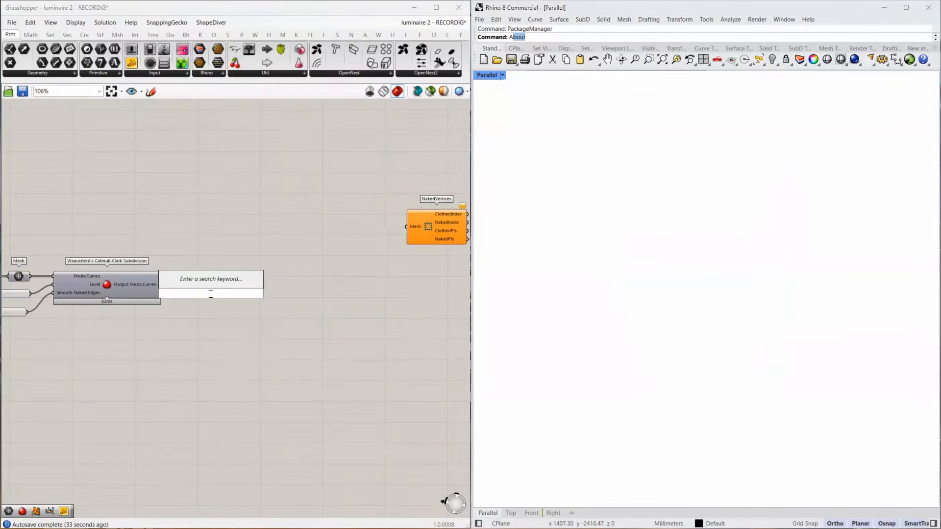
{"action": "type", "text": "join a"}
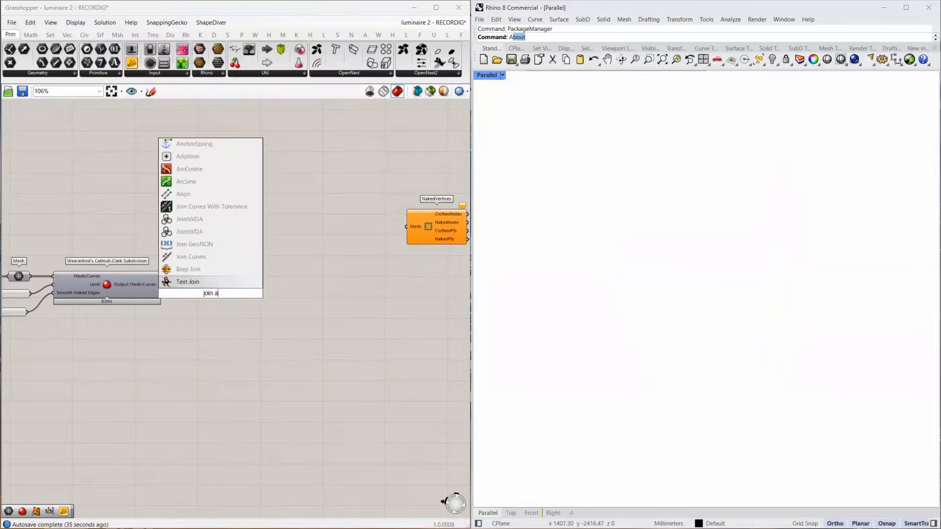
{"action": "type", "text": "nd wled weld"}
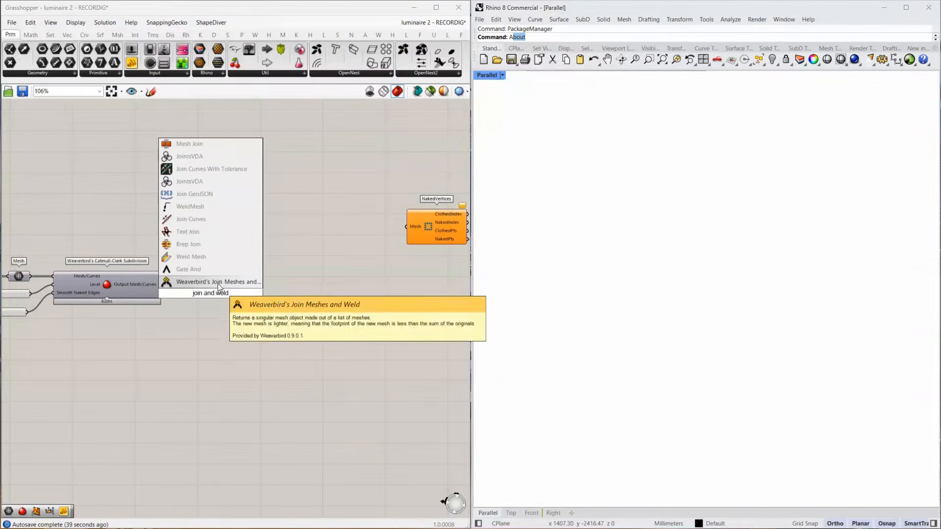
{"action": "left_click", "coordinate": [217, 283]}
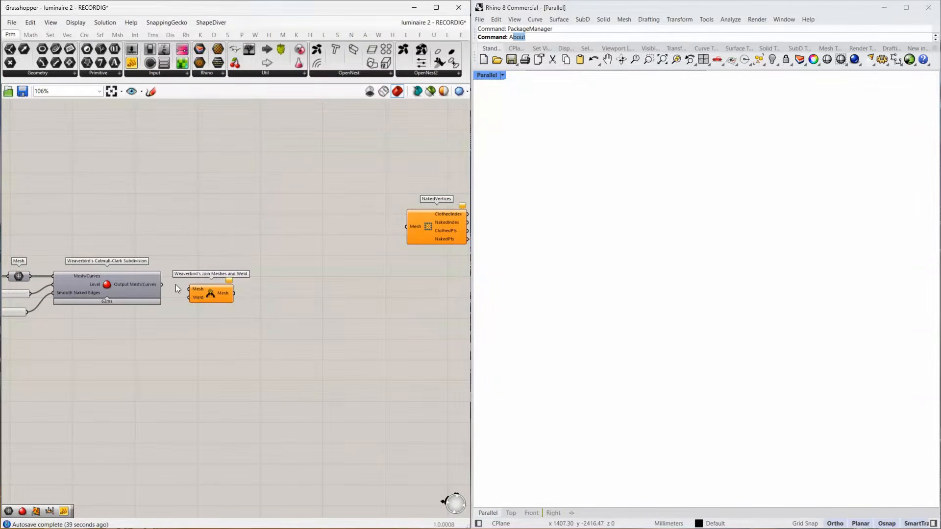
Feed the Catmull-Clark Subdivision output into Join Meshes and Weld, with its Weld input inverted and its Mesh input flattened.
{"action": "left_click_drag", "start_coordinate": [162, 285], "coordinate": [196, 289]}
{"action": "right_click", "coordinate": [192, 295]}
{"action": "left_click", "coordinate": [216, 373]}
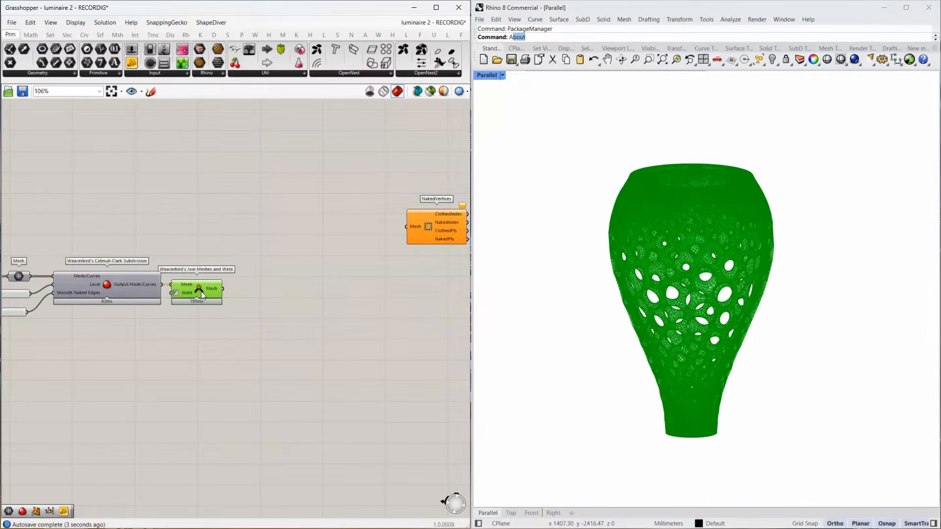
{"action": "right_click", "coordinate": [186, 288]}
{"action": "left_click", "coordinate": [215, 352]}
Connect the joined mesh to NakedVertices and move that component and its Point parameter beside Join Meshes and Weld.
{"action": "left_click_drag", "start_coordinate": [254, 283], "coordinate": [406, 227]}
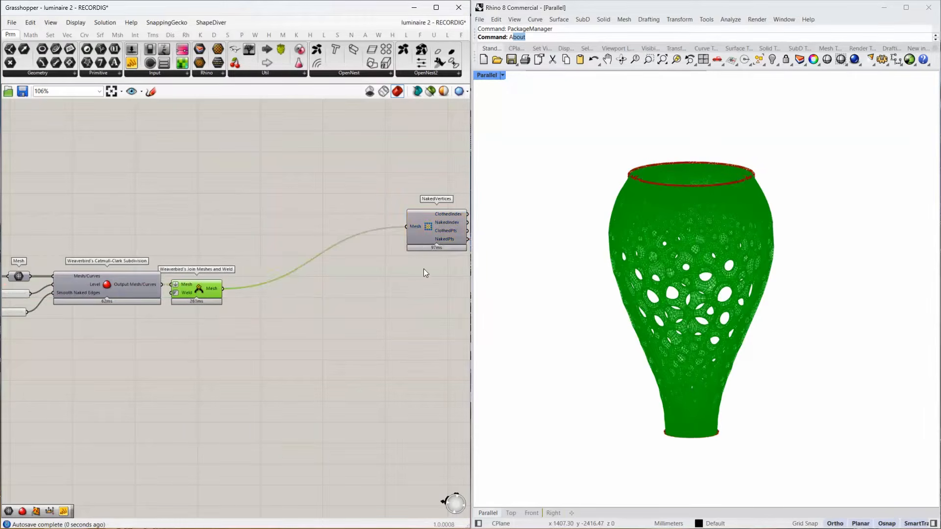
{"action": "right_click_drag", "start_coordinate": [424, 268], "coordinate": [313, 263]}
{"action": "left_click_drag", "start_coordinate": [410, 208], "coordinate": [334, 249]}
{"action": "left_click_drag", "start_coordinate": [333, 227], "coordinate": [171, 262]}
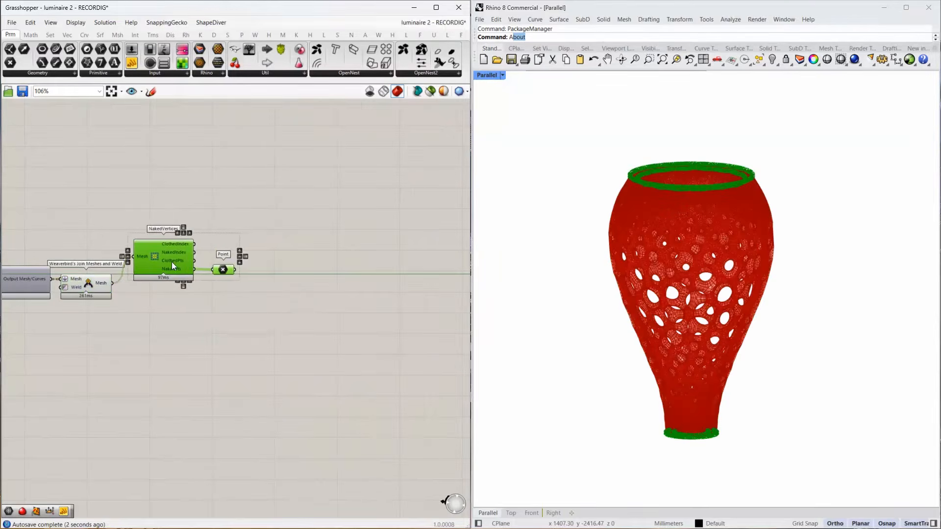
Highlight the naked points and inspect them around the luminaire's upper and lower rims and across its cell openings.
{"action": "left_click", "coordinate": [193, 275]}
{"action": "left_click", "coordinate": [225, 270]}
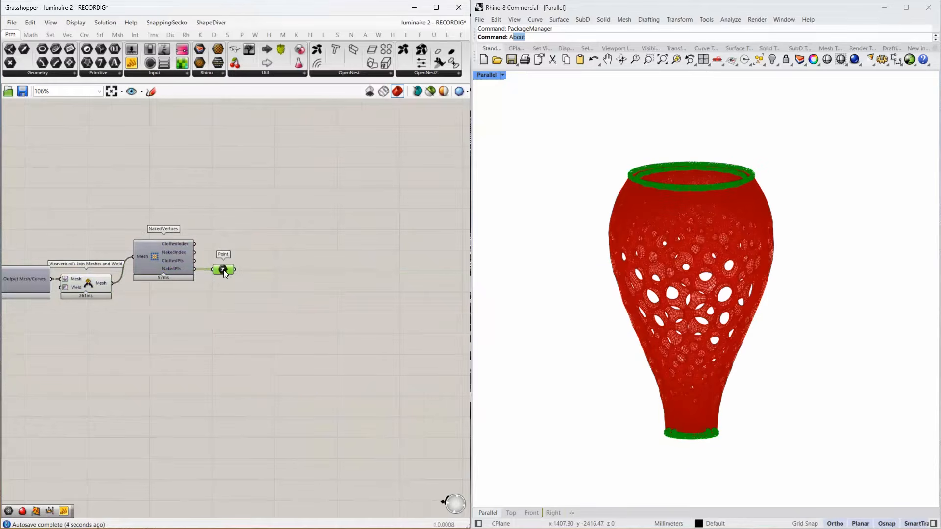
{"action": "scroll", "coordinate": [686, 440], "scroll_direction": "up", "scroll_amount": 5}
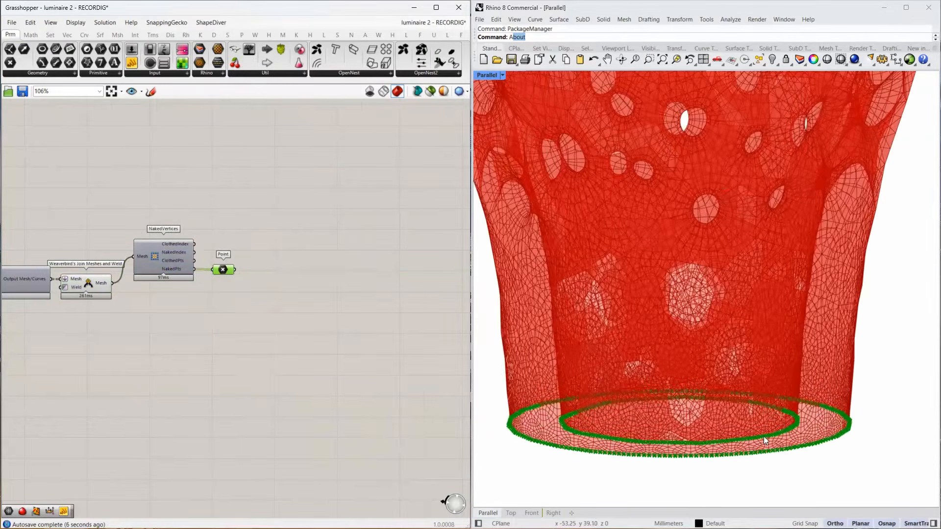
{"action": "scroll", "coordinate": [762, 435], "scroll_direction": "down", "scroll_amount": 10}
{"action": "scroll", "coordinate": [767, 196], "scroll_direction": "up", "scroll_amount": 8}
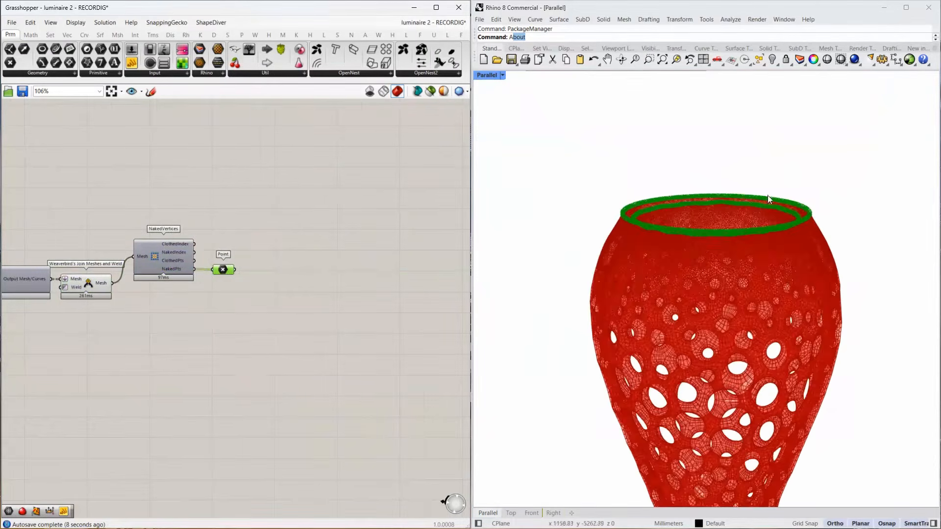
{"action": "scroll", "coordinate": [764, 206], "scroll_direction": "down", "scroll_amount": 9}
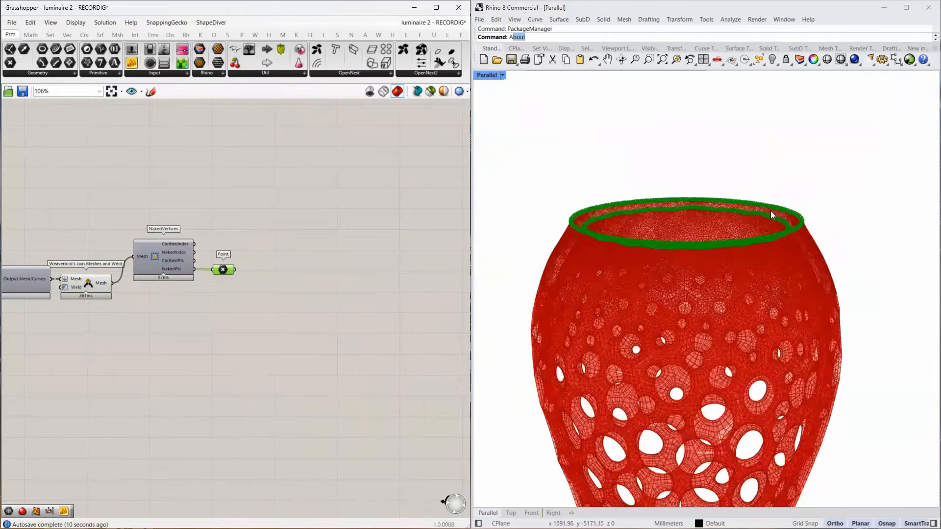
{"action": "scroll", "coordinate": [730, 350], "scroll_direction": "up", "scroll_amount": 8}
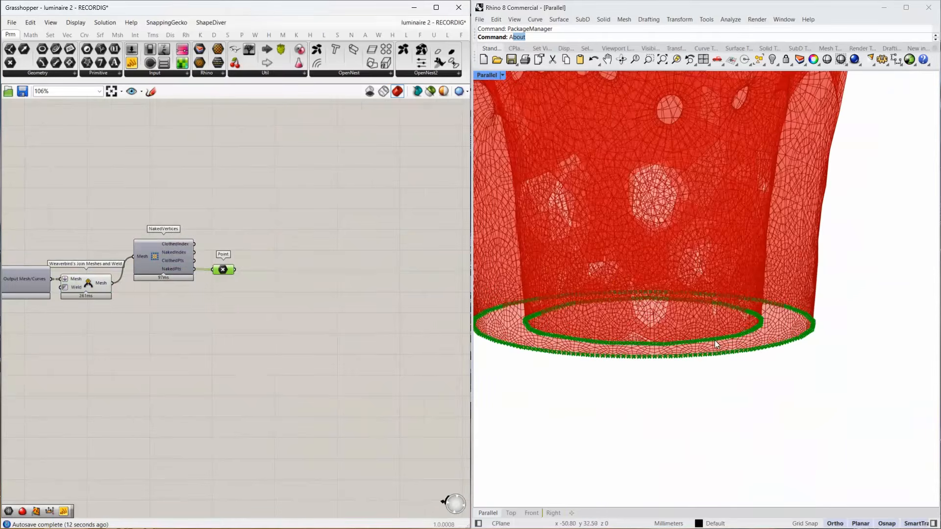
{"action": "scroll", "coordinate": [714, 340], "scroll_direction": "down", "scroll_amount": 8}
{"action": "scroll", "coordinate": [699, 170], "scroll_direction": "up", "scroll_amount": 9}
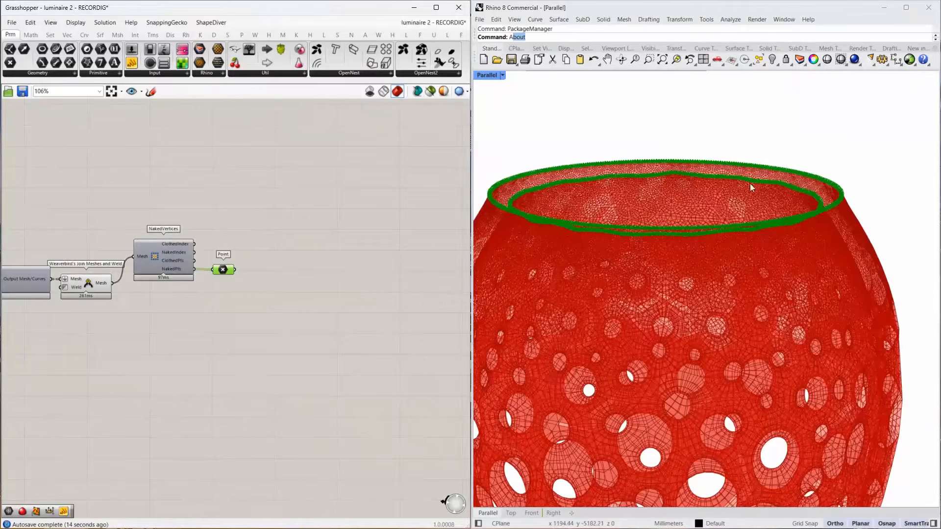
{"action": "scroll", "coordinate": [752, 226], "scroll_direction": "down", "scroll_amount": 8}
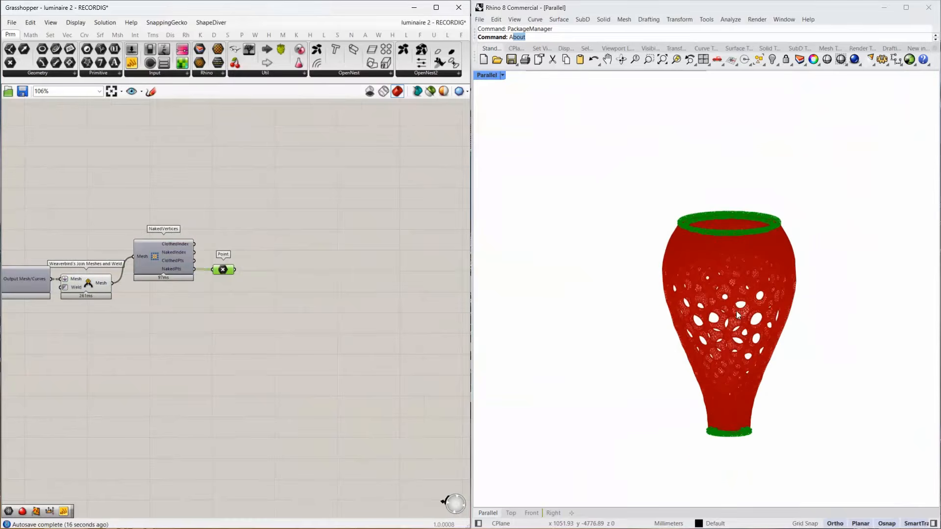
{"action": "scroll", "coordinate": [727, 458], "scroll_direction": "up", "scroll_amount": 8}
{"action": "scroll", "coordinate": [727, 459], "scroll_direction": "down", "scroll_amount": 8}
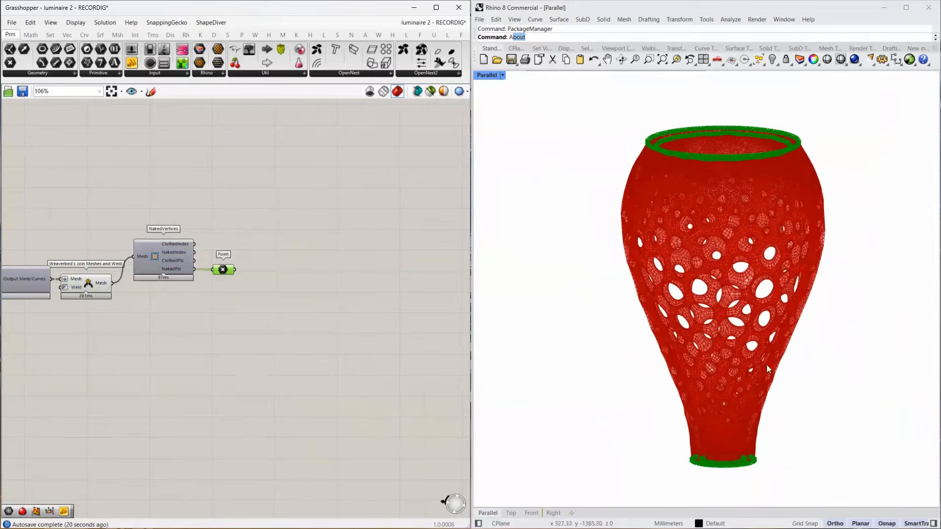
Duplicate the flattened Mesh parameter after the final Merge, place the copy below the subdivision chain and enable its preview.
{"action": "scroll", "coordinate": [316, 246], "scroll_direction": "down", "scroll_amount": 5}
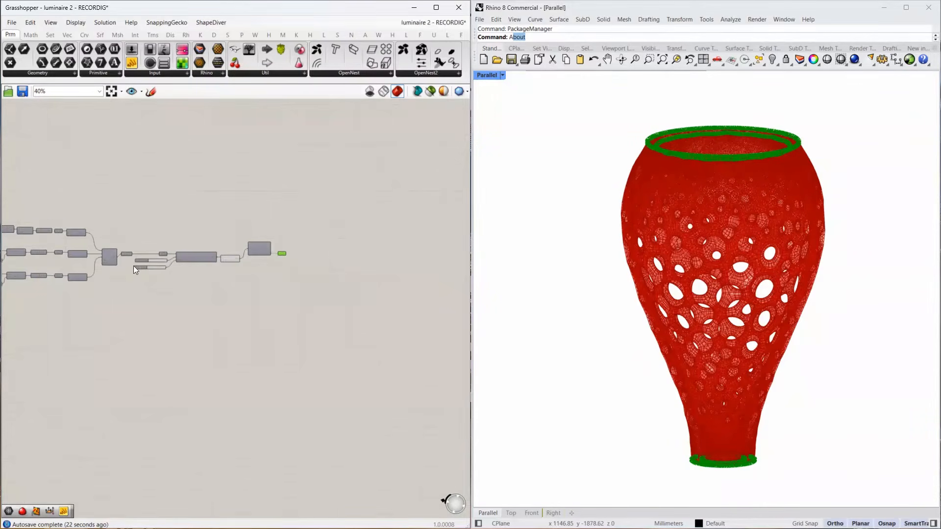
{"action": "scroll", "coordinate": [142, 273], "scroll_direction": "up", "scroll_amount": 5}
{"action": "left_click", "coordinate": [90, 222]}
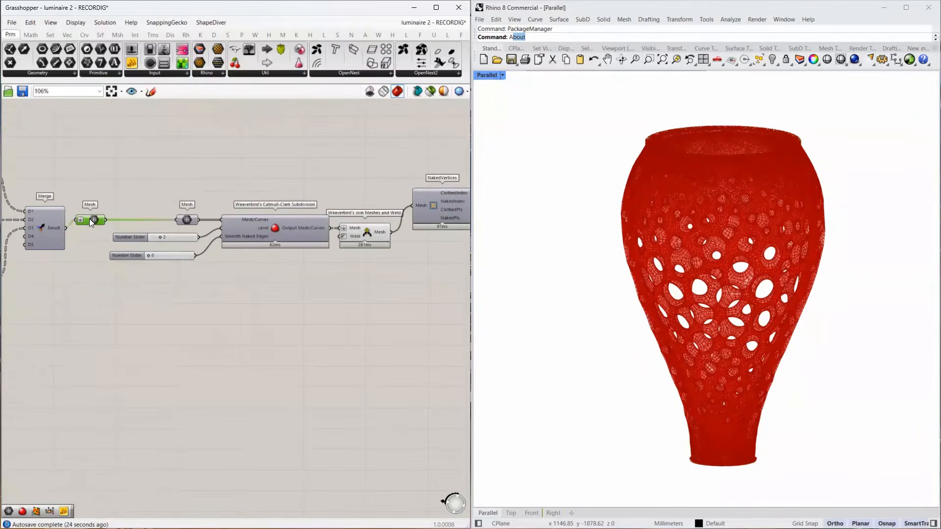
{"action": "left_click_drag", "start_coordinate": [89, 221], "coordinate": [111, 315], "text": "alt"}
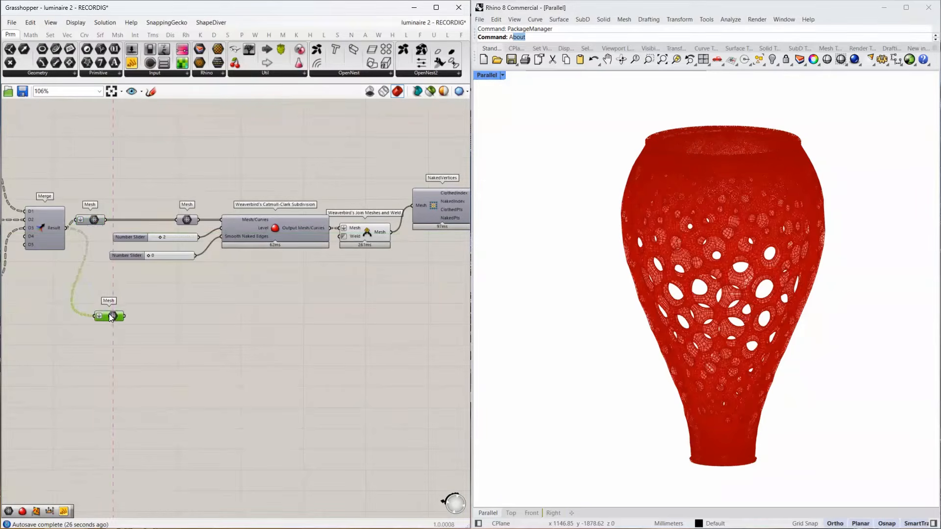
{"action": "middle_click", "coordinate": [112, 315]}
{"action": "left_click", "coordinate": [129, 284]}
Turn off the preview of the Point parameter that holds the naked points.
{"action": "scroll", "coordinate": [416, 266], "scroll_direction": "down", "scroll_amount": 1}
{"action": "right_click_drag", "start_coordinate": [415, 266], "coordinate": [274, 278]}
{"action": "left_click", "coordinate": [346, 238]}
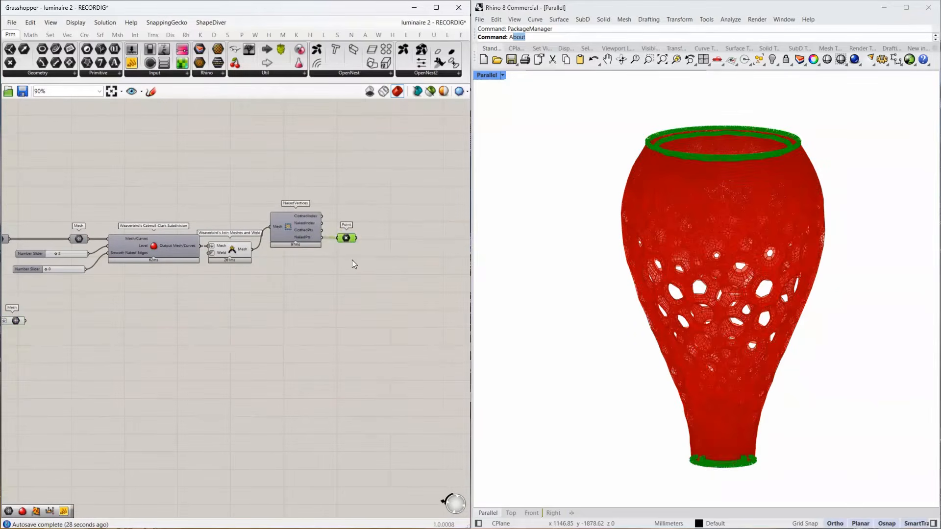
{"action": "middle_click", "coordinate": [352, 259]}
{"action": "left_click", "coordinate": [394, 232]}
Turn off the preview of the Join Meshes and Weld component that follows the Catmull-Clark Subdivision.
{"action": "right_click_drag", "start_coordinate": [120, 320], "coordinate": [297, 320]}
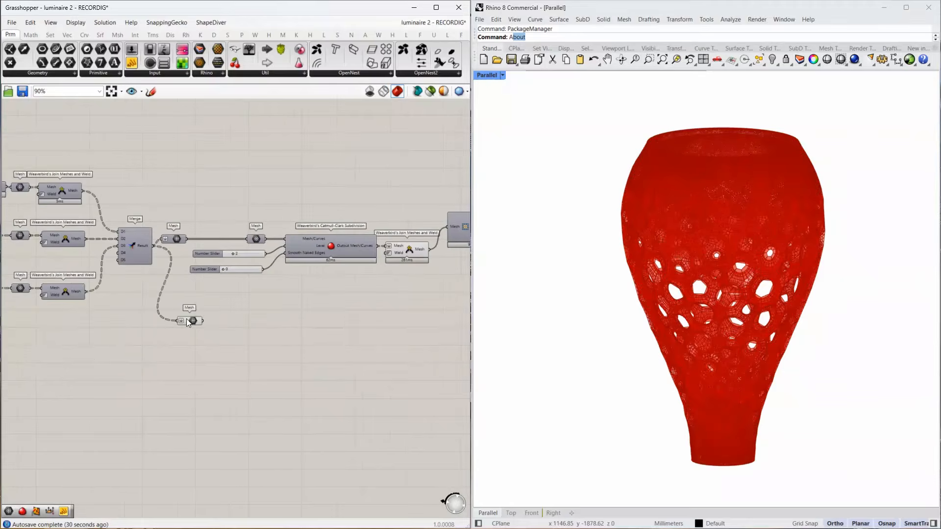
{"action": "left_click", "coordinate": [191, 322]}
{"action": "right_click_drag", "start_coordinate": [369, 306], "coordinate": [298, 315]}
{"action": "left_click", "coordinate": [341, 259]}
{"action": "middle_click", "coordinate": [341, 260]}
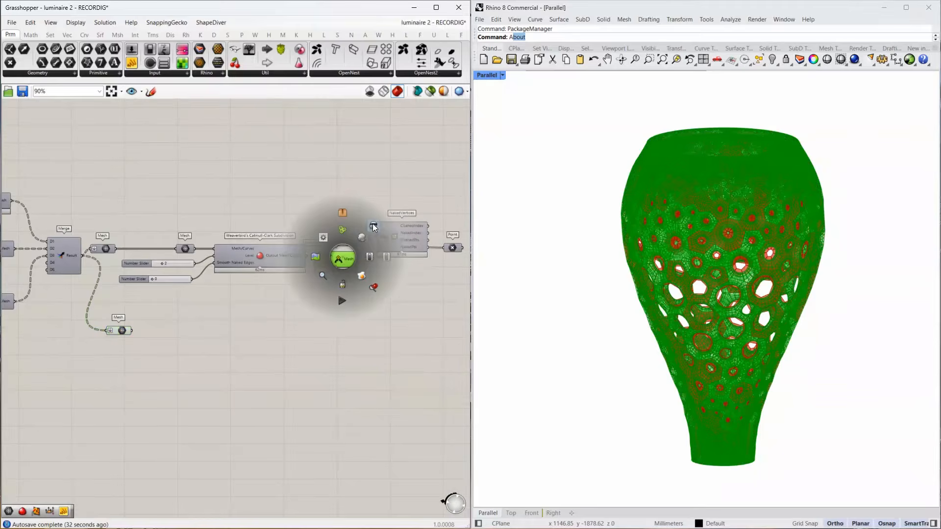
{"action": "left_click", "coordinate": [373, 231]}
Shift the duplicated Mesh parameter slightly and connect it to a new Weaverbird's Join Meshes and Weld component.
{"action": "left_click_drag", "start_coordinate": [122, 330], "coordinate": [138, 347]}
{"action": "scroll", "coordinate": [153, 349], "scroll_direction": "up", "scroll_amount": 2}
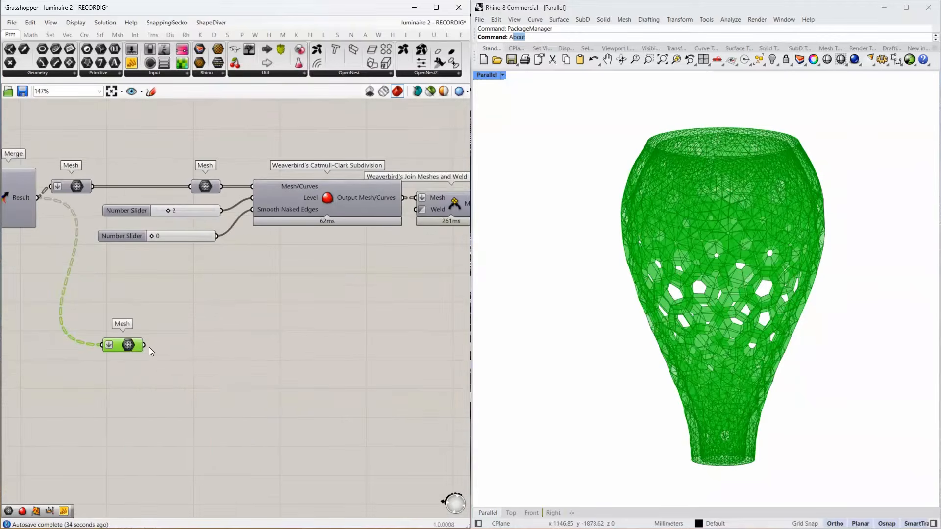
{"action": "double_click", "coordinate": [195, 346]}
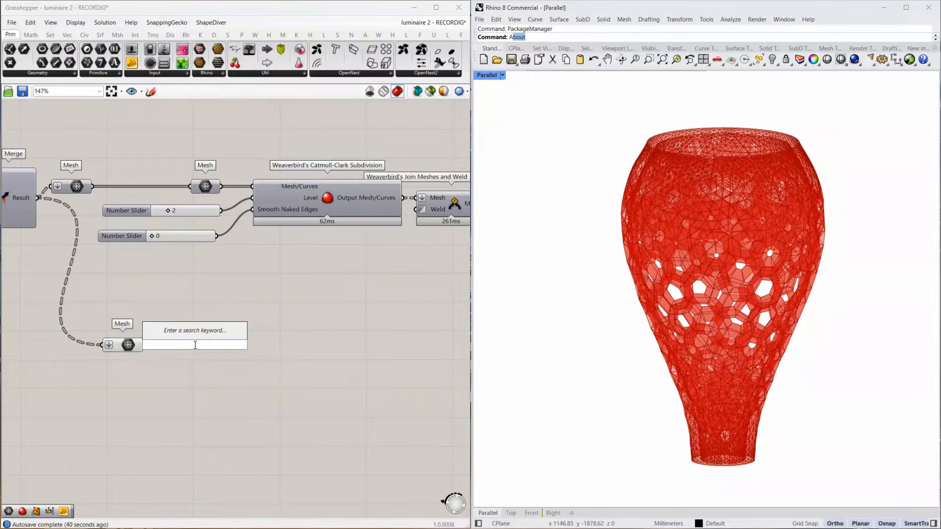
{"action": "type", "text": "join weld"}
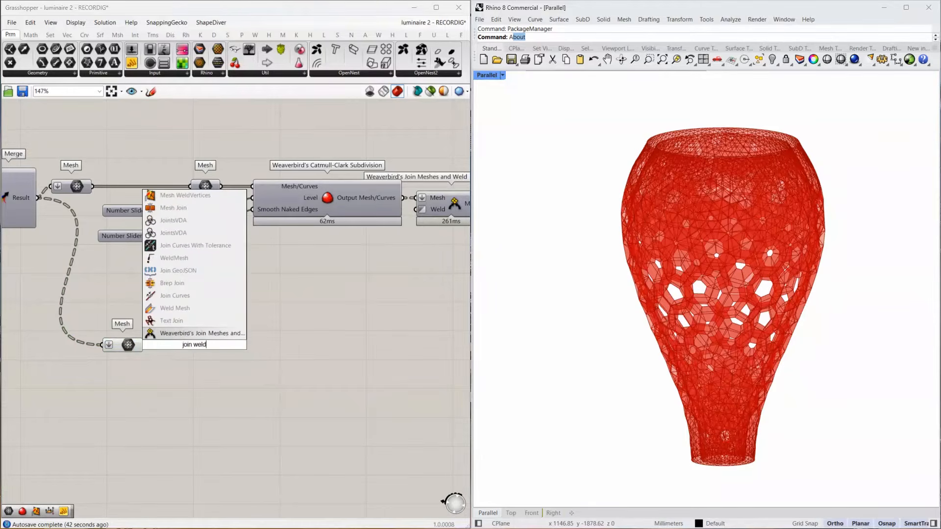
{"action": "left_click", "coordinate": [200, 334]}
{"action": "left_click_drag", "start_coordinate": [144, 345], "coordinate": [165, 345]}
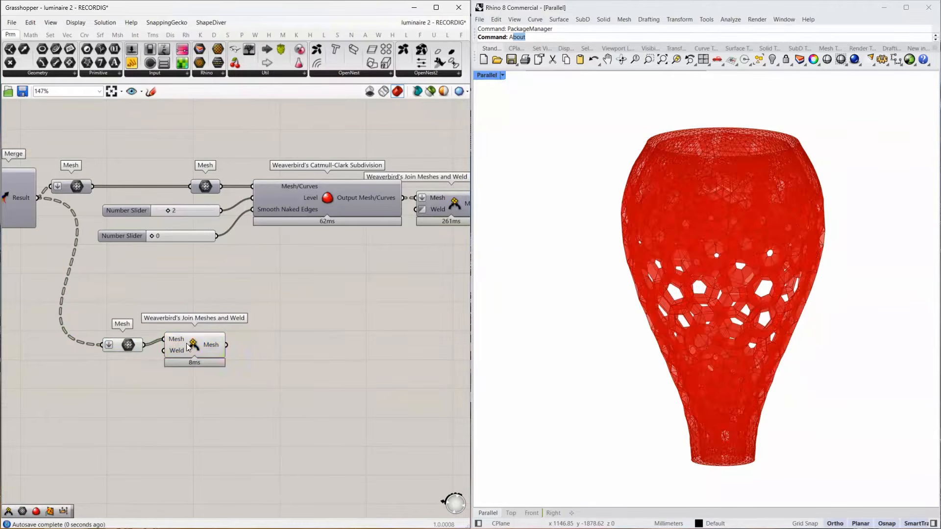
Set the Weld input of the new Join Meshes and Weld component to True.
{"action": "right_click", "coordinate": [177, 361]}
{"action": "mouse_move", "coordinate": [230, 449]}
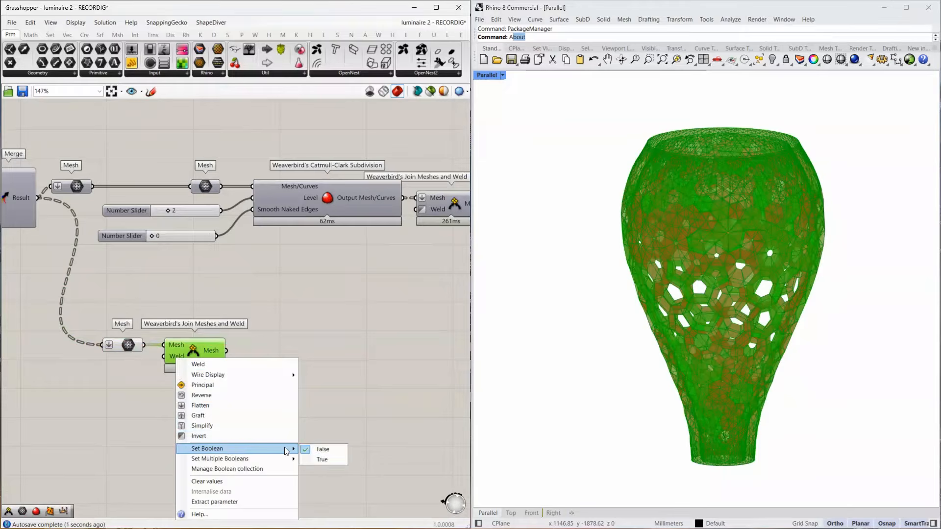
{"action": "left_click", "coordinate": [323, 461]}
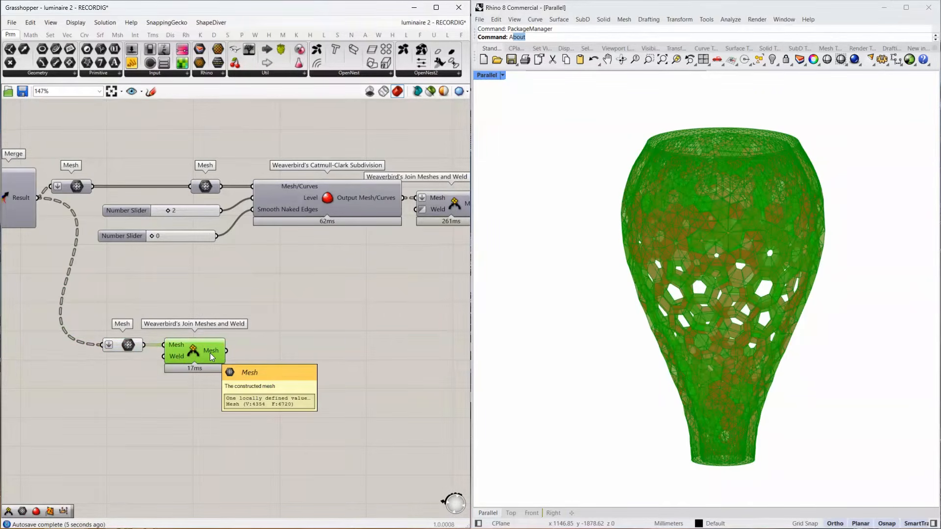
{"action": "right_click_drag", "start_coordinate": [298, 351], "coordinate": [236, 342]}
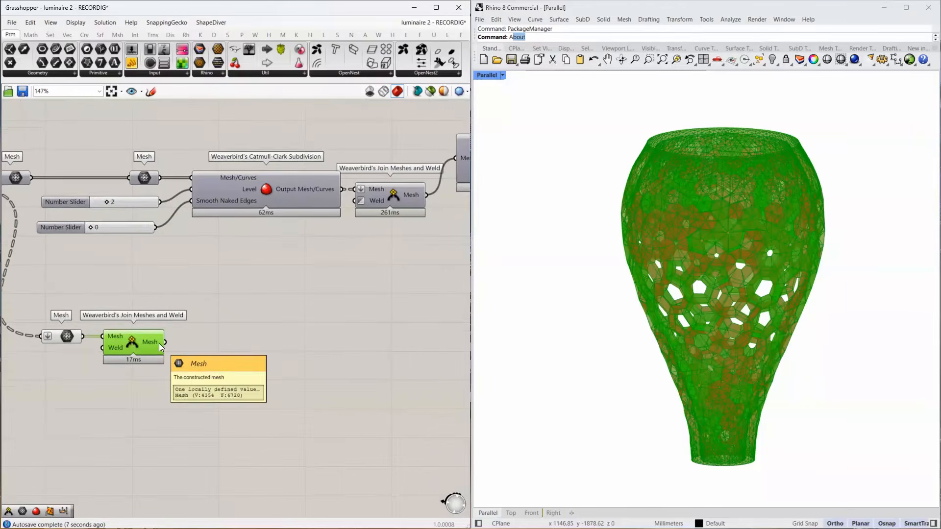
{"action": "double_click", "coordinate": [230, 348]}
{"action": "type", "text": "maked vert"}
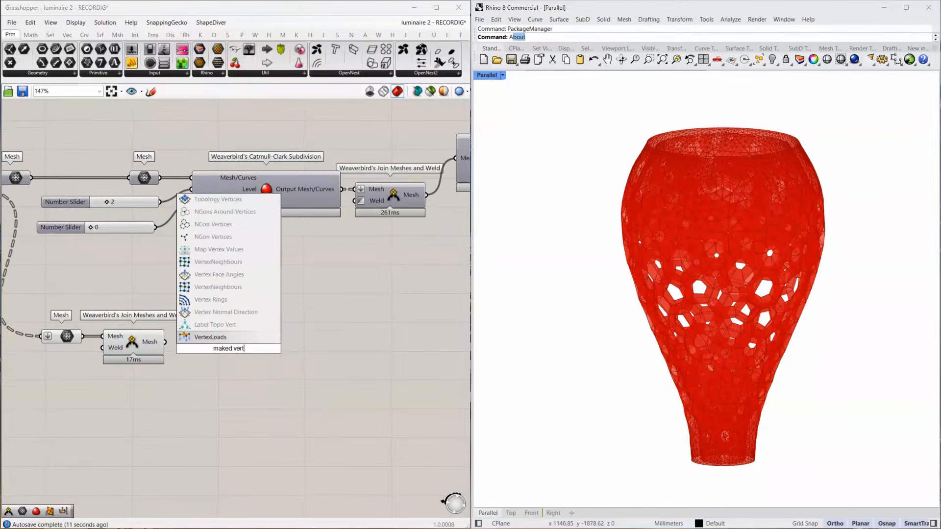
{"action": "left_click", "coordinate": [296, 35]}
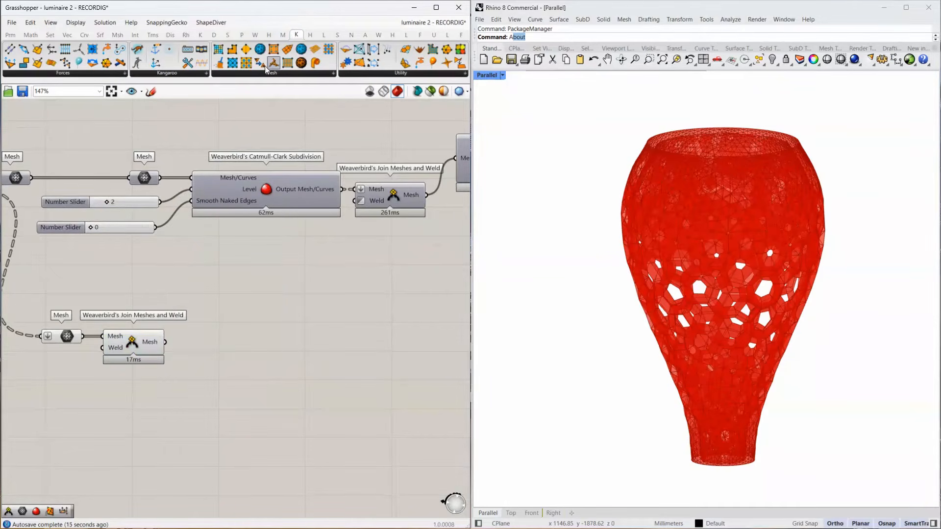
{"action": "left_click", "coordinate": [289, 74]}
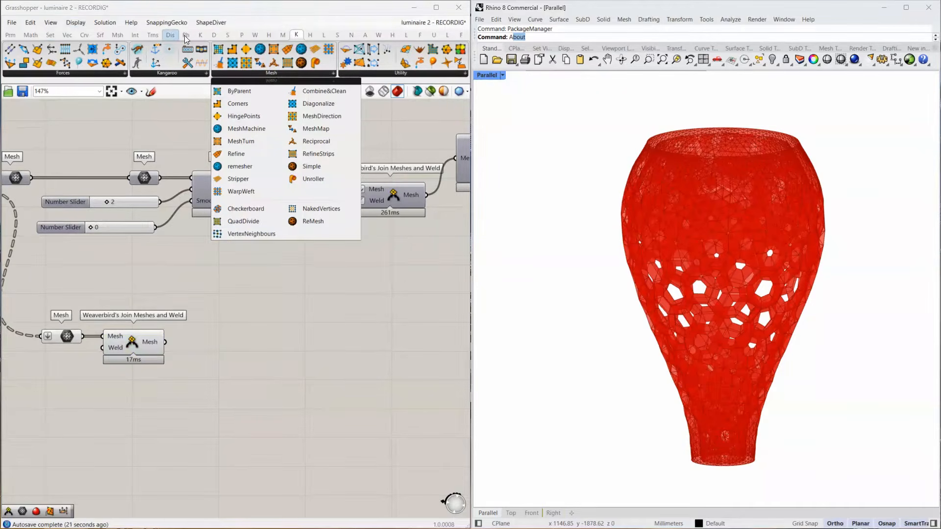
Add the Kangaroo NakedVertices component after the new Join Meshes and Weld and connect the joined mesh to it.
{"action": "left_click", "coordinate": [201, 36]}
{"action": "left_click", "coordinate": [385, 73]}
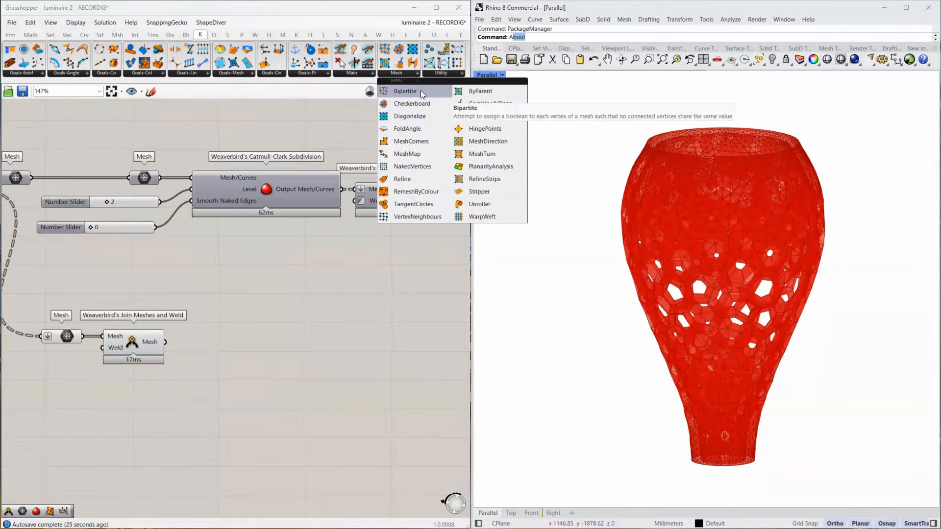
{"action": "left_click", "coordinate": [413, 166]}
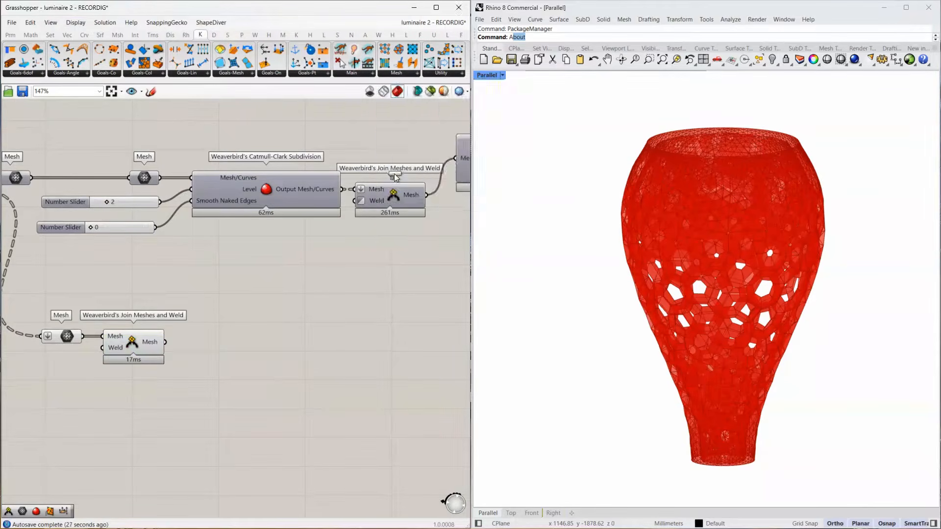
{"action": "left_click", "coordinate": [182, 347]}
{"action": "left_click_drag", "start_coordinate": [172, 347], "coordinate": [225, 326]}
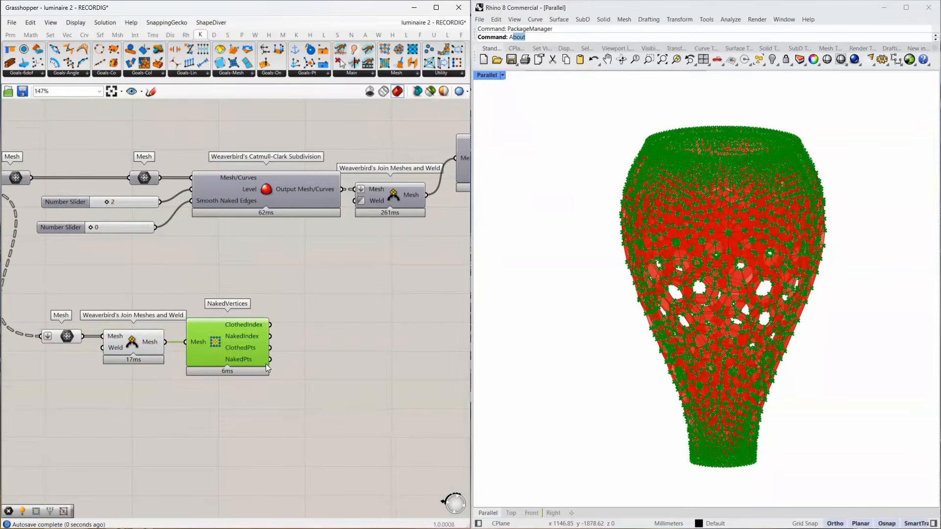
Add a Point parameter after the new NakedVertices component and connect the NakedPts output to it.
{"action": "mouse_move", "coordinate": [262, 359]}
{"action": "double_click", "coordinate": [343, 360]}
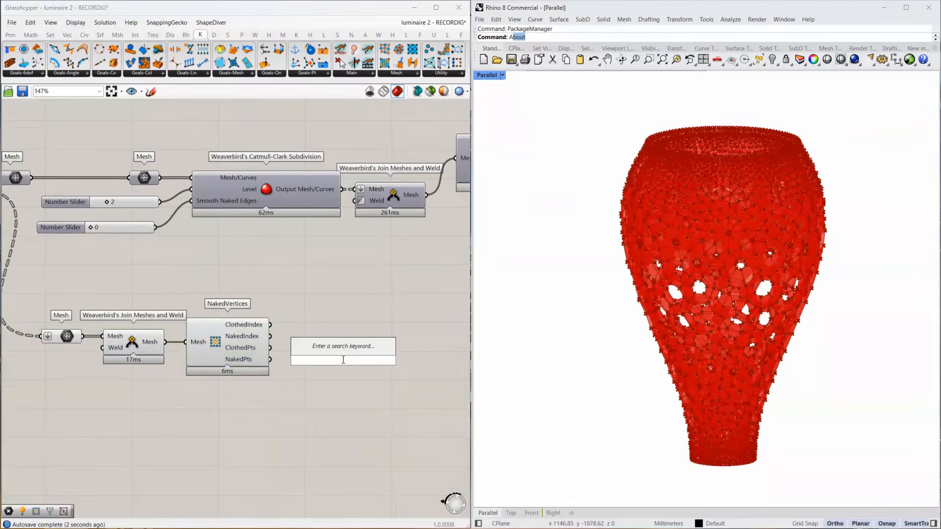
{"action": "type", "text": "point"}
{"action": "key", "text": "Return"}
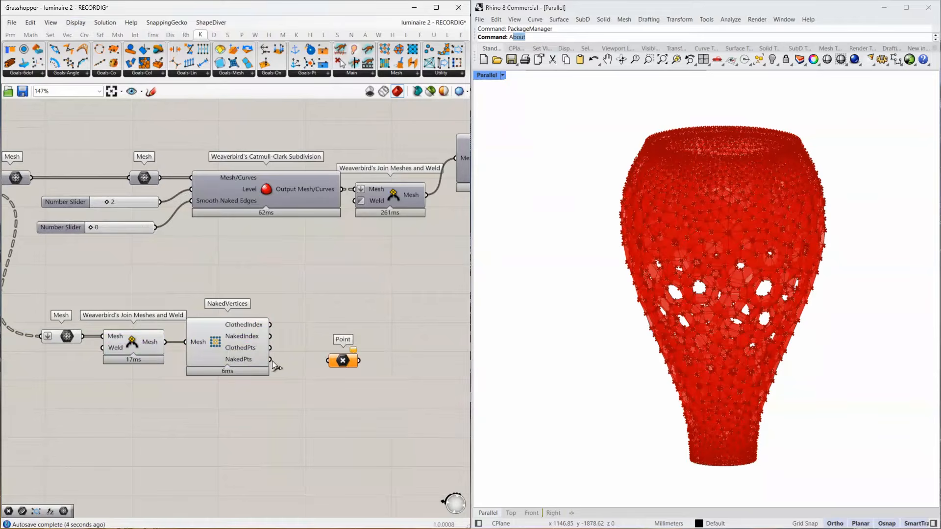
{"action": "left_click_drag", "start_coordinate": [269, 359], "coordinate": [316, 364]}
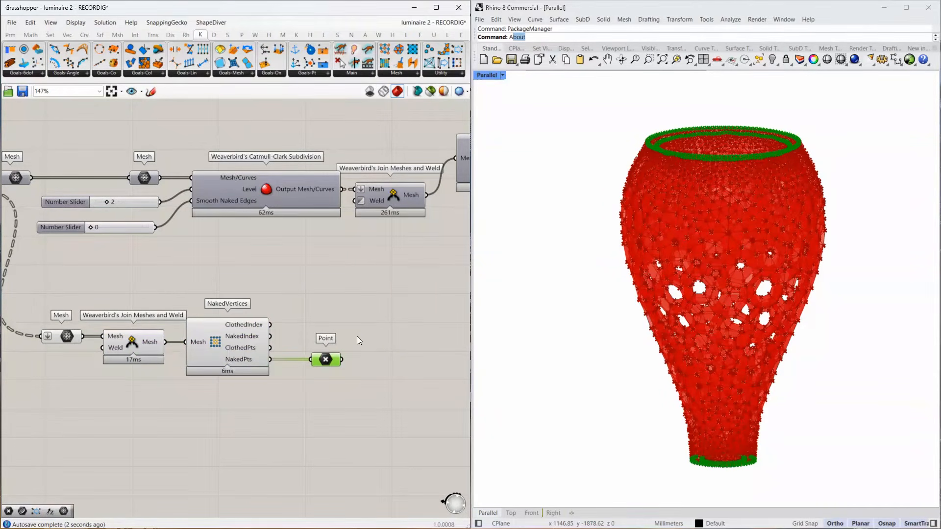
Move NakedVertices and its Point parameter lower, and add a Mesh Edges component fed by the joined and welded mesh.
{"action": "left_click_drag", "start_coordinate": [356, 336], "coordinate": [222, 431]}
{"action": "double_click", "coordinate": [228, 366]}
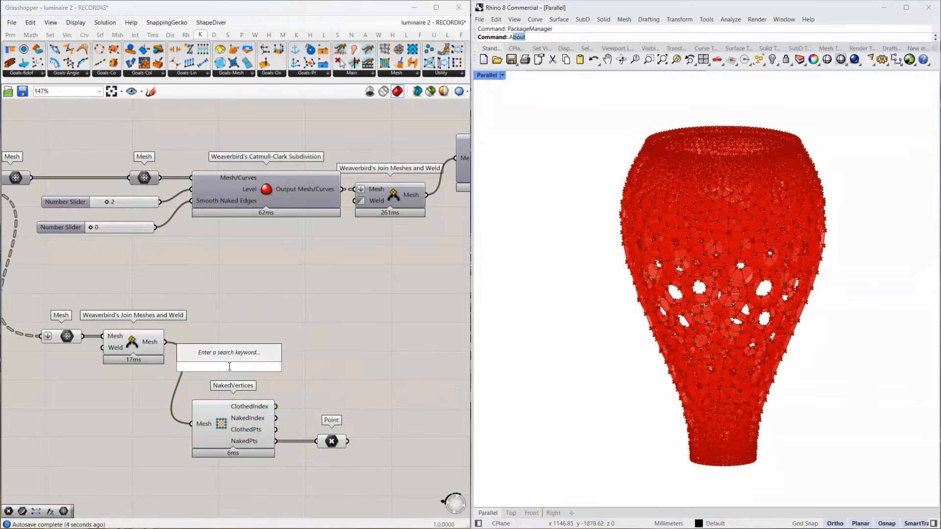
{"action": "type", "text": "mesh edges"}
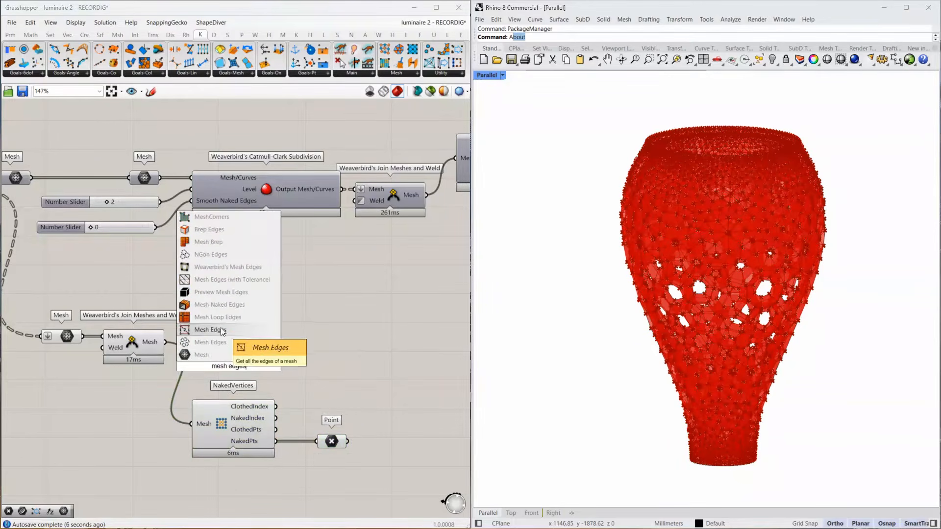
{"action": "left_click", "coordinate": [220, 329]}
{"action": "left_click_drag", "start_coordinate": [216, 369], "coordinate": [227, 345]}
Add a Curve parameter after Mesh Edges and connect the Naked Edges output to it.
{"action": "double_click", "coordinate": [347, 345]}
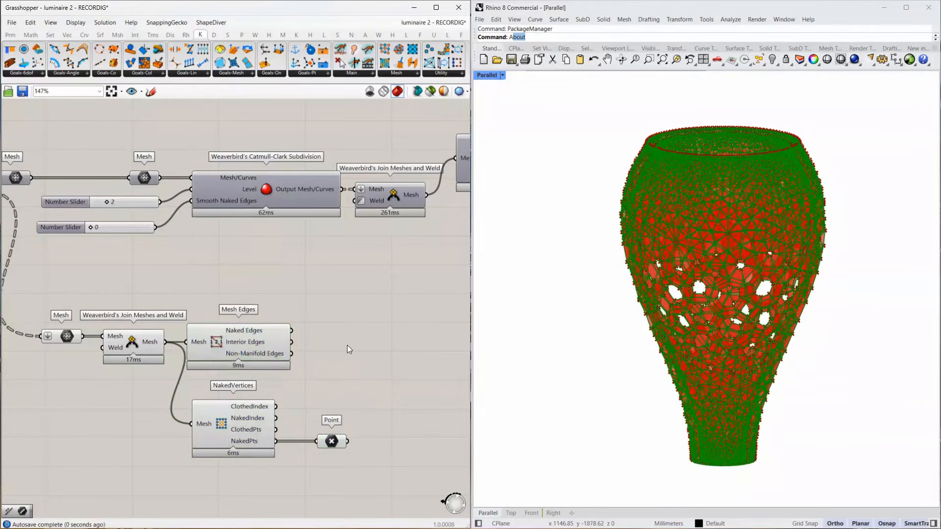
{"action": "type", "text": "curve"}
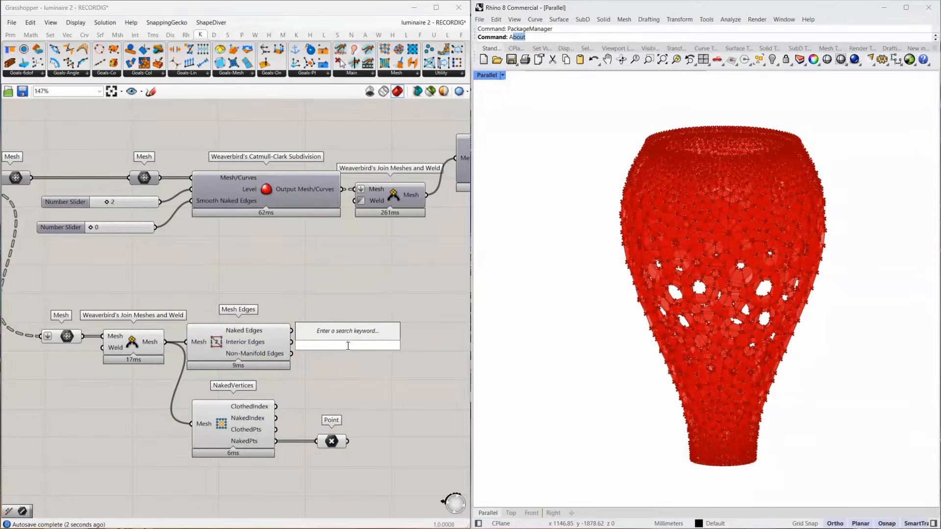
{"action": "left_click", "coordinate": [324, 332]}
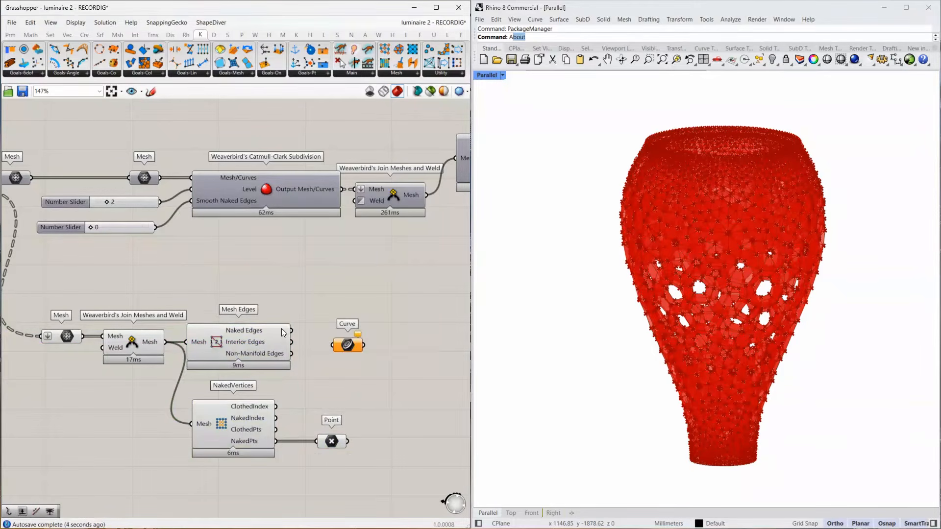
{"action": "left_click_drag", "start_coordinate": [292, 330], "coordinate": [319, 333]}
{"action": "left_click", "coordinate": [424, 340]}
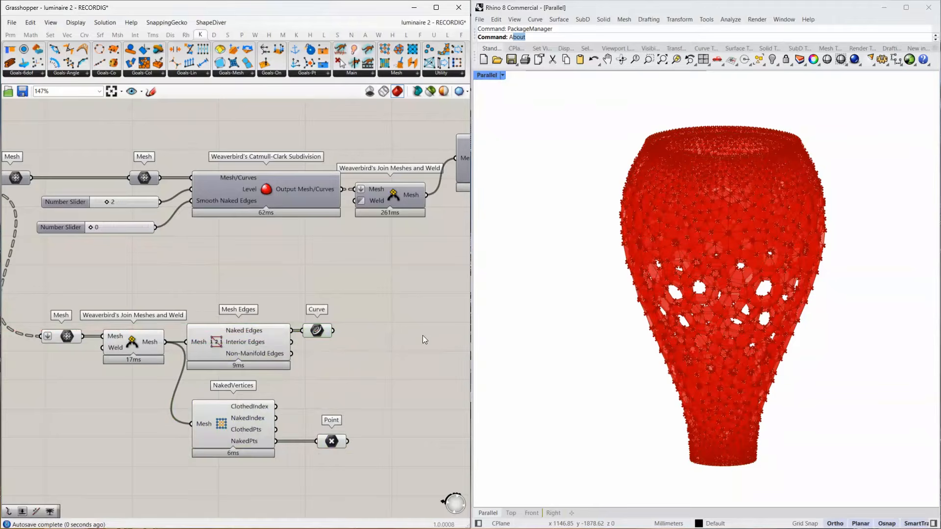
Add a Join Curves component, connect the naked edge curves to it, and check its Curves output.
{"action": "double_click", "coordinate": [388, 334]}
{"action": "type", "text": "join"}
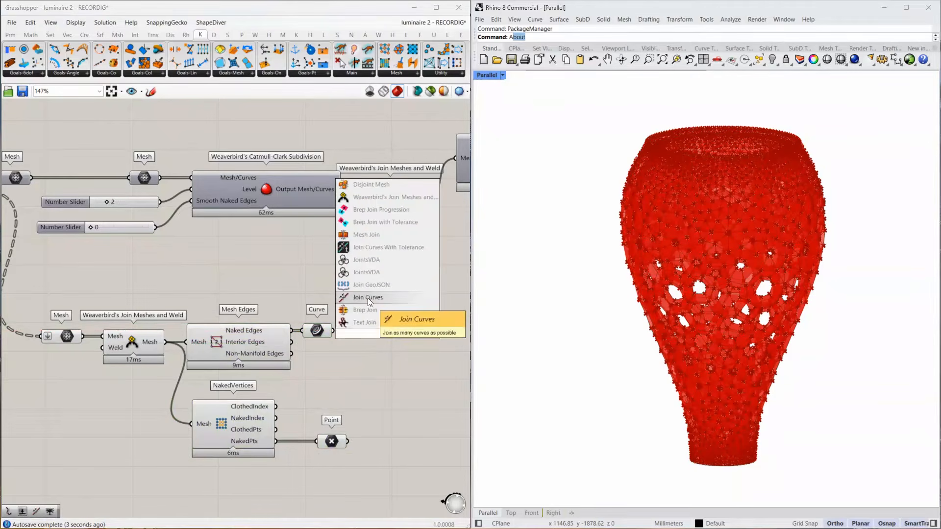
{"action": "left_click", "coordinate": [368, 299]}
{"action": "left_click_drag", "start_coordinate": [333, 331], "coordinate": [398, 337]}
{"action": "right_click_drag", "start_coordinate": [398, 337], "coordinate": [301, 331]}
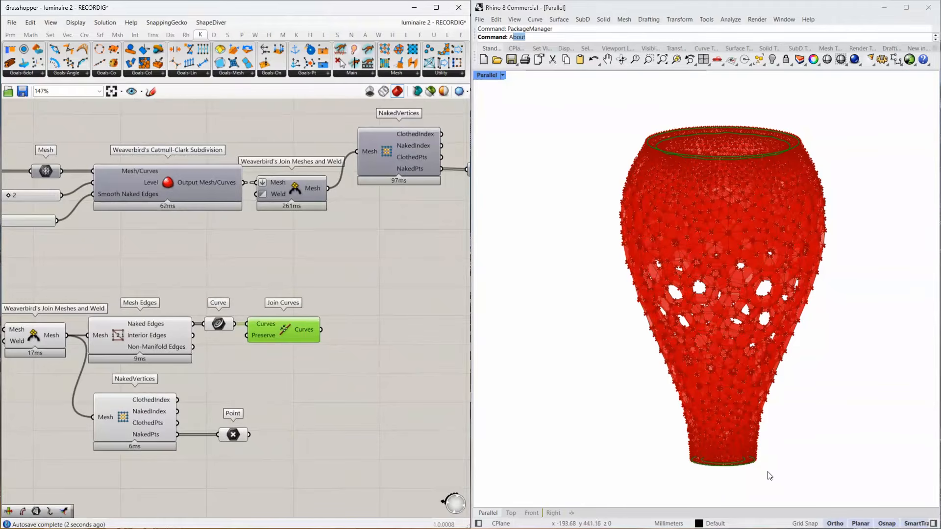
{"action": "mouse_move", "coordinate": [312, 328]}
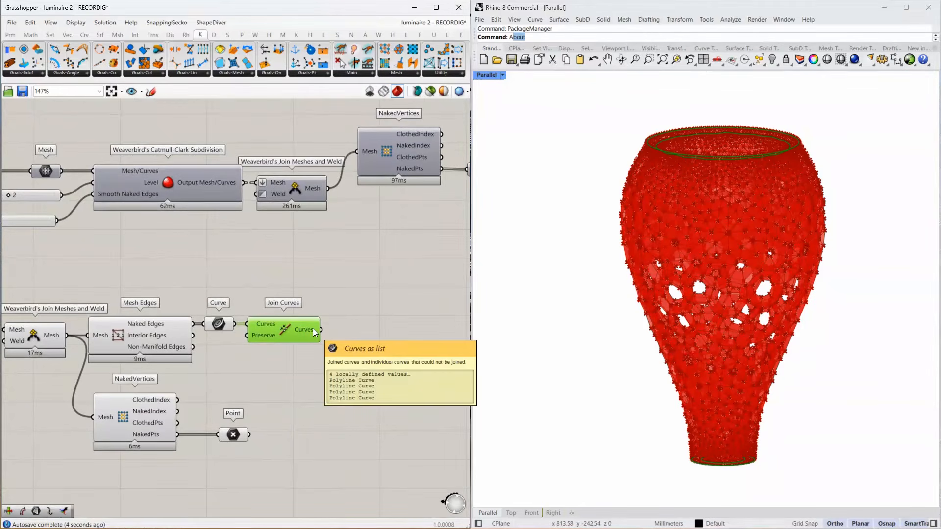
{"action": "double_click", "coordinate": [372, 337]}
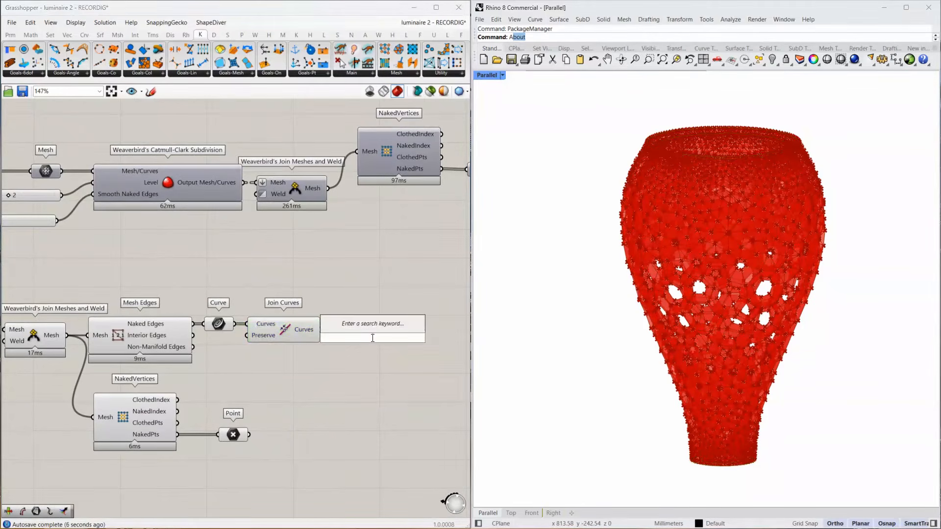
{"action": "type", "text": "area"}
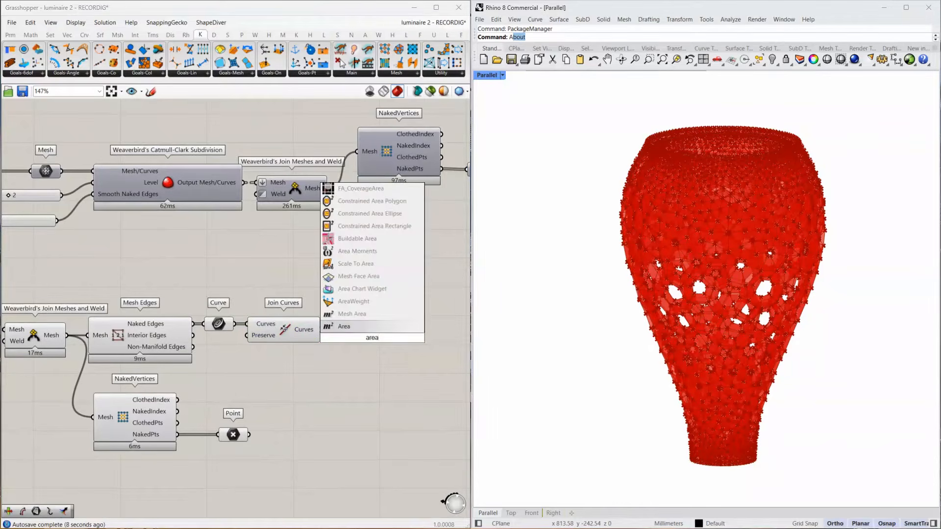
{"action": "key", "text": "Return"}
{"action": "left_click_drag", "start_coordinate": [370, 335], "coordinate": [374, 352]}
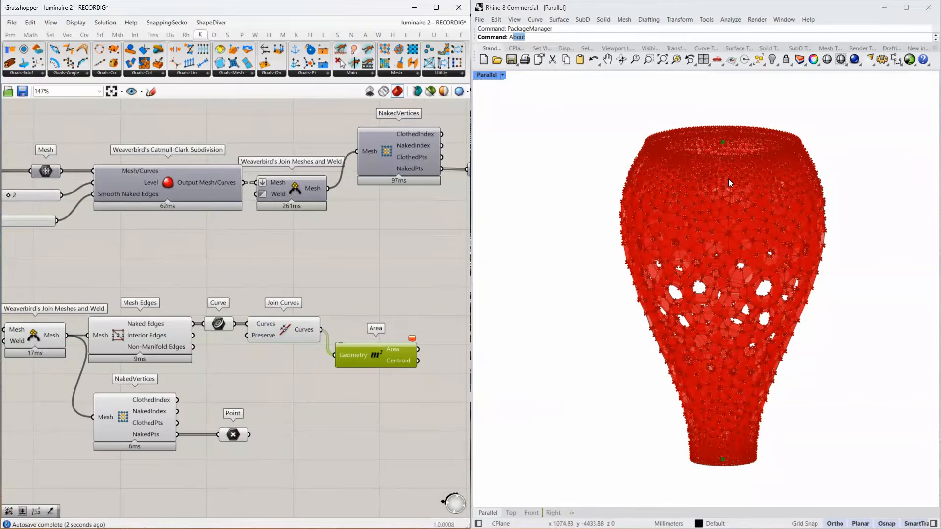
{"action": "right_click_drag", "start_coordinate": [643, 247], "coordinate": [728, 238]}
{"action": "right_click_drag", "start_coordinate": [406, 363], "coordinate": [316, 344]}
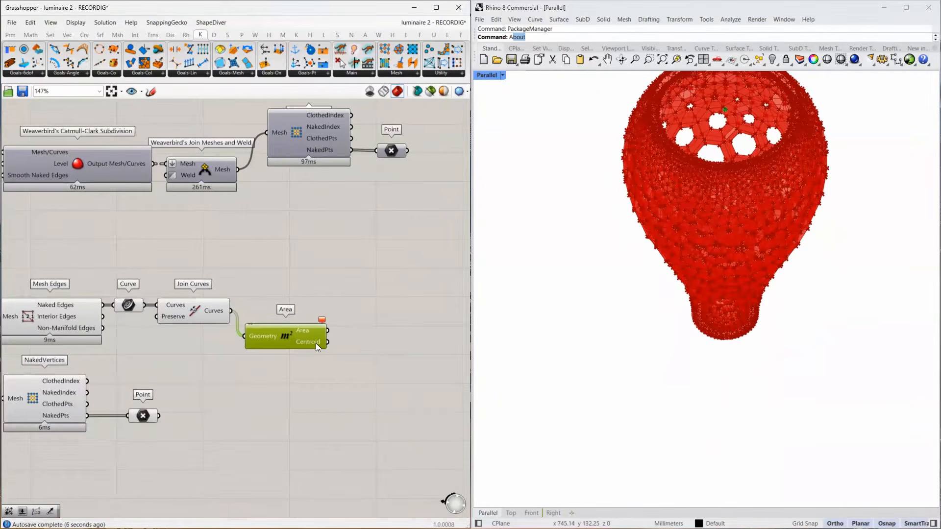
{"action": "mouse_move", "coordinate": [316, 343]}
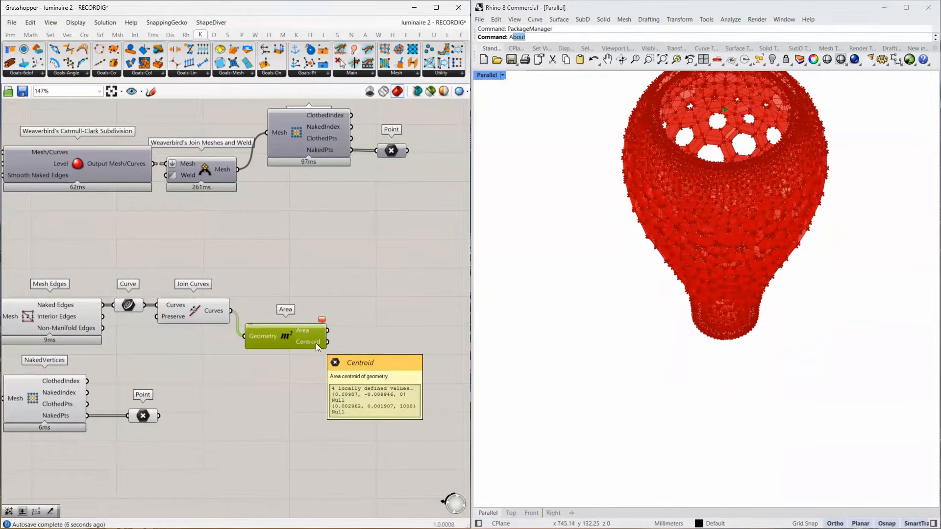
{"action": "key", "text": "Delete"}
Add an Explode component after Join Curves and connect the joined curves to its Curve input.
{"action": "double_click", "coordinate": [270, 337]}
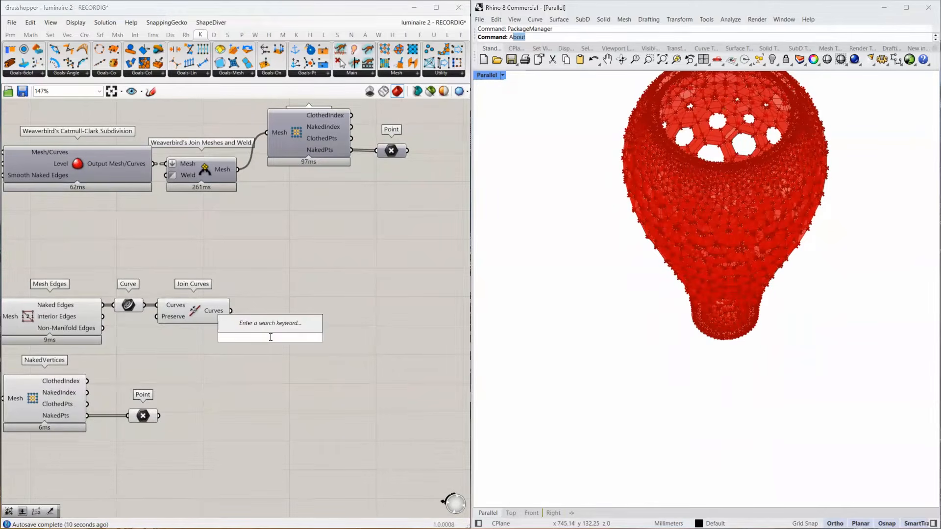
{"action": "type", "text": "explode"}
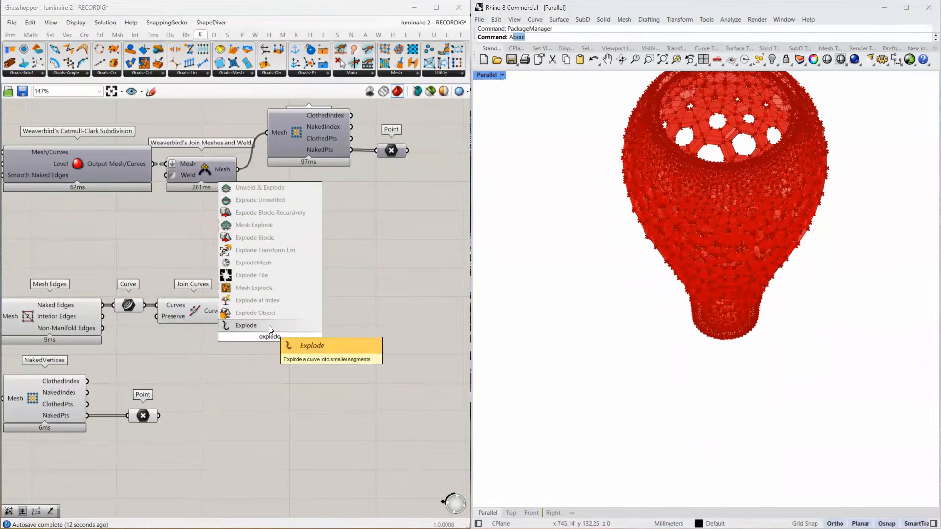
{"action": "key", "text": "Return"}
{"action": "left_click_drag", "start_coordinate": [249, 339], "coordinate": [273, 337]}
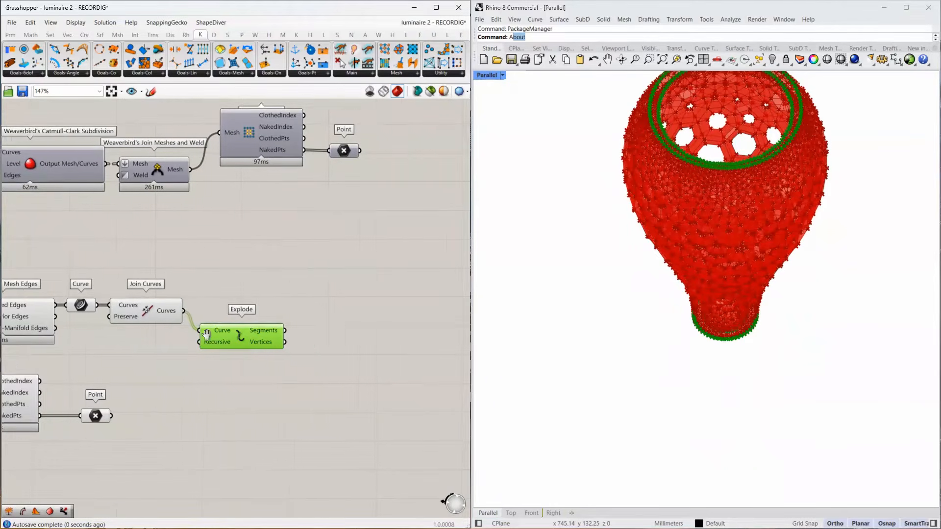
Add an Average component fed by Explode's Vertices output and flatten its Arithmetic mean output.
{"action": "double_click", "coordinate": [281, 334]}
{"action": "type", "text": "average"}
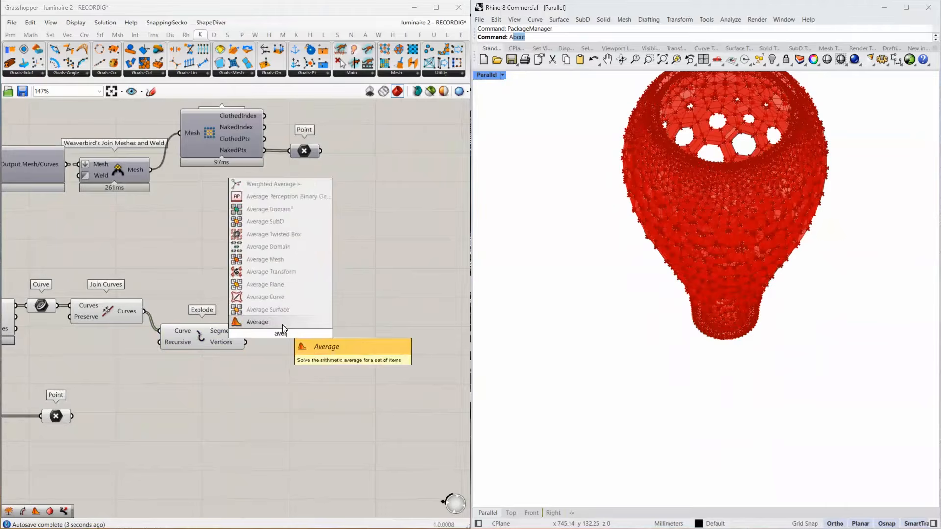
{"action": "key", "text": "Return"}
{"action": "left_click_drag", "start_coordinate": [242, 338], "coordinate": [270, 347]}
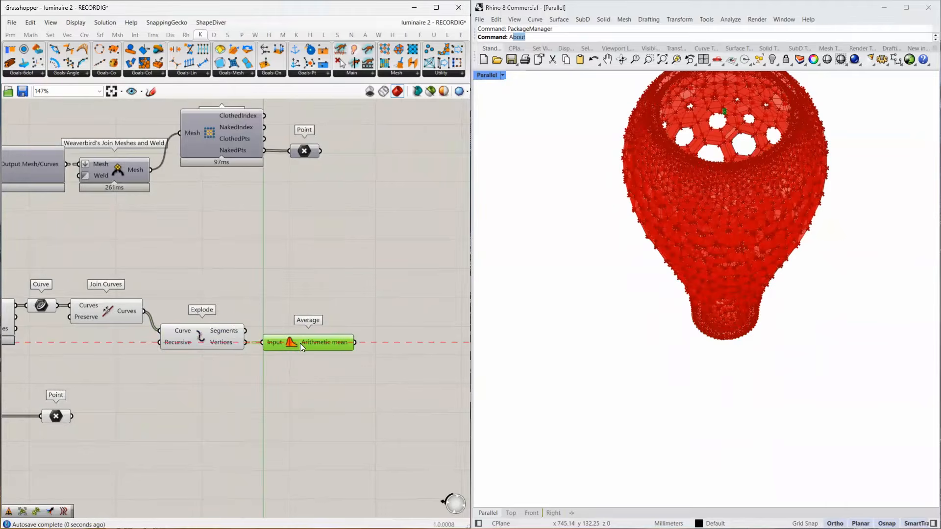
{"action": "right_click", "coordinate": [330, 344]}
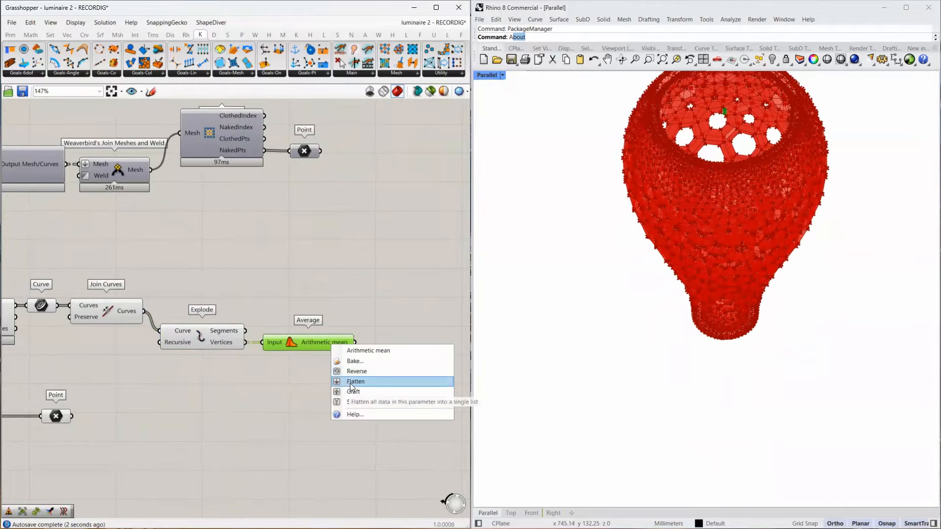
{"action": "double_click", "coordinate": [392, 346]}
{"action": "type", "text": "point group"}
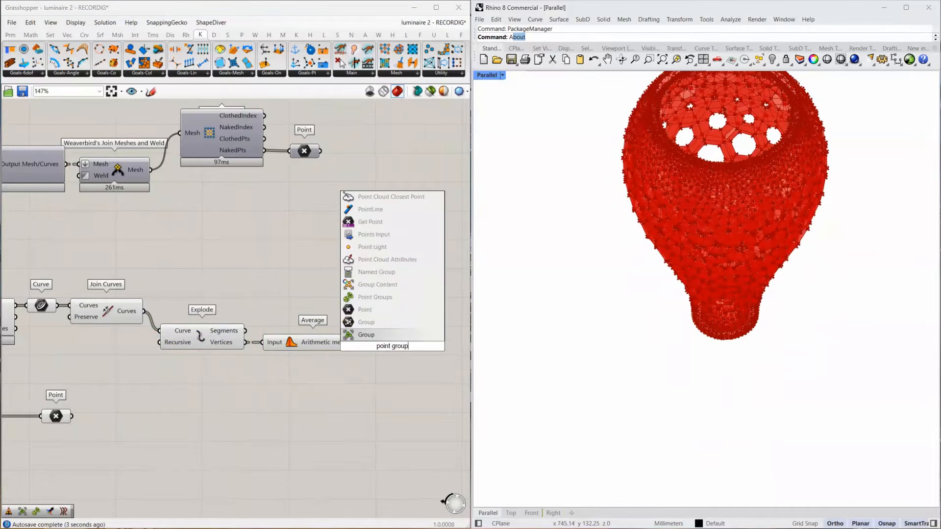
{"action": "left_click", "coordinate": [410, 288]}
{"action": "key", "text": "ctrl+z"}
Add a Point Groups component after Average and connect the flattened arithmetic mean to its Points input.
{"action": "double_click", "coordinate": [403, 343]}
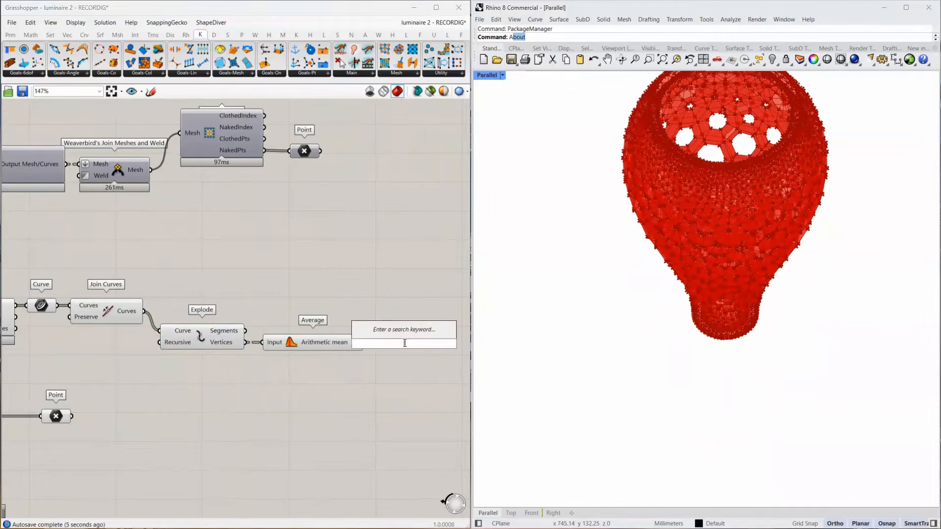
{"action": "type", "text": "point groups"}
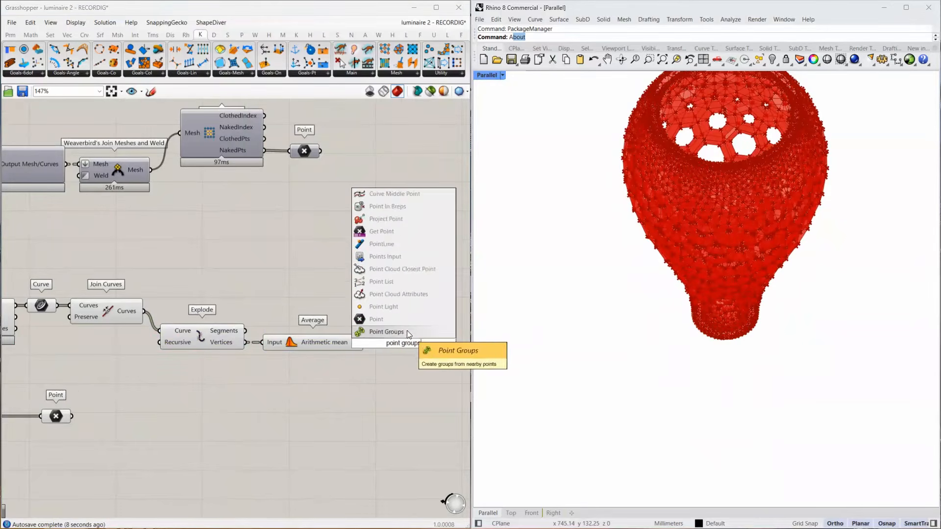
{"action": "key", "text": "Return"}
{"action": "left_click_drag", "start_coordinate": [406, 346], "coordinate": [408, 346]}
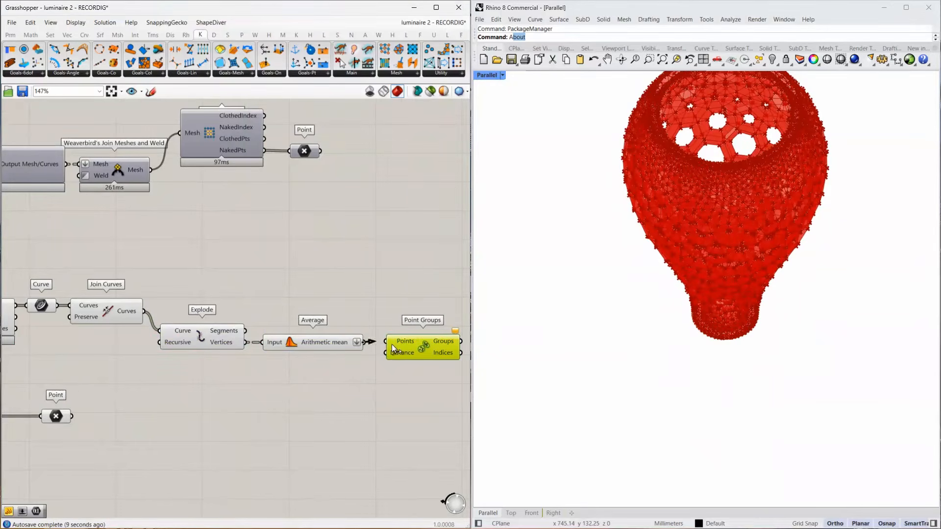
Add a number slider set to 100, connect it to the Distance input of Point Groups, and check the resulting points.
{"action": "double_click", "coordinate": [288, 365]}
{"action": "type", "text": "100"}
{"action": "key", "text": "Return"}
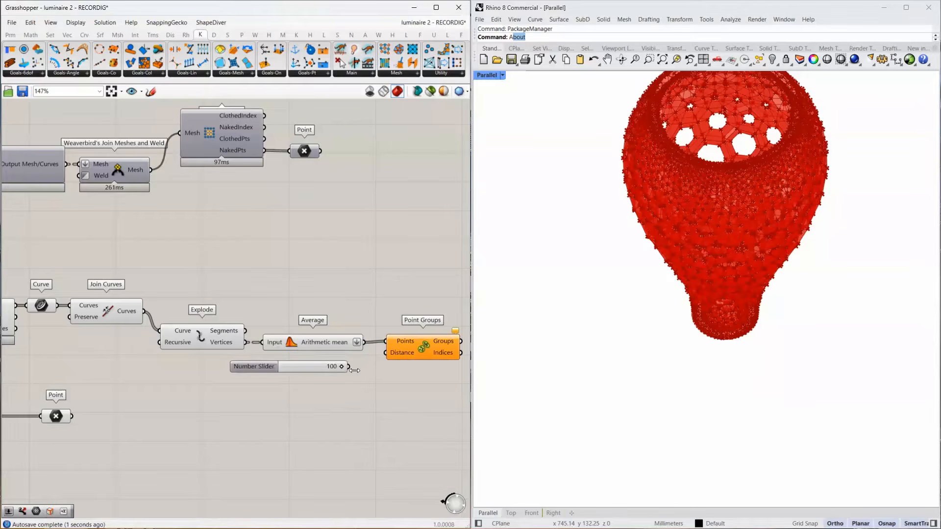
{"action": "left_click_drag", "start_coordinate": [348, 366], "coordinate": [386, 353]}
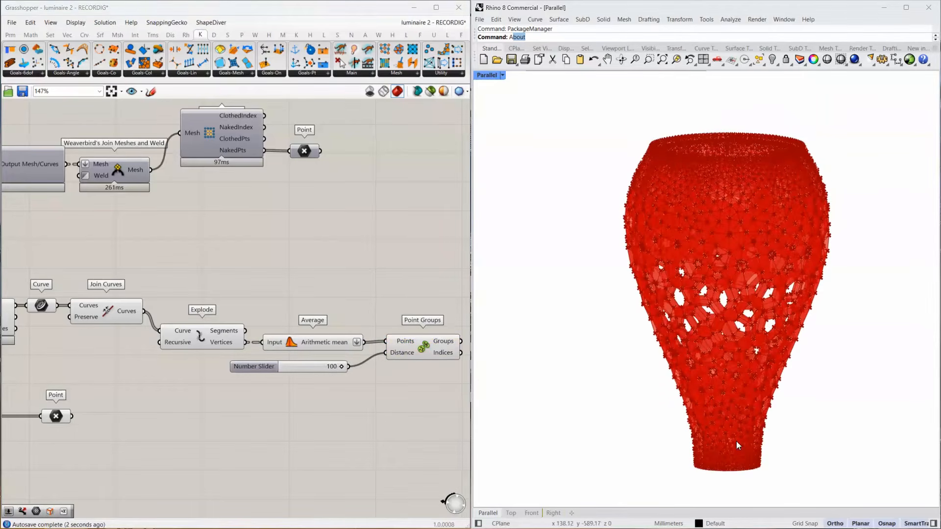
{"action": "left_click", "coordinate": [418, 347]}
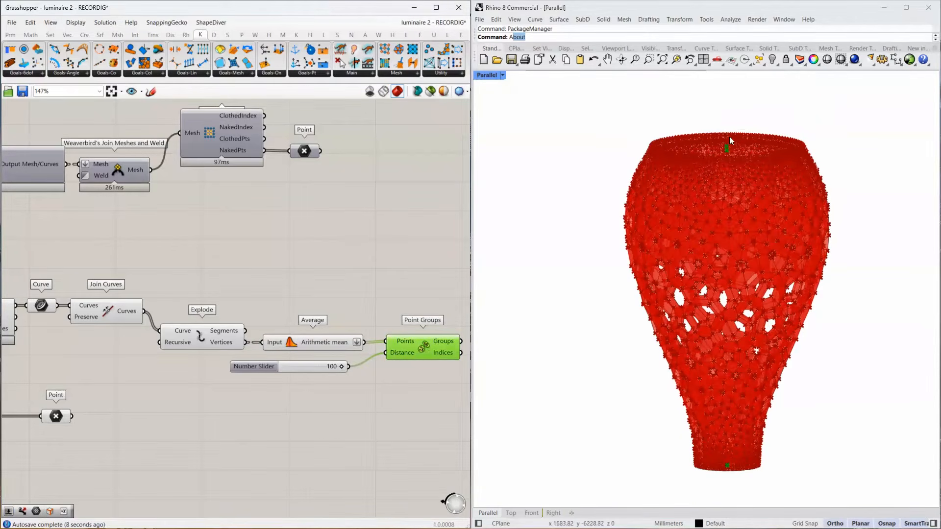
Add a List Item component with the joined curves as its List input and the Point Groups Indices as its Index input.
{"action": "right_click_drag", "start_coordinate": [315, 333], "coordinate": [159, 318]}
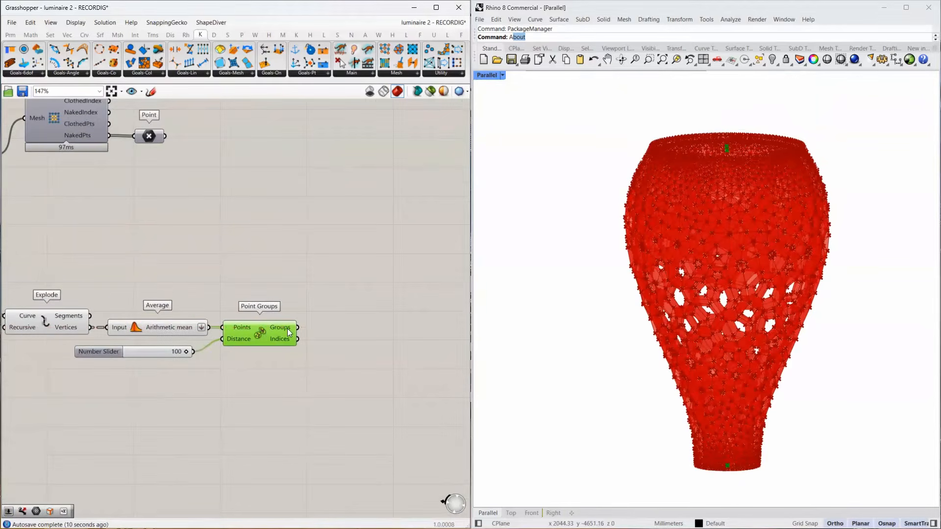
{"action": "mouse_move", "coordinate": [287, 328]}
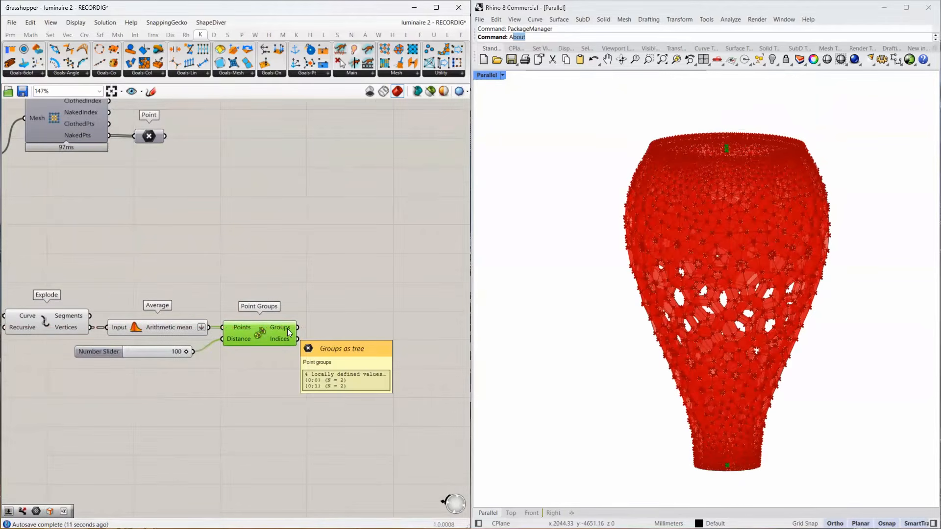
{"action": "double_click", "coordinate": [333, 320]}
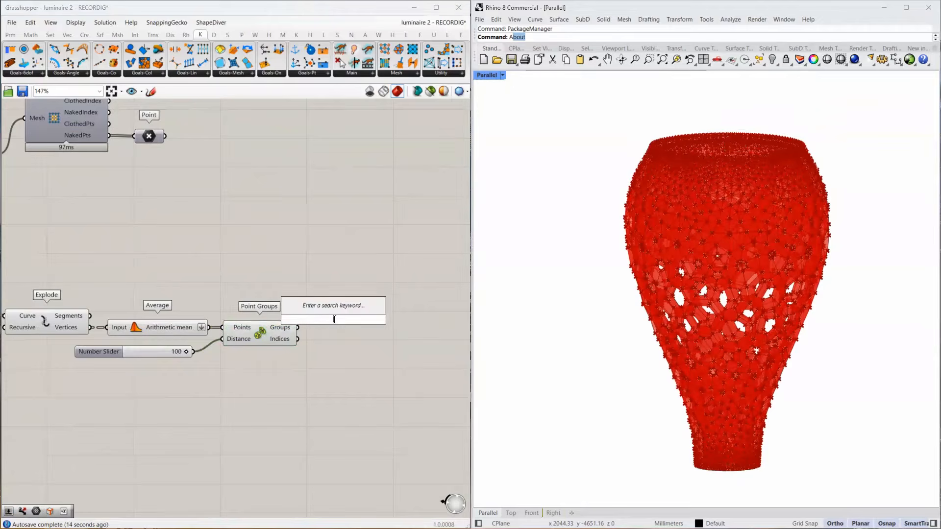
{"action": "type", "text": "list item"}
{"action": "key", "text": "Return"}
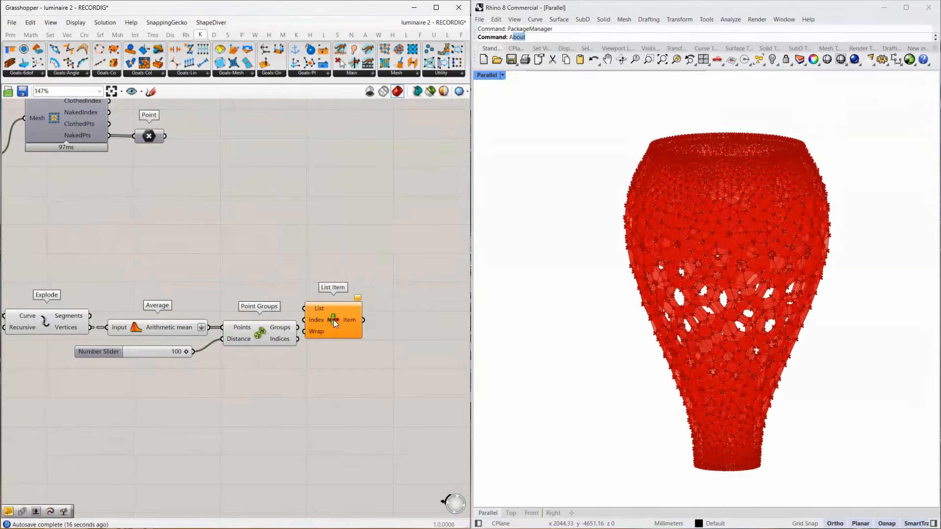
{"action": "scroll", "coordinate": [334, 319], "scroll_direction": "down", "scroll_amount": 3}
{"action": "left_click_drag", "start_coordinate": [145, 307], "coordinate": [312, 314]}
{"action": "scroll", "coordinate": [323, 325], "scroll_direction": "up", "scroll_amount": 4}
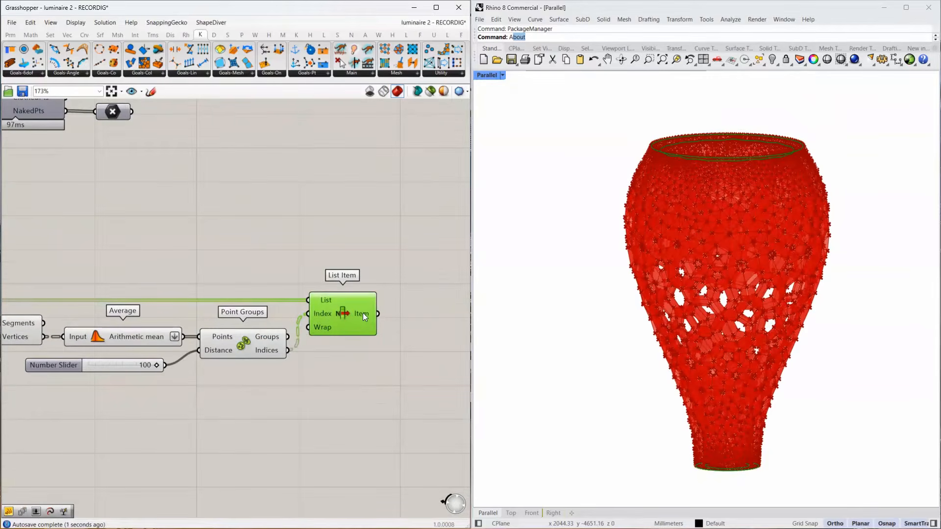
{"action": "mouse_move", "coordinate": [364, 312]}
Add an Explode component after List Item, connect Item to its Curve input, and inspect the Segments data structure.
{"action": "right_click_drag", "start_coordinate": [454, 312], "coordinate": [271, 316]}
{"action": "double_click", "coordinate": [272, 315]}
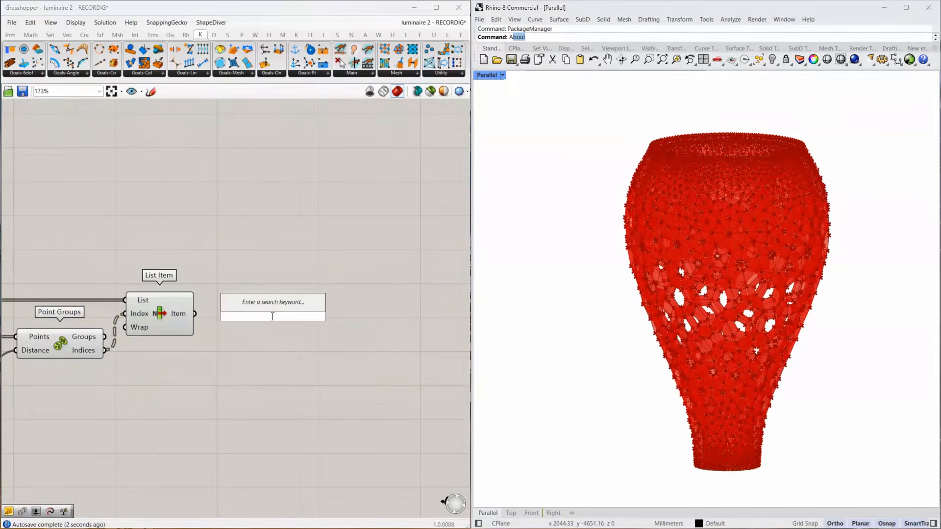
{"action": "type", "text": "explode"}
{"action": "key", "text": "Return"}
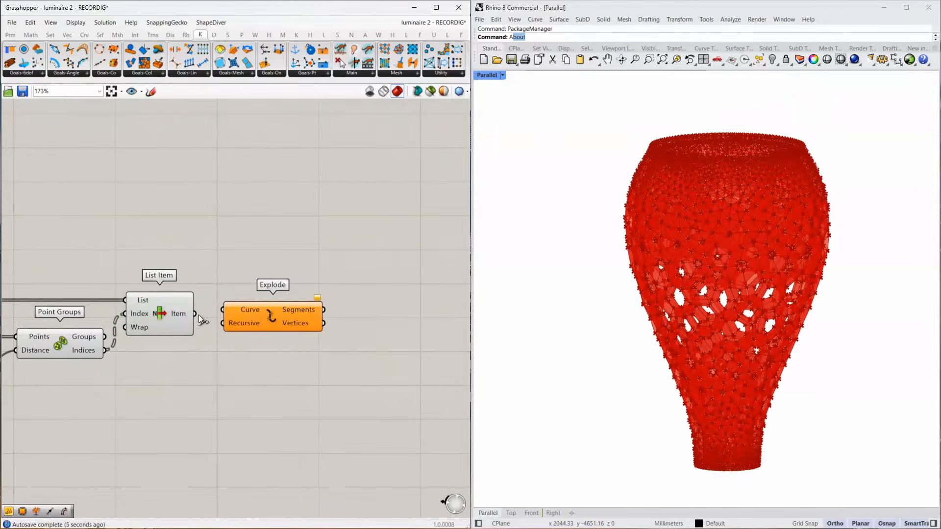
{"action": "left_click_drag", "start_coordinate": [196, 314], "coordinate": [235, 313]}
{"action": "mouse_move", "coordinate": [295, 312]}
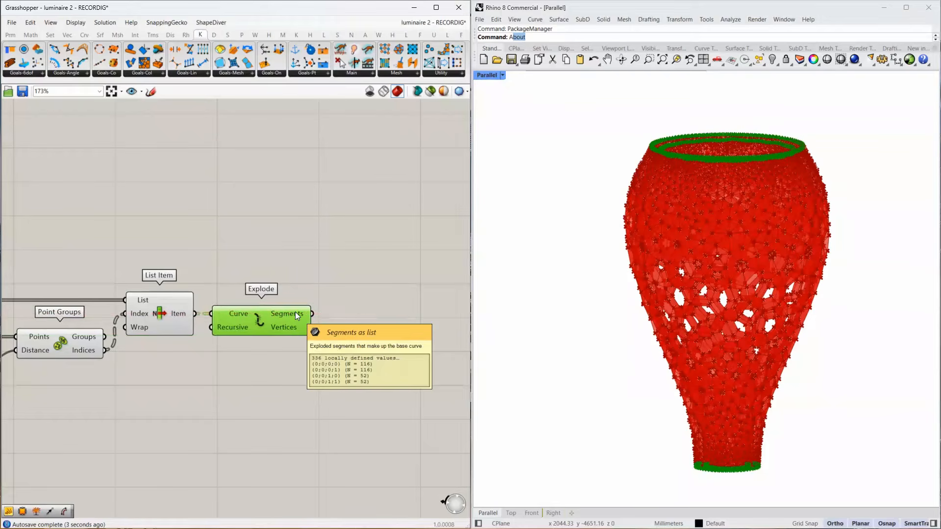
{"action": "left_click_drag", "start_coordinate": [238, 317], "coordinate": [285, 274]}
{"action": "scroll", "coordinate": [201, 314], "scroll_direction": "up", "scroll_amount": 4}
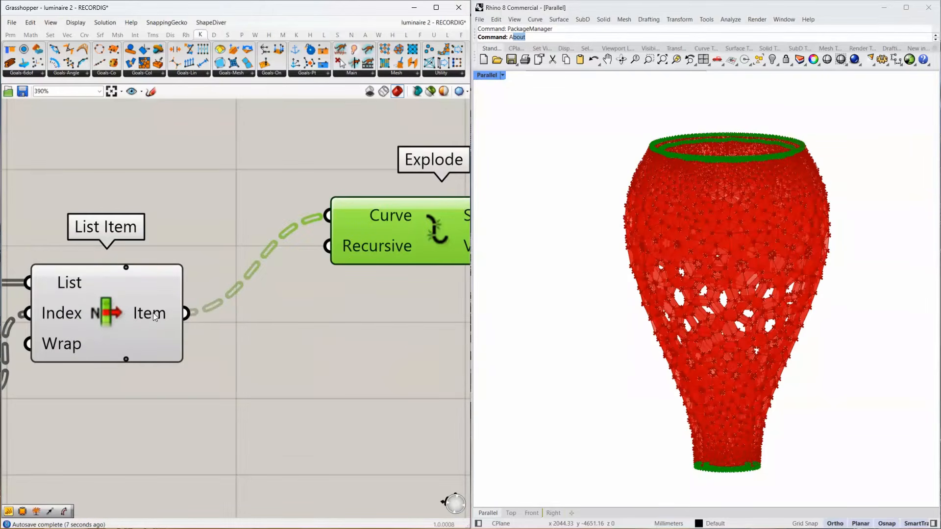
{"action": "mouse_move", "coordinate": [154, 316]}
{"action": "double_click", "coordinate": [311, 348]}
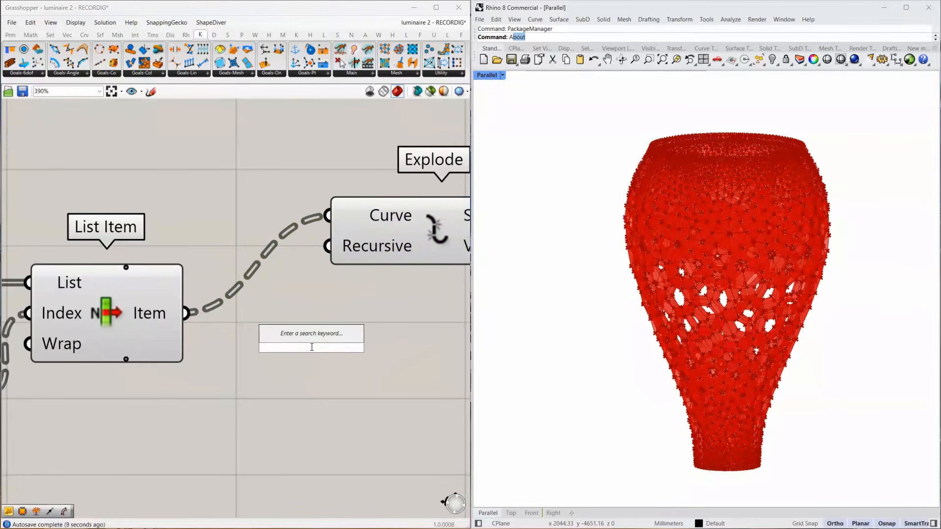
{"action": "type", "text": "list it"}
{"action": "type", "text": "em"}
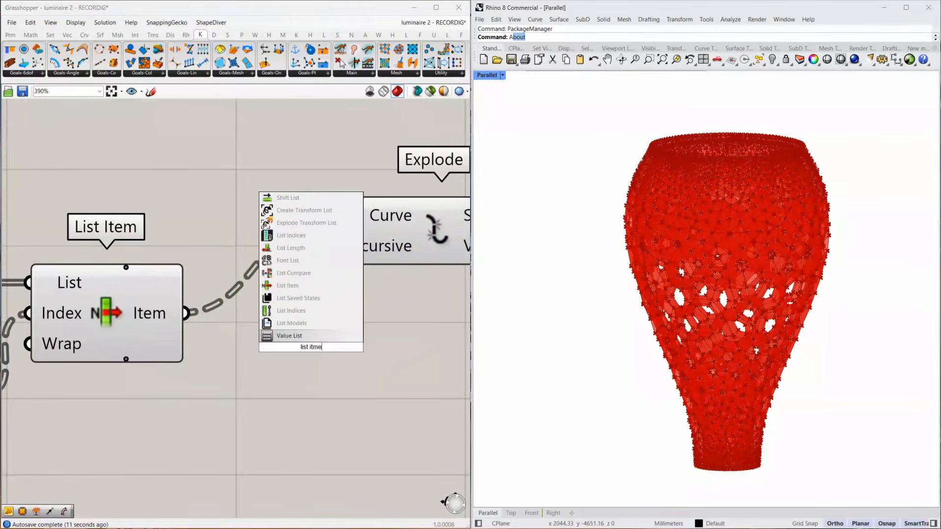
{"action": "key", "text": "Return"}
{"action": "left_click", "coordinate": [311, 347]}
{"action": "key", "text": "Delete"}
Add a second List Item fed by the first one's Item output and give it an extra +1 output.
{"action": "double_click", "coordinate": [311, 347]}
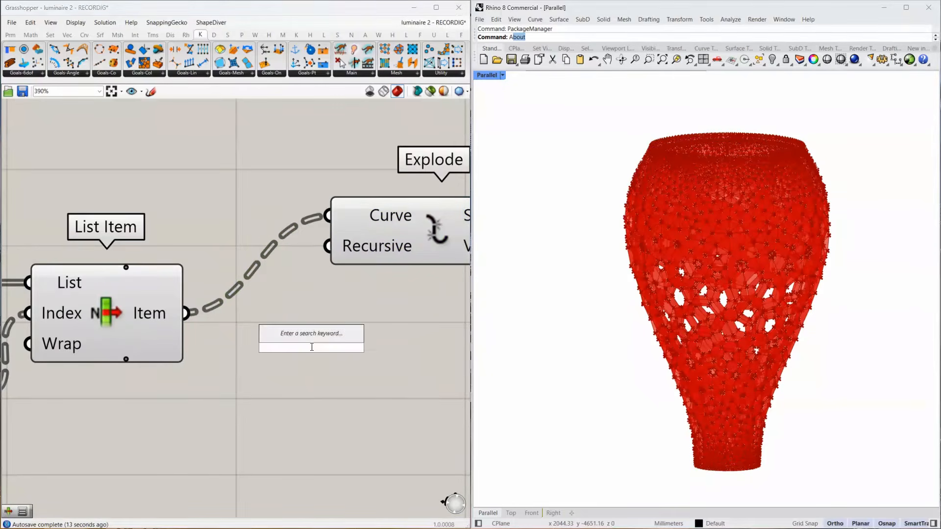
{"action": "type", "text": "list item"}
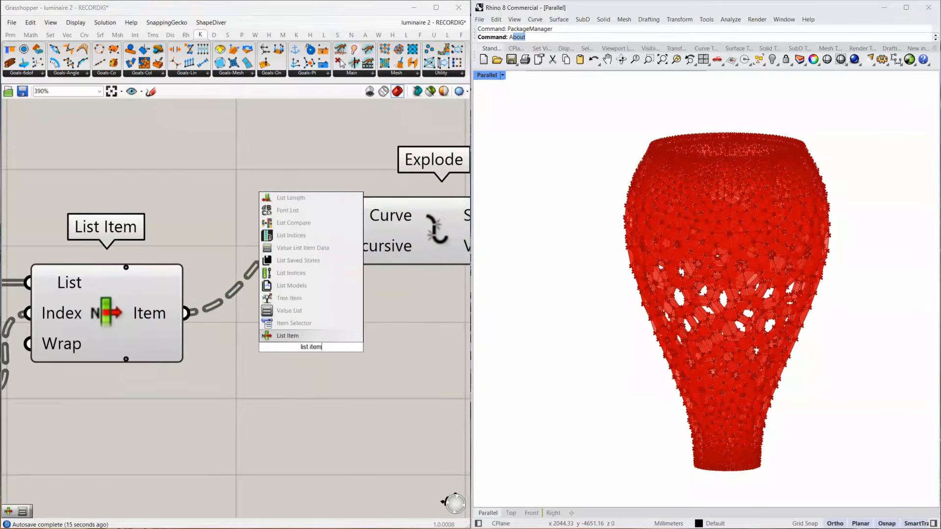
{"action": "key", "text": "Return"}
{"action": "left_click_drag", "start_coordinate": [188, 313], "coordinate": [239, 322]}
{"action": "right_click_drag", "start_coordinate": [352, 345], "coordinate": [236, 319]}
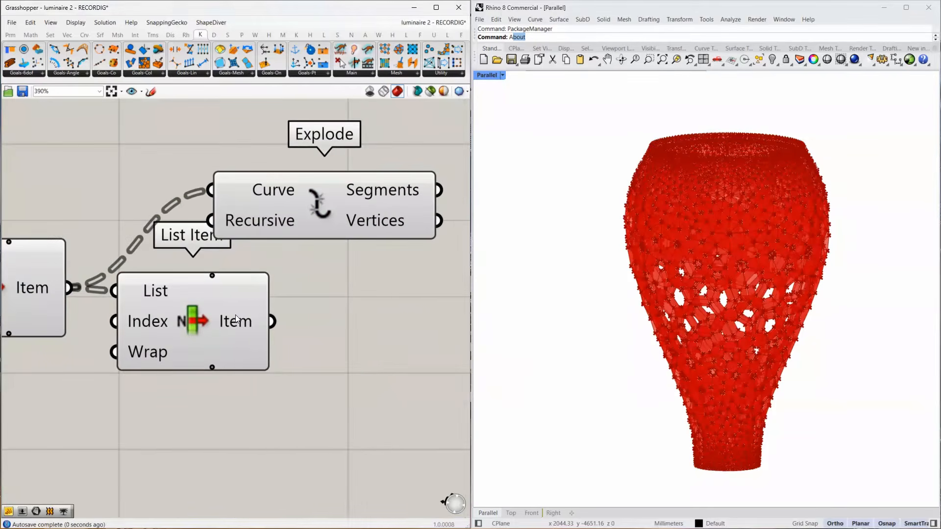
{"action": "left_click_drag", "start_coordinate": [223, 317], "coordinate": [234, 231]}
{"action": "left_click", "coordinate": [216, 364]}
Connect the second List Item's i output to Explode's Curve input and check the resulting Segments.
{"action": "scroll", "coordinate": [239, 325], "scroll_direction": "down", "scroll_amount": 2}
{"action": "left_click_drag", "start_coordinate": [278, 228], "coordinate": [360, 238]}
{"action": "right_click_drag", "start_coordinate": [278, 274], "coordinate": [73, 291]}
{"action": "mouse_move", "coordinate": [228, 252]}
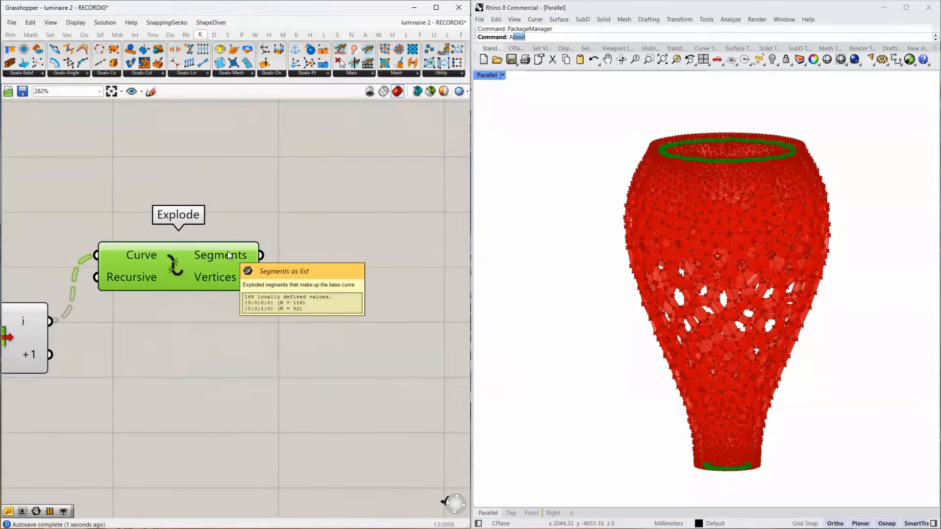
{"action": "right_click_drag", "start_coordinate": [30, 320], "coordinate": [181, 320]}
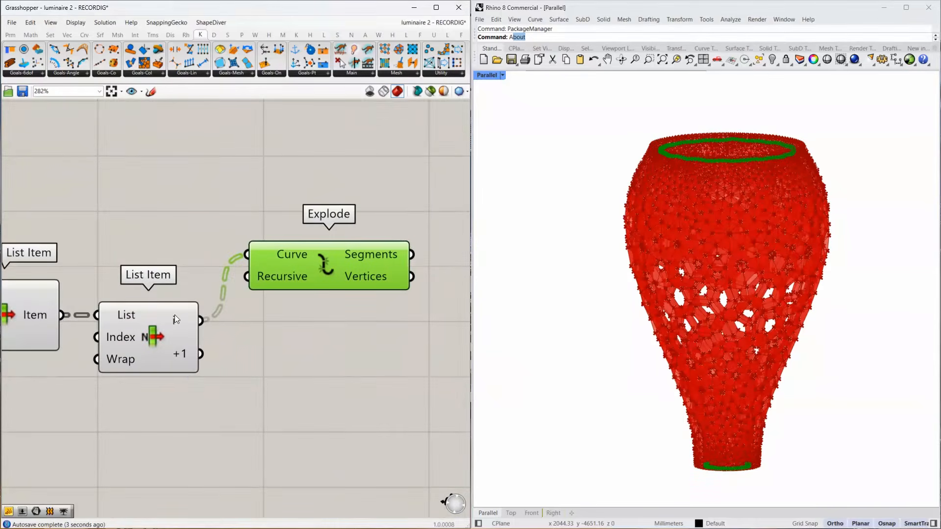
{"action": "mouse_move", "coordinate": [174, 314]}
Duplicate the Explode component below the original and feed its Curve input from List Item's +1 output.
{"action": "right_click_drag", "start_coordinate": [330, 318], "coordinate": [180, 312]}
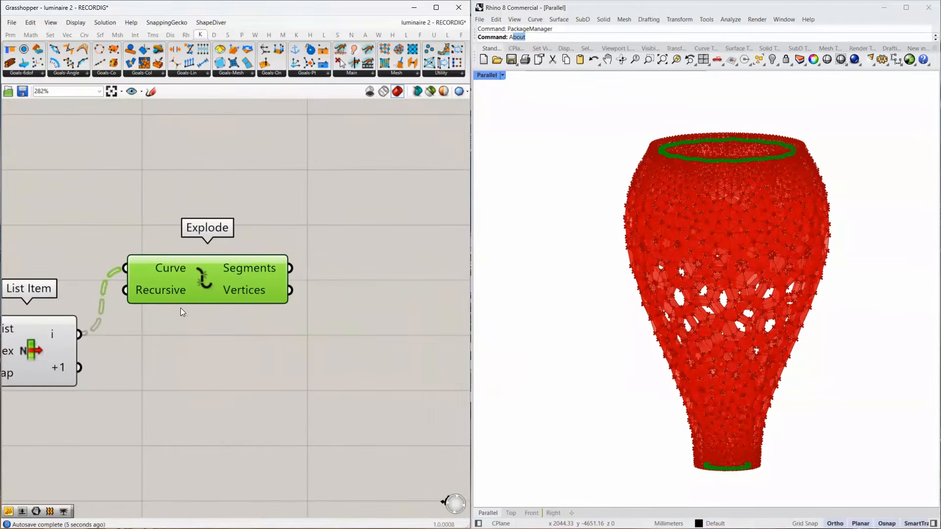
{"action": "left_click_drag", "start_coordinate": [193, 287], "coordinate": [204, 429], "text": "alt"}
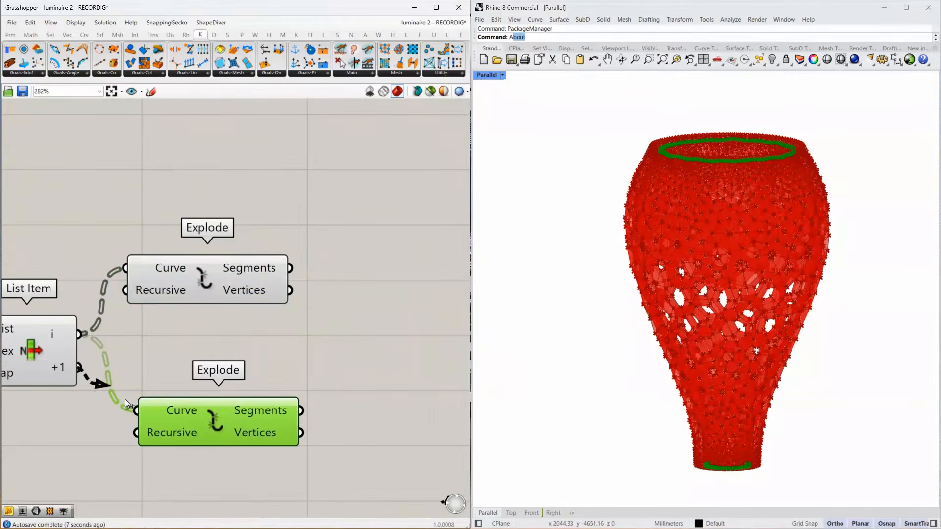
{"action": "left_click_drag", "start_coordinate": [125, 399], "coordinate": [126, 400]}
Add a Merge component and connect the Segments outputs of both Explode components to its two data inputs.
{"action": "double_click", "coordinate": [345, 337]}
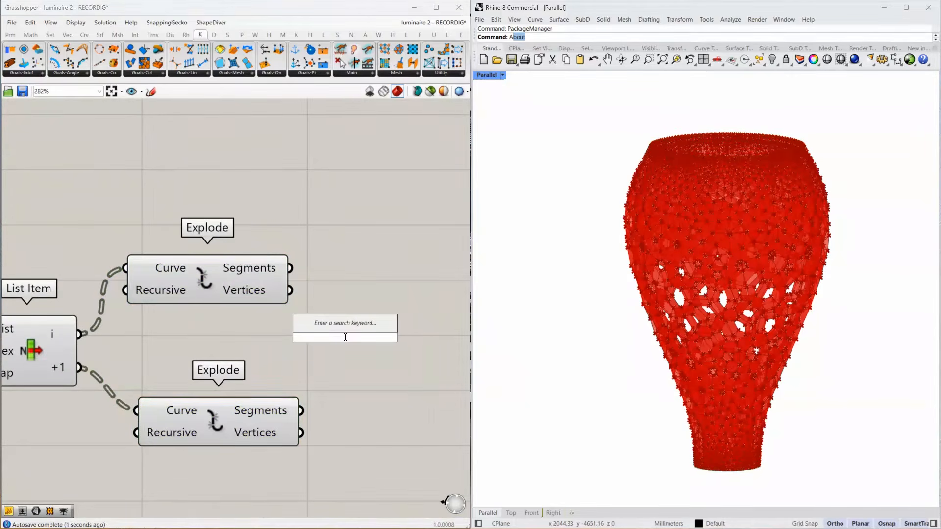
{"action": "type", "text": "merge"}
{"action": "key", "text": "Return"}
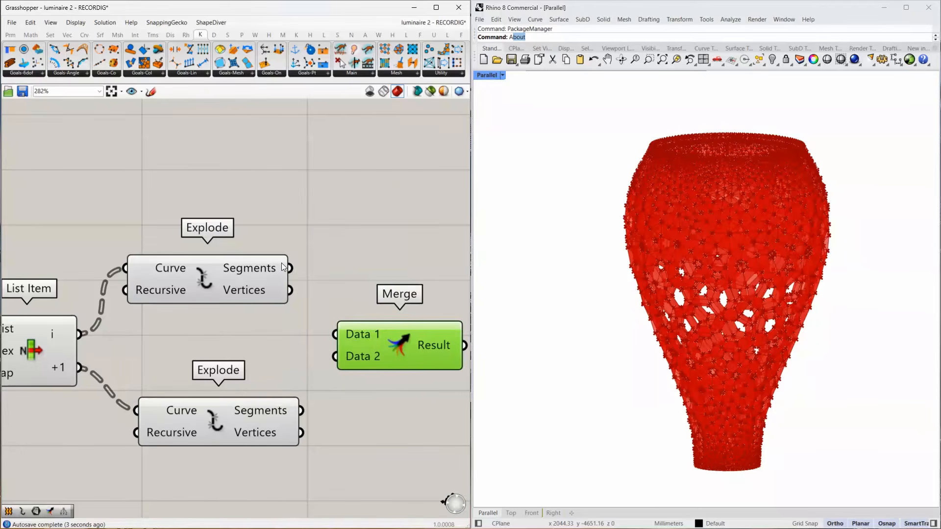
{"action": "left_click_drag", "start_coordinate": [289, 268], "coordinate": [303, 411]}
{"action": "right_click_drag", "start_coordinate": [370, 336], "coordinate": [242, 333]}
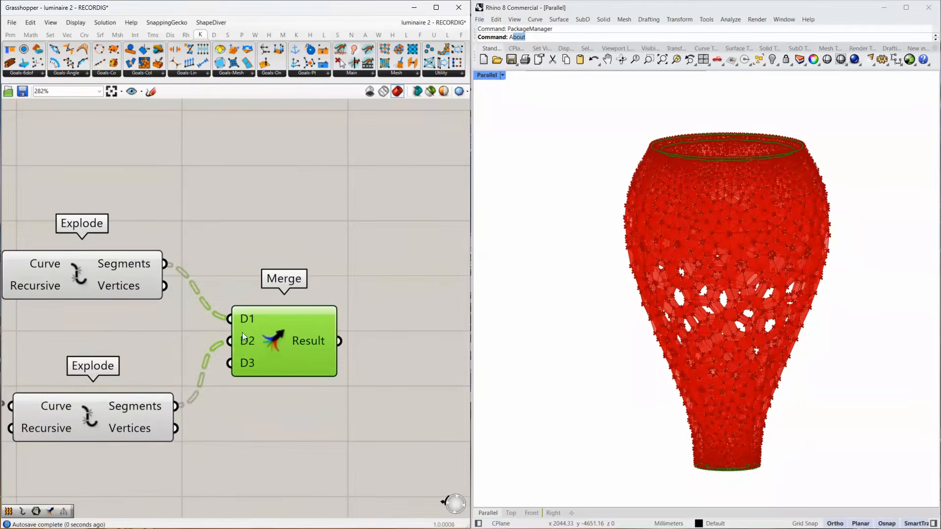
Graft Merge's D1 and D2 inputs and check the Result output.
{"action": "scroll", "coordinate": [241, 323], "scroll_direction": "up", "scroll_amount": 2}
{"action": "right_click", "coordinate": [245, 315]}
{"action": "left_click", "coordinate": [275, 395]}
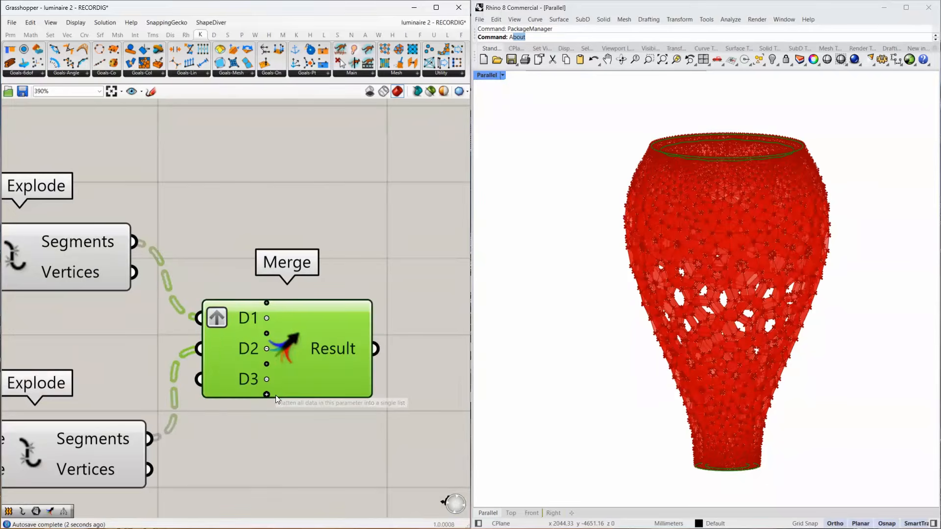
{"action": "right_click", "coordinate": [242, 342]}
{"action": "left_click", "coordinate": [268, 419]}
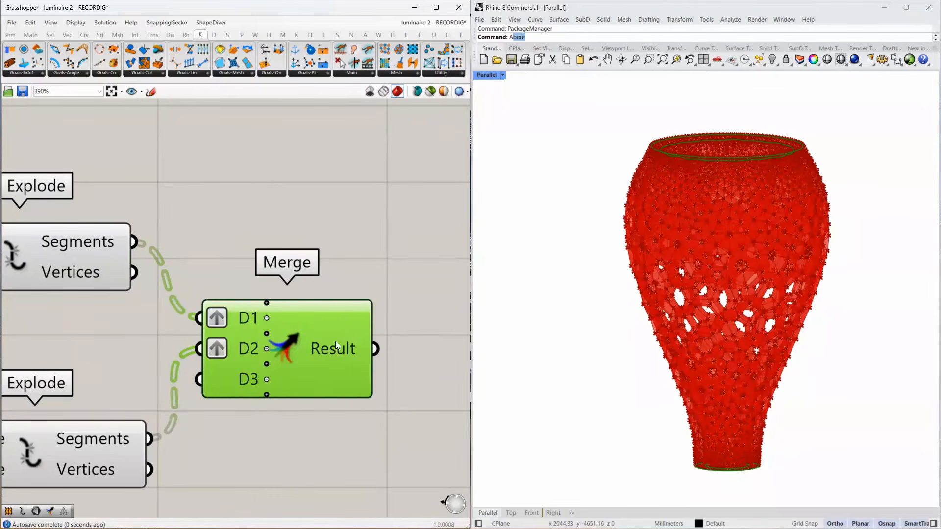
{"action": "mouse_move", "coordinate": [342, 347]}
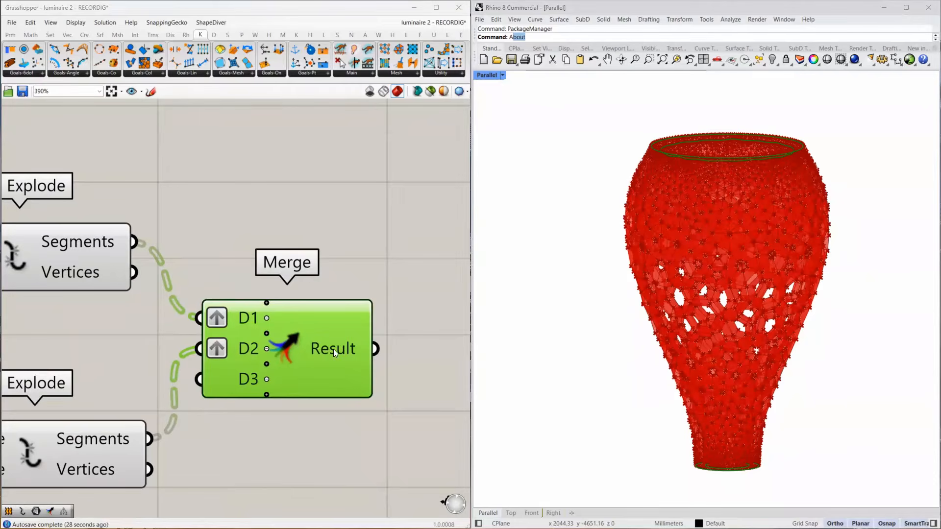
Add a Loft component with Merge's Result as its Curves input and inspect the lofted strip along the rim.
{"action": "right_click_drag", "start_coordinate": [431, 352], "coordinate": [327, 339]}
{"action": "double_click", "coordinate": [329, 339]}
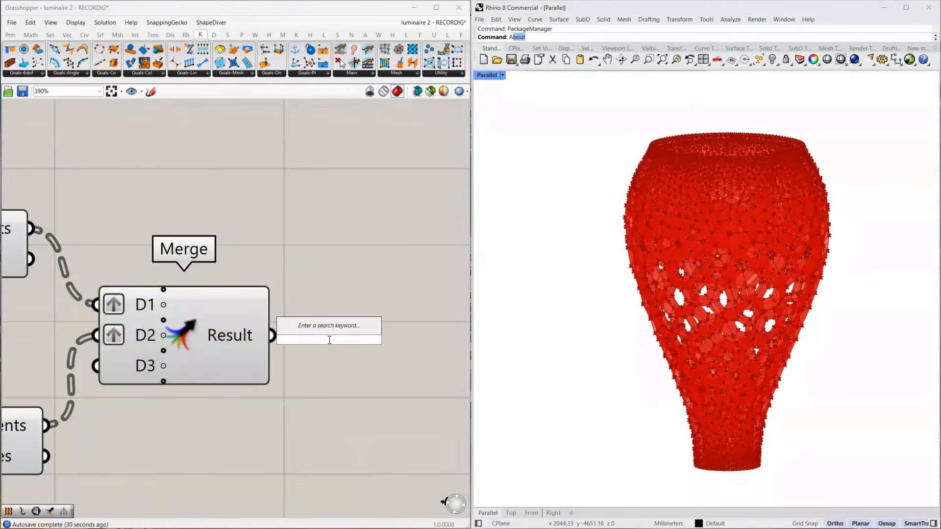
{"action": "type", "text": "loft"}
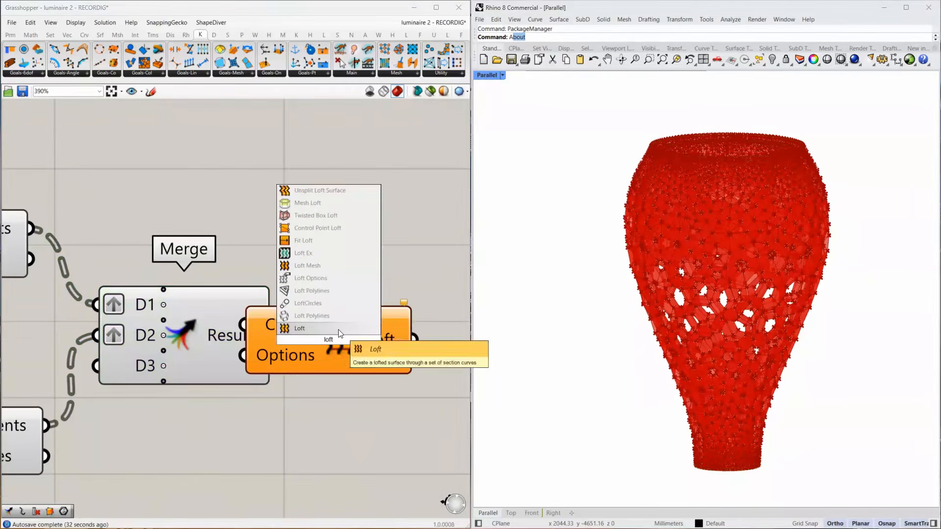
{"action": "left_click", "coordinate": [338, 329]}
{"action": "left_click_drag", "start_coordinate": [307, 334], "coordinate": [370, 345]}
{"action": "left_click_drag", "start_coordinate": [272, 338], "coordinate": [306, 337]}
{"action": "right_click_drag", "start_coordinate": [395, 357], "coordinate": [207, 356]}
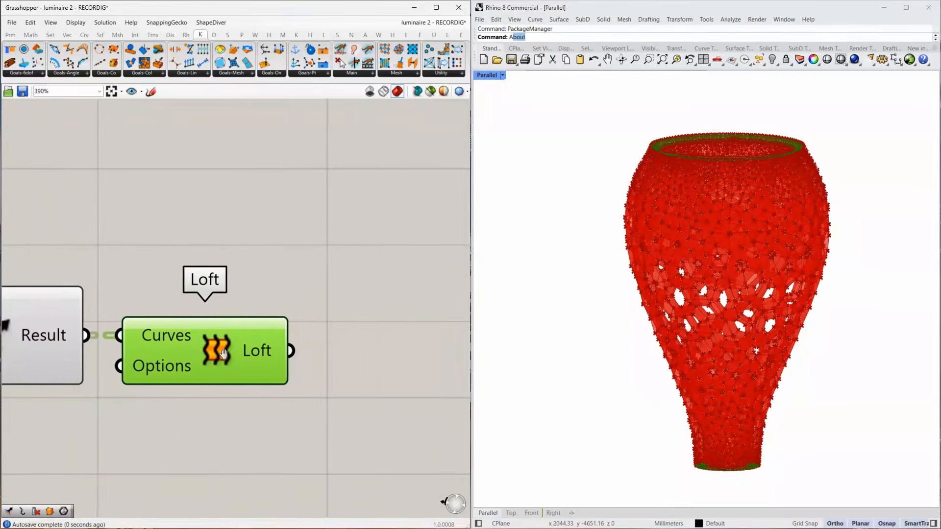
{"action": "scroll", "coordinate": [727, 169], "scroll_direction": "up", "scroll_amount": 10}
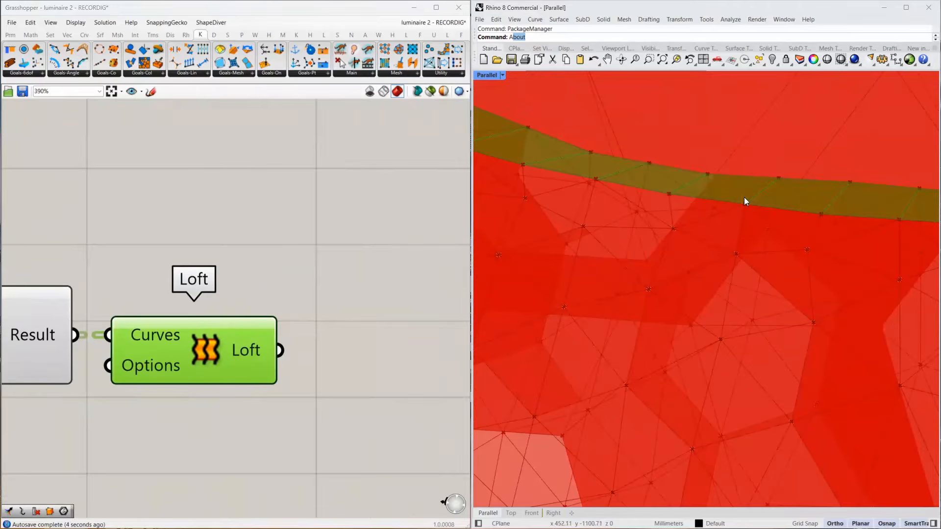
Add a Simple Mesh component and connect the Loft output to its Brep input.
{"action": "right_click_drag", "start_coordinate": [336, 355], "coordinate": [254, 323]}
{"action": "double_click", "coordinate": [316, 317]}
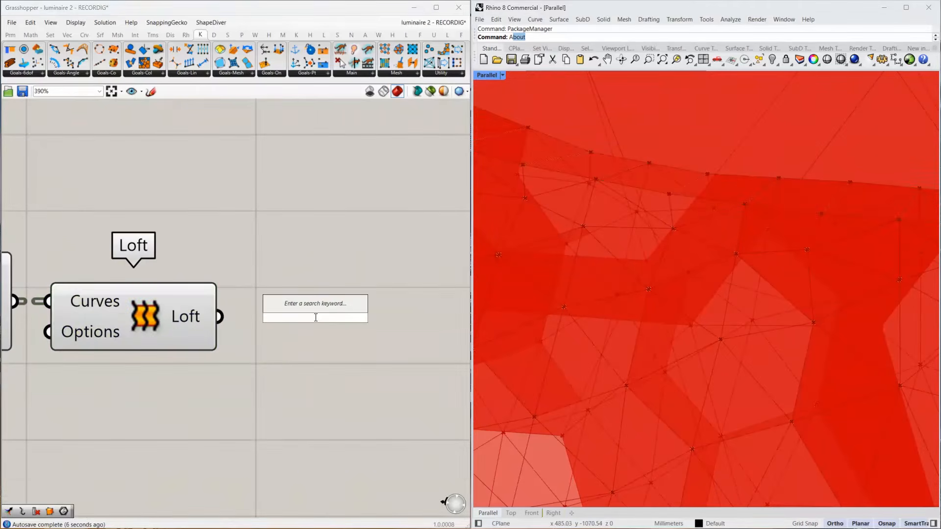
{"action": "type", "text": "simple mesh"}
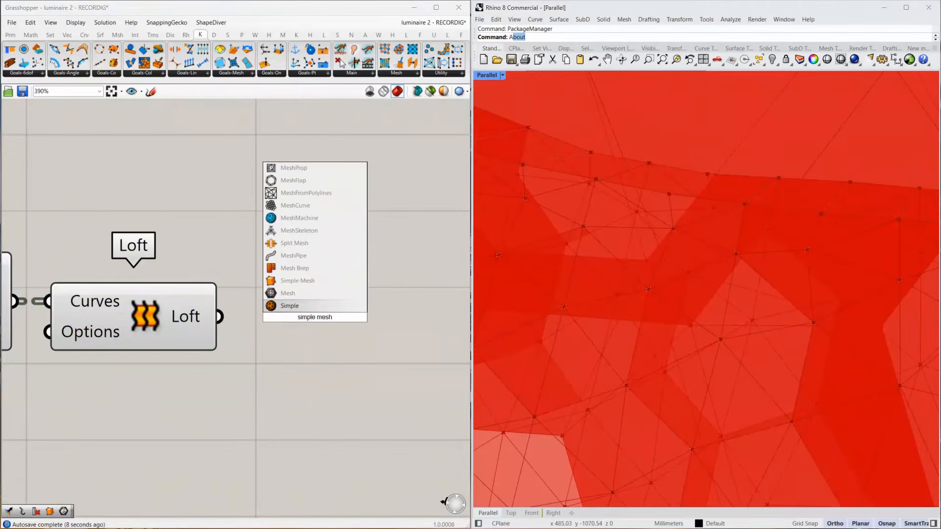
{"action": "left_click", "coordinate": [300, 283]}
{"action": "left_click_drag", "start_coordinate": [219, 316], "coordinate": [244, 316]}
{"action": "left_click_drag", "start_coordinate": [316, 313], "coordinate": [328, 314]}
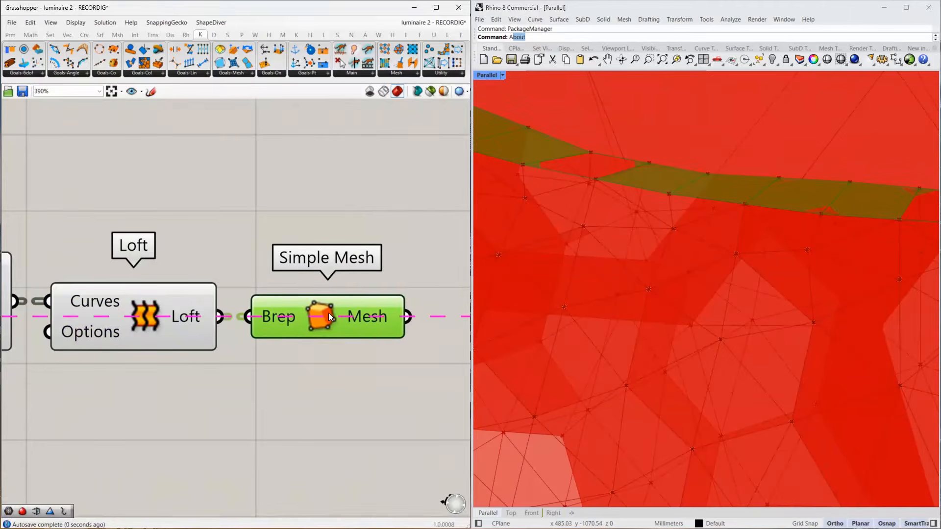
Flatten Simple Mesh's Mesh output and connect it as an additional source to the Mesh parameter feeding Catmull-Clark Subdivision.
{"action": "scroll", "coordinate": [249, 325], "scroll_direction": "down", "scroll_amount": 4}
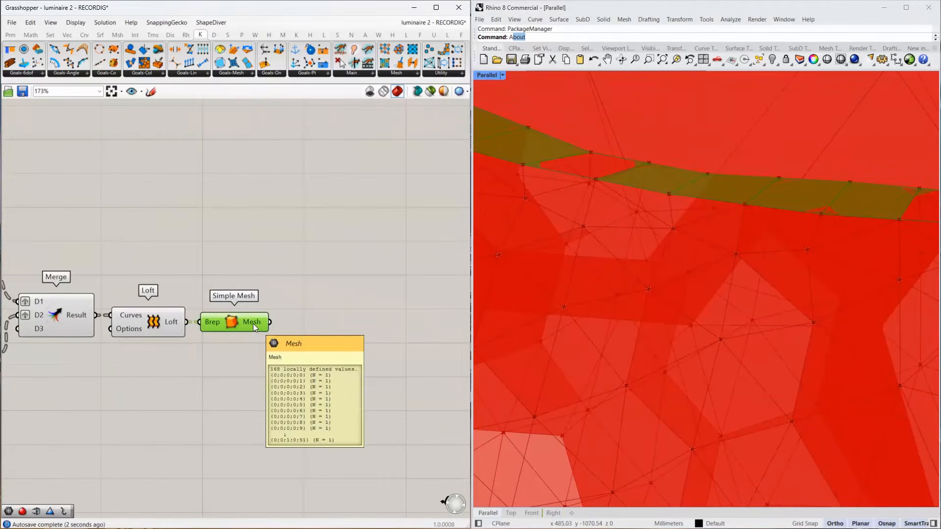
{"action": "right_click", "coordinate": [253, 324]}
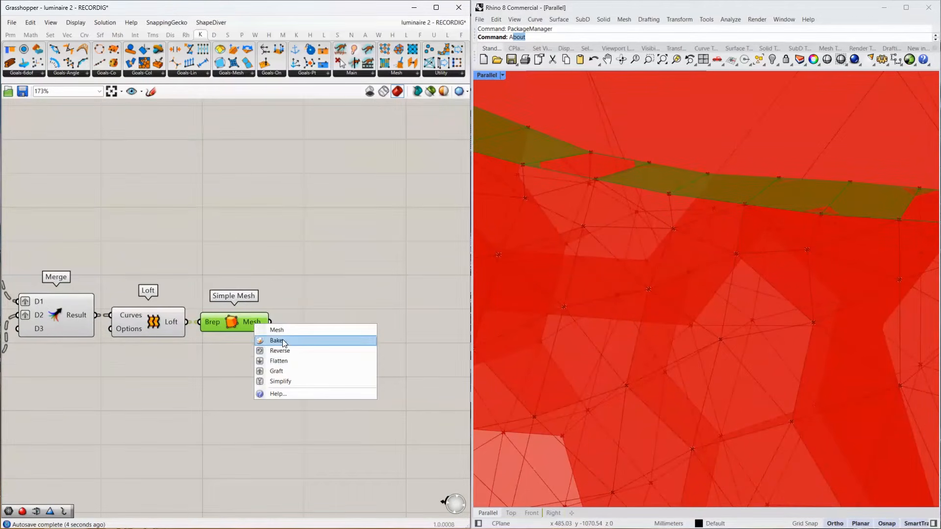
{"action": "scroll", "coordinate": [330, 321], "scroll_direction": "down", "scroll_amount": 8}
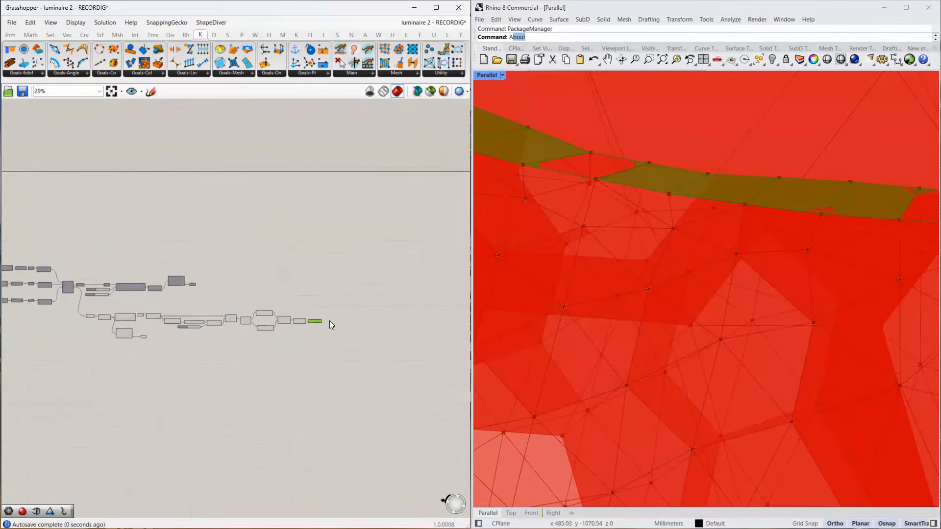
{"action": "scroll", "coordinate": [329, 320], "scroll_direction": "down", "scroll_amount": 1}
{"action": "left_click_drag", "start_coordinate": [238, 278], "coordinate": [375, 290]}
{"action": "scroll", "coordinate": [365, 295], "scroll_direction": "up", "scroll_amount": 5}
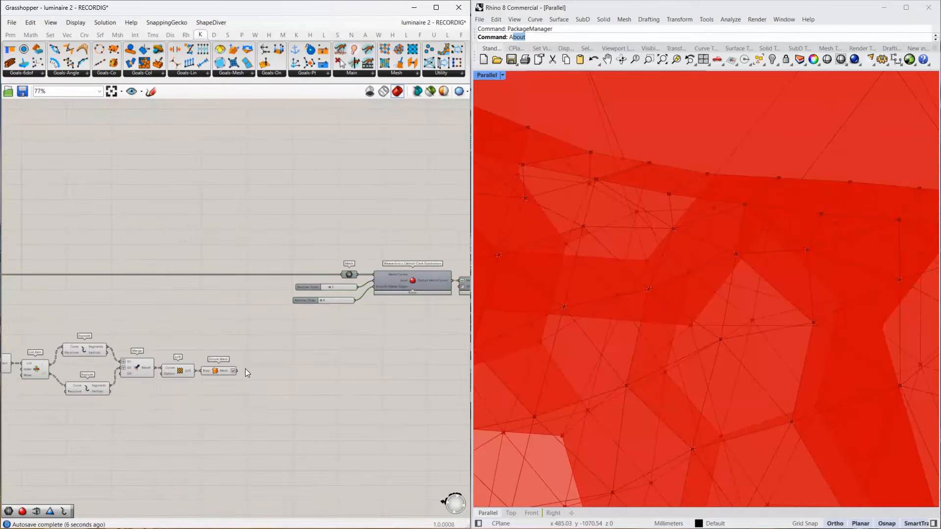
{"action": "left_click_drag", "start_coordinate": [234, 370], "coordinate": [337, 277]}
Select all components of the rim-closing branch, from its first mesh component to Simple Mesh, and turn off their preview.
{"action": "scroll", "coordinate": [272, 301], "scroll_direction": "down", "scroll_amount": 3}
{"action": "left_click_drag", "start_coordinate": [273, 304], "coordinate": [140, 370]}
{"action": "right_click_drag", "start_coordinate": [203, 371], "coordinate": [392, 345]}
{"action": "left_click_drag", "start_coordinate": [368, 278], "coordinate": [63, 361], "text": "shift"}
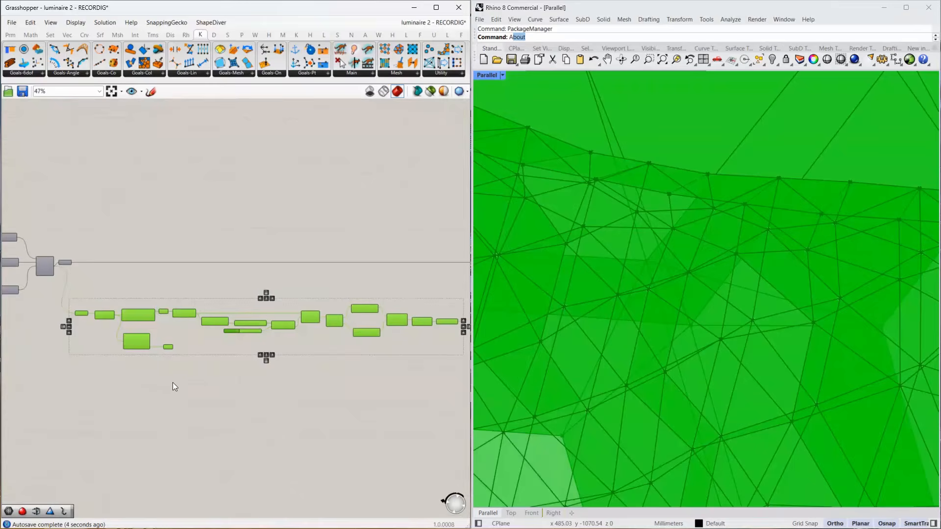
{"action": "middle_click", "coordinate": [180, 382]}
{"action": "left_click", "coordinate": [209, 351]}
Delete the NakedVertices component and its attached Point parameter below Mesh Edges in the rim branch.
{"action": "scroll", "coordinate": [138, 328], "scroll_direction": "up", "scroll_amount": 8}
{"action": "left_click", "coordinate": [290, 366]}
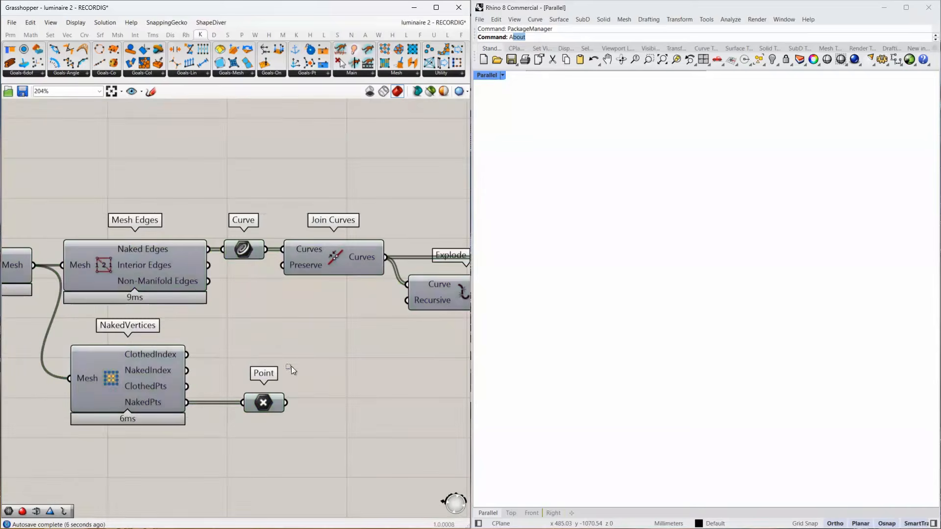
{"action": "left_click_drag", "start_coordinate": [303, 356], "coordinate": [146, 435]}
{"action": "key", "text": "Delete"}
Inspect the Catmull-Clark Subdivision's mesh output and select the Join Meshes and Weld component after it.
{"action": "scroll", "coordinate": [173, 354], "scroll_direction": "down", "scroll_amount": 7}
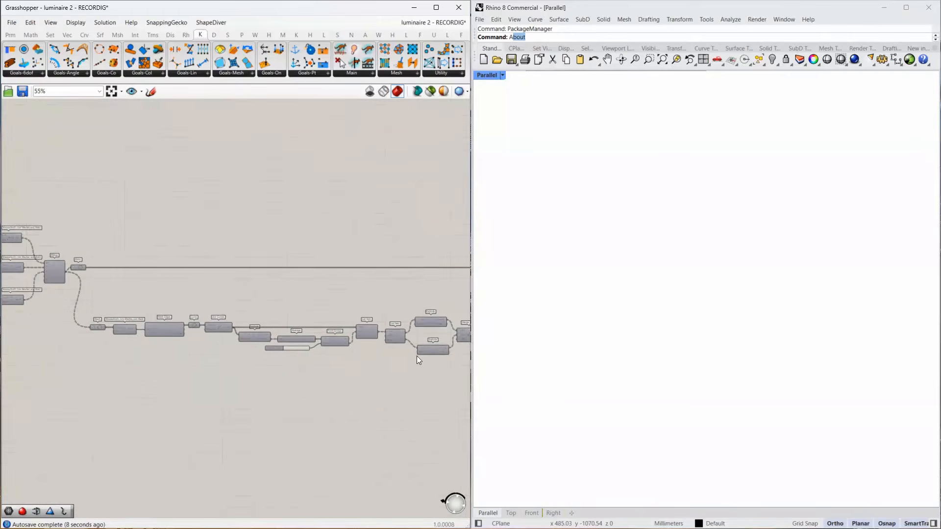
{"action": "right_click_drag", "start_coordinate": [416, 355], "coordinate": [81, 358]}
{"action": "scroll", "coordinate": [266, 338], "scroll_direction": "up", "scroll_amount": 4}
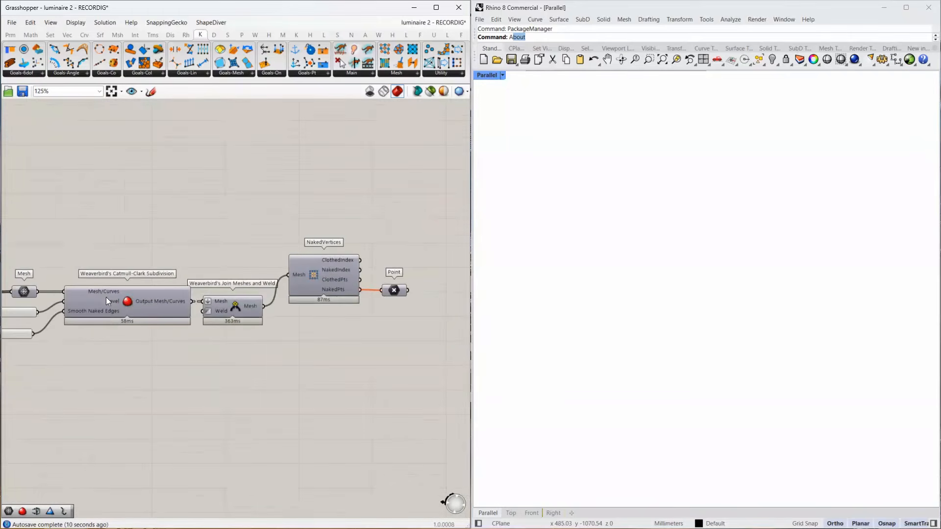
{"action": "left_click", "coordinate": [92, 291]}
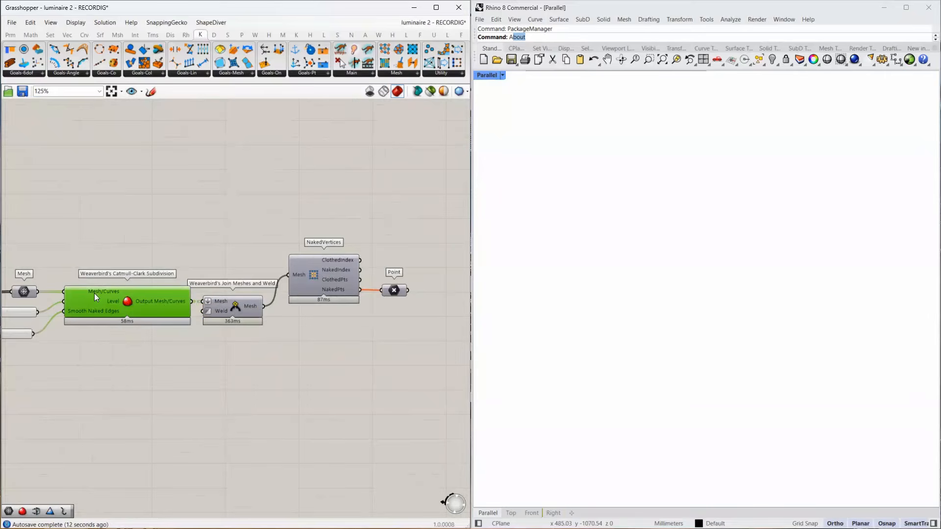
{"action": "mouse_move", "coordinate": [136, 293]}
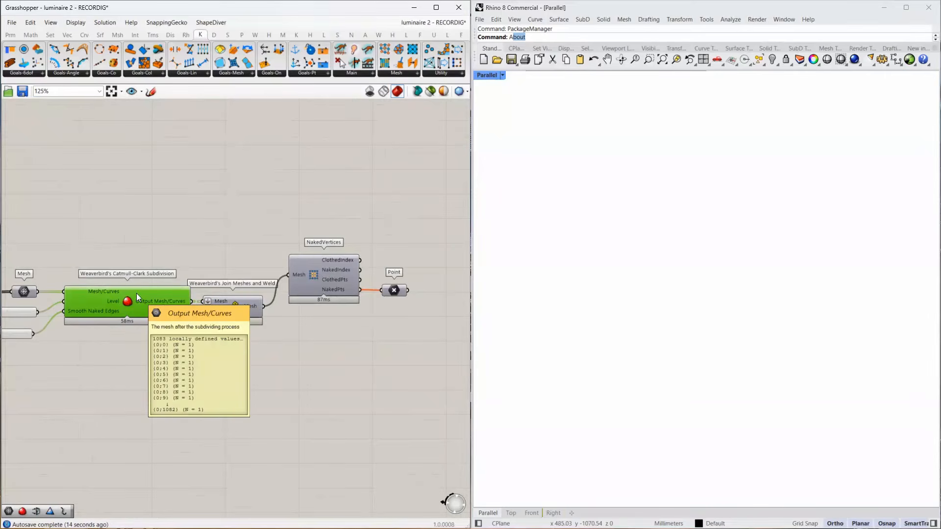
{"action": "left_click", "coordinate": [248, 310]}
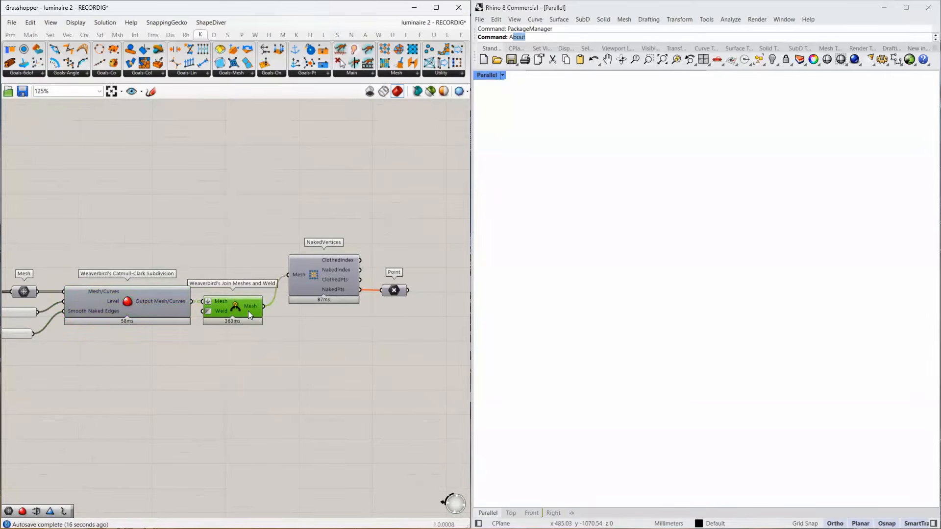
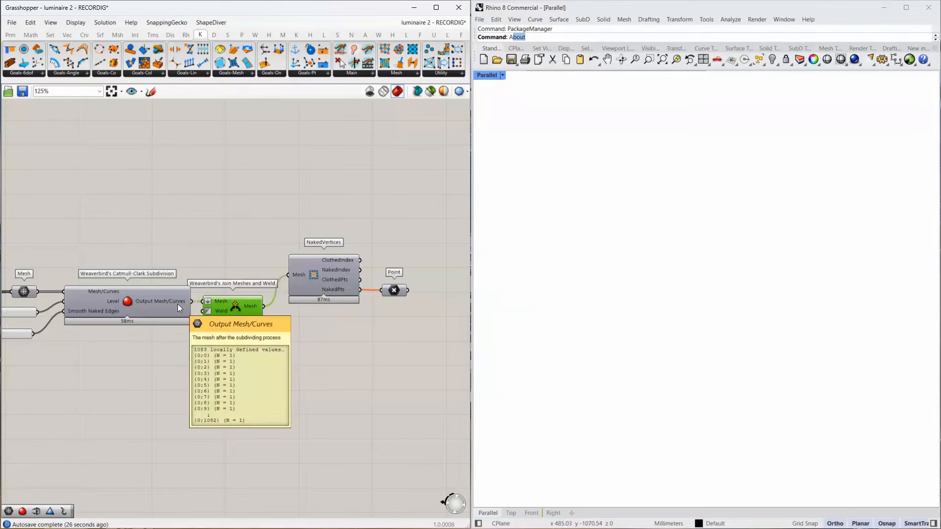
Turn on the preview of Join Meshes and Weld and examine the joined mesh around its upper rim, cell openings and lower neck.
{"action": "middle_click", "coordinate": [246, 303]}
{"action": "left_click", "coordinate": [266, 283]}
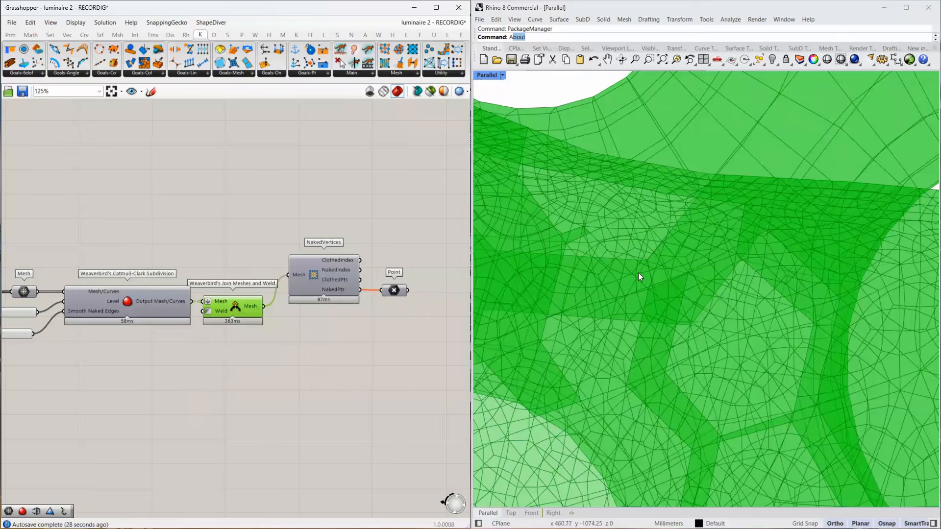
{"action": "scroll", "coordinate": [640, 274], "scroll_direction": "down", "scroll_amount": 10}
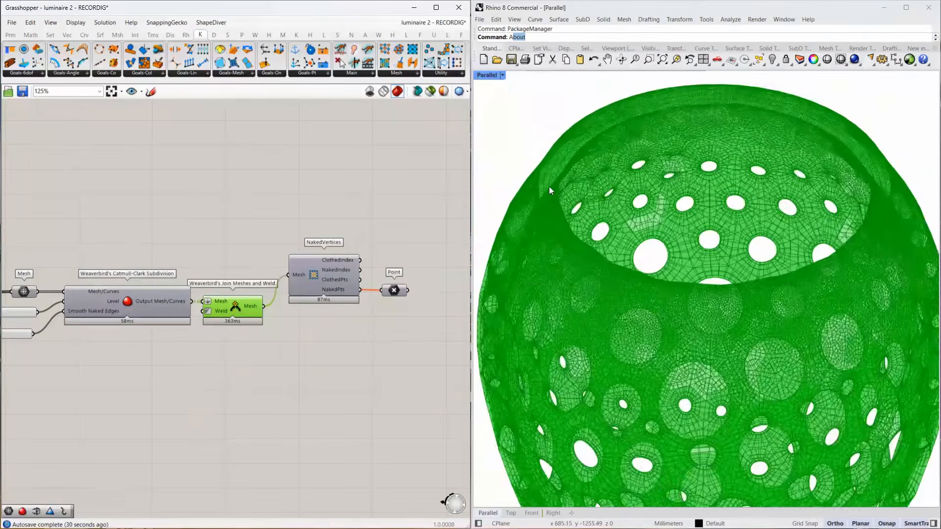
{"action": "scroll", "coordinate": [548, 187], "scroll_direction": "up", "scroll_amount": 10}
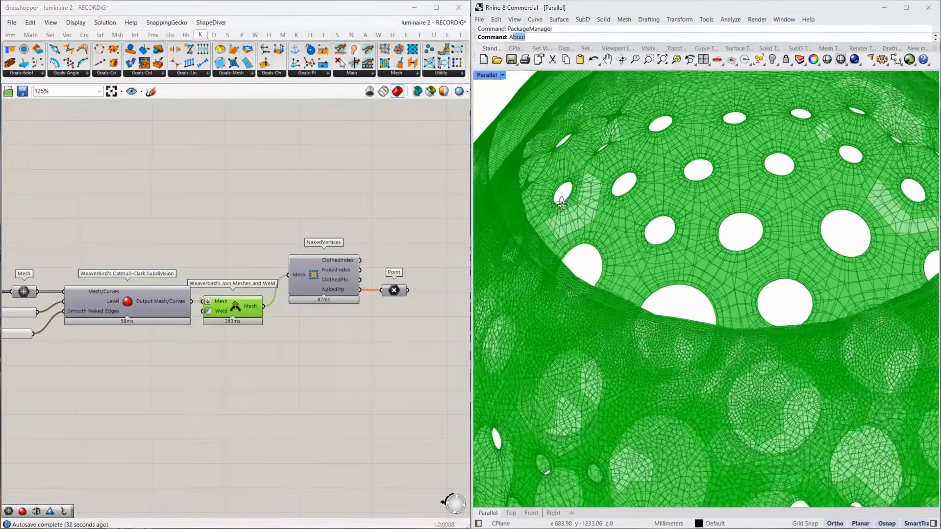
{"action": "right_click_drag", "start_coordinate": [561, 203], "coordinate": [555, 209]}
{"action": "scroll", "coordinate": [629, 312], "scroll_direction": "down", "scroll_amount": 10}
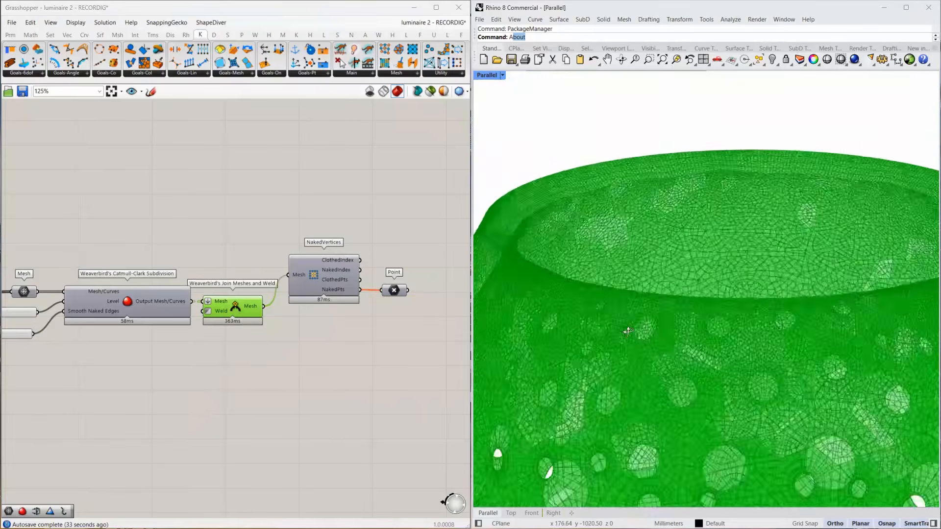
{"action": "scroll", "coordinate": [637, 348], "scroll_direction": "down", "scroll_amount": 3}
{"action": "scroll", "coordinate": [645, 286], "scroll_direction": "up", "scroll_amount": 10}
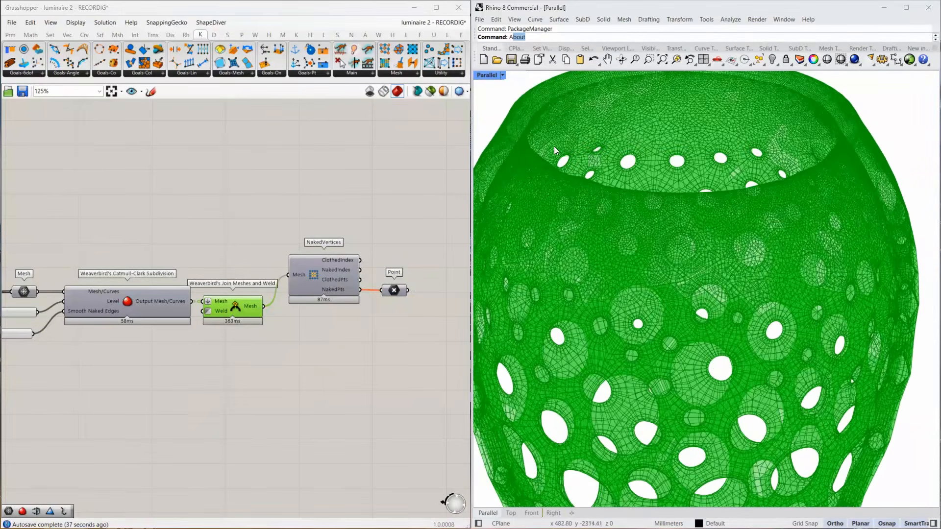
{"action": "scroll", "coordinate": [625, 383], "scroll_direction": "down", "scroll_amount": 5}
{"action": "scroll", "coordinate": [640, 373], "scroll_direction": "up", "scroll_amount": 8}
{"action": "scroll", "coordinate": [617, 380], "scroll_direction": "down", "scroll_amount": 5}
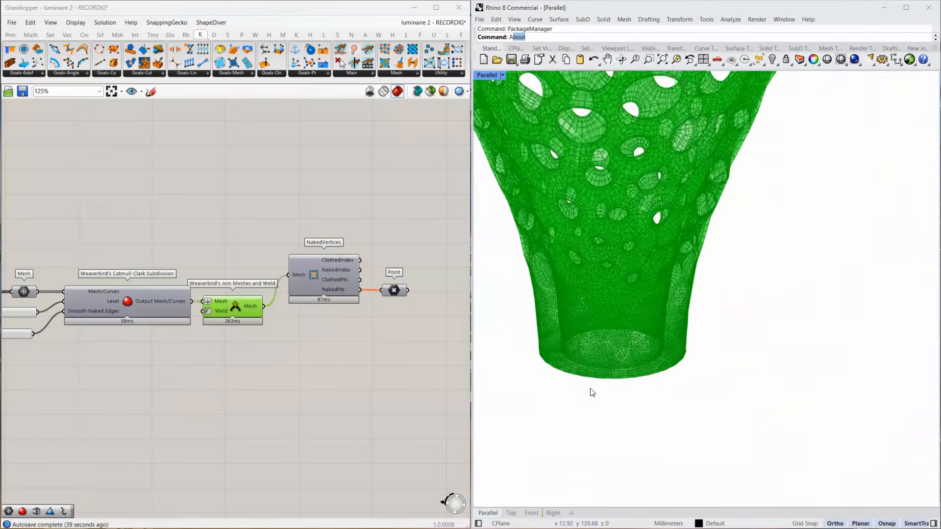
{"action": "scroll", "coordinate": [334, 282], "scroll_direction": "up", "scroll_amount": 3}
Check the naked points held in the Point parameter, and examine the welded mesh at its lower rim and as a whole.
{"action": "left_click", "coordinate": [445, 313]}
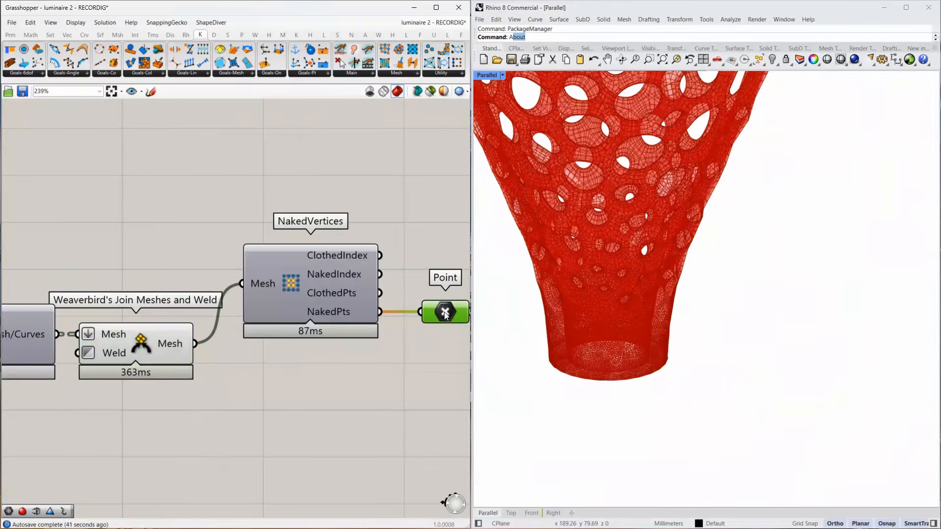
{"action": "scroll", "coordinate": [367, 299], "scroll_direction": "down", "scroll_amount": 3}
{"action": "left_click", "coordinate": [246, 324]}
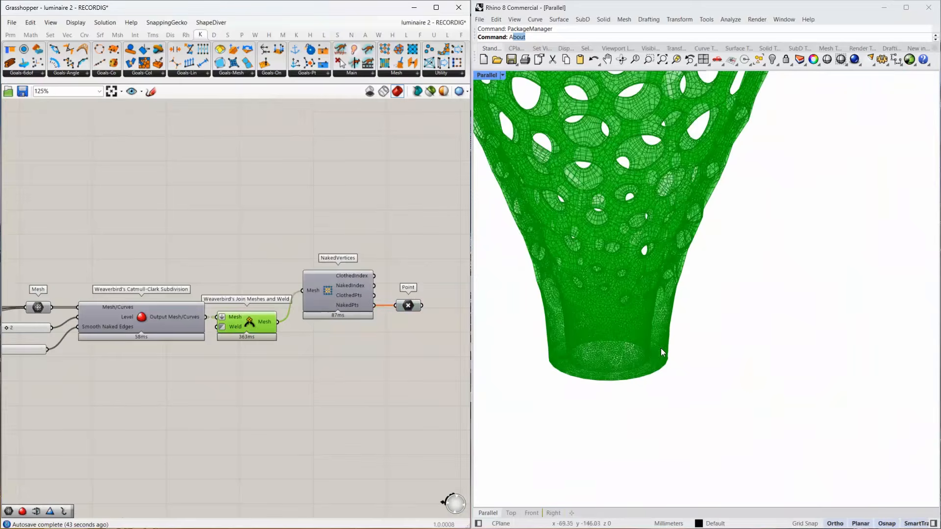
{"action": "scroll", "coordinate": [661, 348], "scroll_direction": "down", "scroll_amount": 5}
{"action": "scroll", "coordinate": [616, 250], "scroll_direction": "up", "scroll_amount": 3}
{"action": "scroll", "coordinate": [551, 255], "scroll_direction": "down", "scroll_amount": 2}
{"action": "scroll", "coordinate": [547, 252], "scroll_direction": "up", "scroll_amount": 3}
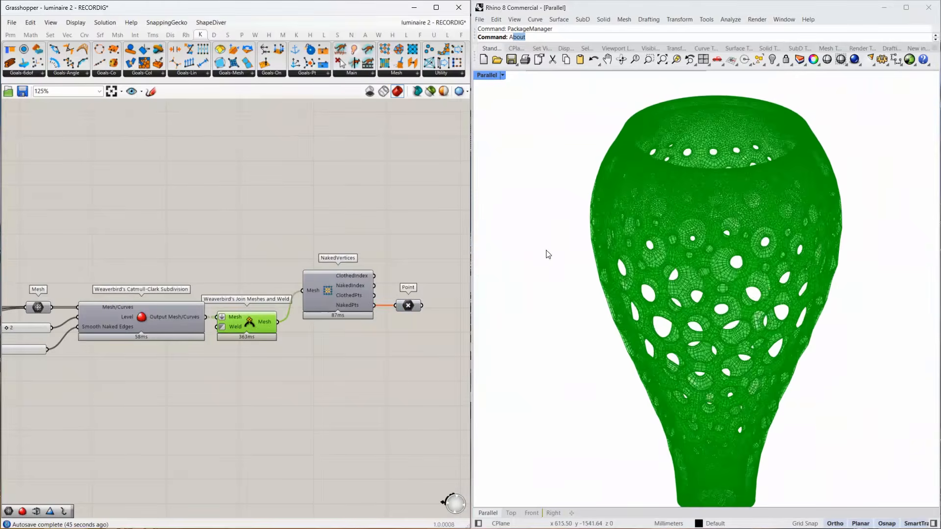
{"action": "scroll", "coordinate": [553, 260], "scroll_direction": "down", "scroll_amount": 3}
{"action": "scroll", "coordinate": [563, 273], "scroll_direction": "up", "scroll_amount": 3}
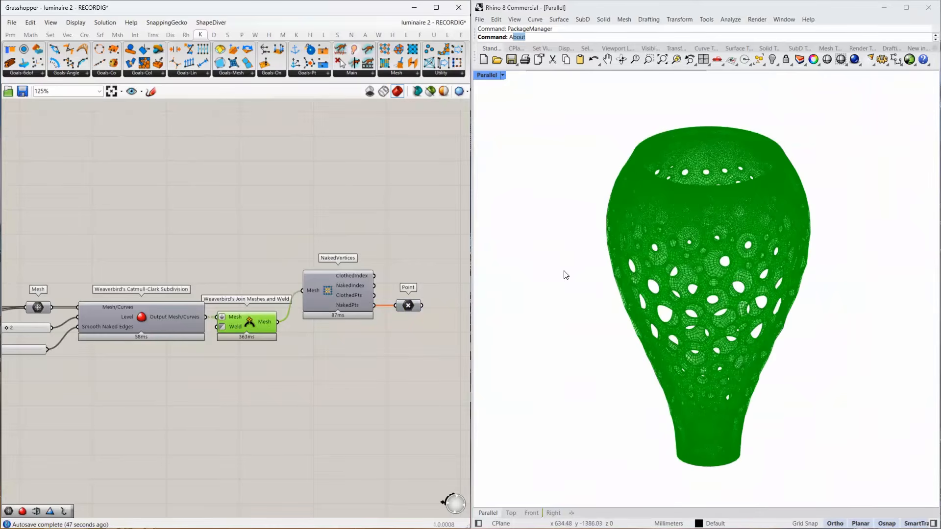
Bake the Mesh output of Join Meshes and Weld into Rhino, keeping the bake attributes as offered.
{"action": "right_click", "coordinate": [266, 323]}
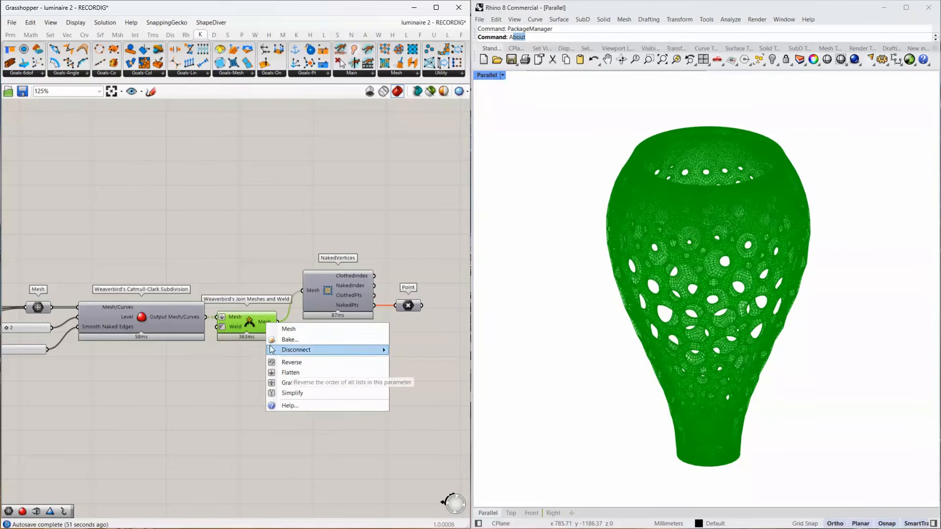
{"action": "left_click", "coordinate": [268, 325]}
{"action": "right_click", "coordinate": [268, 325]}
{"action": "left_click", "coordinate": [294, 338]}
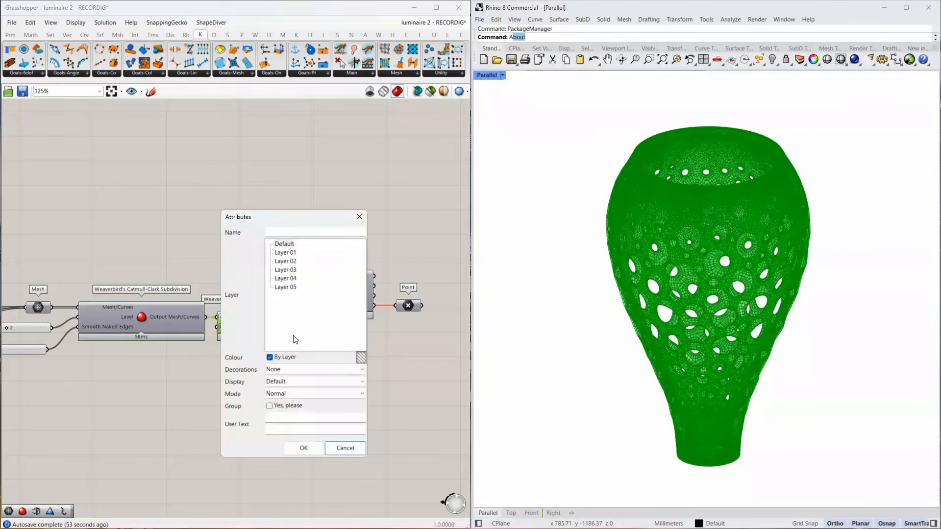
{"action": "left_click", "coordinate": [313, 448]}
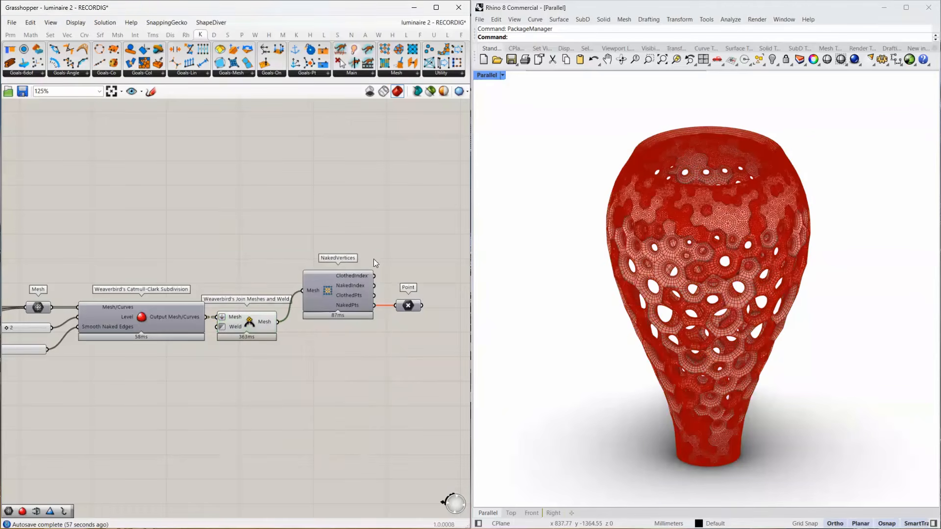
Turn off the preview of Catmull-Clark Subdivision, Join Meshes and Weld, and NakedVertices, and delete the baked mesh from Rhino.
{"action": "left_click_drag", "start_coordinate": [373, 259], "coordinate": [195, 368]}
{"action": "middle_click", "coordinate": [264, 373]}
{"action": "left_click", "coordinate": [300, 343]}
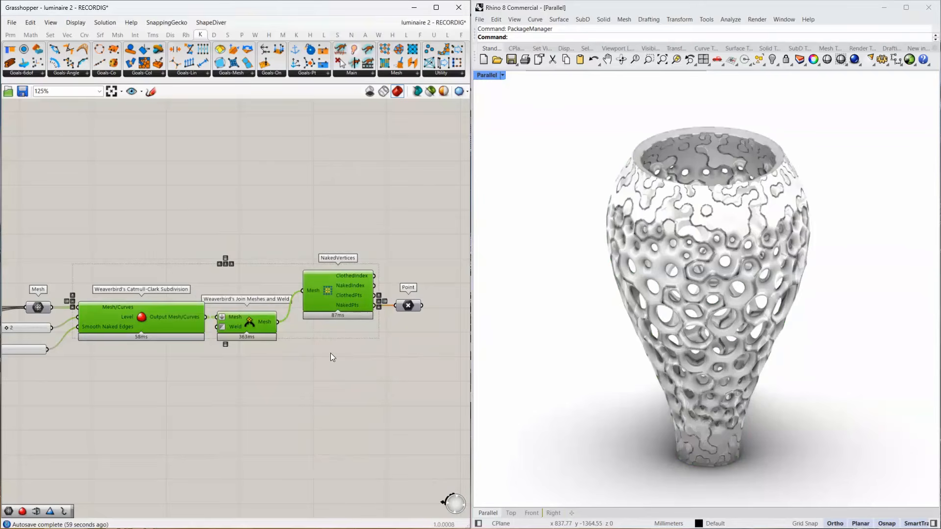
{"action": "left_click", "coordinate": [718, 296]}
{"action": "key", "text": "Delete"}
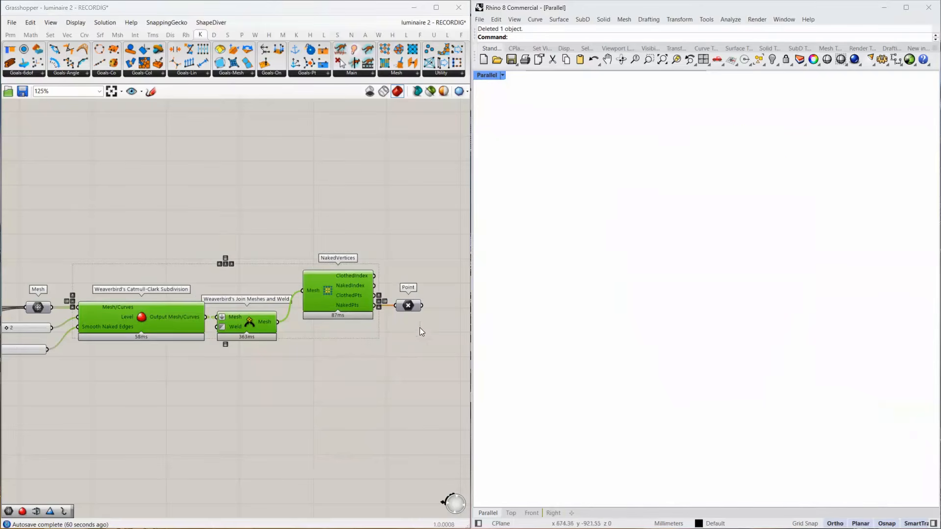
Add a Mesh UnifyNormals component and connect the Mesh output of Join Meshes and Weld to its Mesh input.
{"action": "double_click", "coordinate": [349, 346]}
{"action": "type", "text": "uni"}
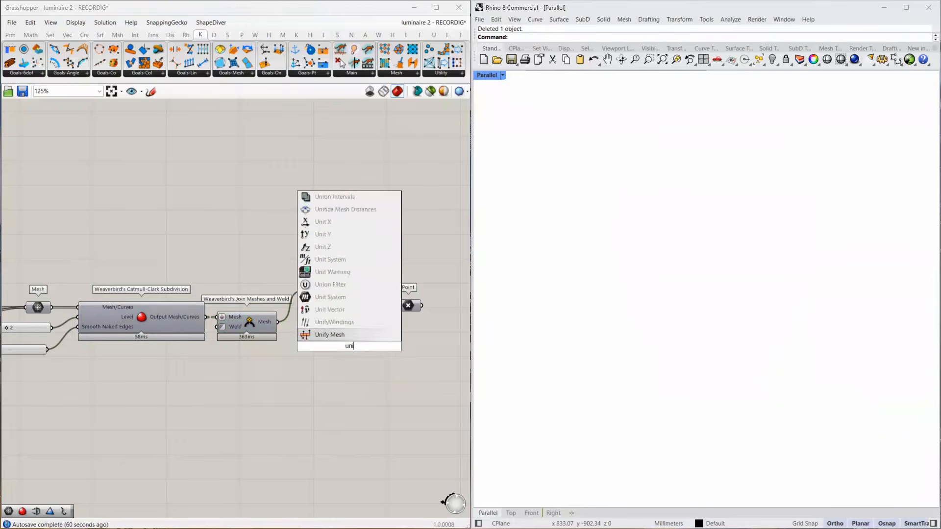
{"action": "type", "text": "fy mesh nor"}
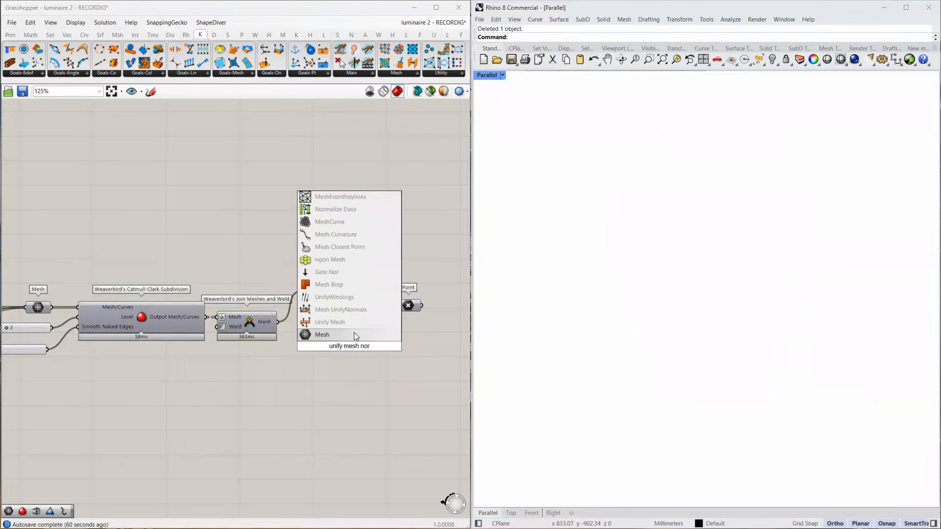
{"action": "left_click", "coordinate": [353, 309]}
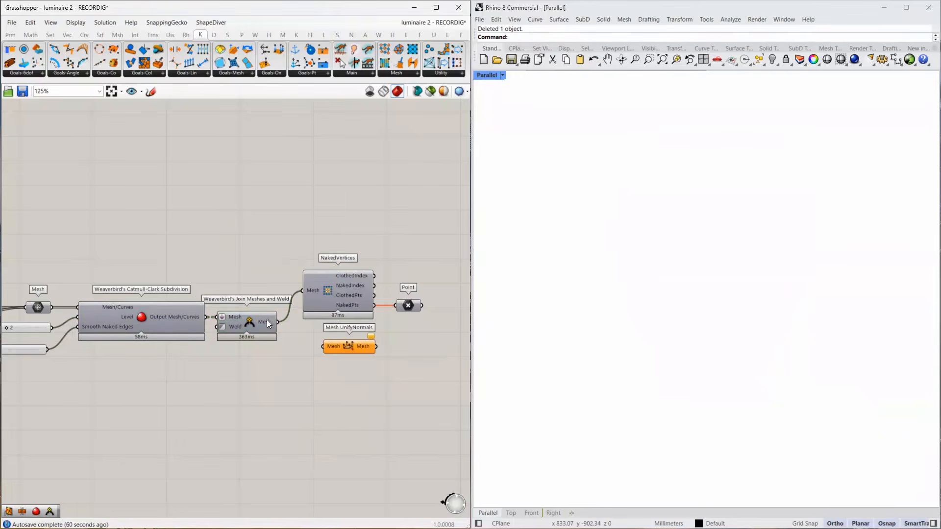
{"action": "left_click_drag", "start_coordinate": [277, 321], "coordinate": [331, 346]}
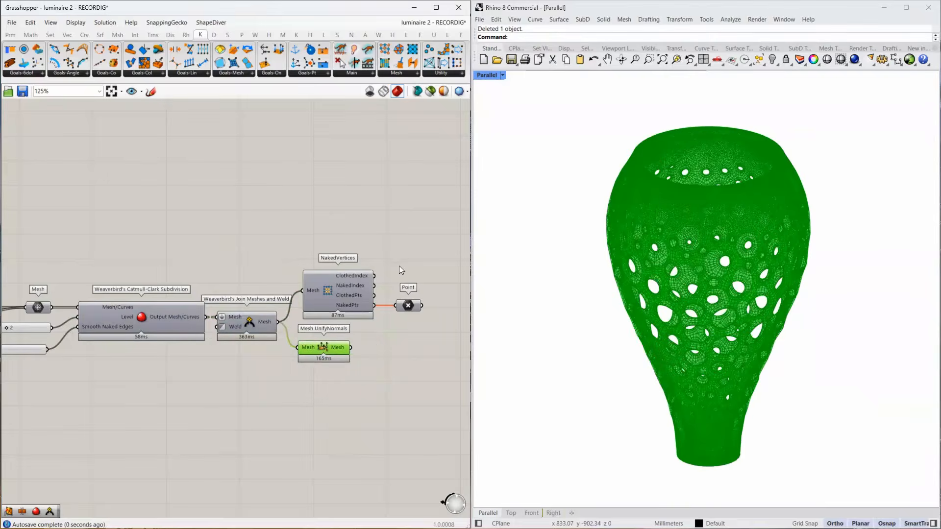
Make room for Mesh UnifyNormals between Join Meshes and Weld and NakedVertices, and connect its output to NakedVertices' Mesh input.
{"action": "left_click_drag", "start_coordinate": [413, 260], "coordinate": [347, 320]}
{"action": "left_click_drag", "start_coordinate": [350, 301], "coordinate": [402, 301]}
{"action": "left_click_drag", "start_coordinate": [323, 347], "coordinate": [318, 319]}
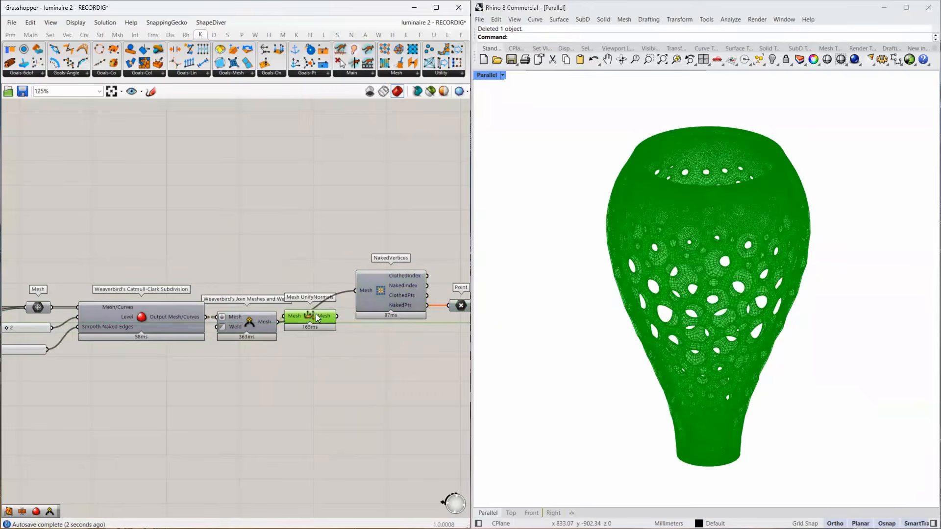
{"action": "left_click_drag", "start_coordinate": [351, 293], "coordinate": [353, 293]}
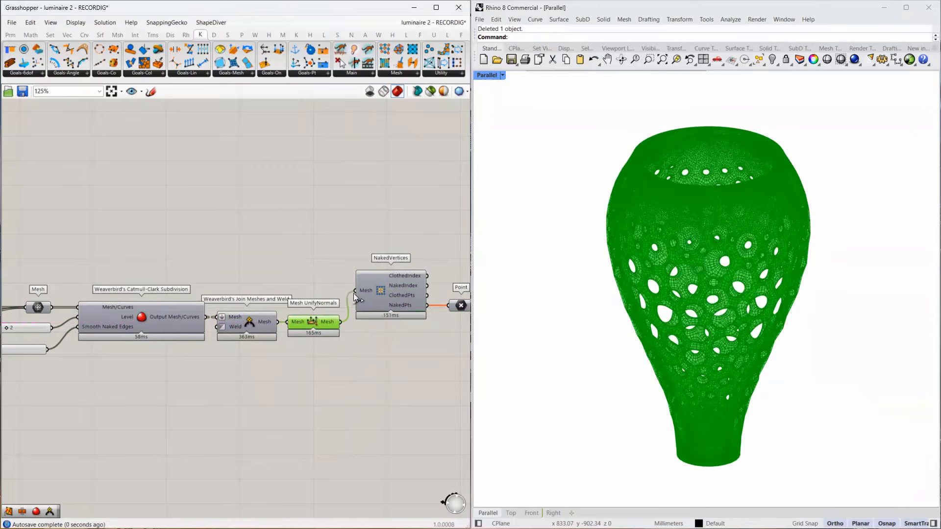
Bake the Mesh output of Mesh UnifyNormals into Rhino and turn off the component's preview.
{"action": "right_click", "coordinate": [322, 318]}
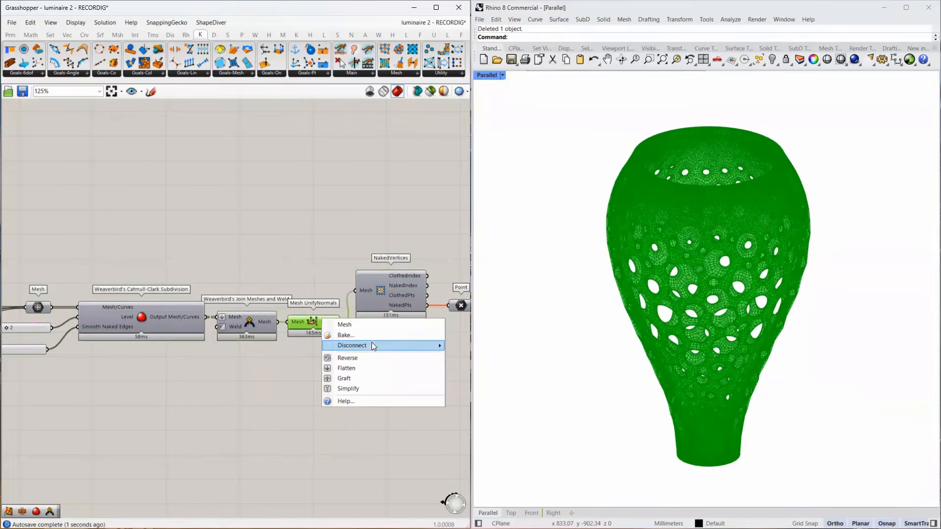
{"action": "left_click", "coordinate": [367, 333]}
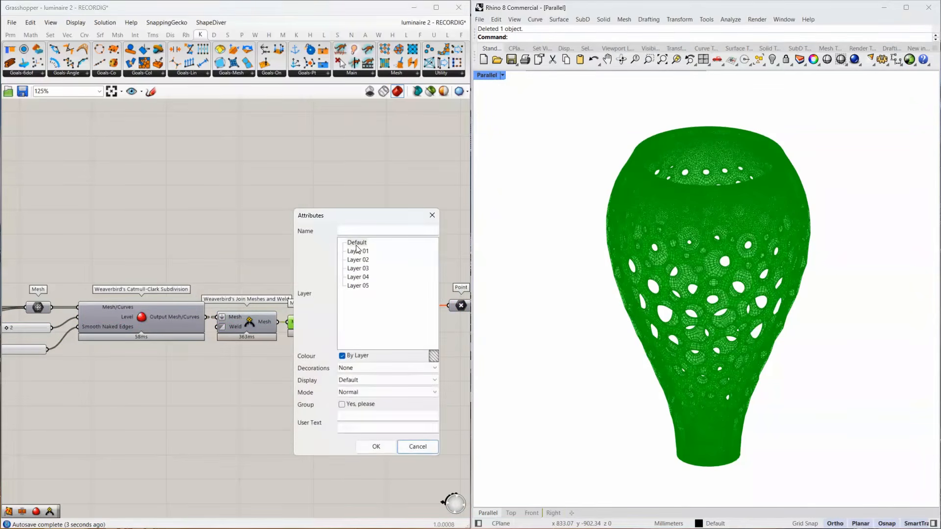
{"action": "left_click", "coordinate": [375, 445]}
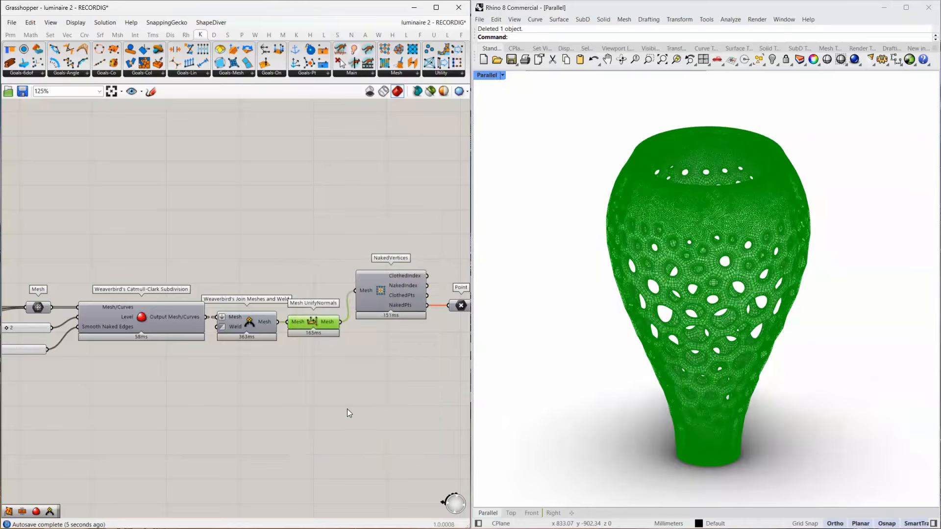
{"action": "left_click", "coordinate": [309, 318]}
{"action": "middle_click", "coordinate": [309, 324]}
{"action": "left_click", "coordinate": [338, 295]}
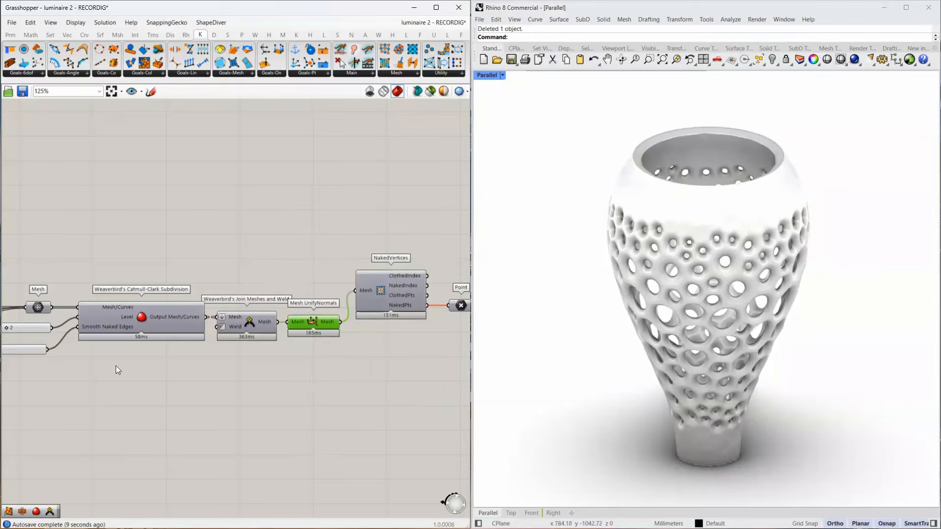
Bake the output of the PolyLine component after the upper NGon Face Vertices to the Default layer with grouping enabled.
{"action": "scroll", "coordinate": [270, 327], "scroll_direction": "down", "scroll_amount": 7}
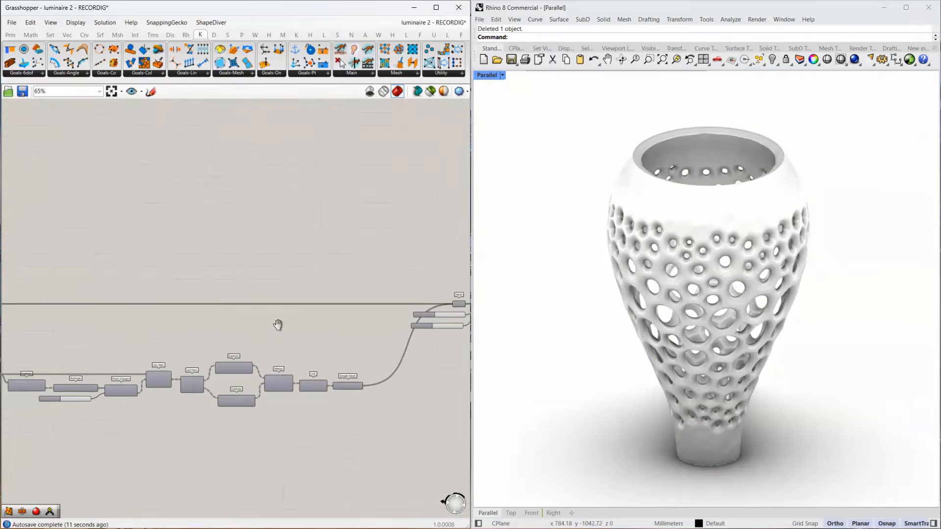
{"action": "right_click_drag", "start_coordinate": [49, 354], "coordinate": [350, 349]}
{"action": "right_click_drag", "start_coordinate": [162, 357], "coordinate": [433, 352]}
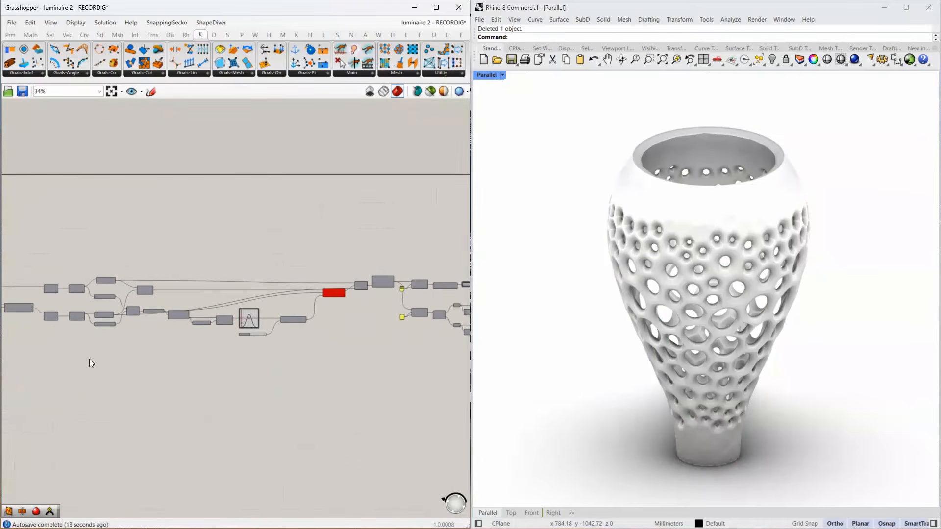
{"action": "right_click_drag", "start_coordinate": [90, 358], "coordinate": [315, 360]}
{"action": "scroll", "coordinate": [293, 290], "scroll_direction": "up", "scroll_amount": 8}
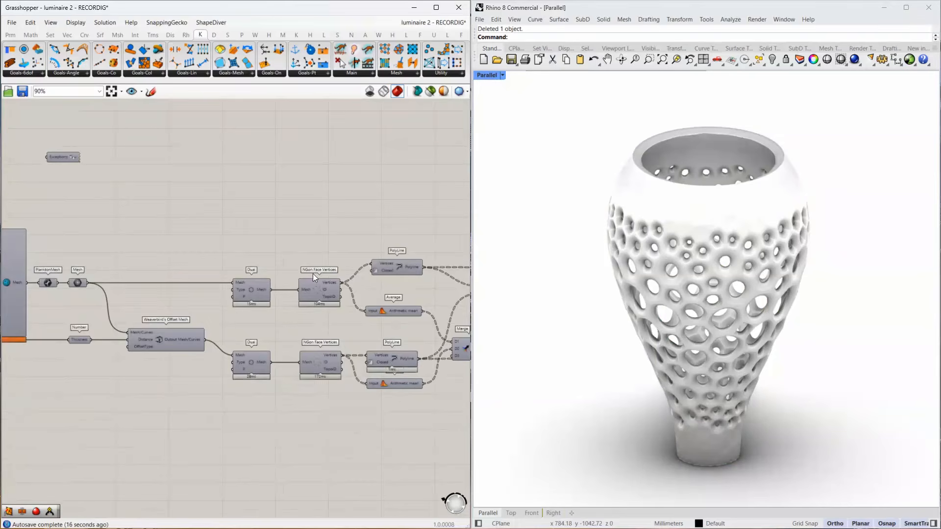
{"action": "right_click_drag", "start_coordinate": [338, 297], "coordinate": [230, 304]}
{"action": "right_click_drag", "start_coordinate": [361, 259], "coordinate": [211, 285]}
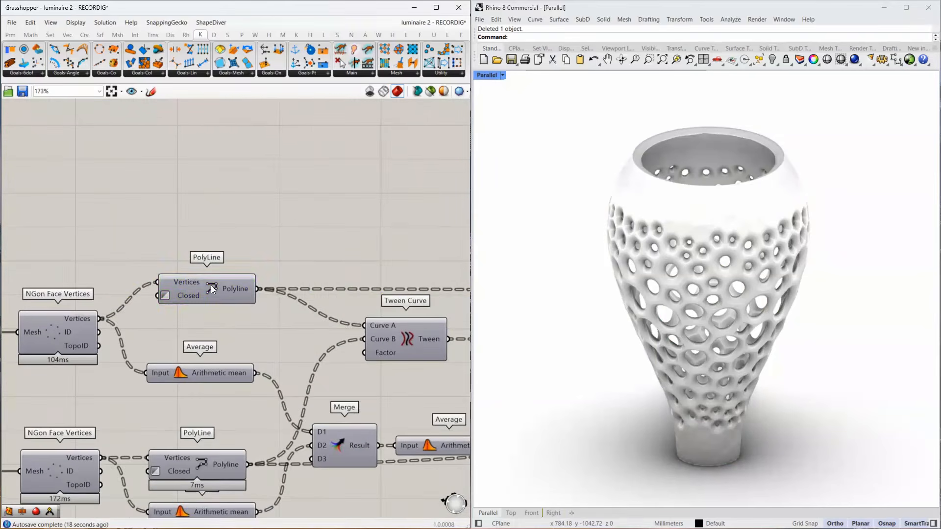
{"action": "right_click", "coordinate": [238, 286]}
{"action": "left_click", "coordinate": [273, 301]}
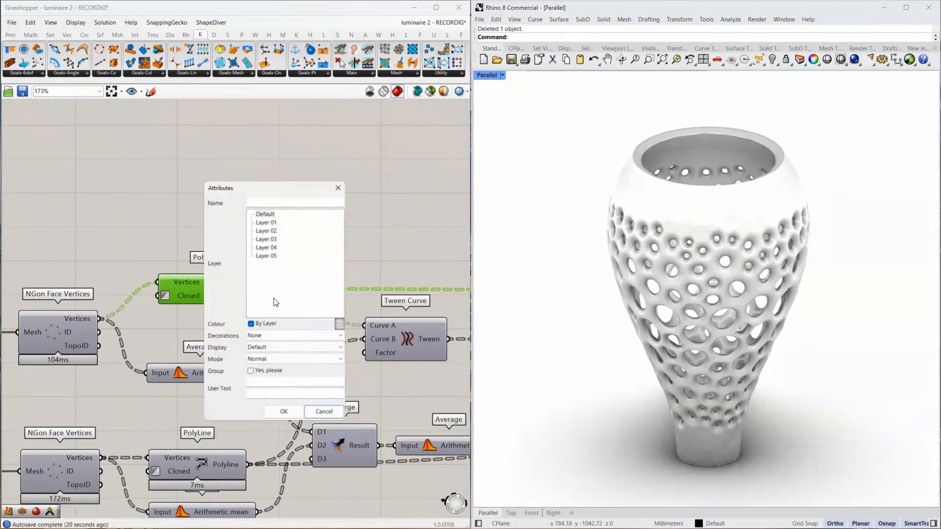
{"action": "left_click", "coordinate": [264, 210]}
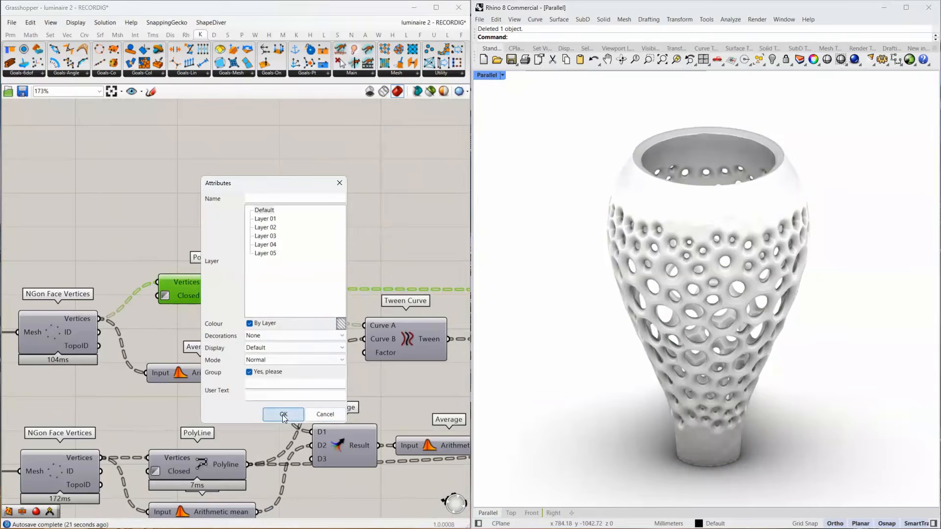
{"action": "left_click", "coordinate": [283, 414]}
{"action": "left_click", "coordinate": [343, 285]}
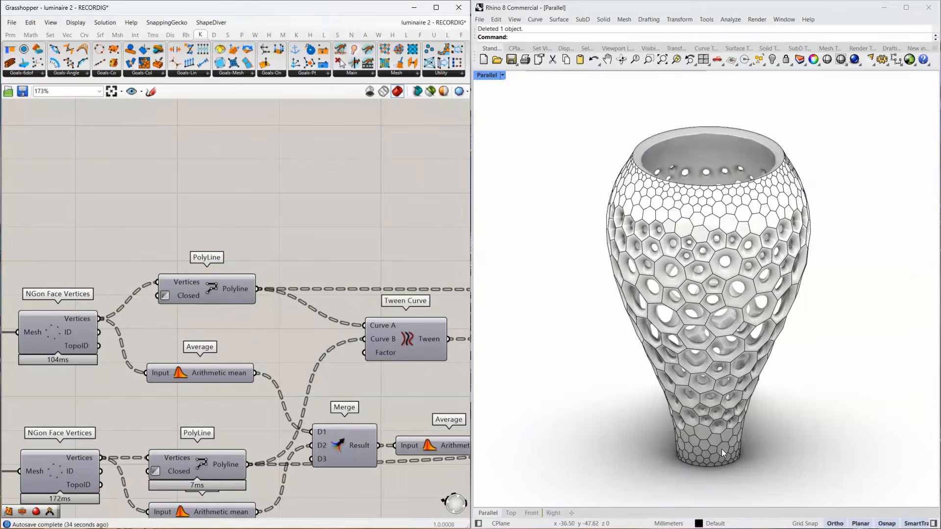
Inspect the NakedVertices component and the Point container connected to its NakedPts output.
{"action": "scroll", "coordinate": [160, 290], "scroll_direction": "down", "scroll_amount": 10}
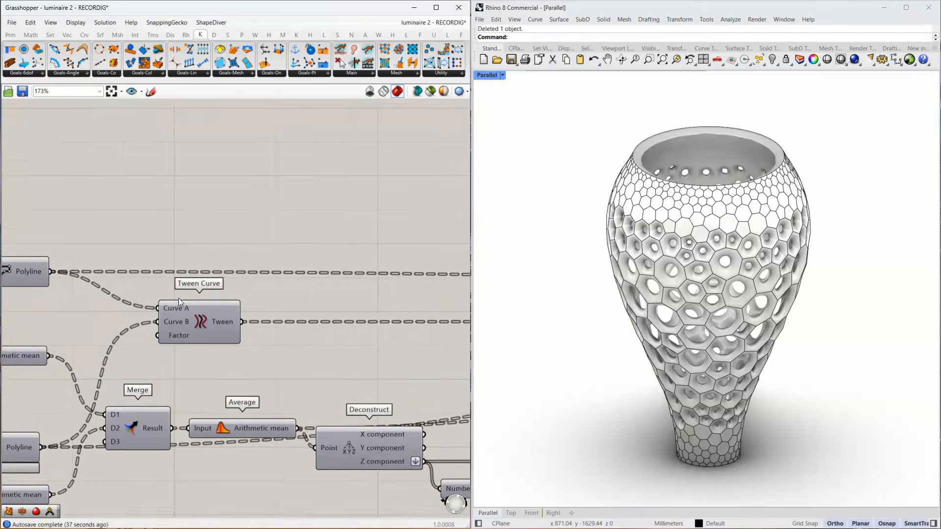
{"action": "scroll", "coordinate": [207, 296], "scroll_direction": "up", "scroll_amount": 15}
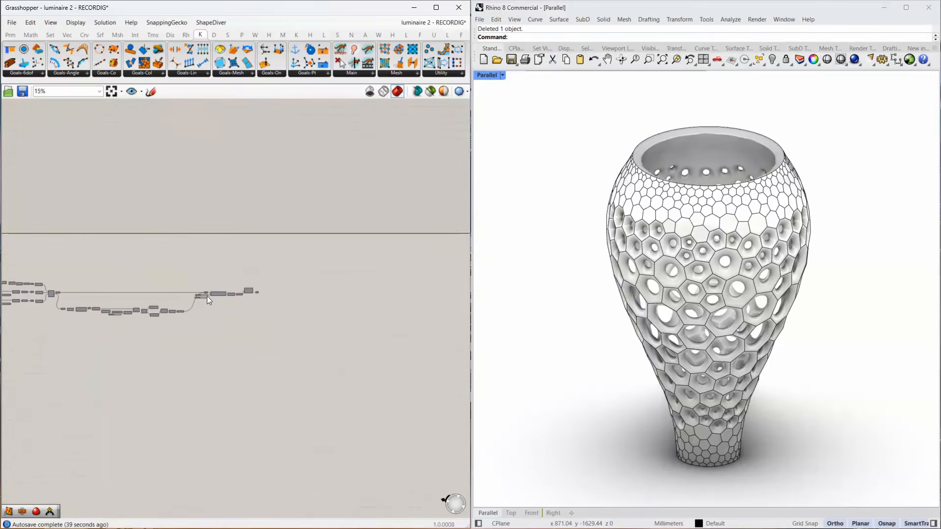
{"action": "left_click", "coordinate": [279, 239]}
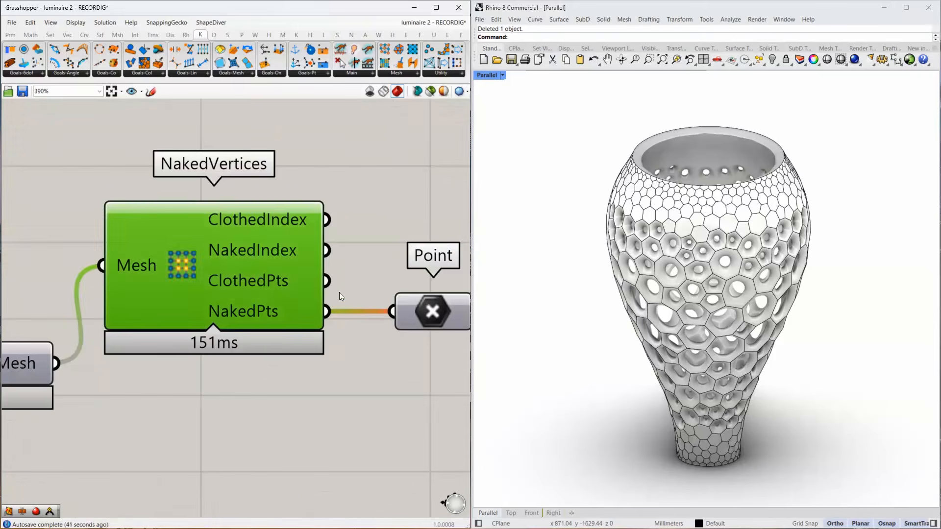
{"action": "left_click", "coordinate": [442, 319]}
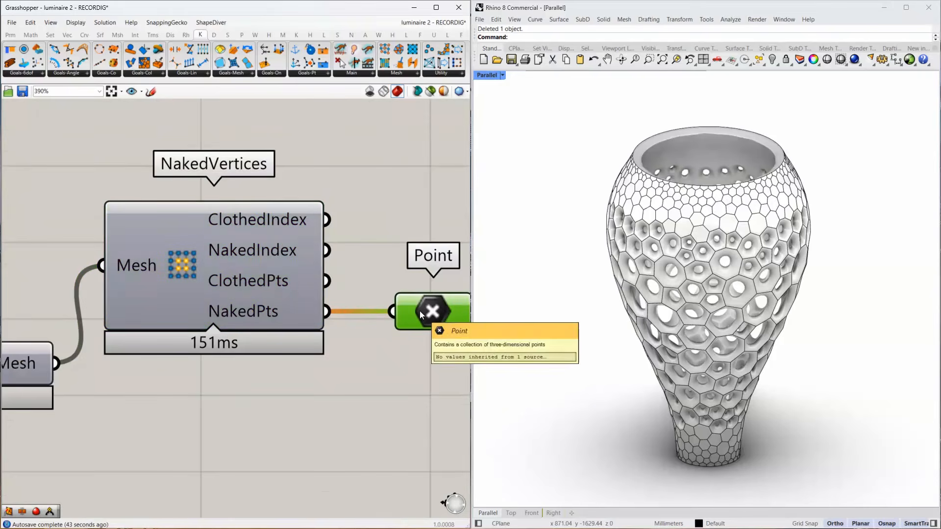
{"action": "scroll", "coordinate": [379, 319], "scroll_direction": "down", "scroll_amount": 15}
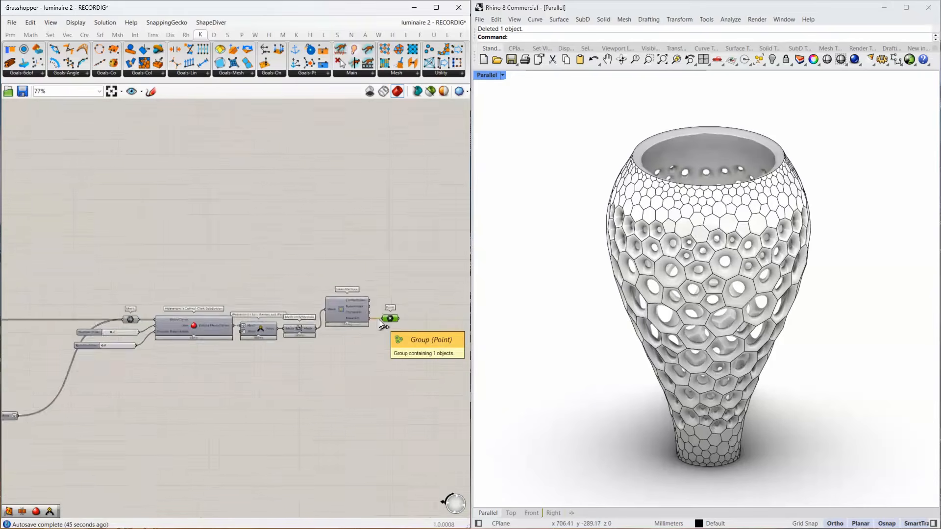
Reshape the Graph Mapper's curve by extending the start point's handle to about the middle of the graph, slightly above the start point.
{"action": "scroll", "coordinate": [284, 313], "scroll_direction": "up", "scroll_amount": 11}
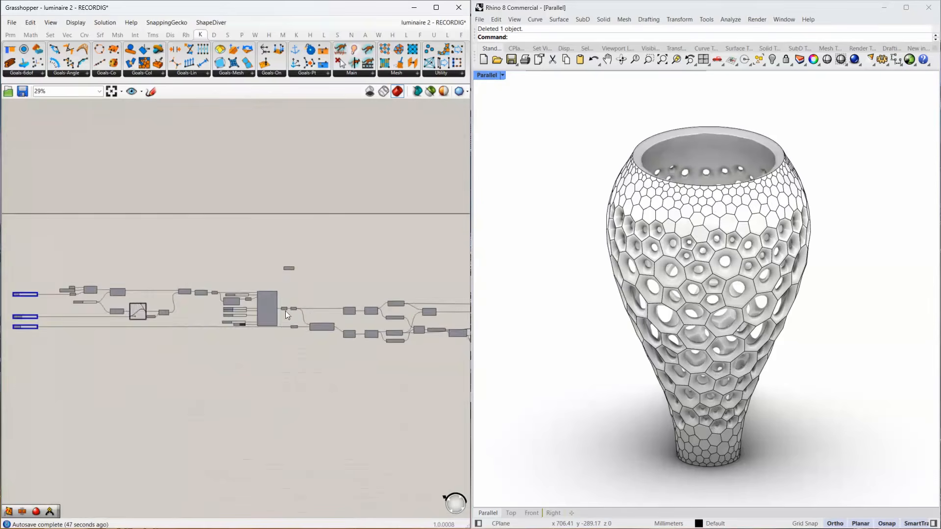
{"action": "right_click_drag", "start_coordinate": [105, 302], "coordinate": [343, 294]}
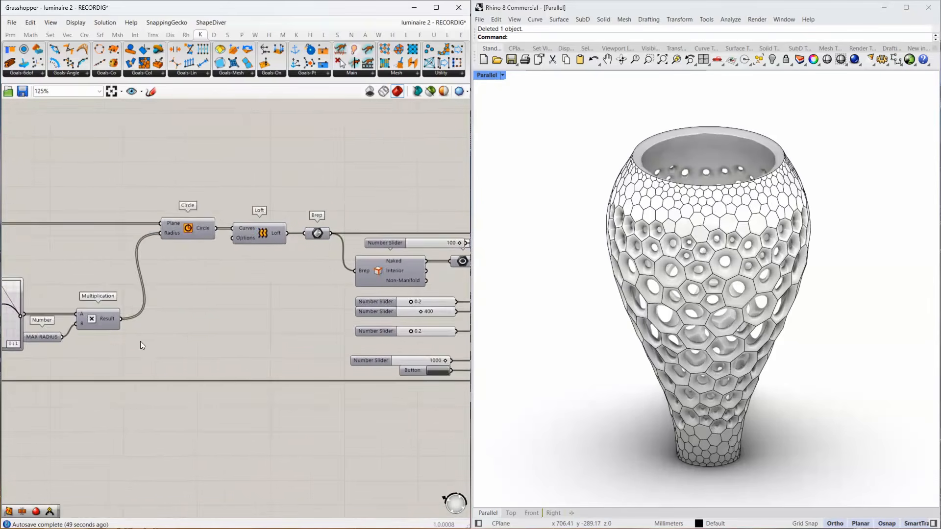
{"action": "right_click_drag", "start_coordinate": [105, 340], "coordinate": [312, 336]}
{"action": "scroll", "coordinate": [183, 328], "scroll_direction": "up", "scroll_amount": 4}
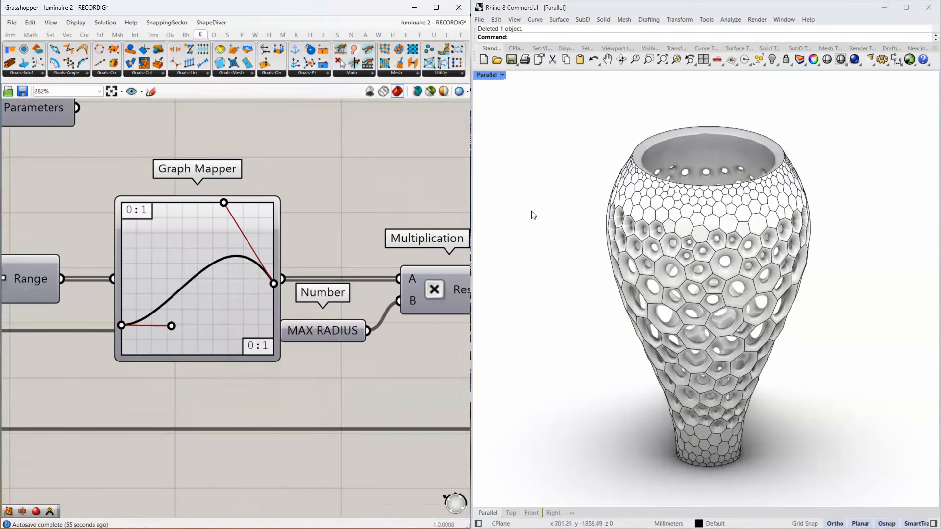
{"action": "scroll", "coordinate": [226, 348], "scroll_direction": "up", "scroll_amount": 1}
{"action": "left_click_drag", "start_coordinate": [171, 326], "coordinate": [228, 348]}
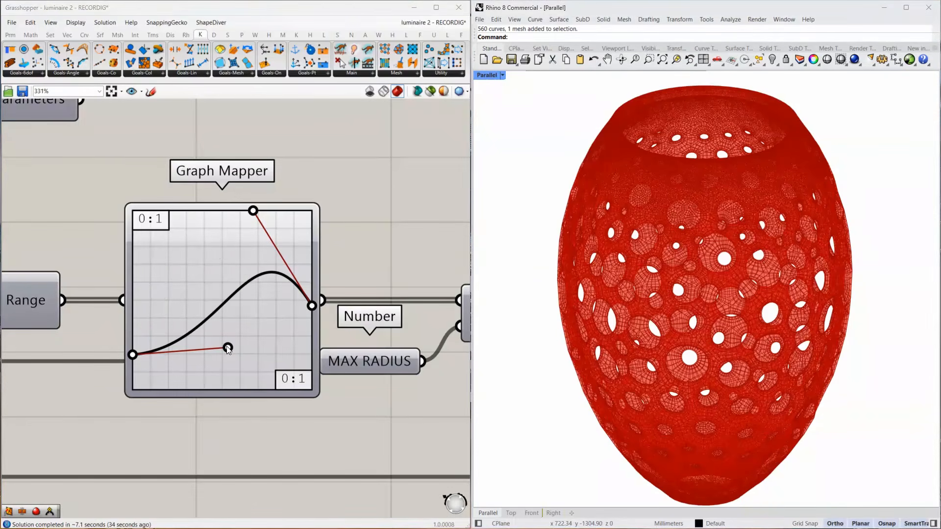